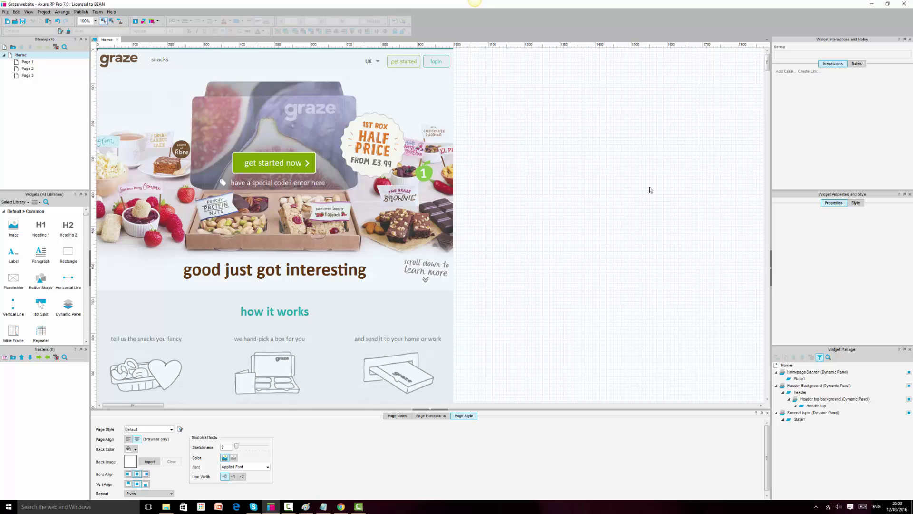
Switch to Chrome and review the Graze home page from the top banner down to the over 100 snacks section.
click(338, 508)
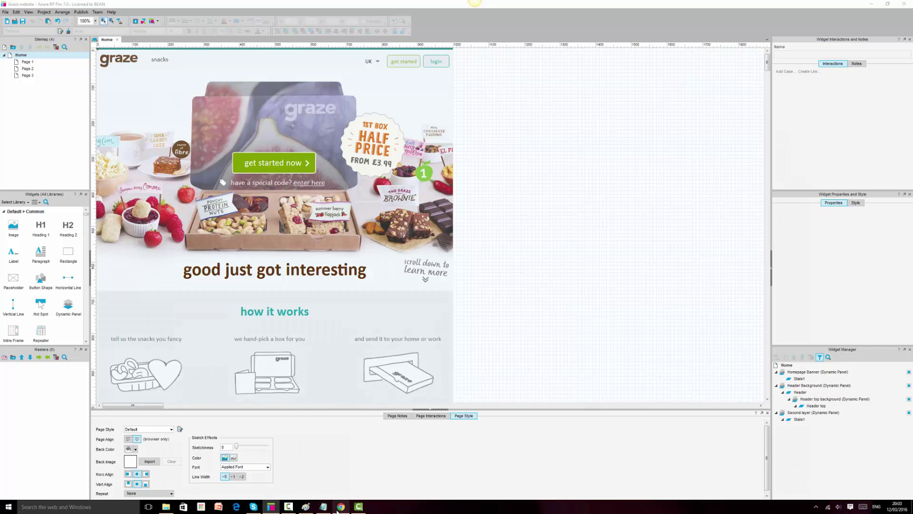
key(ctrl+Tab)
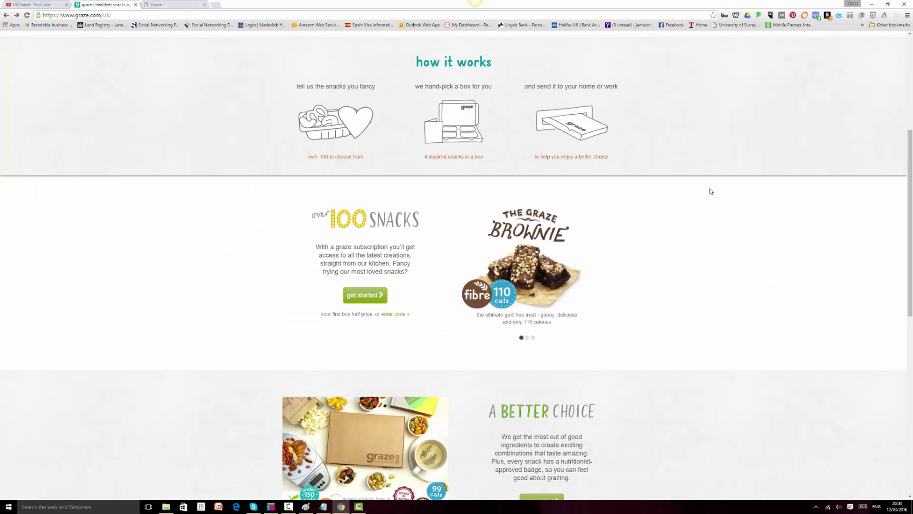
drag(909, 222, 908, 123)
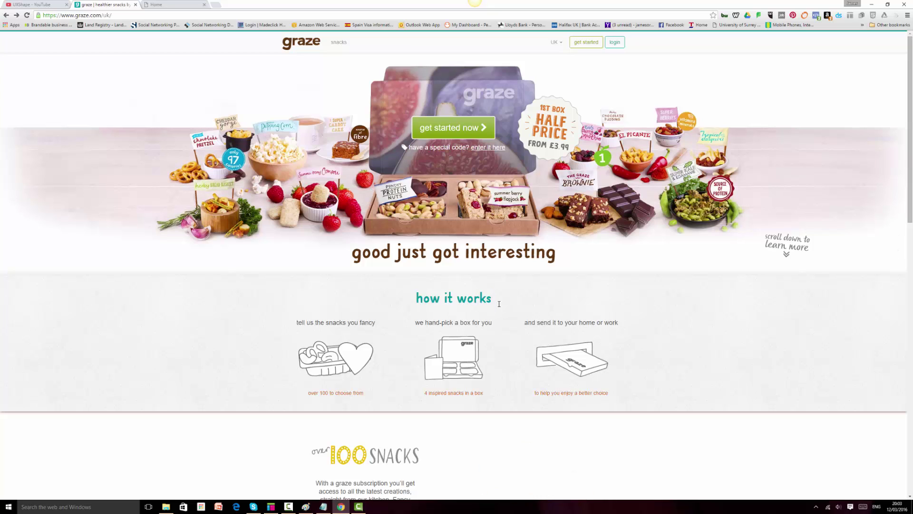
drag(492, 298, 409, 298)
click(745, 317)
drag(912, 110, 912, 222)
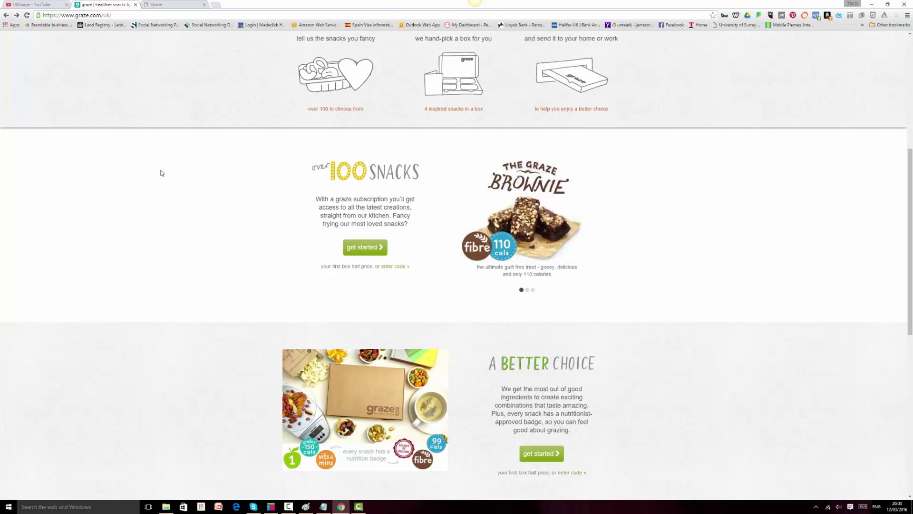
triple_click(754, 203)
click(757, 223)
Switch to Axure RP and check the empty canvas area below the how it works section.
mouse_move(276, 510)
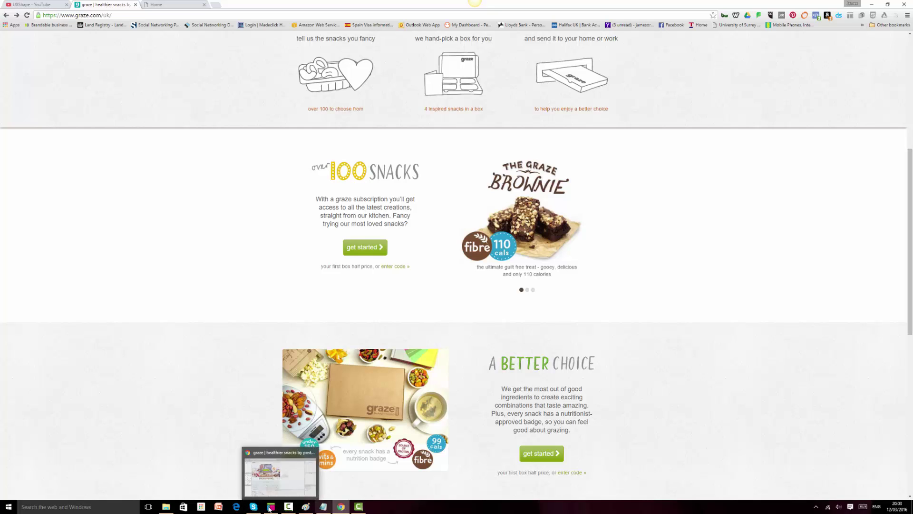
click(269, 508)
scroll(508, 310, down, 5)
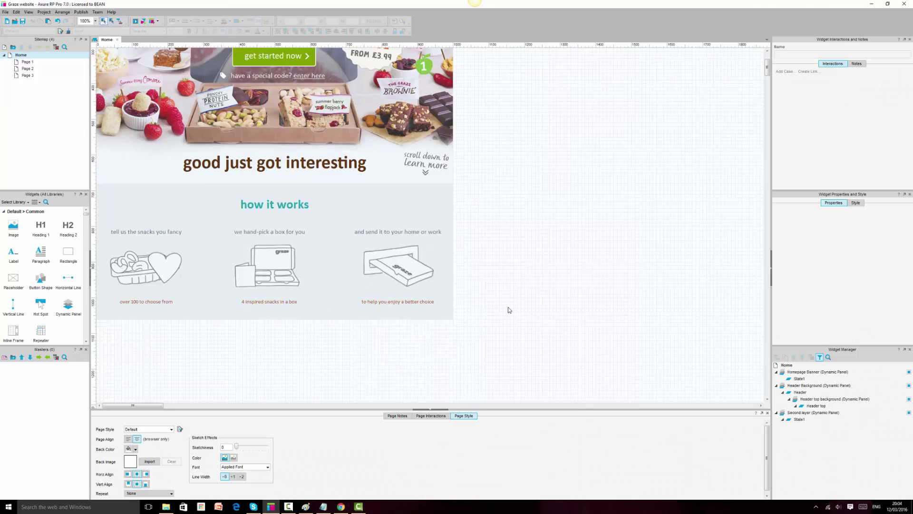
scroll(508, 310, down, 5)
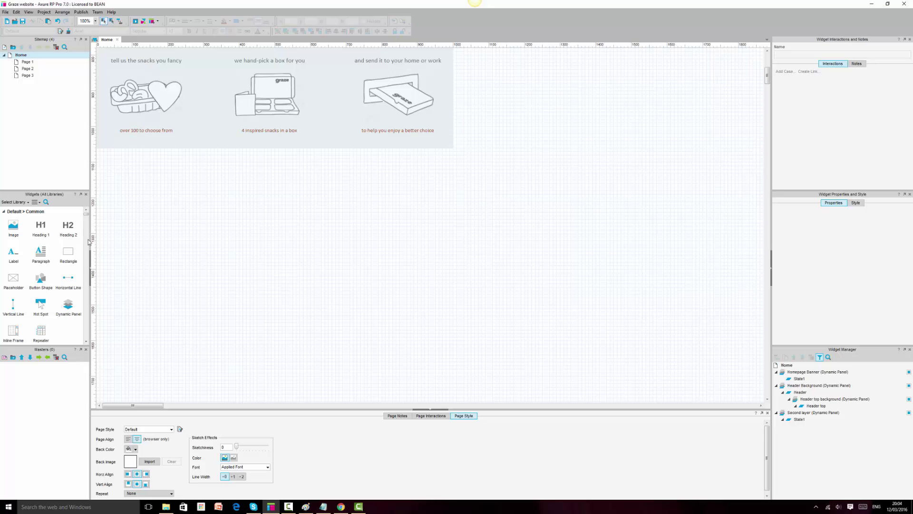
Switch to Chrome and inspect the over 100 snacks section's dimensions with the developer tools, closing them when done.
click(342, 508)
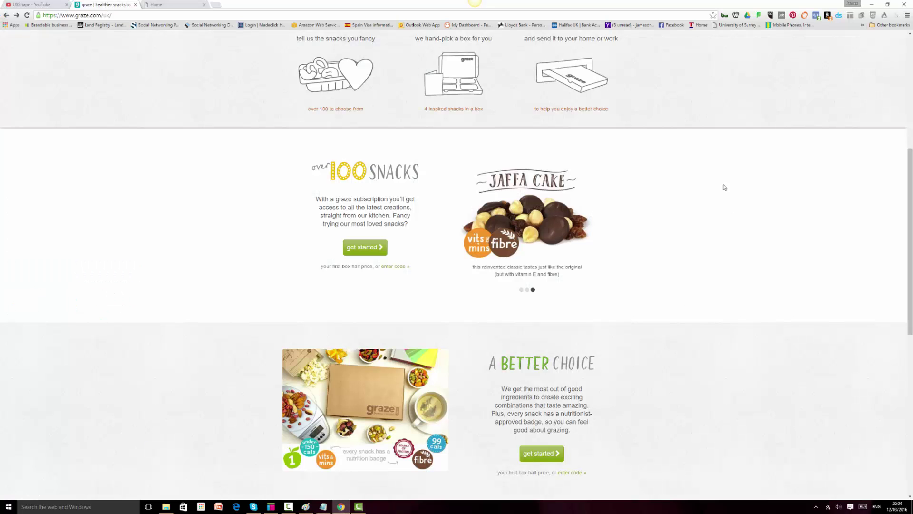
right_click(715, 172)
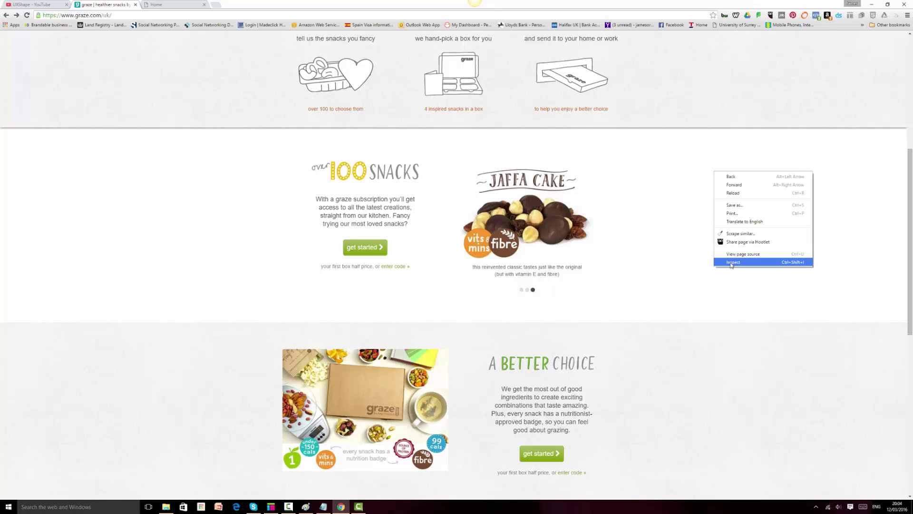
click(731, 263)
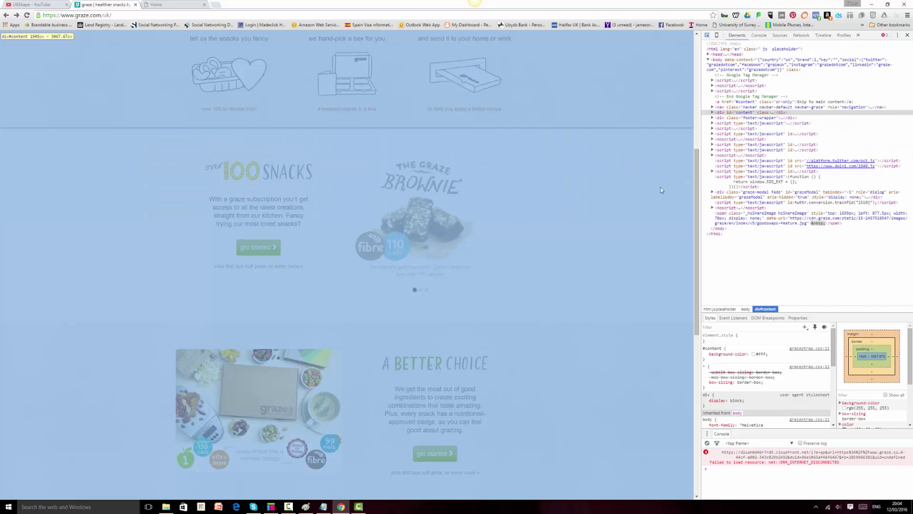
click(662, 190)
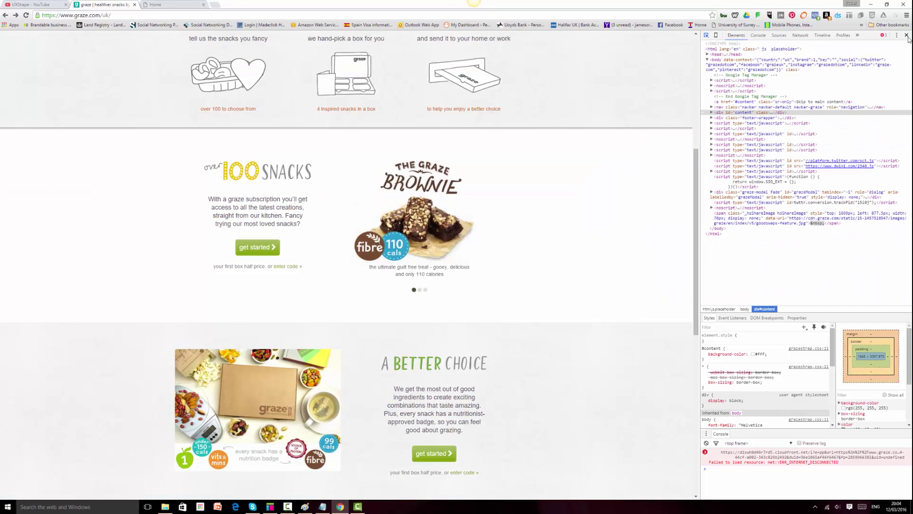
click(908, 36)
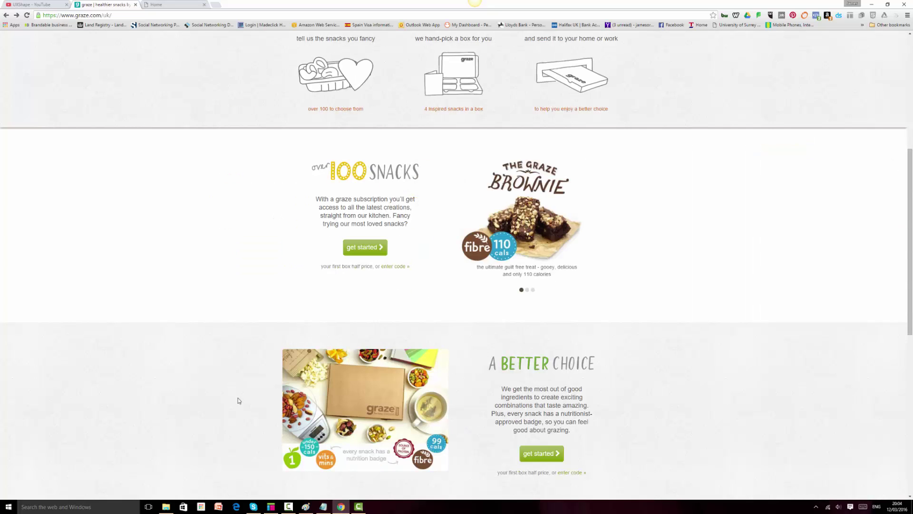
scroll(470, 269, up, 3)
scroll(438, 249, down, 3)
Switch to Axure RP and add a rectangle directly below the how it works section at x 0, y 1062, 1000 wide and 450 high.
click(273, 506)
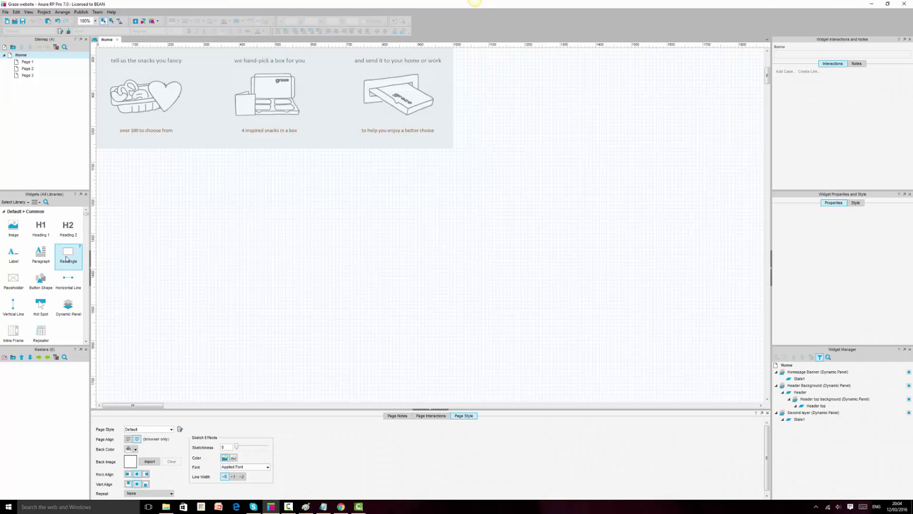
drag(67, 257, 172, 177)
click(192, 121)
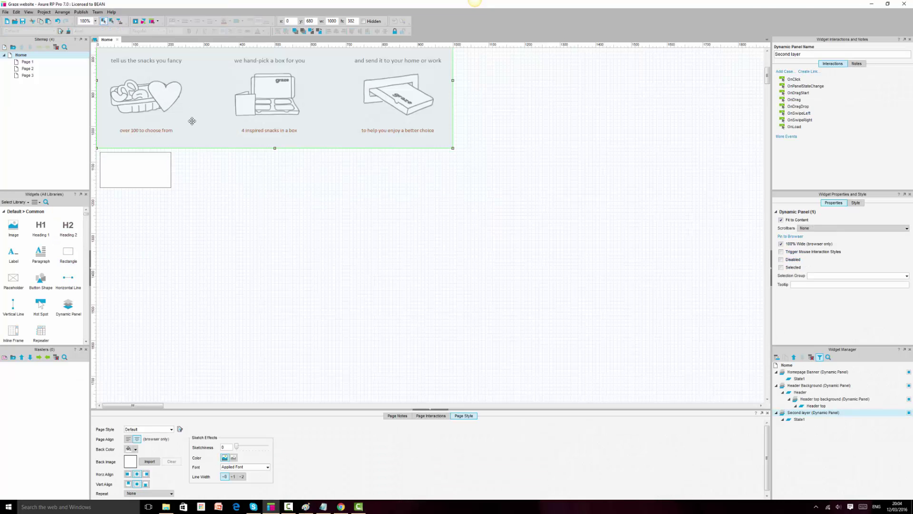
click(148, 177)
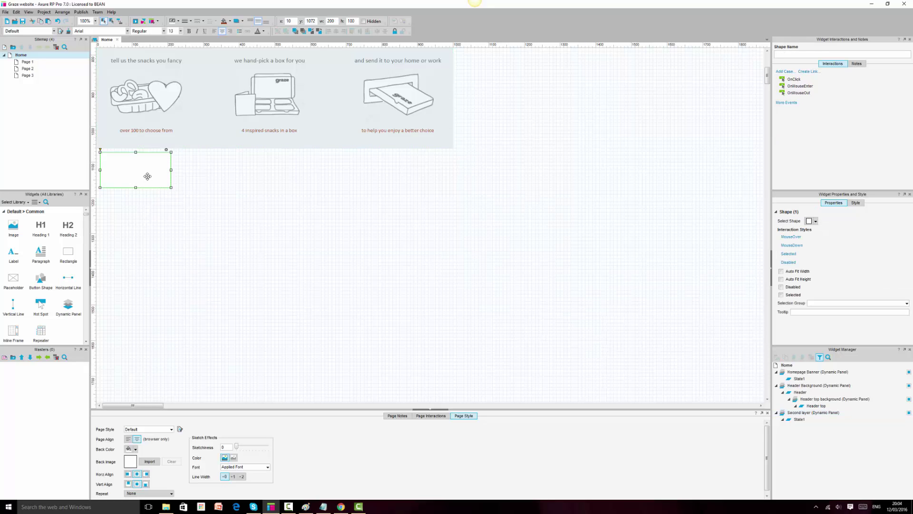
drag(144, 173, 453, 246)
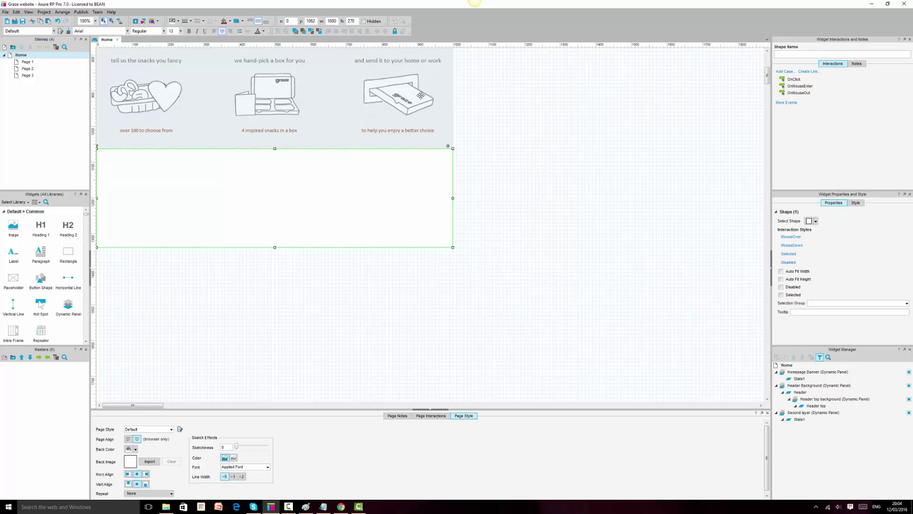
click(354, 22)
text(450)
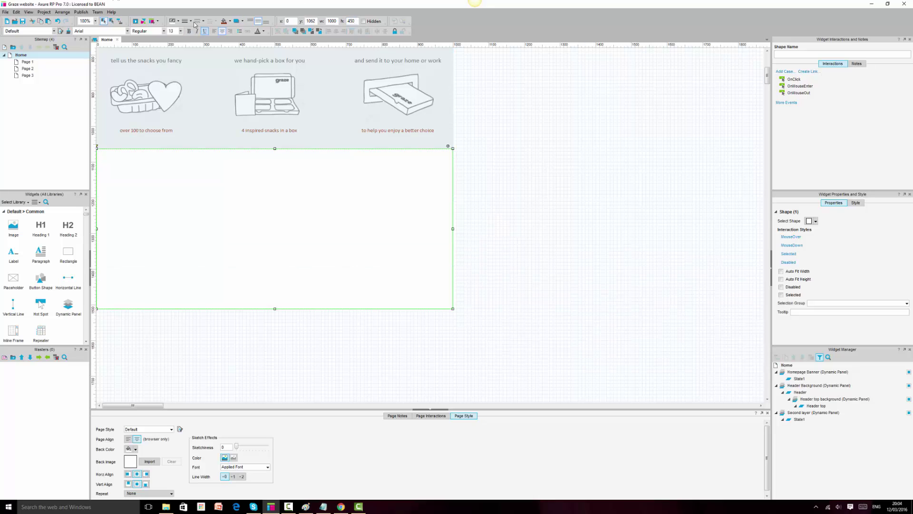
Remove the border line from the new rectangle and deselect it.
click(189, 21)
click(190, 33)
click(555, 243)
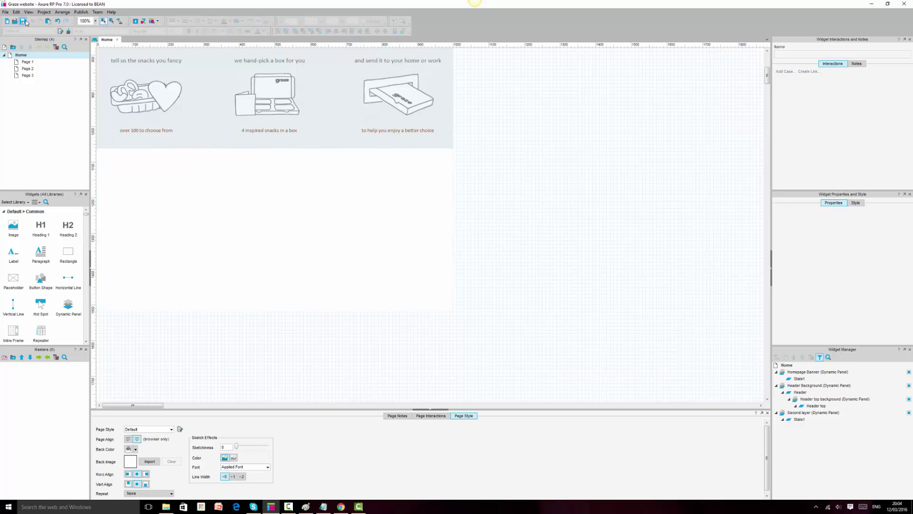
Reload the Home prototype preview in Chrome to check the white section below how it works, and reselect the rectangle in Axure RP.
click(340, 507)
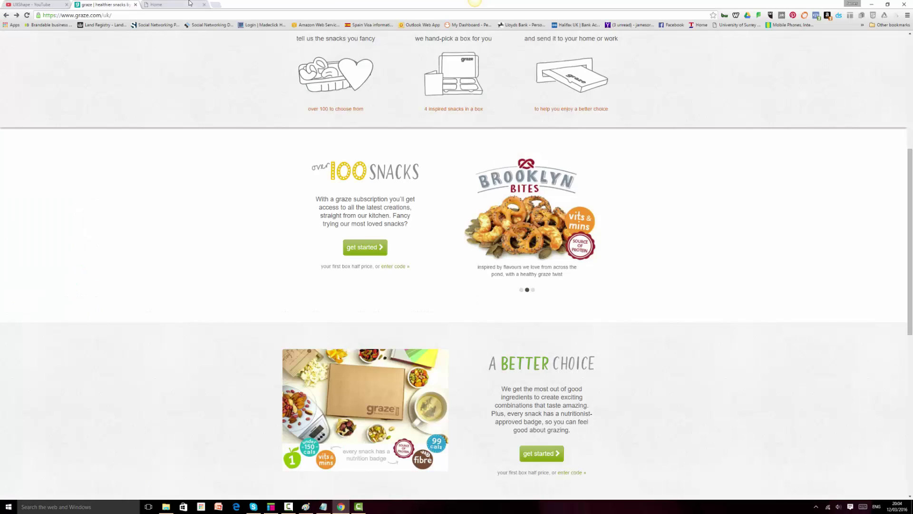
click(27, 16)
click(27, 15)
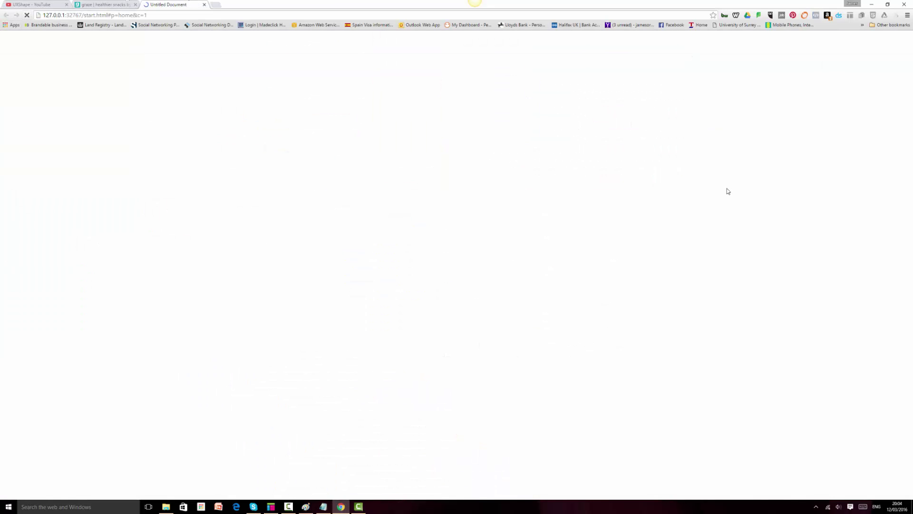
scroll(727, 191, down, 2)
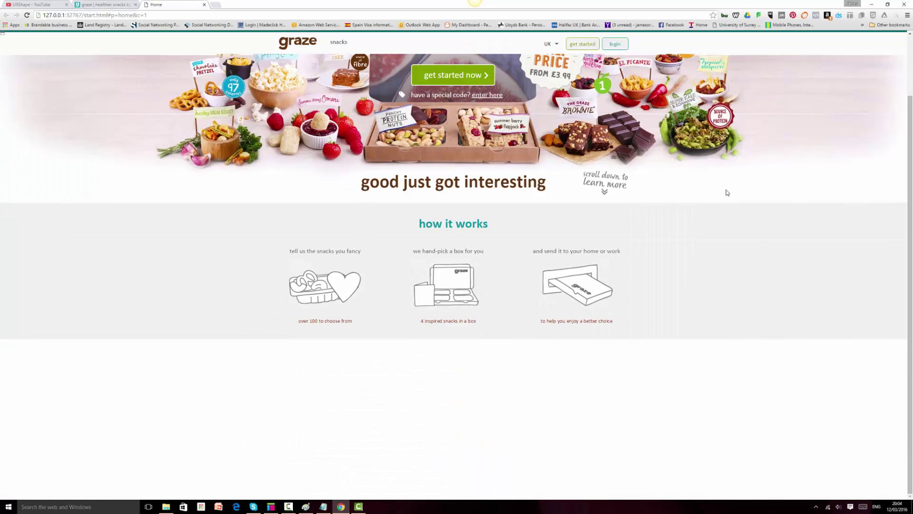
click(271, 511)
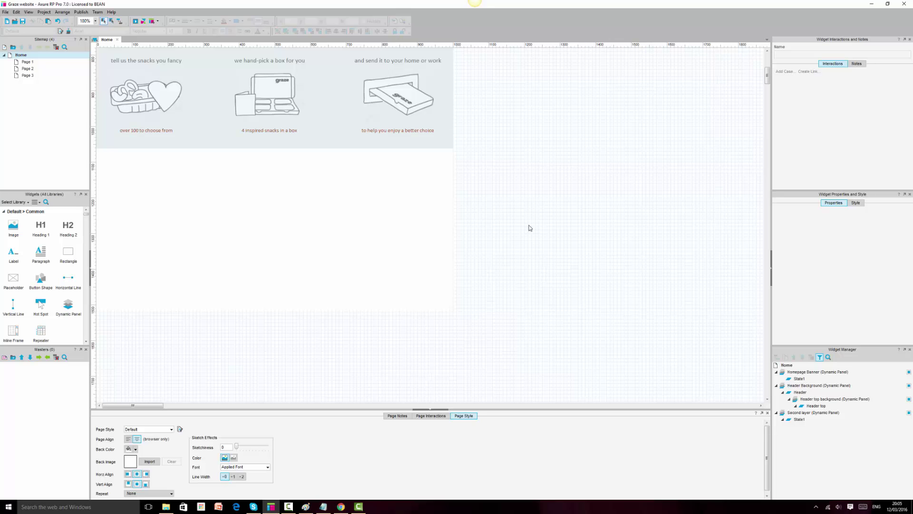
click(244, 261)
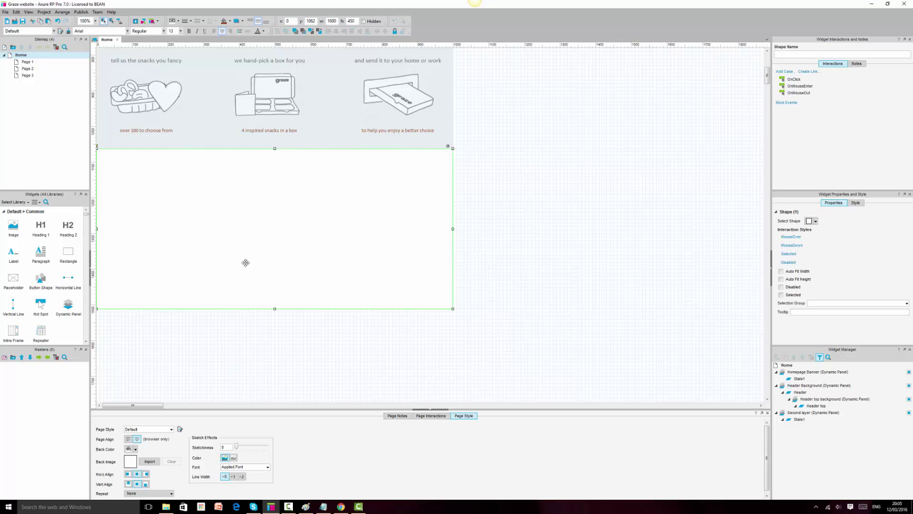
Switch to the Graze site in Chrome and save the over 100 snacks heading image as header-100-snacks, SVG Document, in the Graze website folder.
click(342, 508)
click(106, 4)
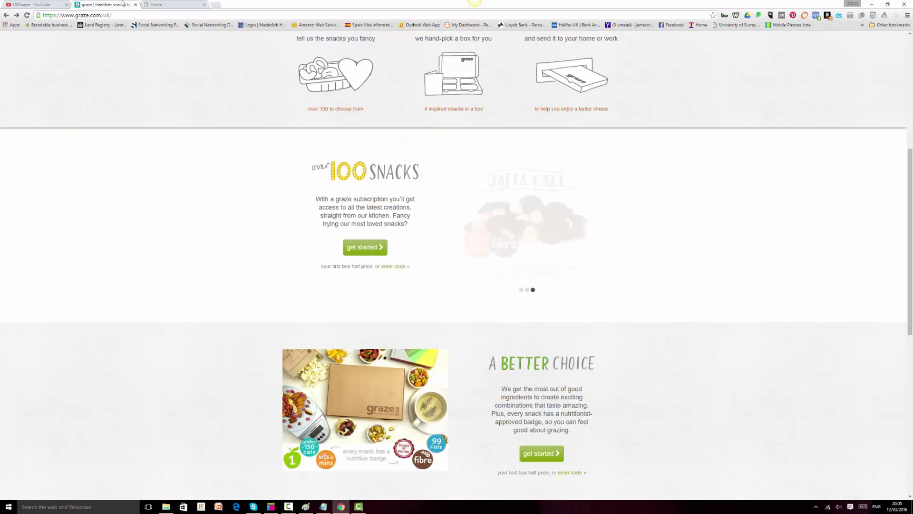
right_click(354, 173)
click(383, 184)
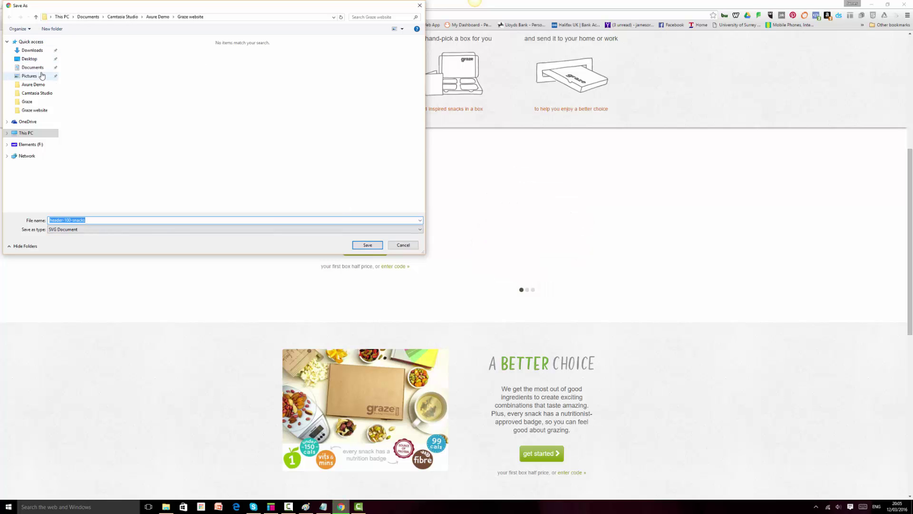
click(397, 230)
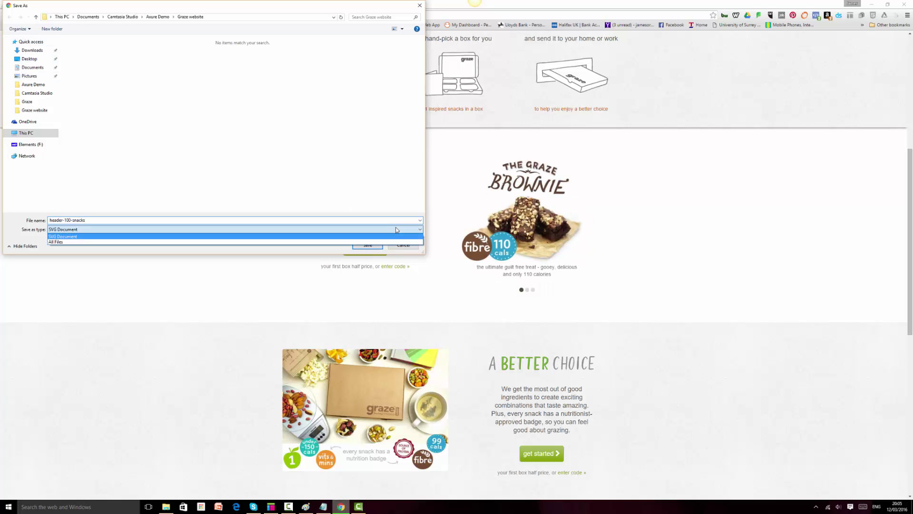
click(386, 237)
click(376, 245)
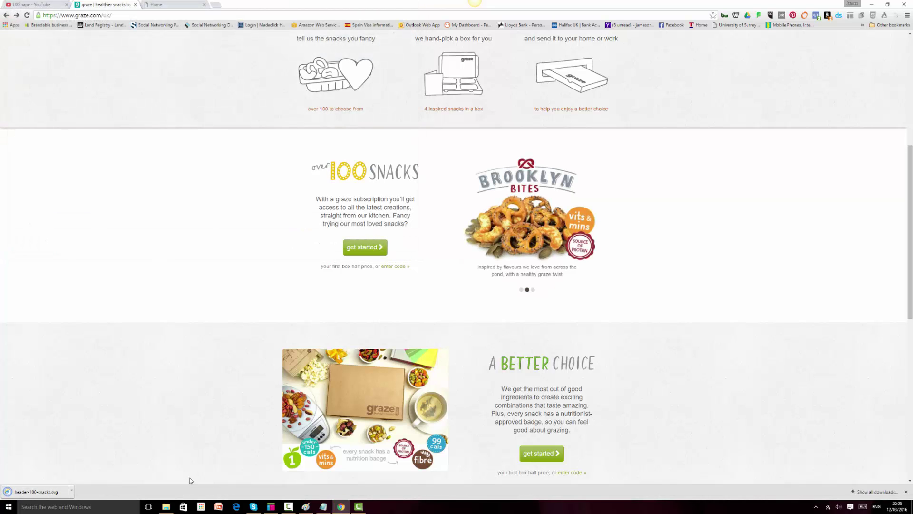
Save the Brooklyn Bites carousel image as the JPEG 100-snacks-brooklyn in the Graze website folder.
right_click(530, 176)
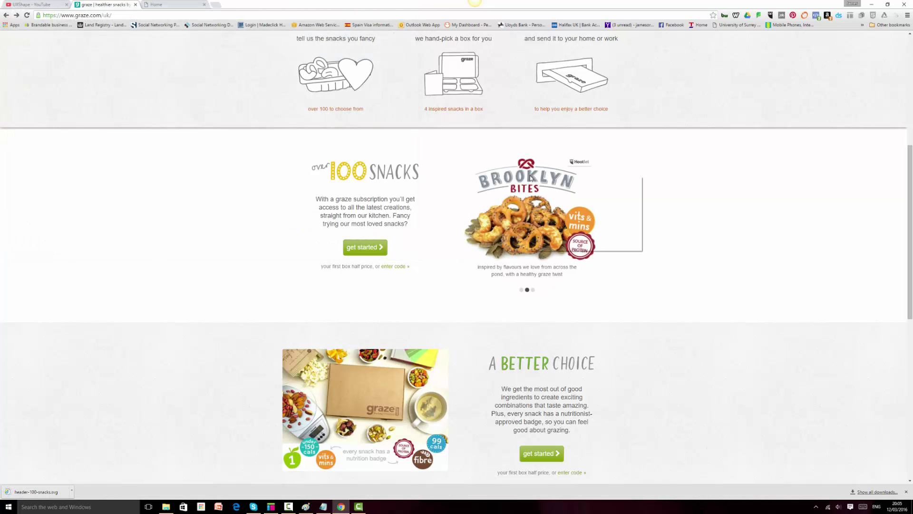
click(556, 189)
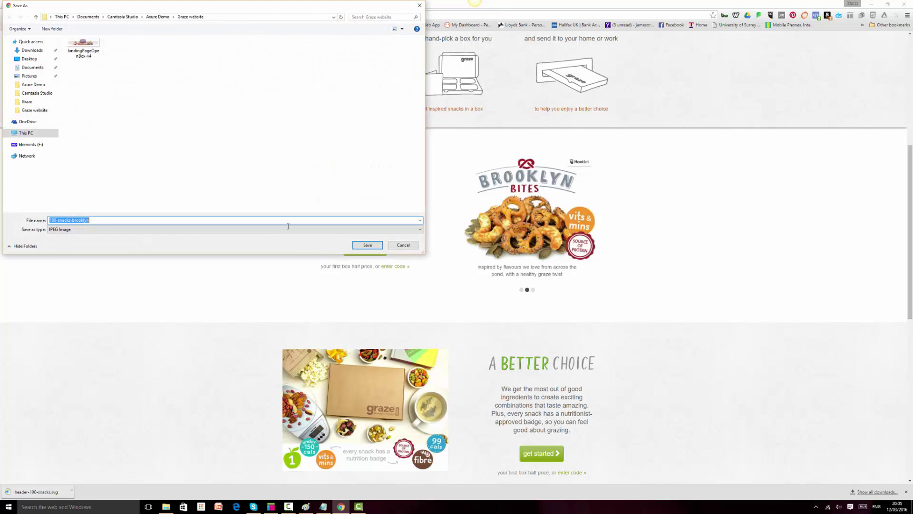
click(366, 245)
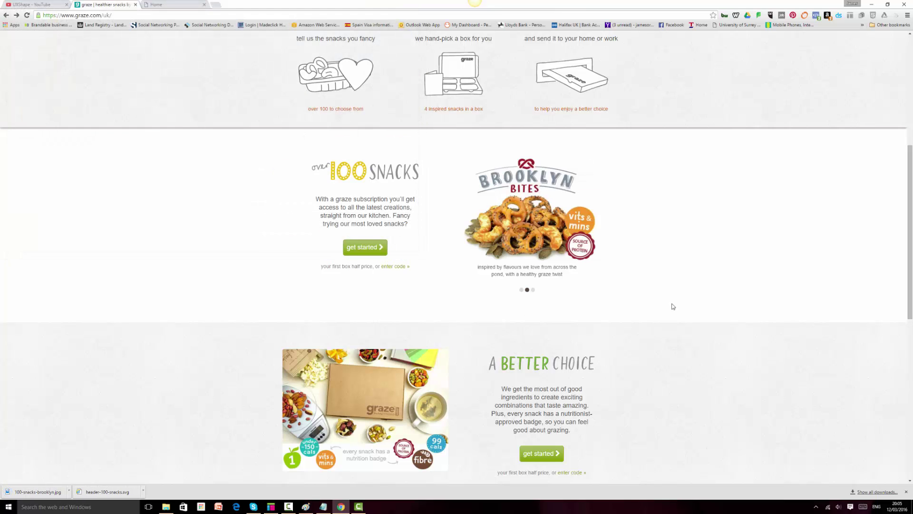
Inspect the over 100 snacks heading image in the page's developer tools to check its dimensions, and return to Axure RP.
click(272, 507)
click(272, 507)
right_click(706, 179)
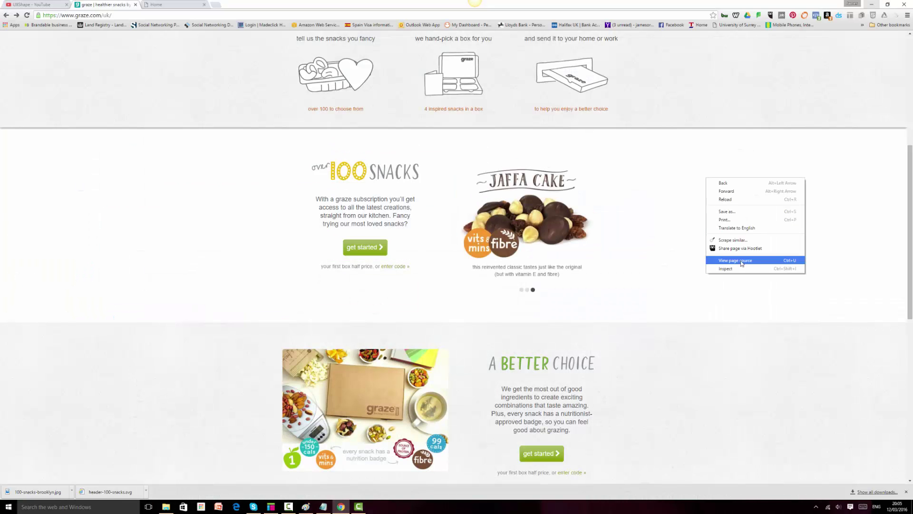
click(740, 269)
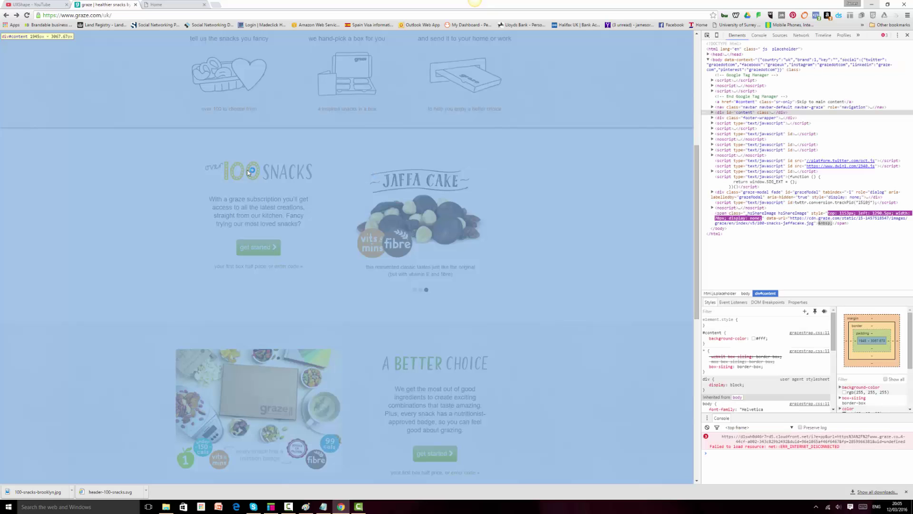
key(ctrl+shift+c)
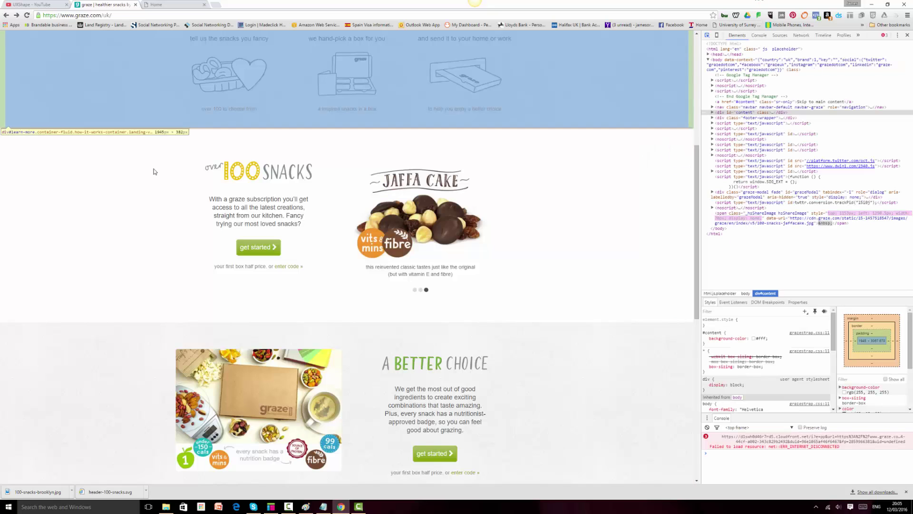
click(255, 170)
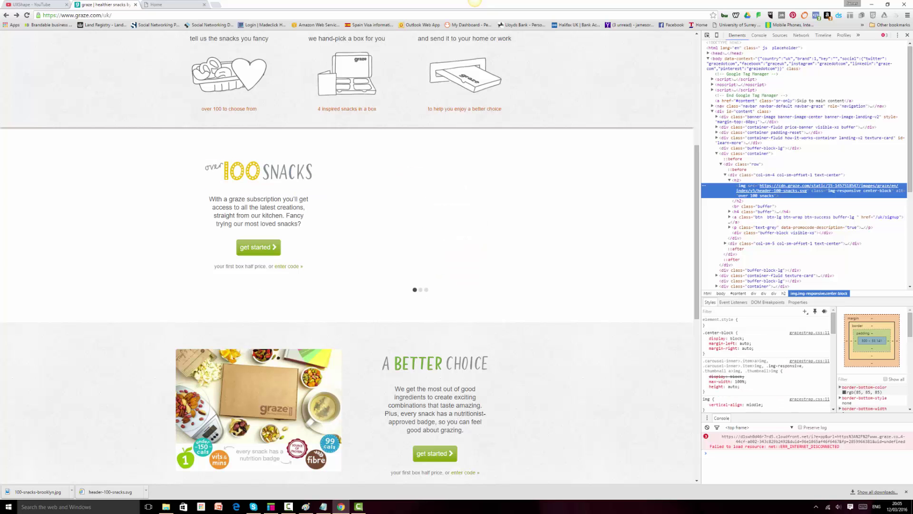
click(271, 506)
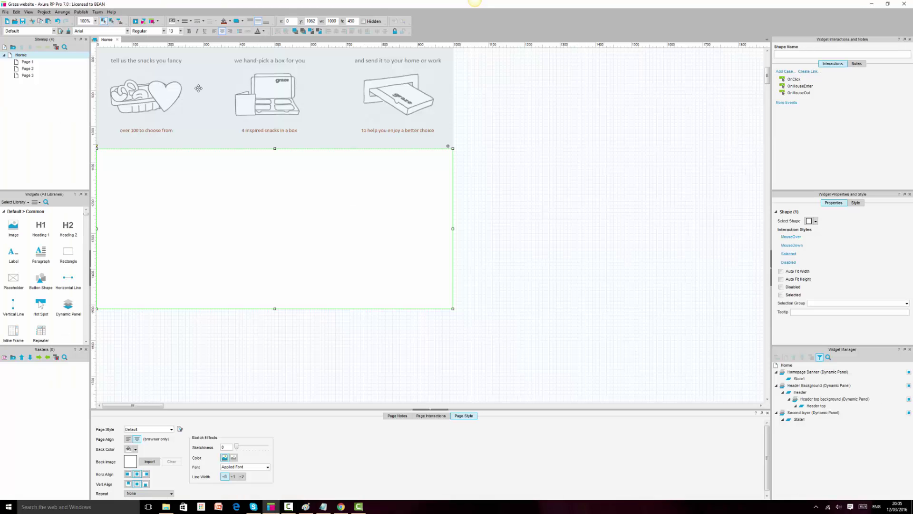
Add an image placeholder to the white section at about x 100, y 1220, sized 300 wide by 54 high.
drag(10, 234, 132, 205)
double_click(334, 21)
text(30)
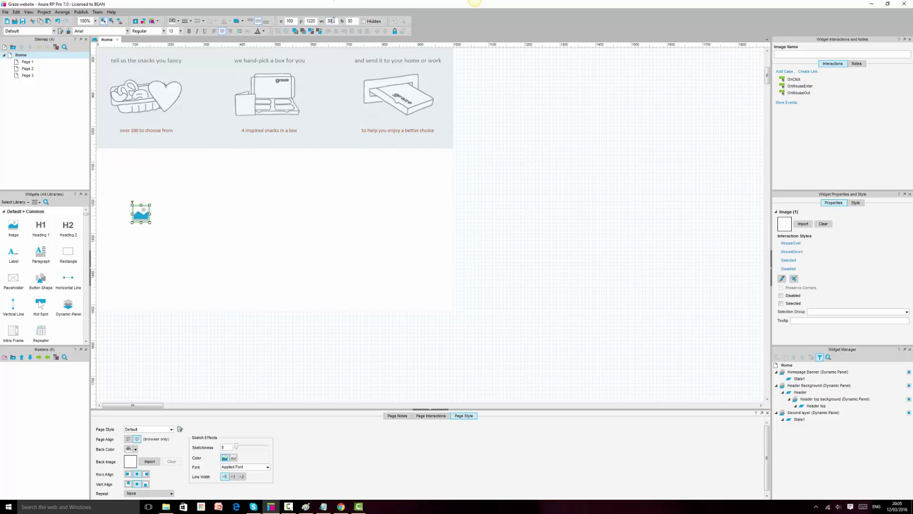
text(0)
key(Tab)
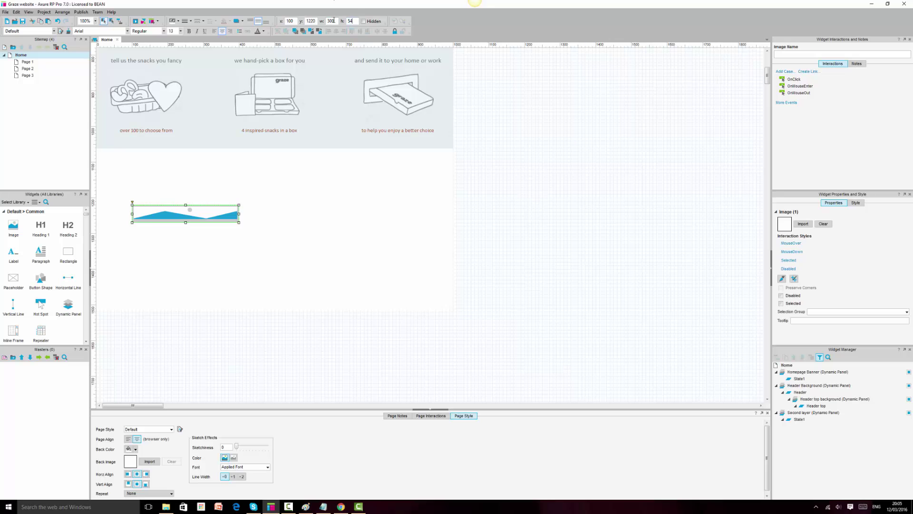
key(Return)
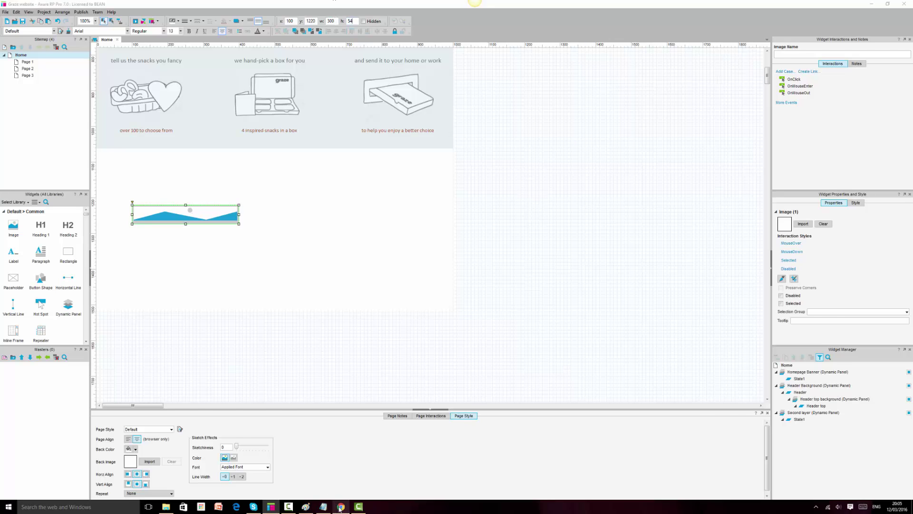
Switch to the Graze site in Chrome, inspect the over 100 snacks section for the carousel image's dimensions, and return to Axure RP.
click(341, 506)
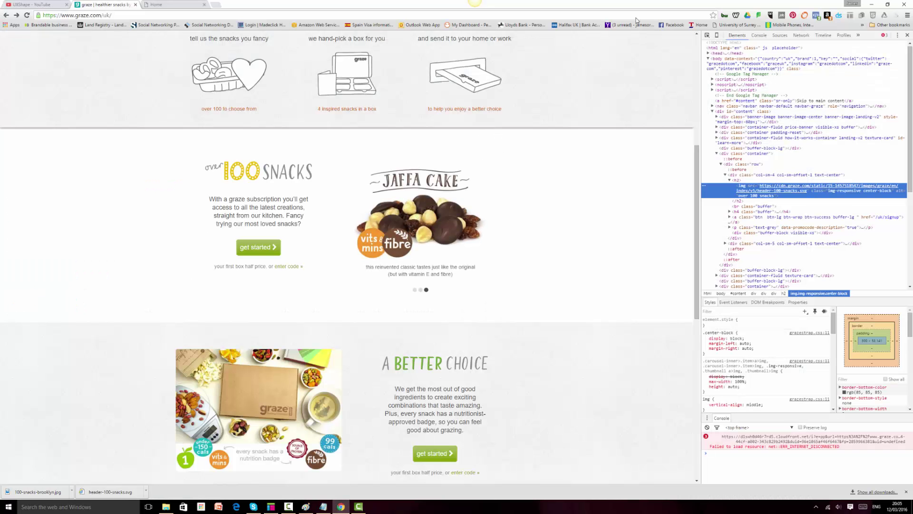
key(ctrl+shift+c)
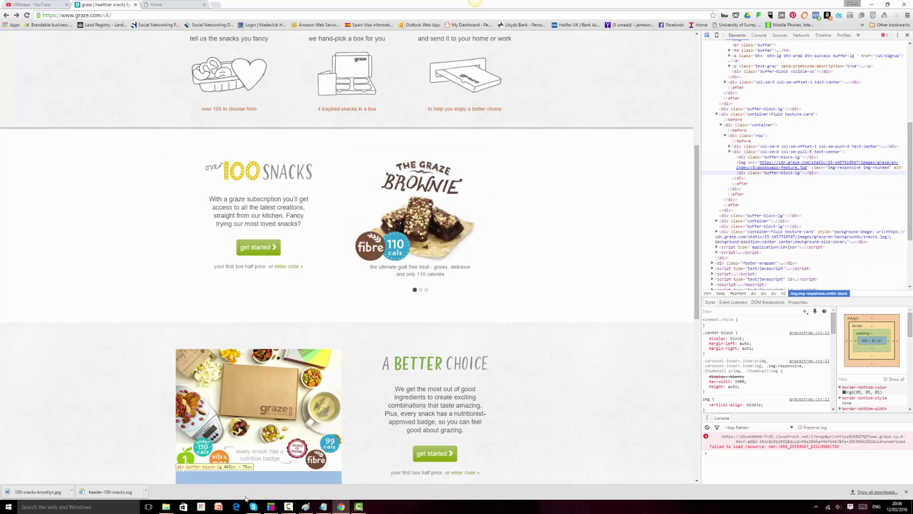
click(271, 508)
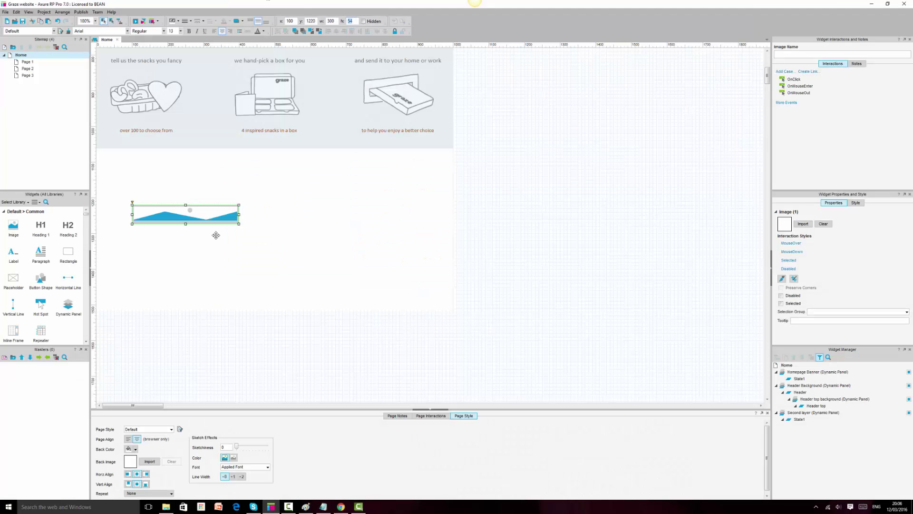
Duplicate the heading image placeholder, set the copy's height to 306, and place it at about x 570, y 1114.
click(216, 212)
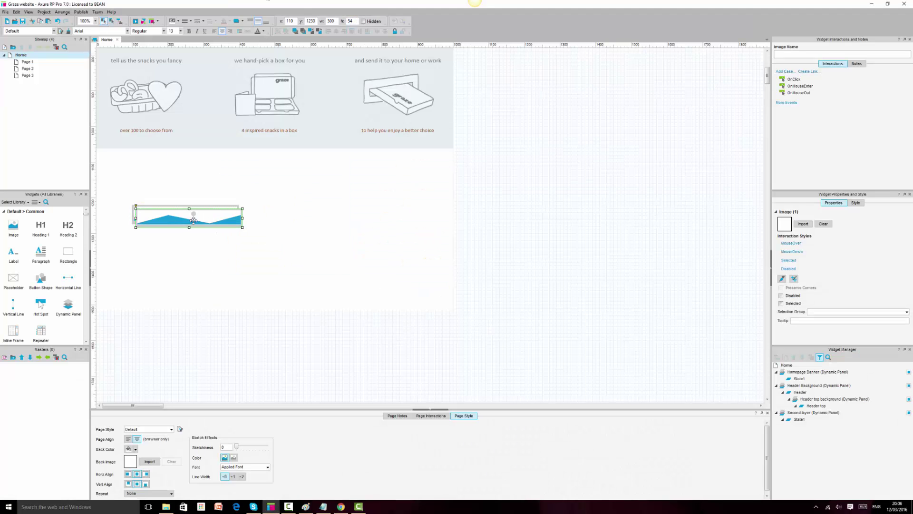
drag(193, 219, 342, 219)
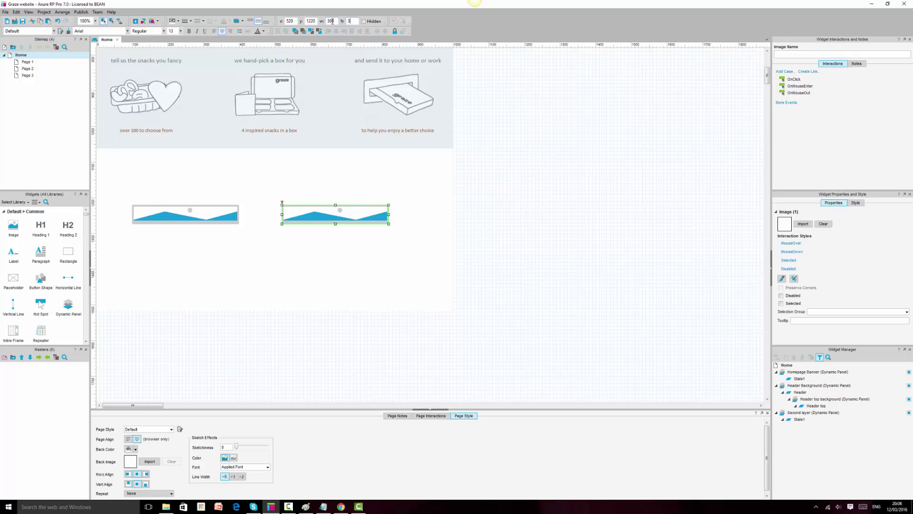
key(Return)
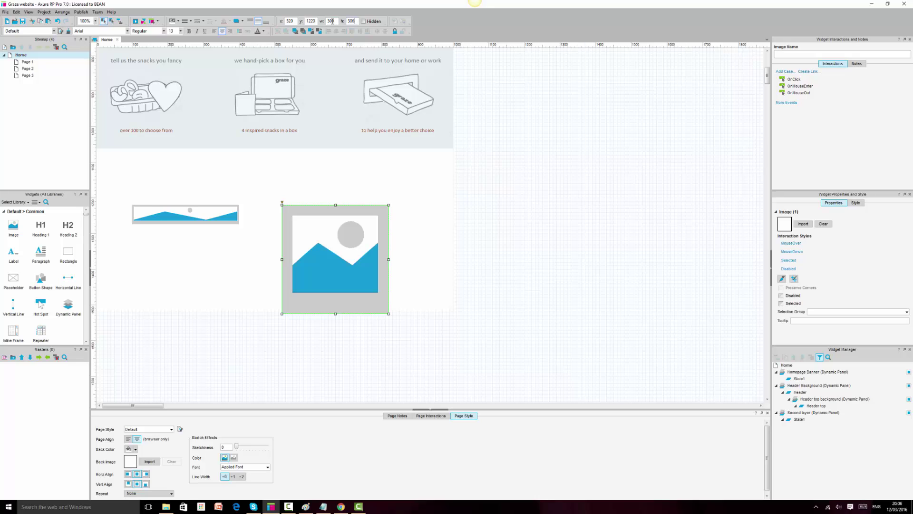
drag(350, 272, 367, 234)
Move the 300 by 54 heading placeholder up to y 1114 so its top lines up with the large image placeholder.
click(212, 212)
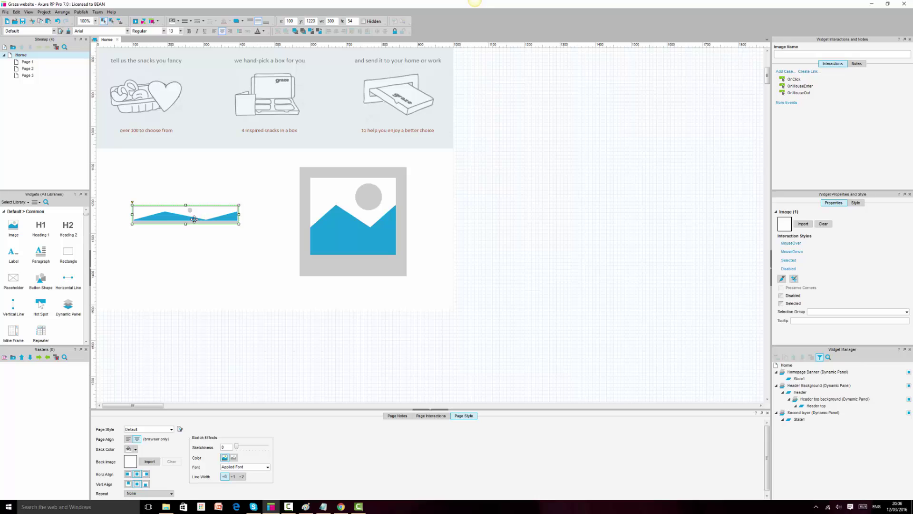
drag(186, 213, 188, 175)
ctrl+click(344, 204)
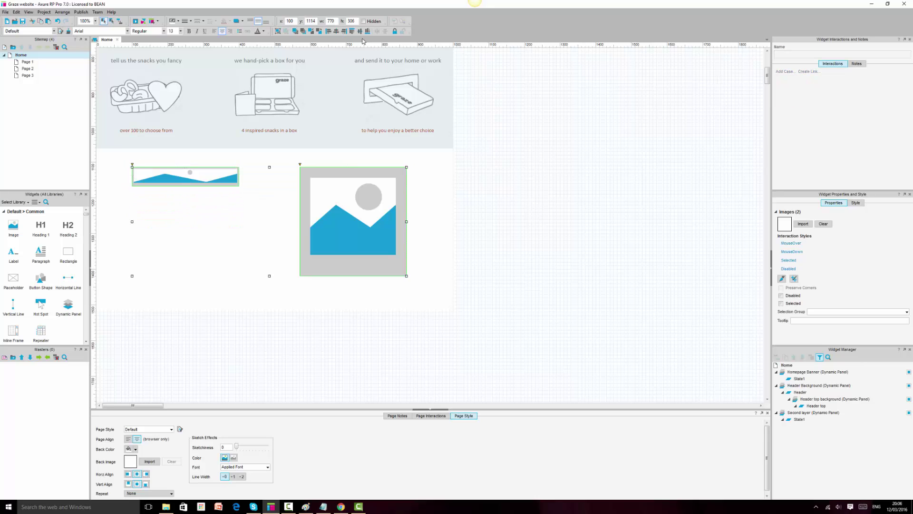
click(496, 385)
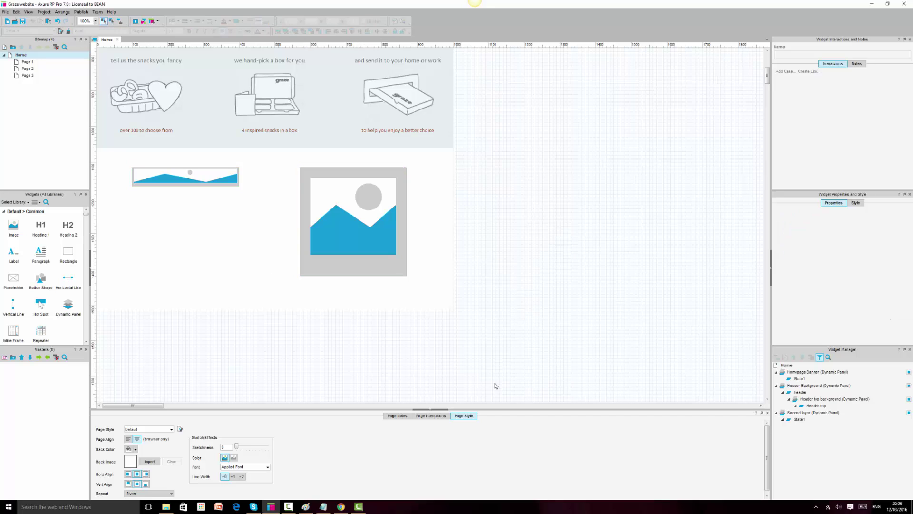
Copy the "With a graze subscription you'll get access" paragraph from the Graze site in Chrome and paste it beside the page layout in Axure RP.
click(272, 507)
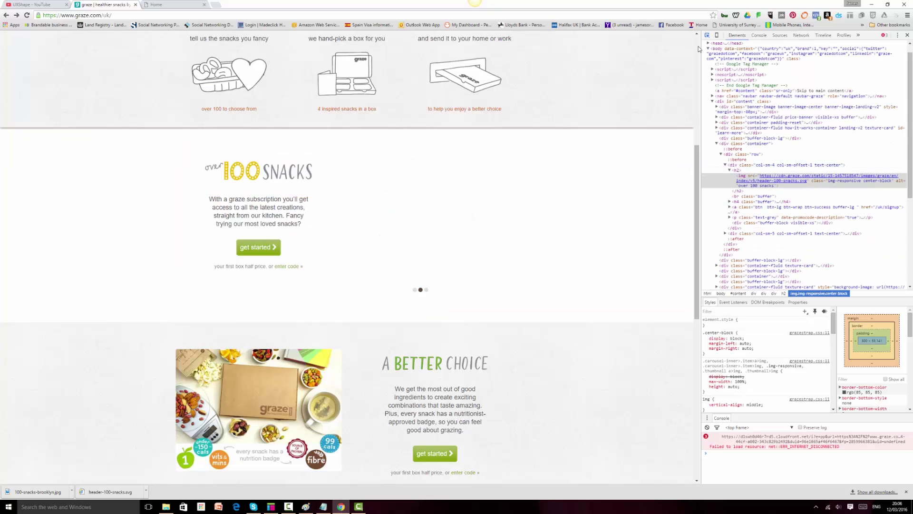
click(908, 36)
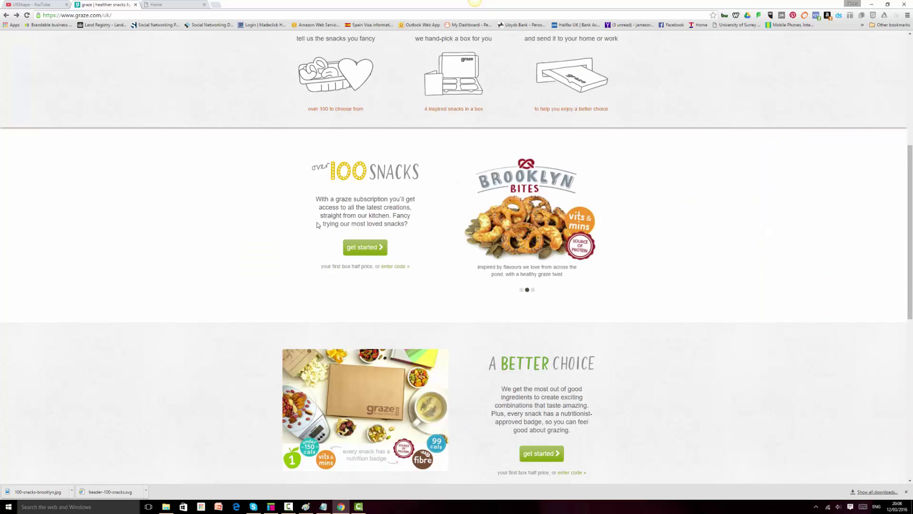
drag(429, 202, 424, 223)
key(ctrl+c)
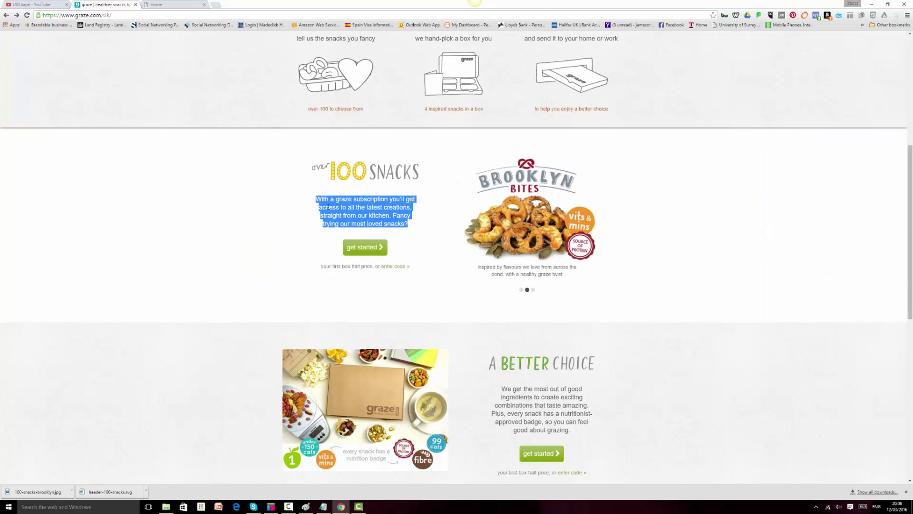
right_click(379, 205)
click(394, 211)
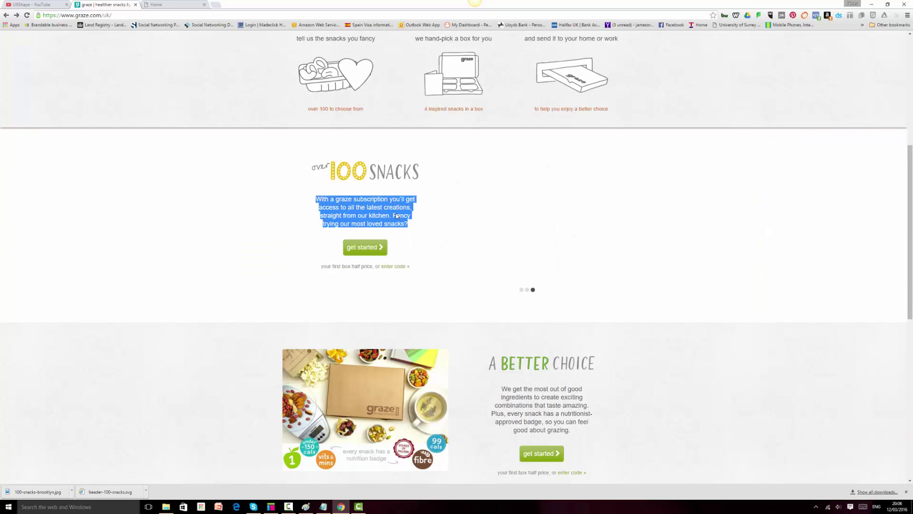
click(270, 508)
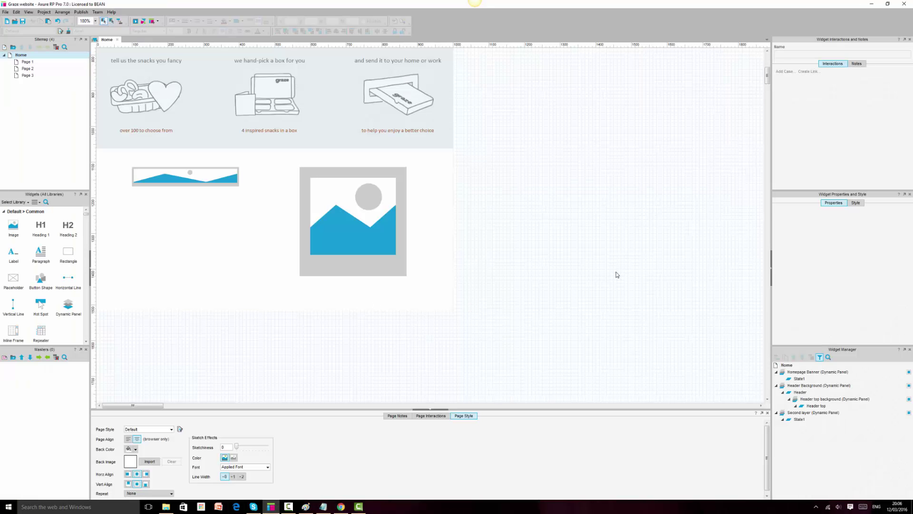
key(ctrl+v)
drag(424, 220, 525, 171)
Copy the "your first box half price, or enter code »" line from the Graze site and paste it below the subscription paragraph in Axure RP.
click(341, 507)
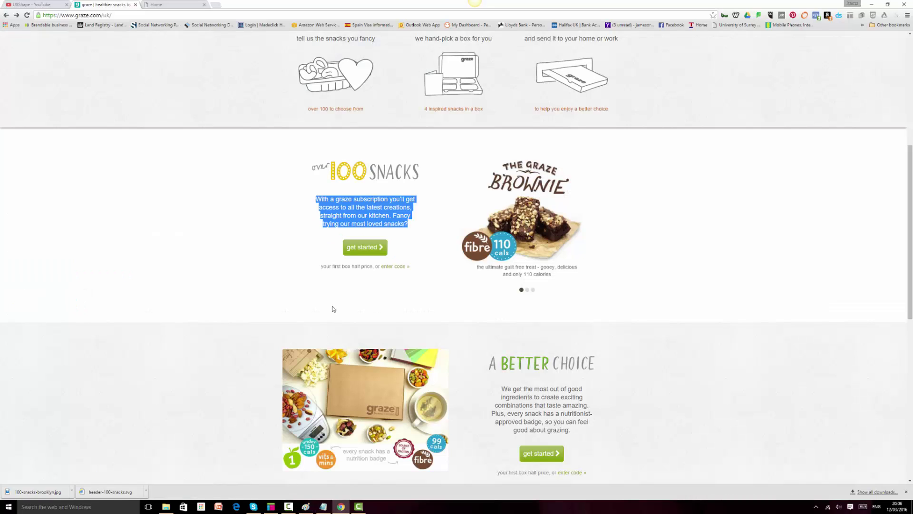
drag(318, 269, 417, 267)
key(ctrl+c)
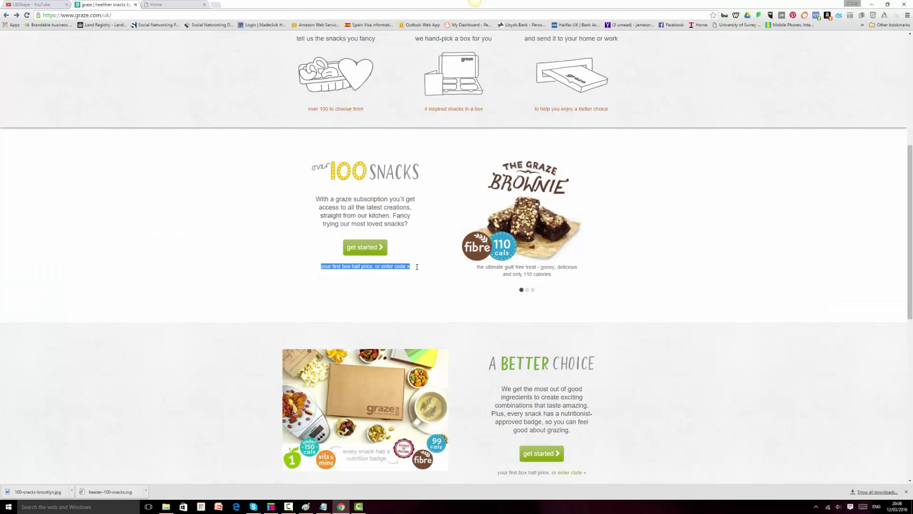
click(279, 508)
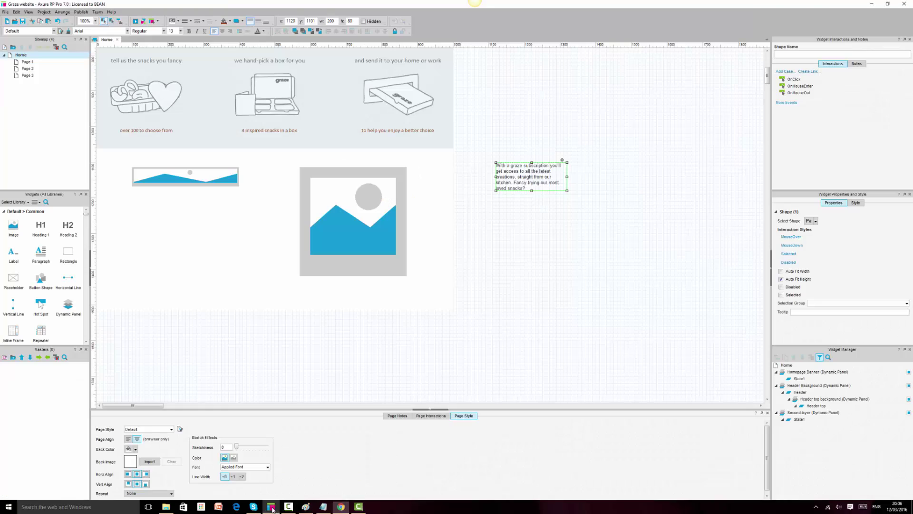
click(565, 259)
key(ctrl+v)
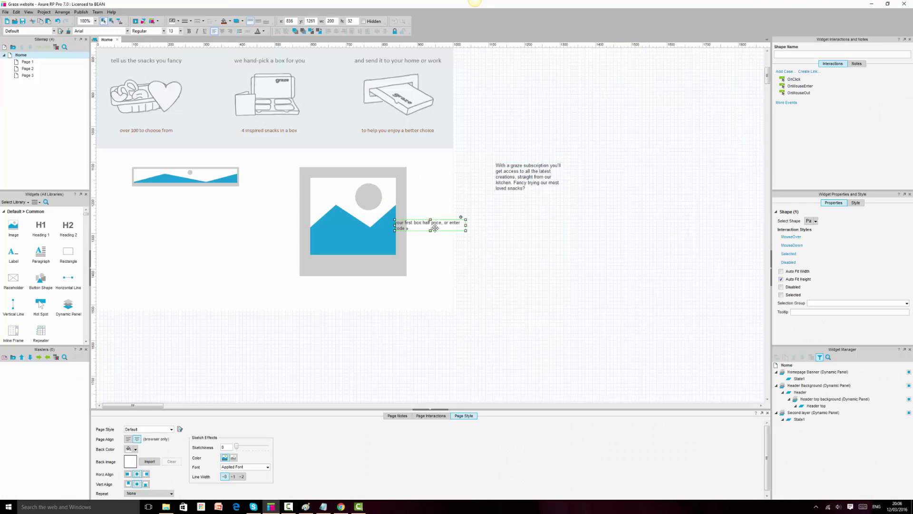
drag(434, 227, 531, 218)
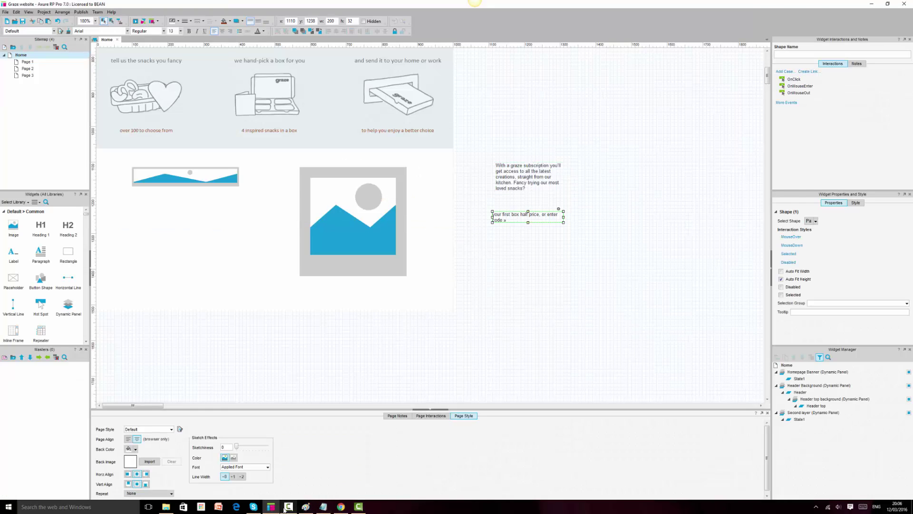
Switch to the Graze site in Chrome and save the Graze Brownie carousel image as the JPEG 100-snacks-brownie in the Graze website folder.
click(342, 506)
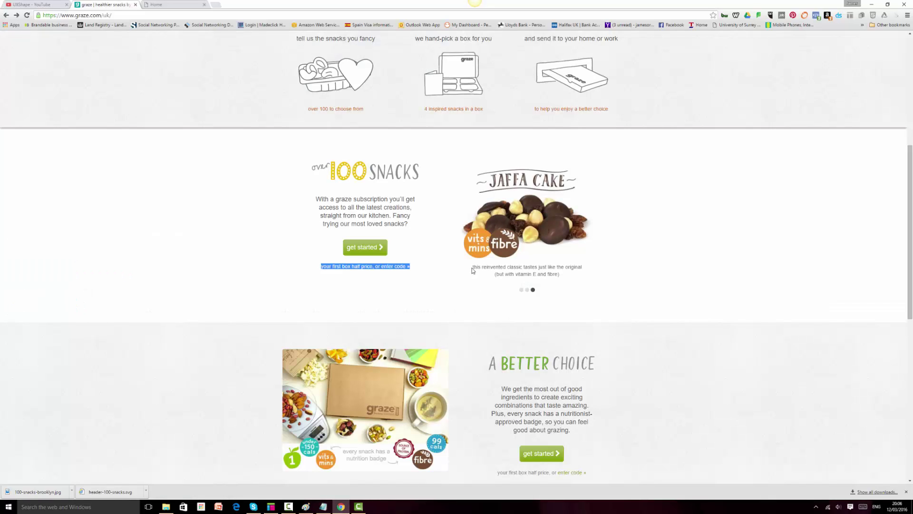
drag(473, 269, 573, 274)
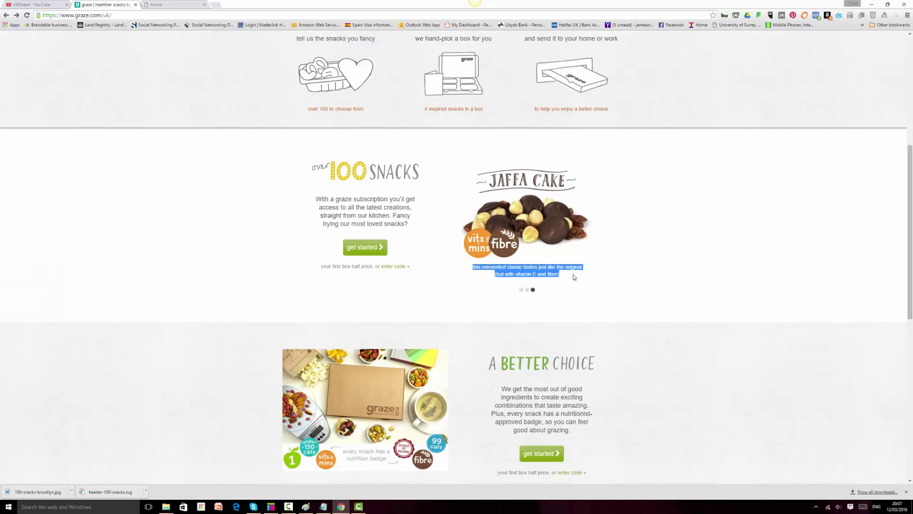
click(556, 298)
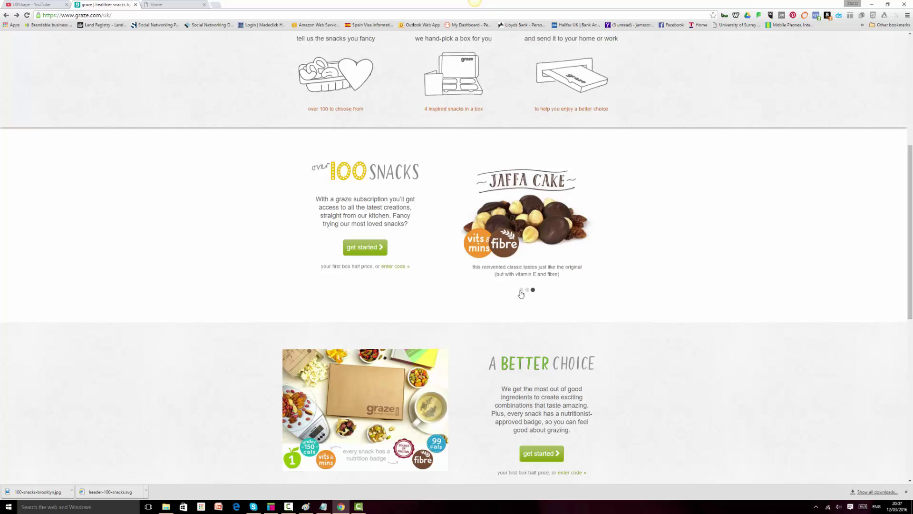
click(521, 291)
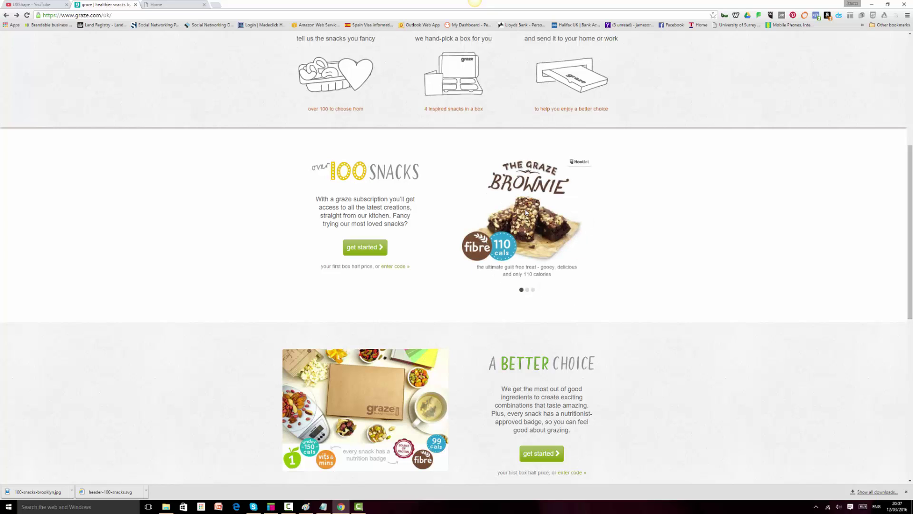
right_click(526, 209)
click(552, 221)
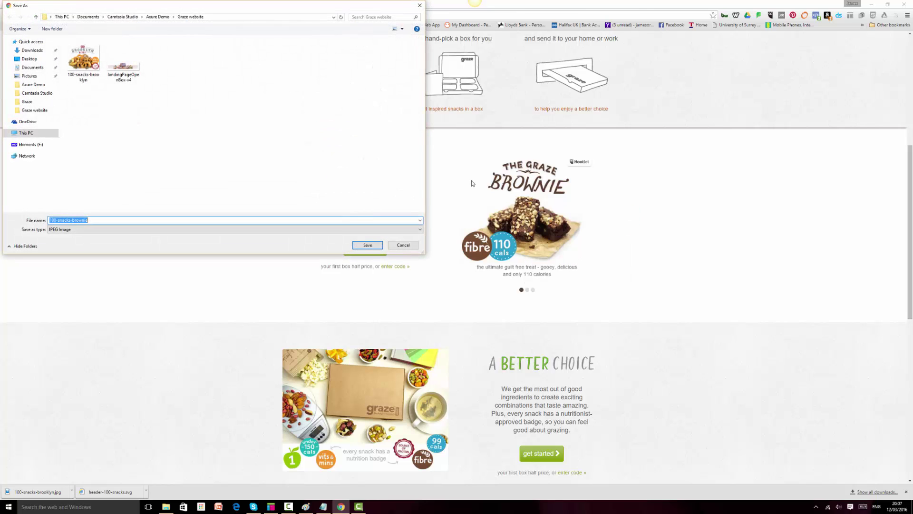
click(368, 245)
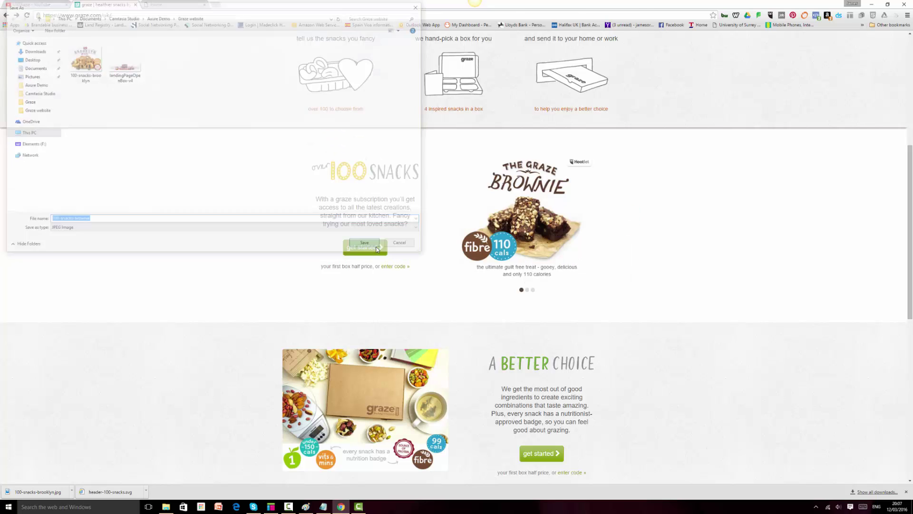
click(527, 290)
right_click(524, 234)
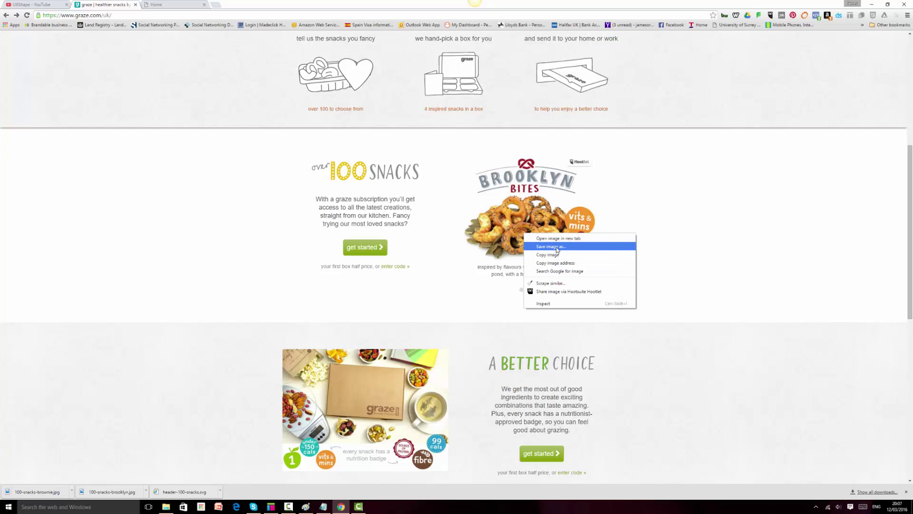
click(487, 285)
Save the Jaffa Cake carousel image as the JPEG 100-snacks-jaffacake in the Graze website folder.
click(532, 290)
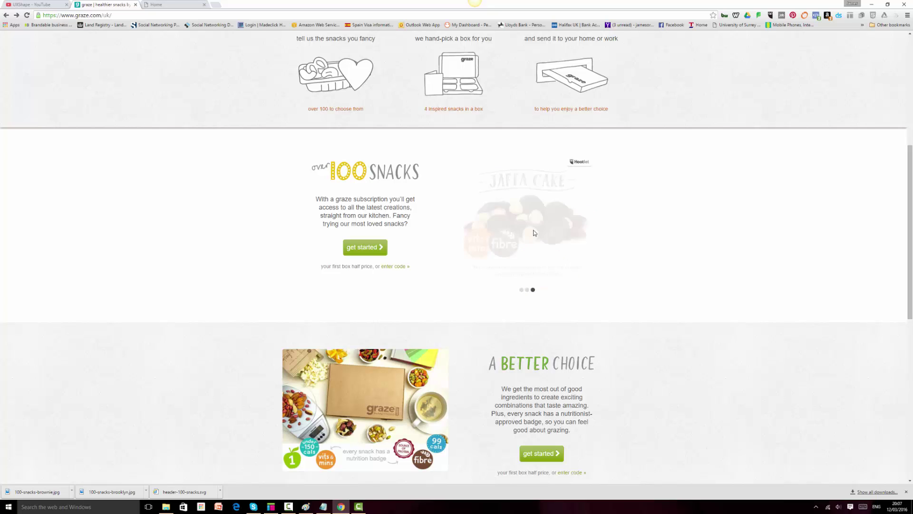
right_click(534, 233)
click(552, 241)
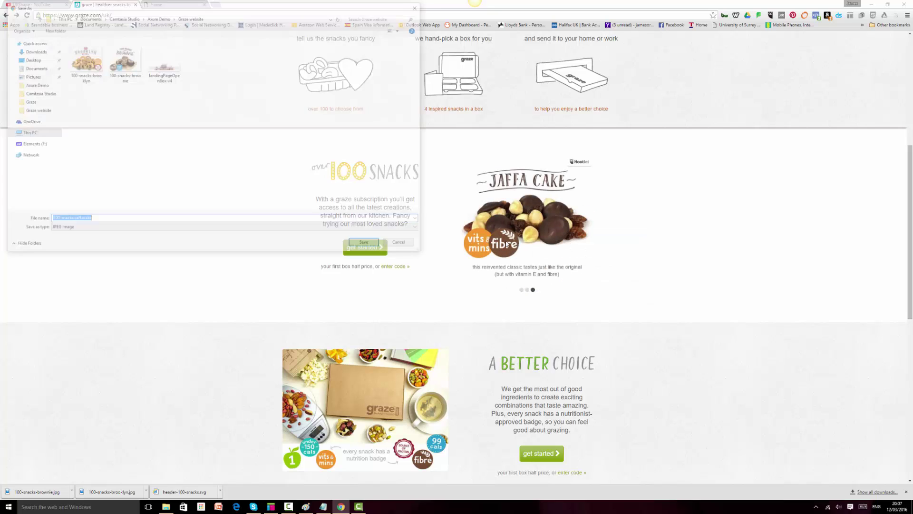
click(367, 245)
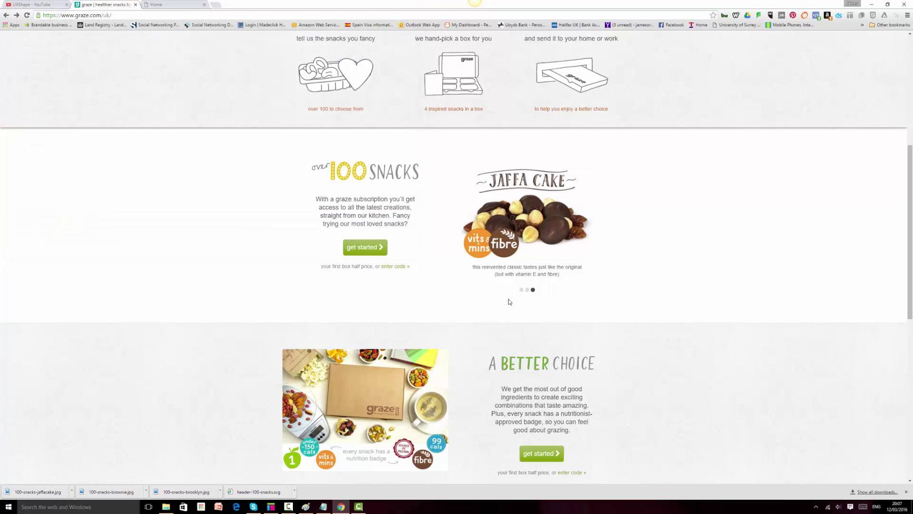
Copy the Graze Brownie caption from the carousel and paste it in Axure RP beside the page layout, at about x 1330, y 1382.
click(521, 291)
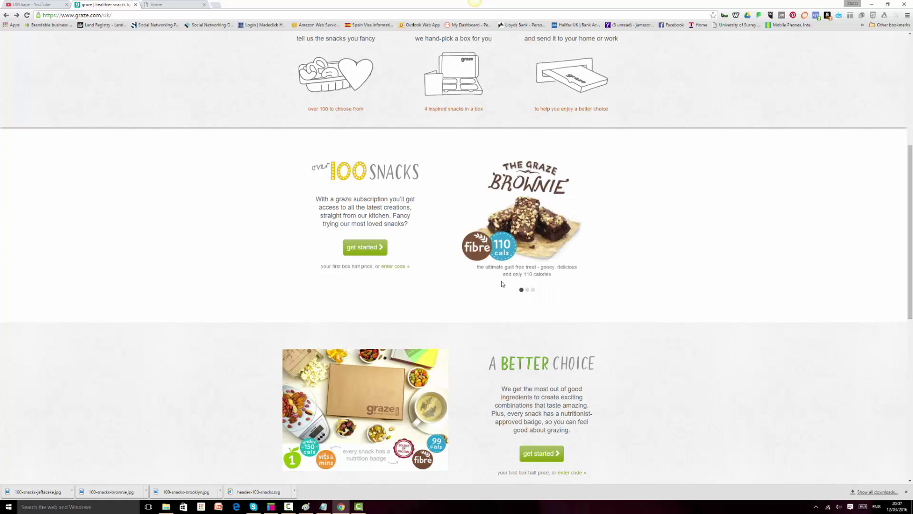
drag(477, 268, 557, 273)
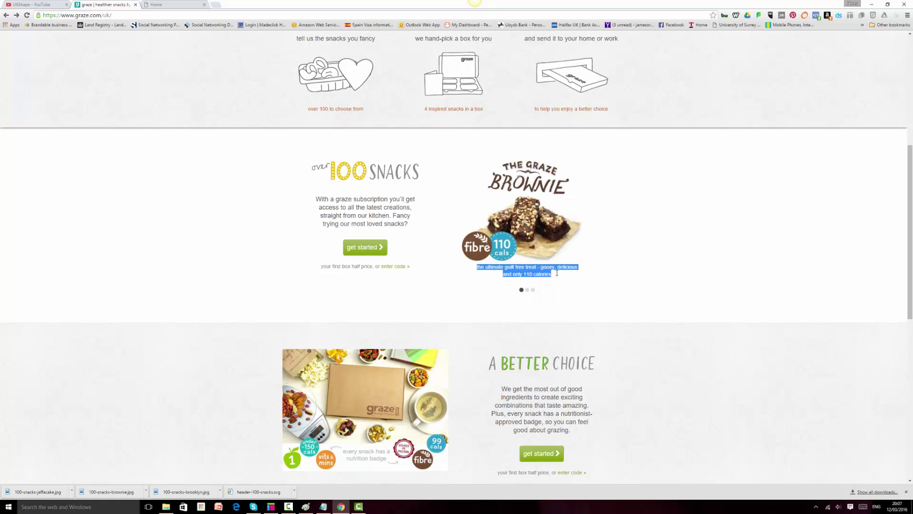
right_click(546, 273)
click(564, 280)
click(270, 507)
click(477, 321)
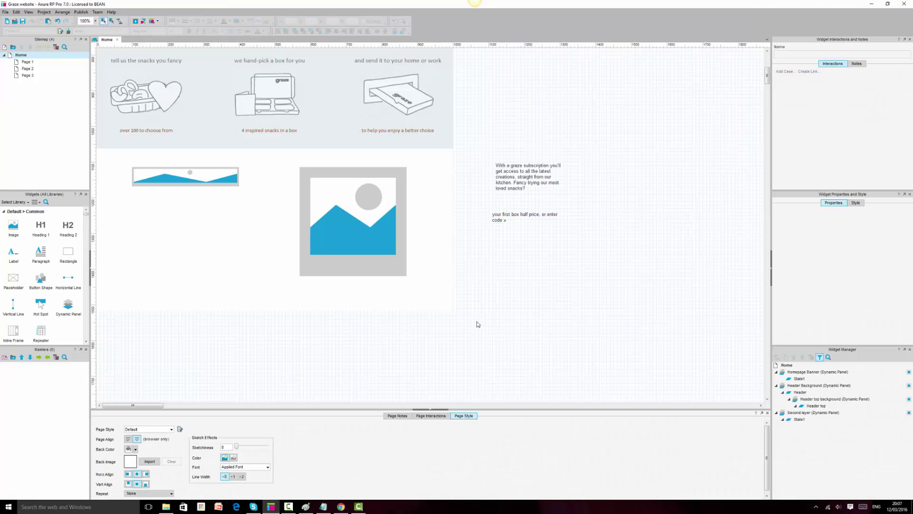
key(ctrl+v)
drag(437, 227, 609, 270)
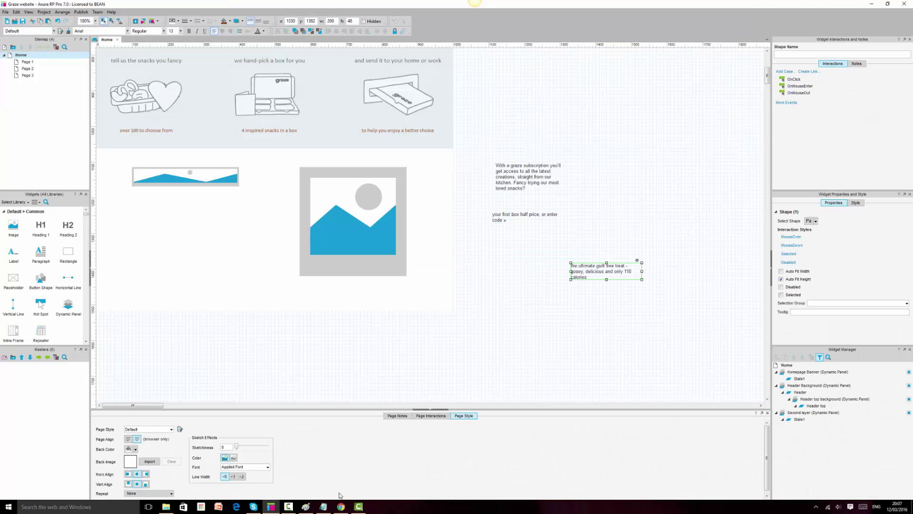
Copy the Brooklyn Bites caption from the Graze site in Chrome and paste it below the brownie caption in Axure RP.
click(341, 506)
click(527, 289)
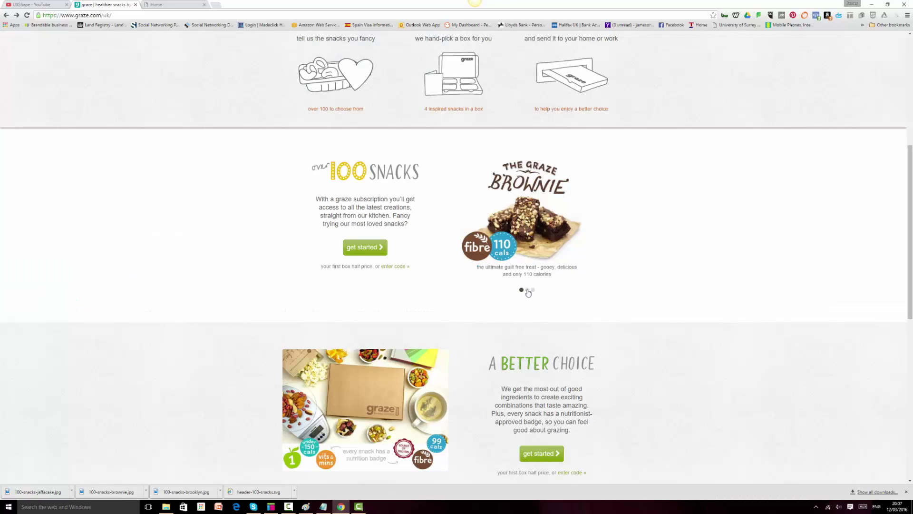
drag(478, 266, 563, 275)
right_click(554, 277)
click(565, 280)
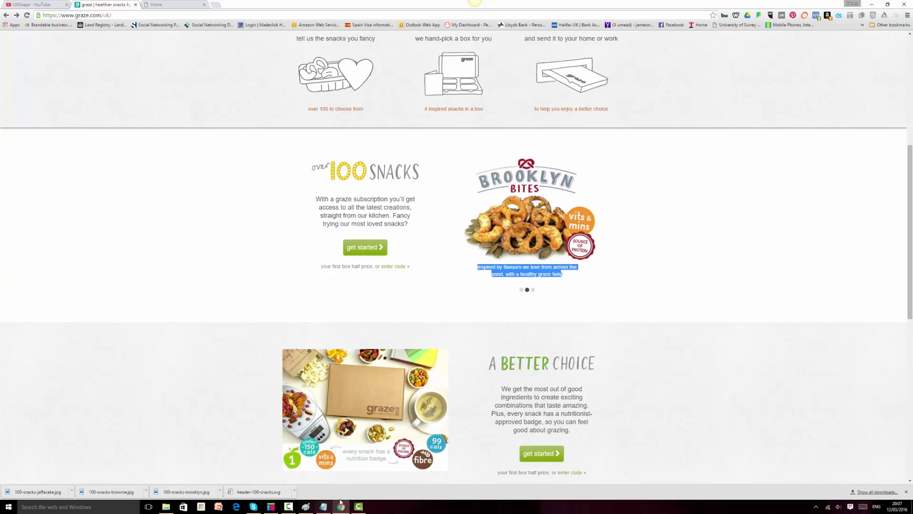
click(272, 507)
click(504, 314)
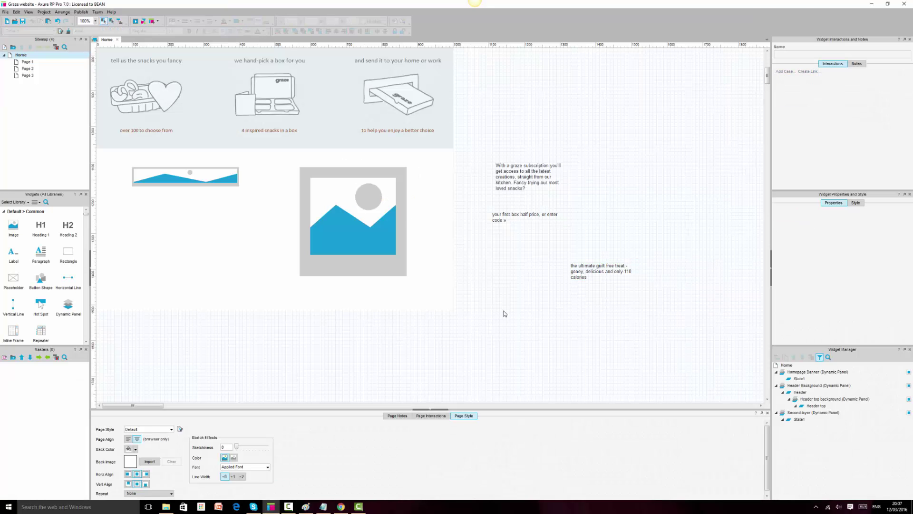
key(ctrl+v)
drag(427, 220, 600, 302)
Copy the Jaffa Cake caption from the Graze site in Chrome and paste it beside the other carousel captions in Axure RP.
click(340, 507)
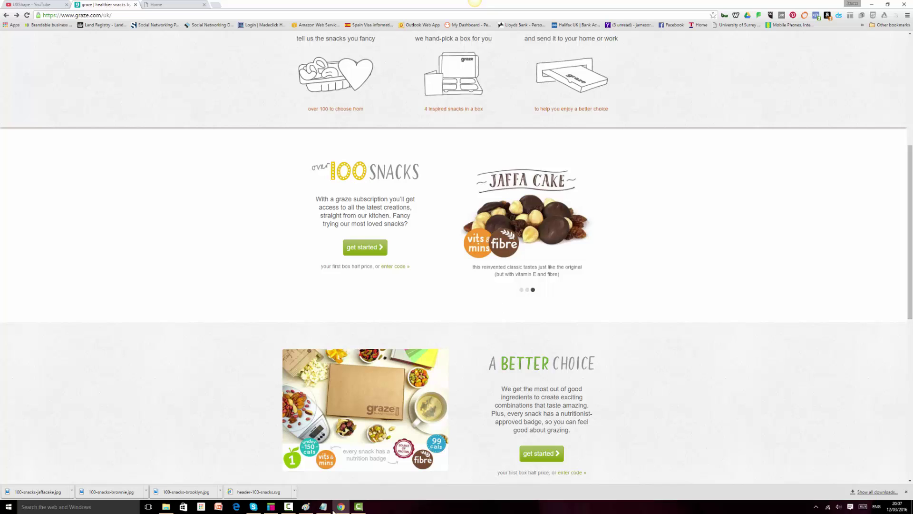
click(274, 509)
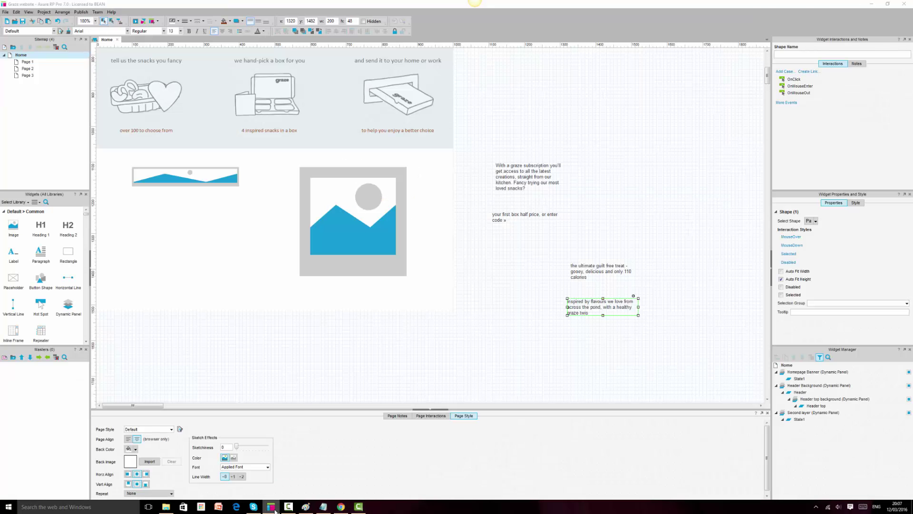
click(271, 507)
click(527, 289)
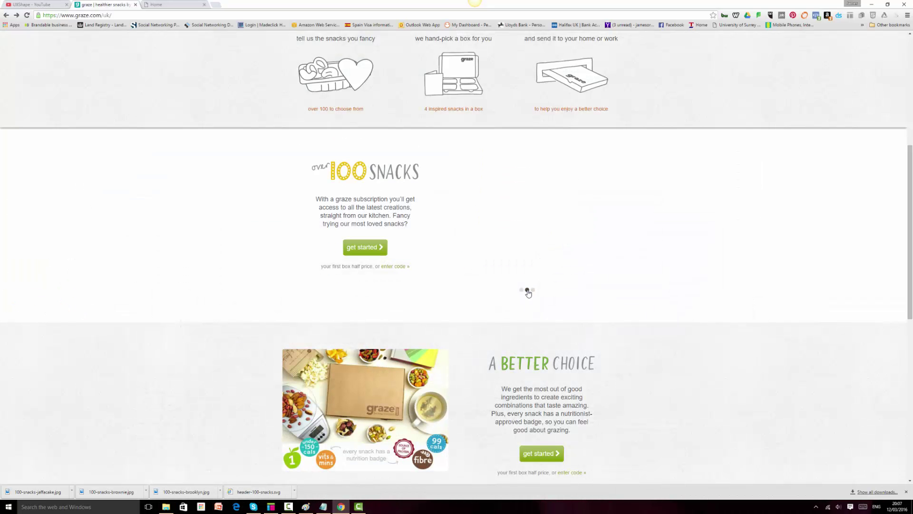
click(532, 290)
drag(477, 268, 563, 276)
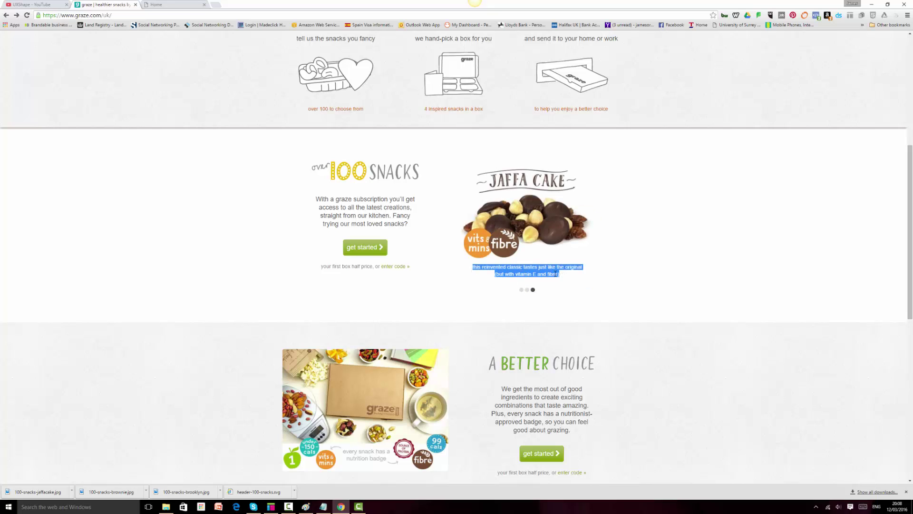
right_click(556, 273)
click(567, 279)
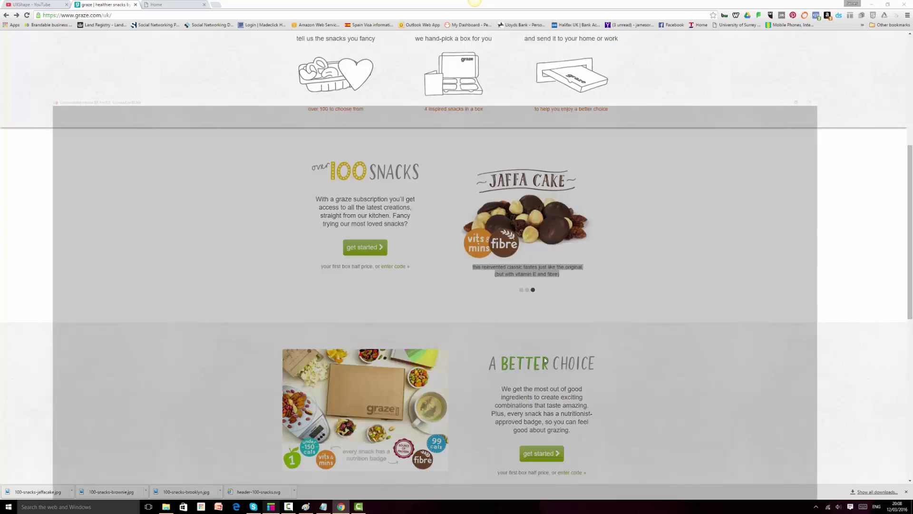
key(ctrl+v)
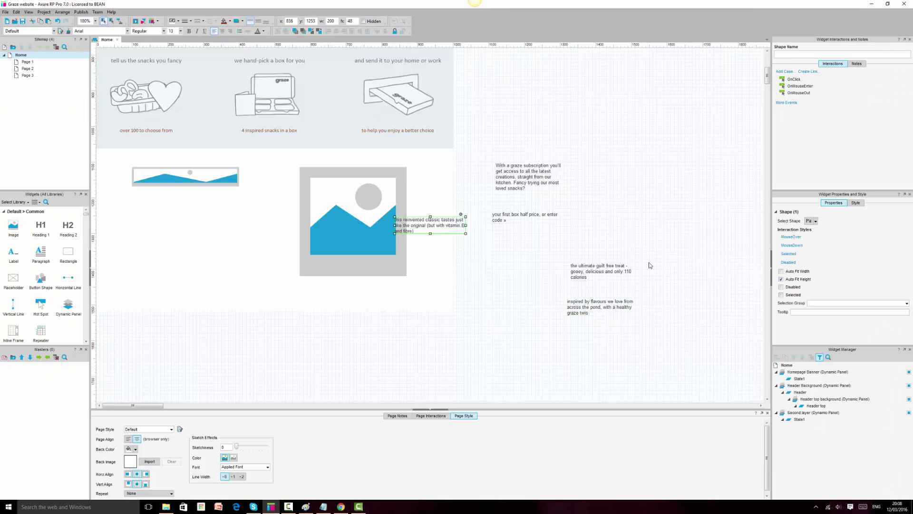
drag(452, 227, 674, 225)
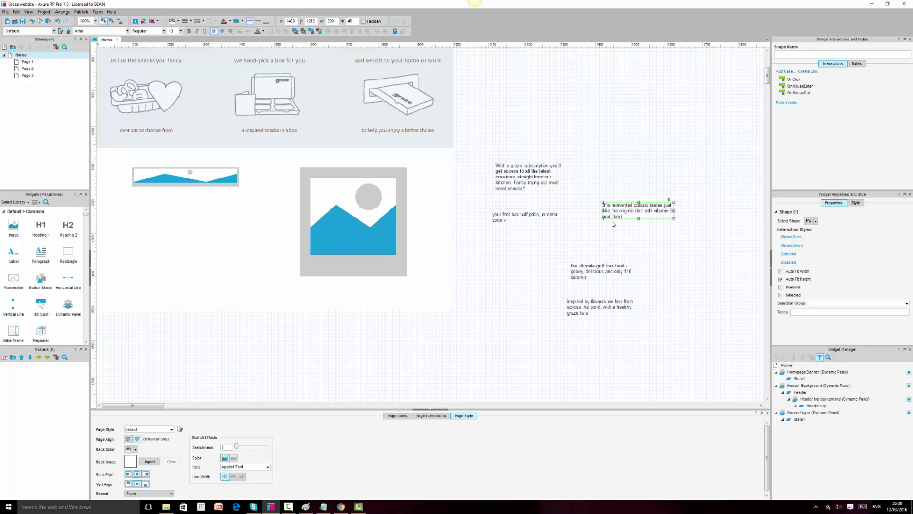
drag(628, 213, 681, 249)
Convert the large image placeholder in the over 100 snacks section to a dynamic panel and name it "Product type".
click(367, 206)
right_click(381, 198)
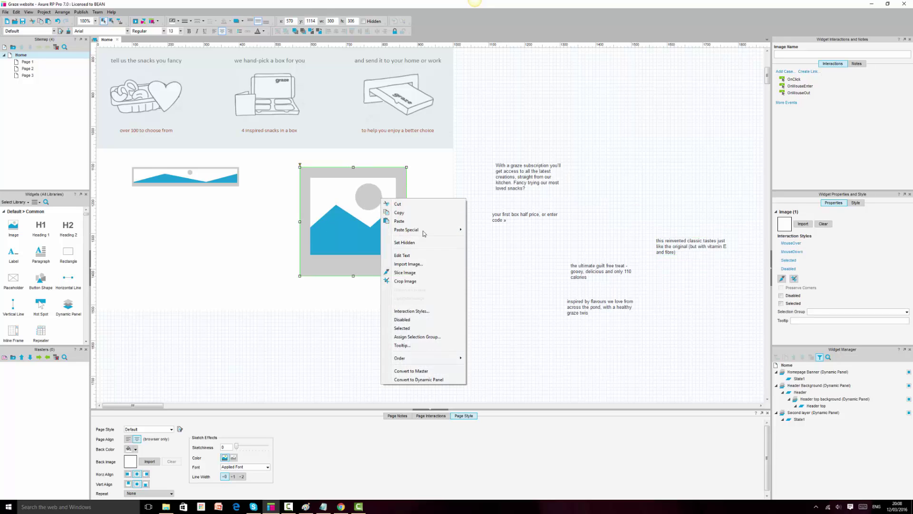
click(440, 380)
double_click(798, 427)
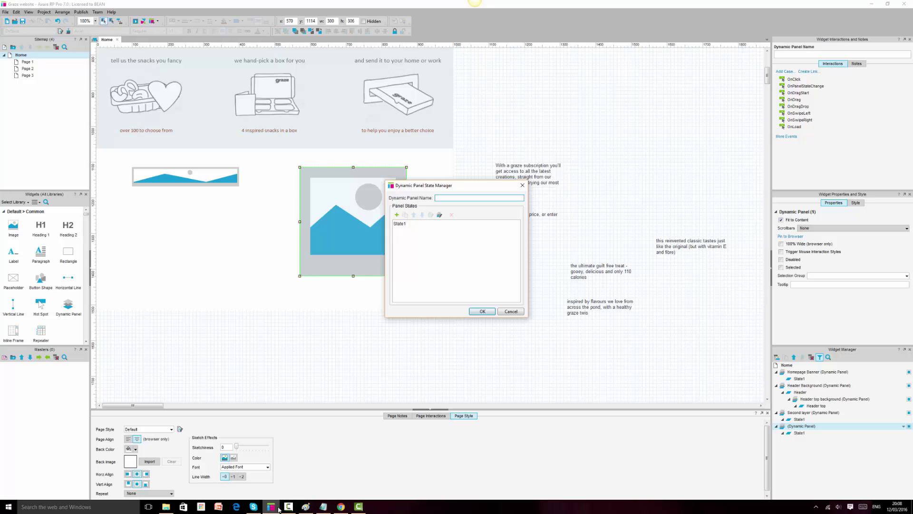
click(341, 507)
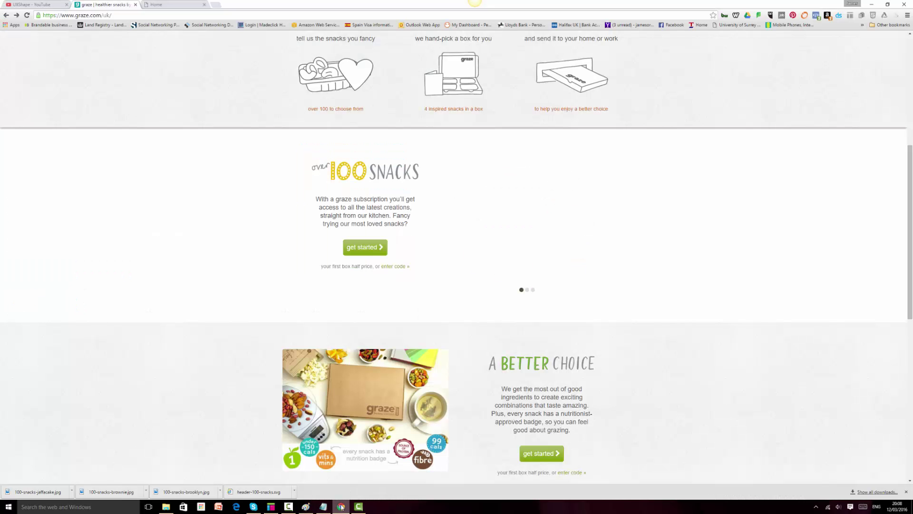
click(341, 506)
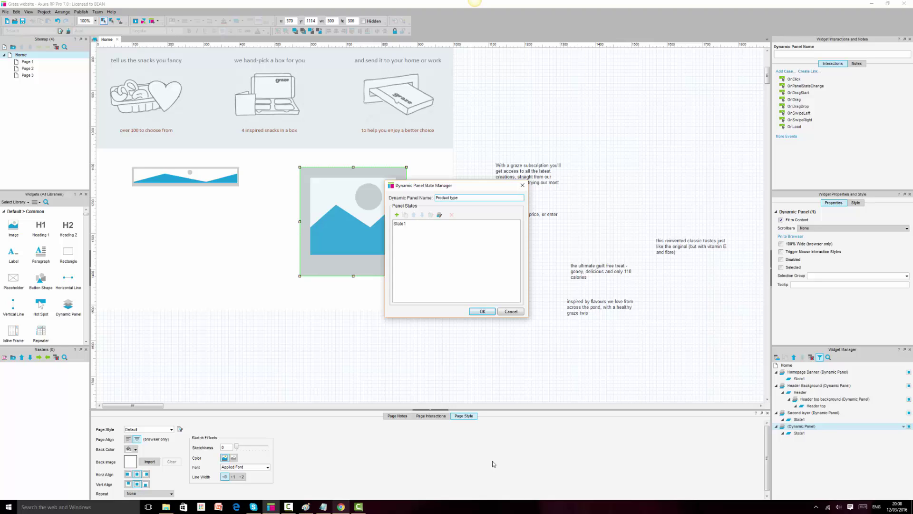
Add two more states to the Product type panel, name the third "Produc type 3" and copy that name.
click(396, 215)
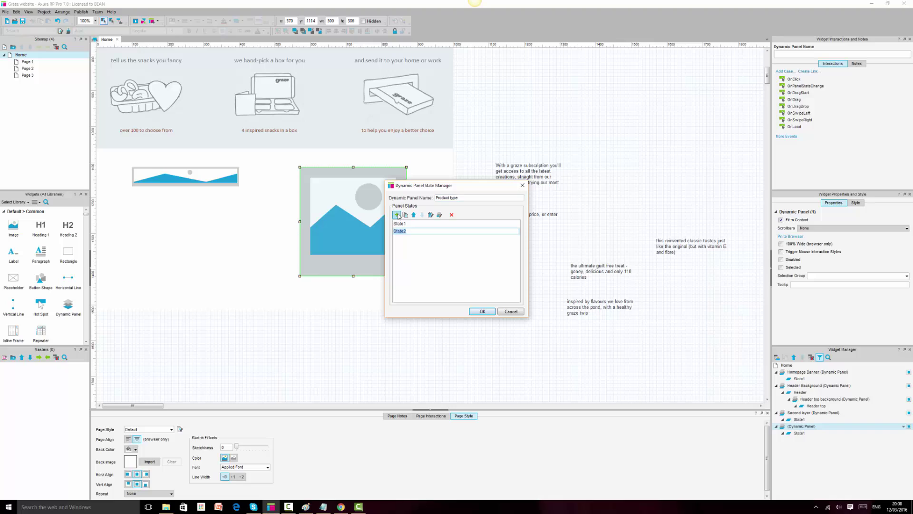
click(397, 215)
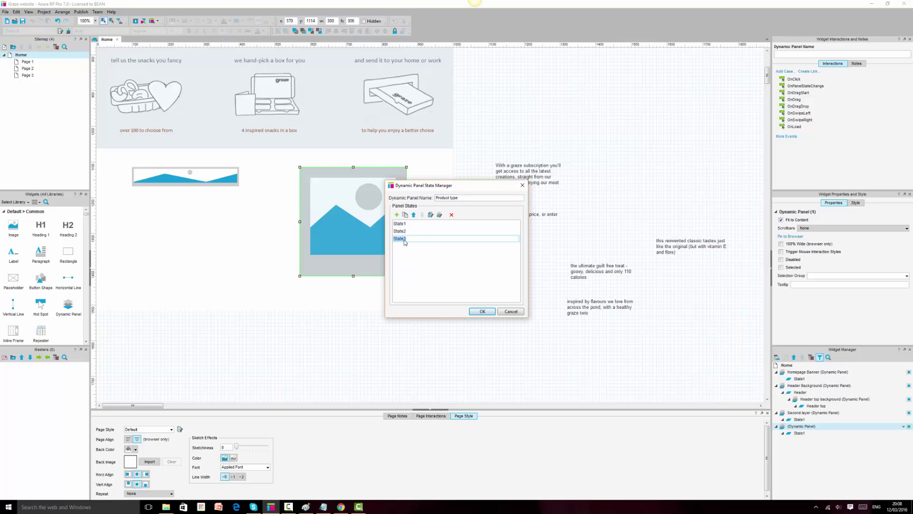
text(Prootype)
drag(427, 238, 394, 238)
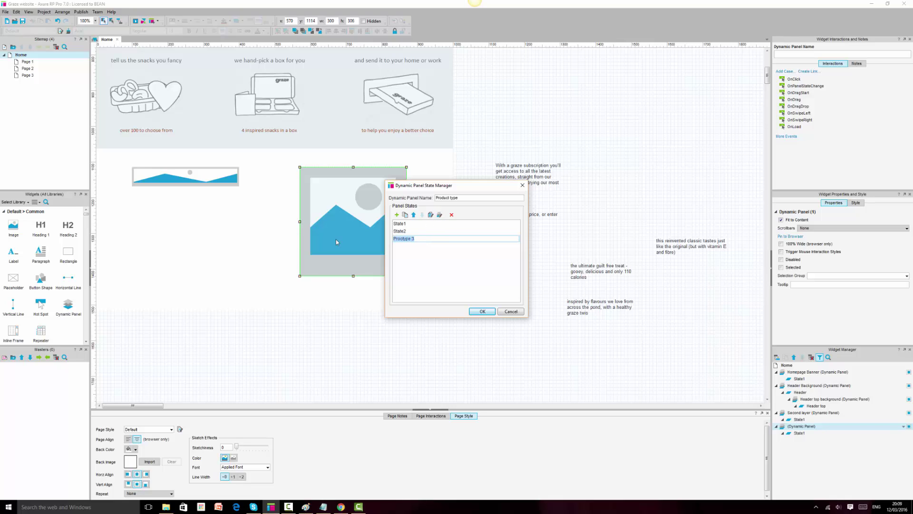
double_click(402, 241)
click(402, 241)
key(BackSpace)
text(ductype)
drag(423, 241, 377, 244)
key(ctrl+c)
Rename the panel's second state "Produc type 2" and its first state "Produc type 1", and apply the changes.
click(408, 239)
click(407, 233)
click(407, 233)
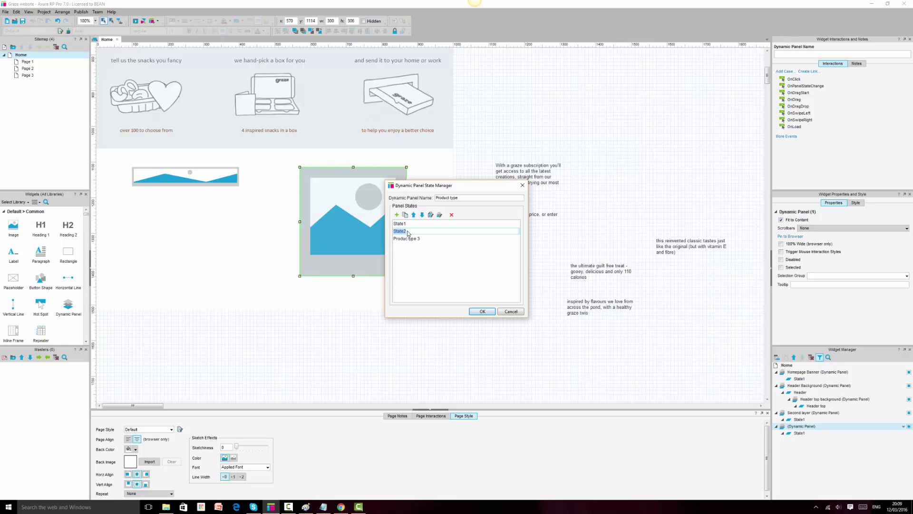
key(ctrl+v)
click(404, 224)
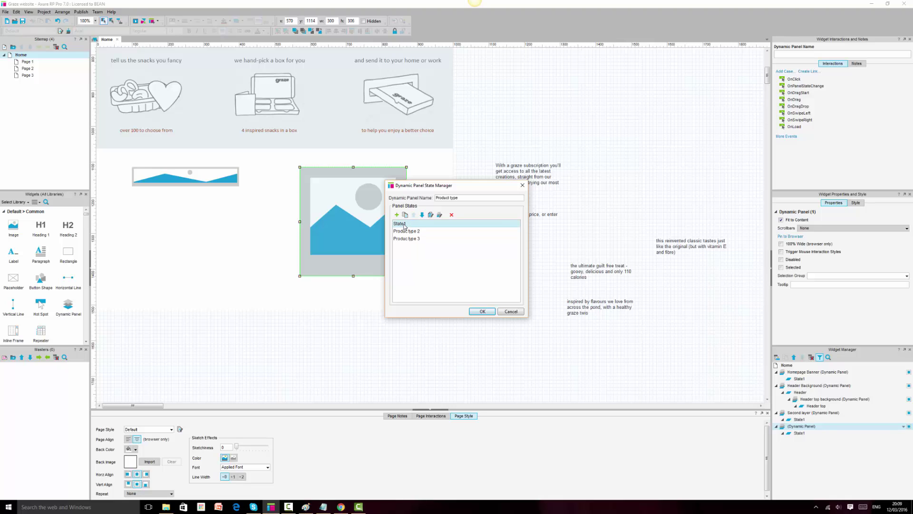
click(404, 224)
text(Produc type 3)
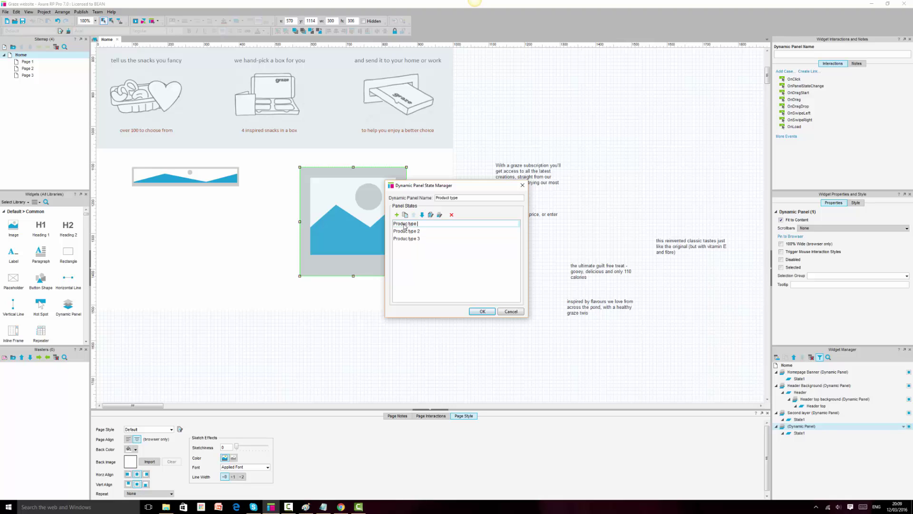
click(484, 312)
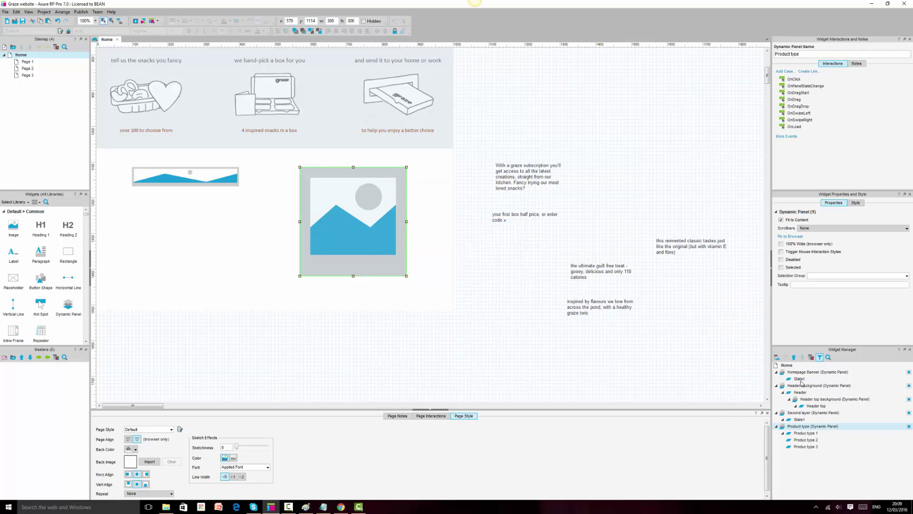
Copy the image placeholder from the Produc type 1 state and paste it into the Produc type 2 and Produc type 3 states.
double_click(804, 434)
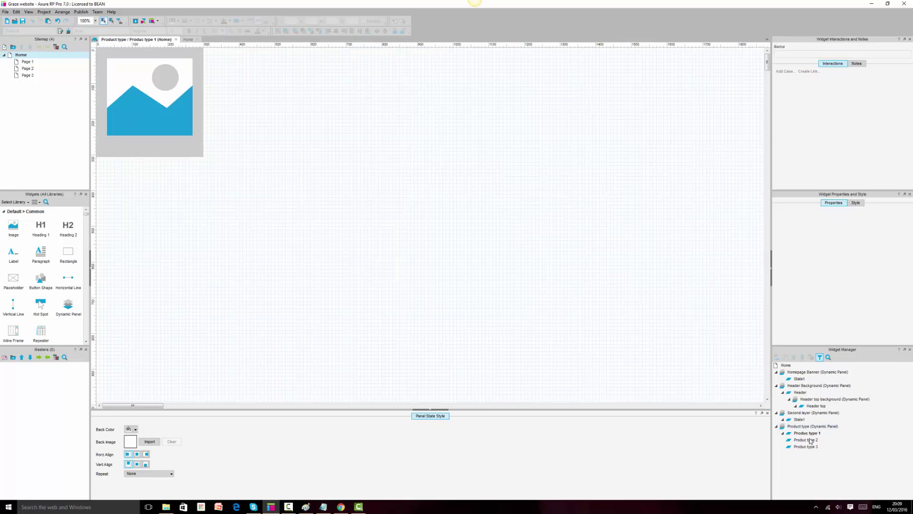
click(139, 116)
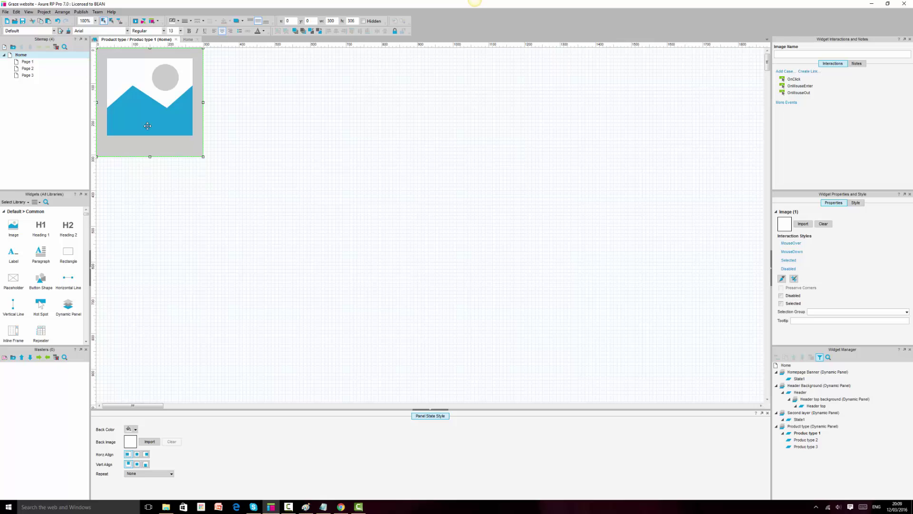
double_click(808, 440)
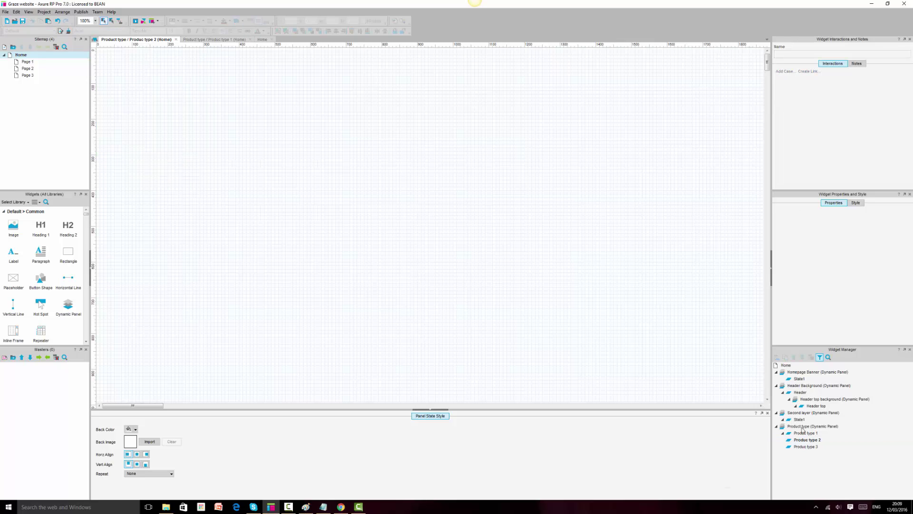
double_click(804, 447)
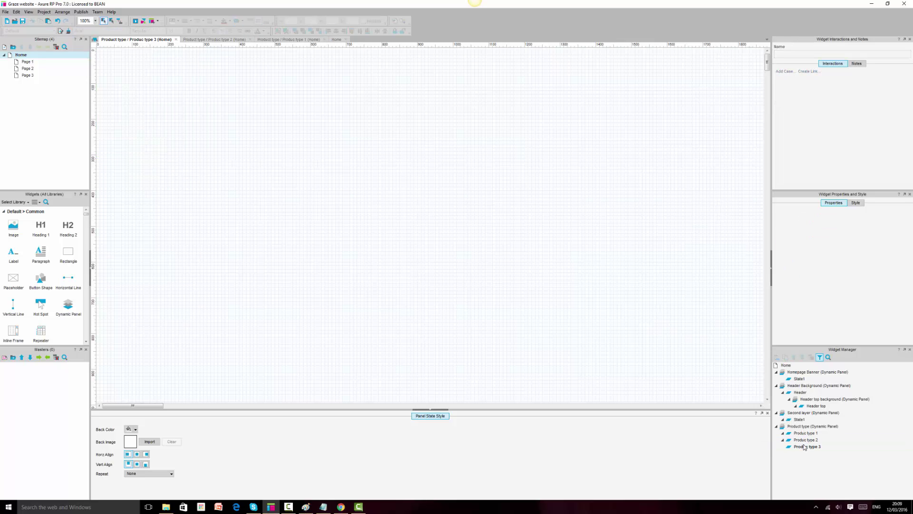
key(ctrl+v)
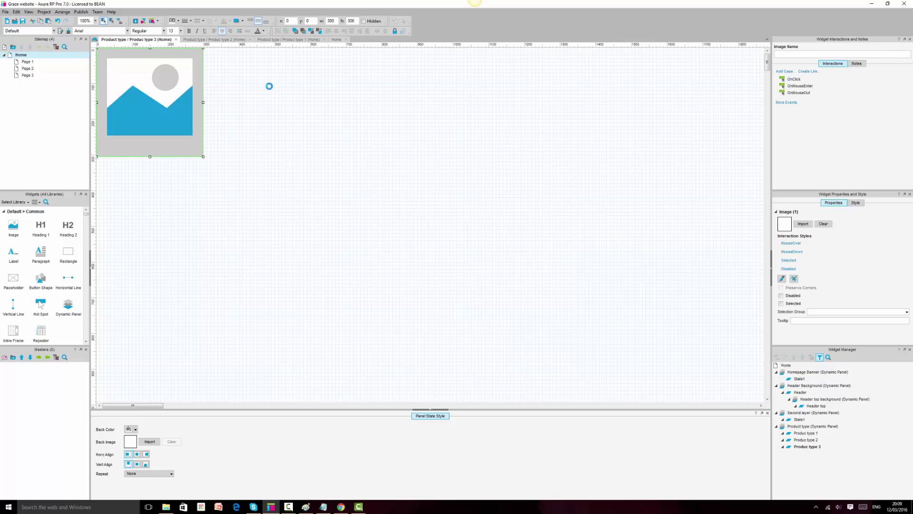
Cut the brownie caption from the Home page and paste it into the Produc type 1 state below the image, at about x 30, y 316.
click(336, 39)
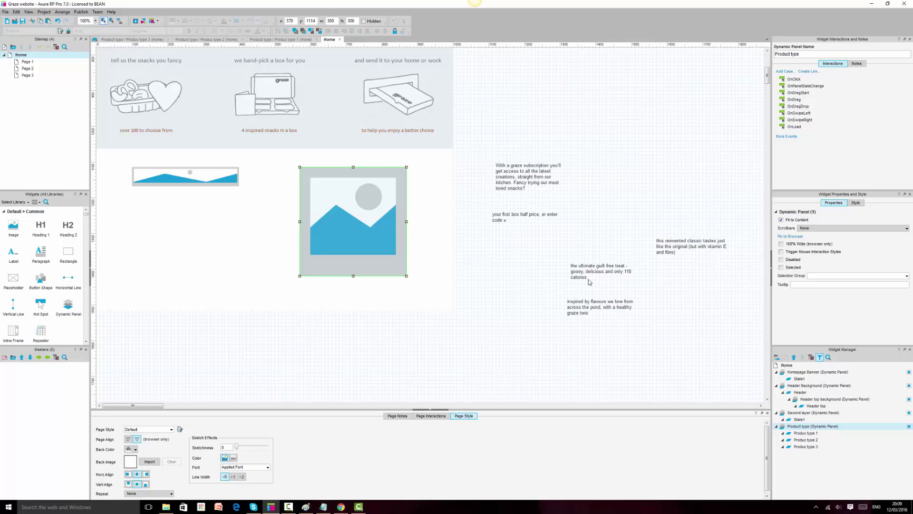
click(587, 266)
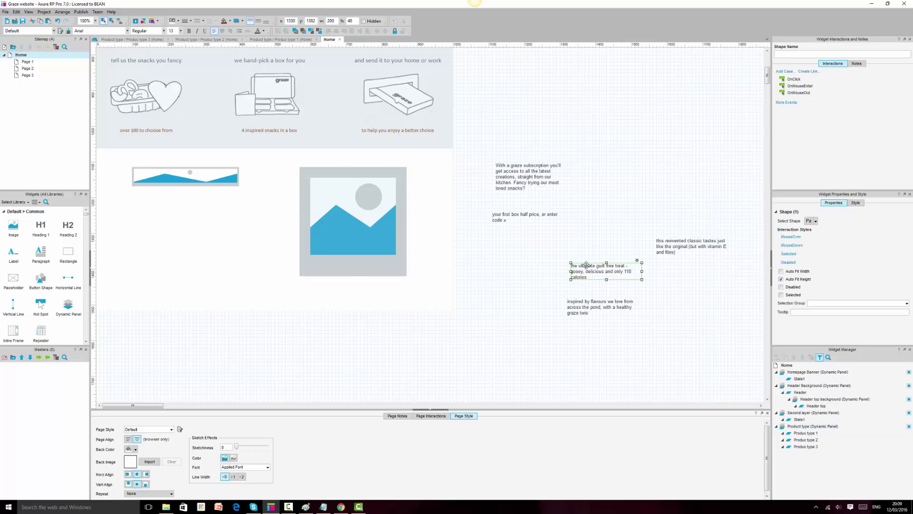
click(560, 263)
click(374, 233)
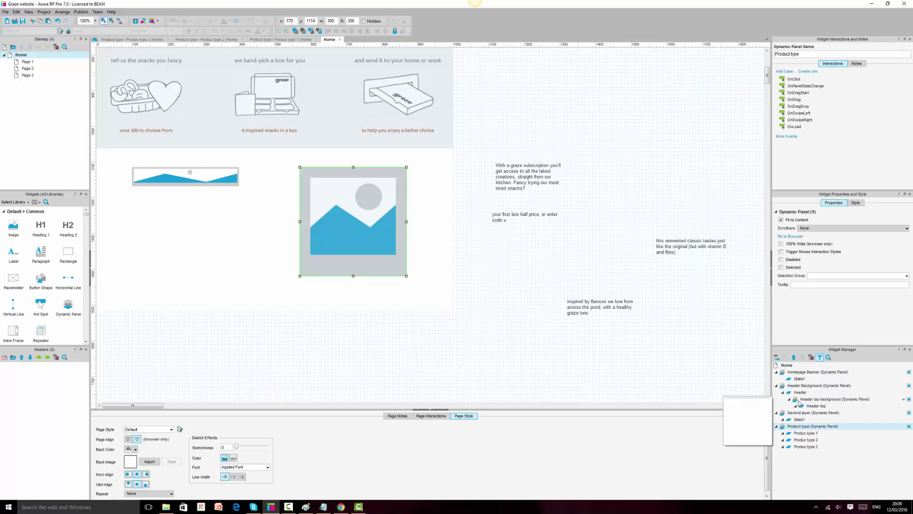
double_click(810, 433)
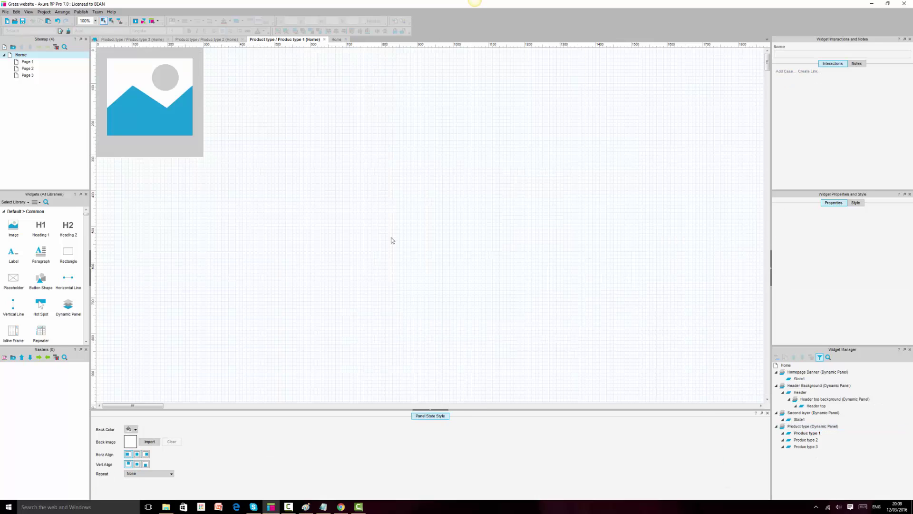
key(ctrl+v)
drag(430, 222, 148, 174)
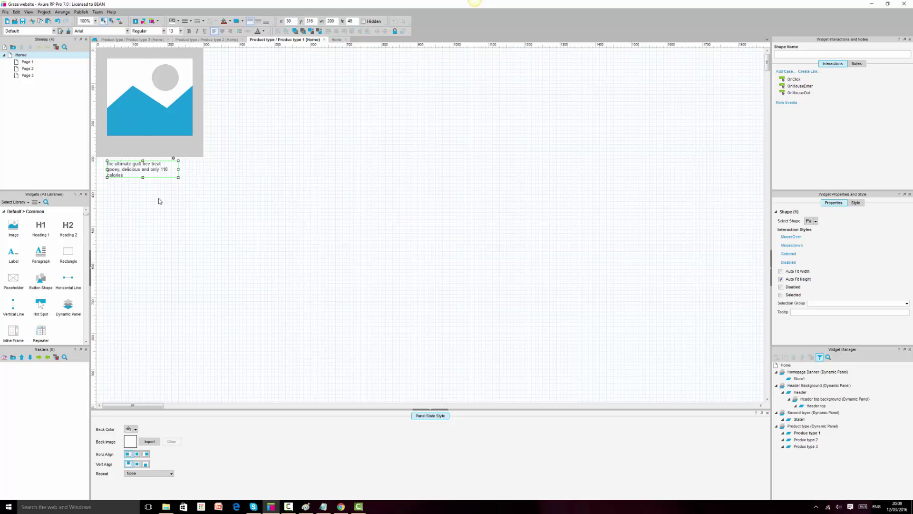
Cut the "inspired by flavours" caption from the Home page and paste it into the Produc type 2 state below the image, at about x 40, y 316.
click(337, 39)
click(608, 306)
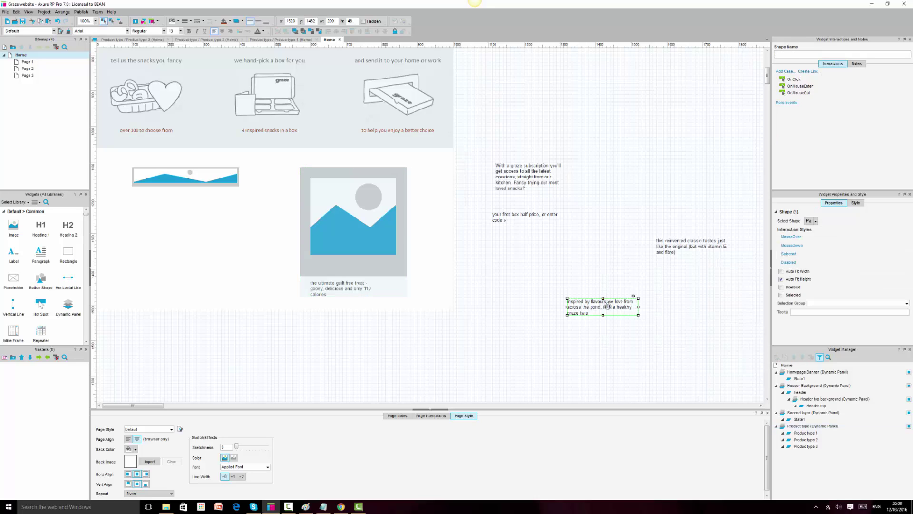
key(Delete)
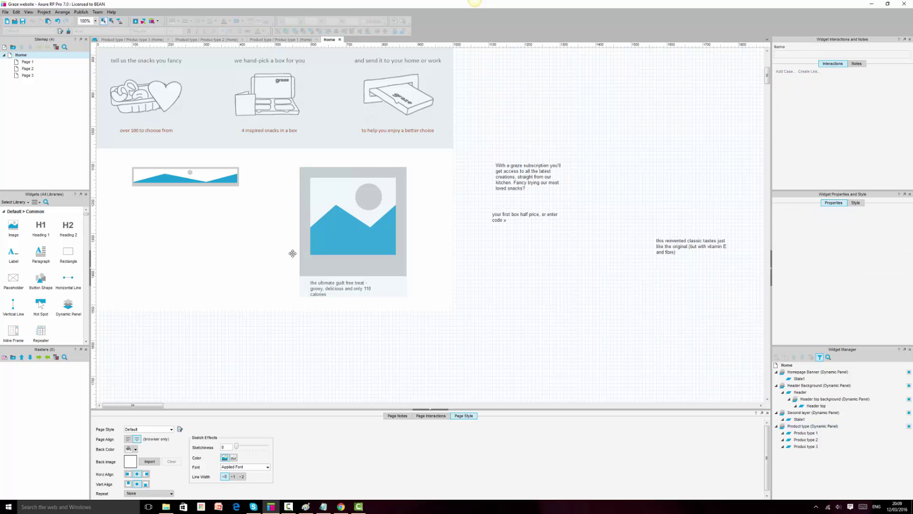
click(375, 226)
double_click(807, 440)
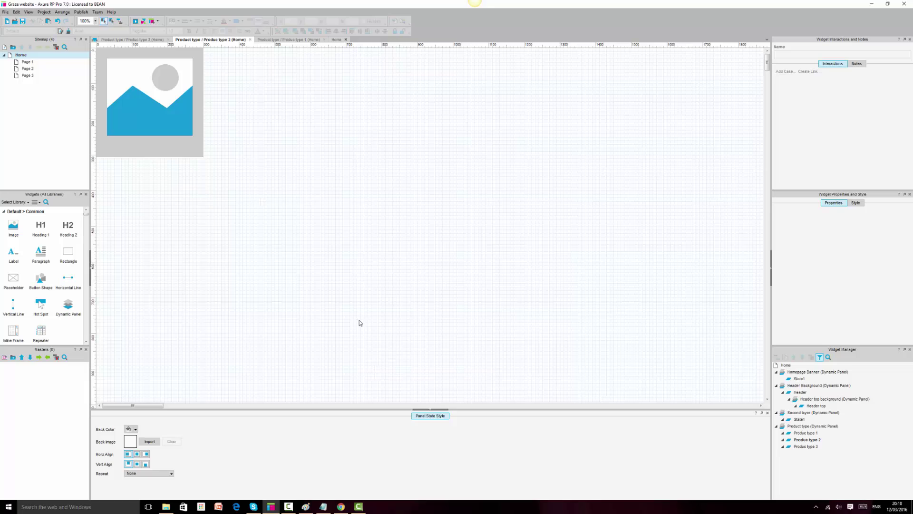
key(ctrl+v)
drag(419, 220, 142, 174)
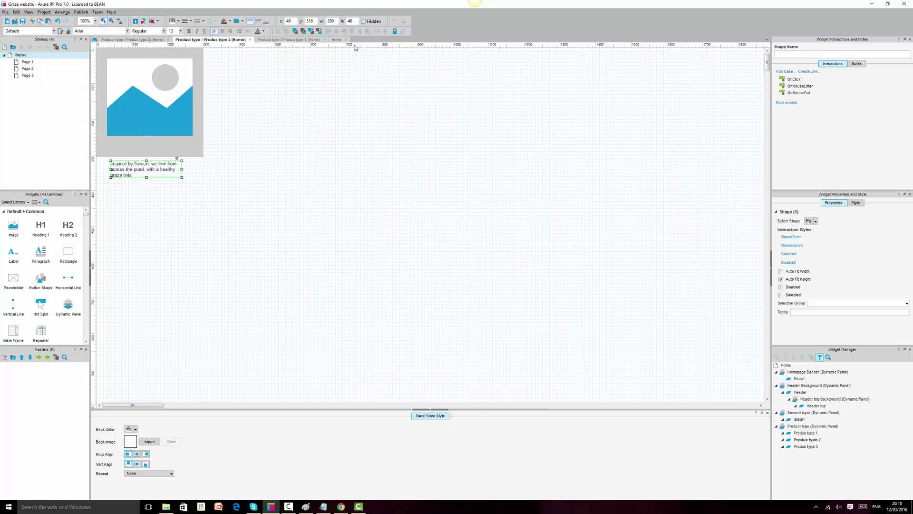
Cut the "reinvented classic" caption from the Home page and paste it into the Produc type 3 state below the image, at about x 50, y 316.
click(335, 40)
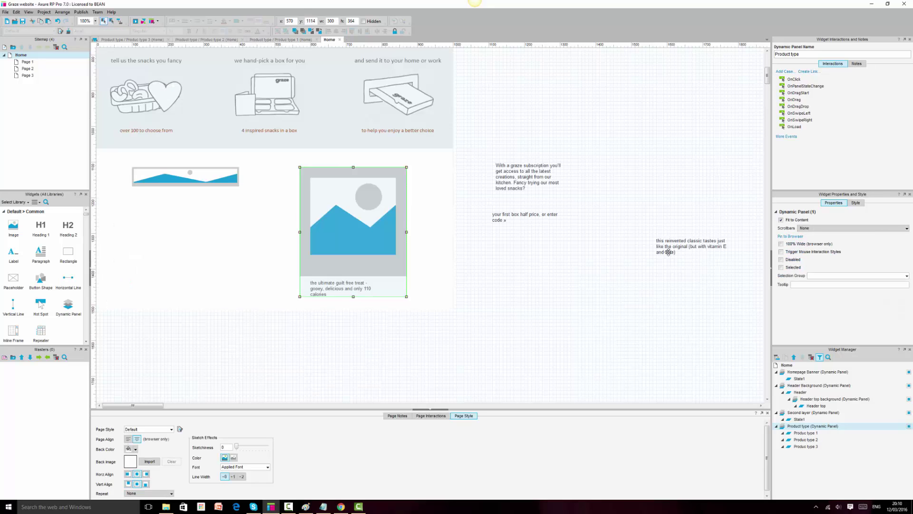
click(668, 251)
key(ctrl+x)
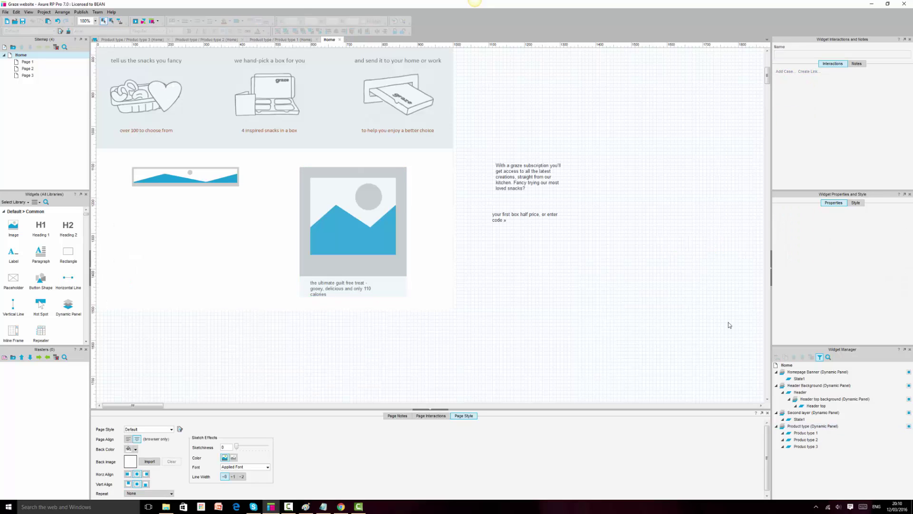
double_click(806, 446)
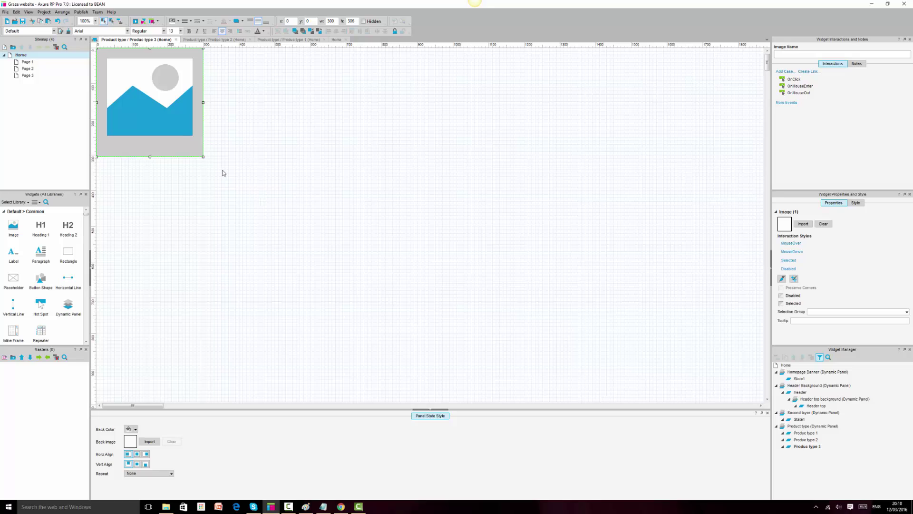
key(ctrl+v)
drag(401, 219, 147, 174)
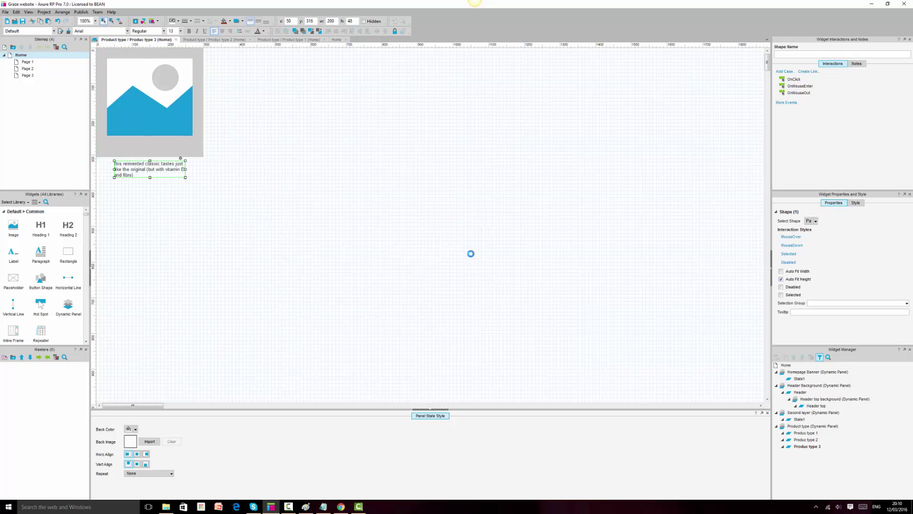
Check the layout on the Graze website and move the subscription paragraph on the Home page directly below the wide image placeholder.
click(336, 40)
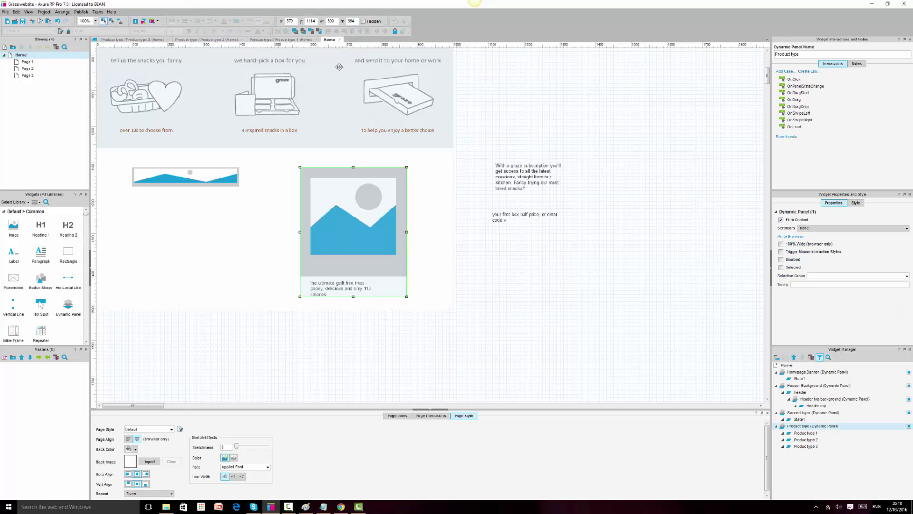
click(560, 292)
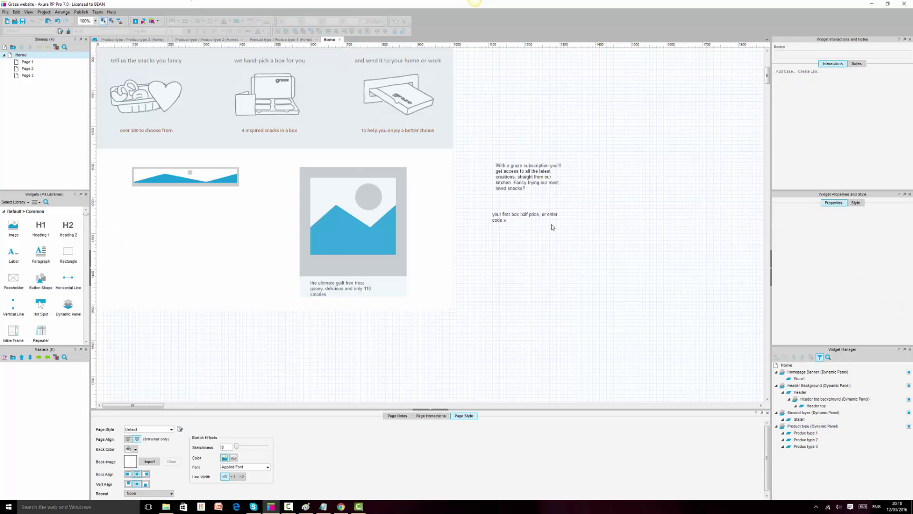
click(529, 178)
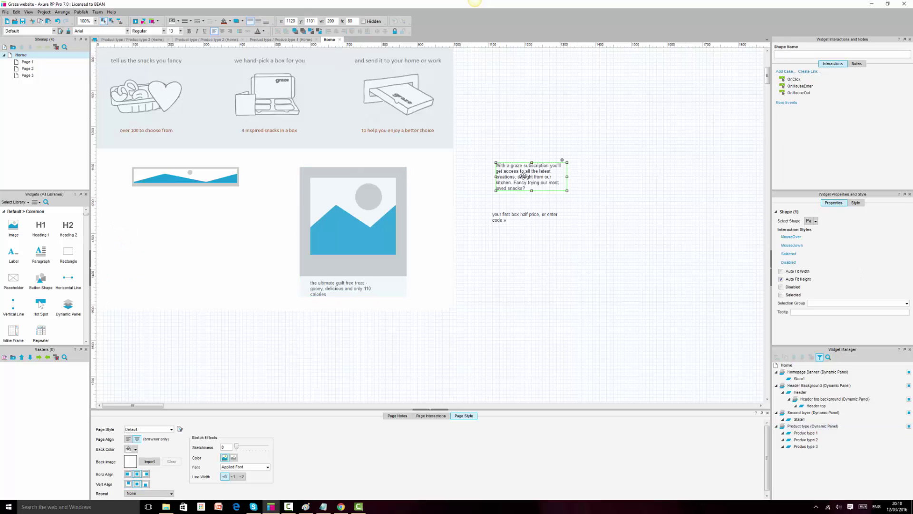
click(341, 507)
click(341, 507)
drag(525, 178, 177, 208)
Place the half-price code text at about x 100, y 1440, resize it to about 300 by 38, and centre its text both ways.
drag(512, 217, 129, 287)
drag(221, 286, 186, 297)
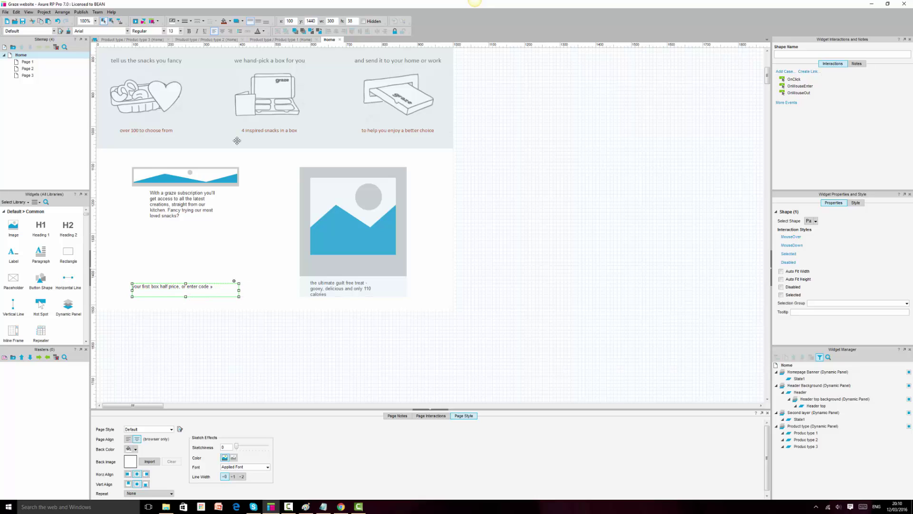
click(258, 21)
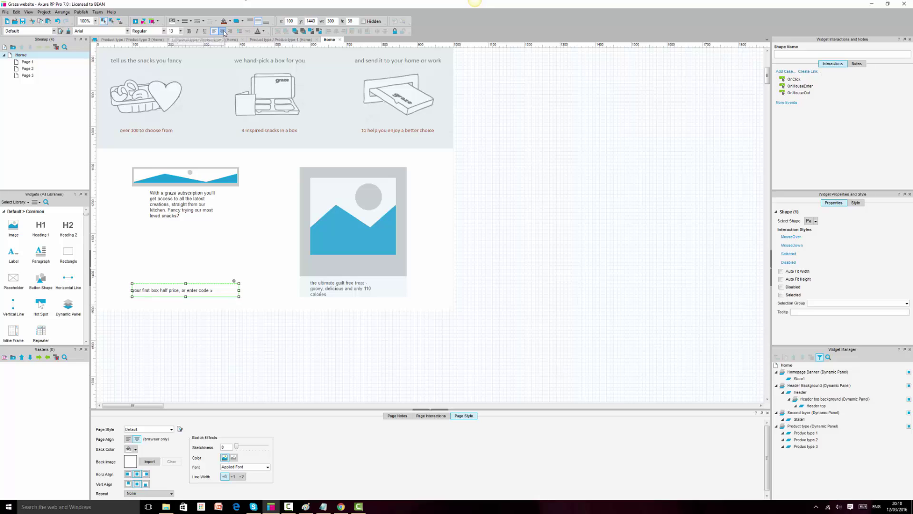
click(222, 31)
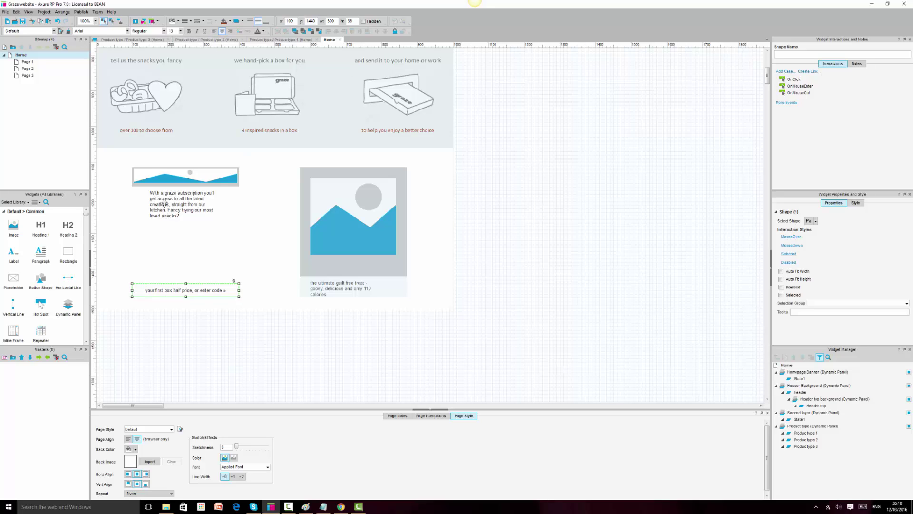
Resize the subscription paragraph to about 300 by 102 at x 100, matching the placeholder's width, and centre its text horizontally and vertically.
click(147, 204)
drag(147, 205, 132, 205)
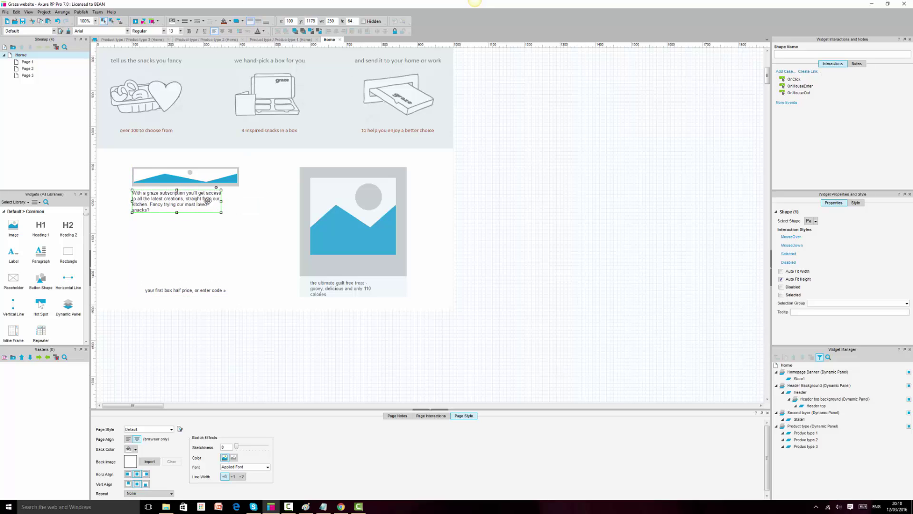
drag(219, 202, 238, 202)
click(223, 31)
click(259, 22)
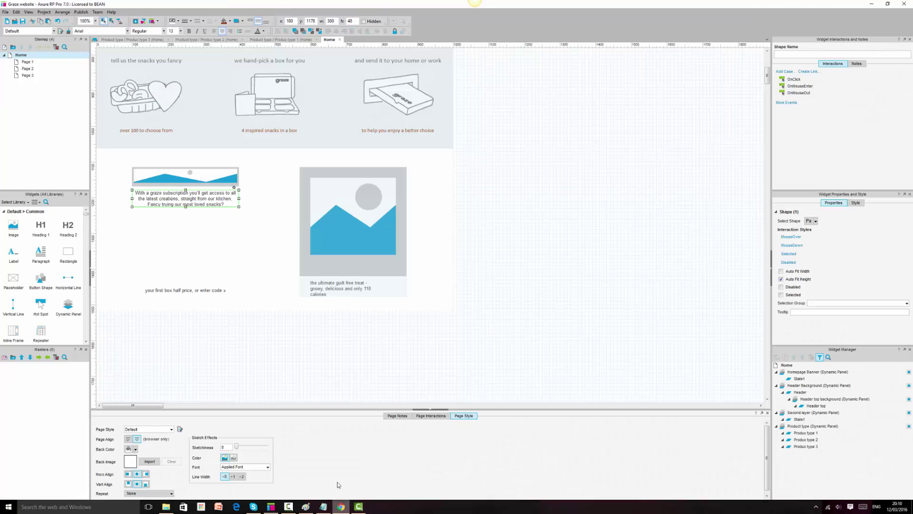
drag(185, 206, 185, 225)
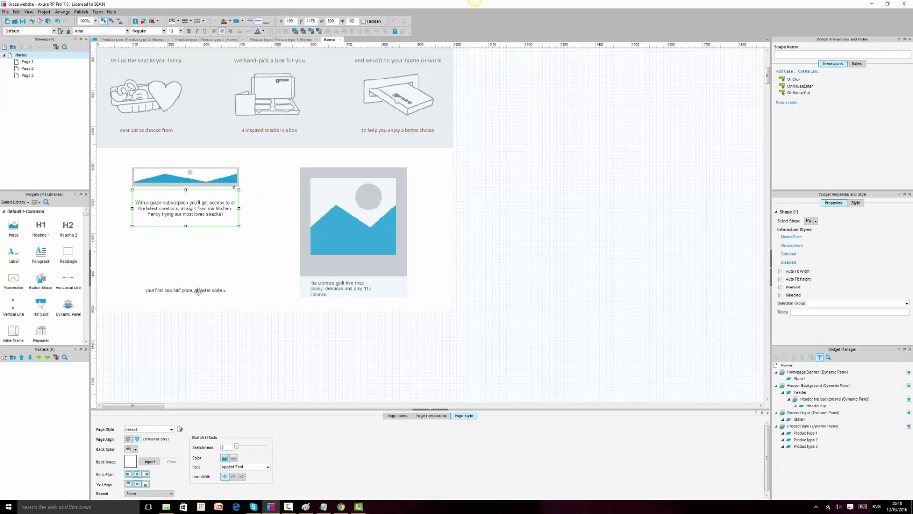
Set the font of both the subscription paragraph and the half-price code text to Calibri.
ctrl+click(195, 291)
click(127, 31)
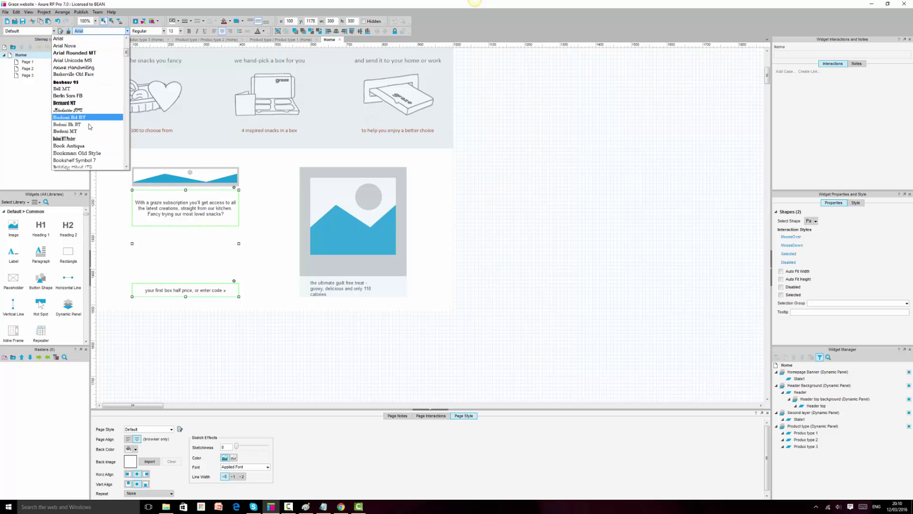
click(67, 152)
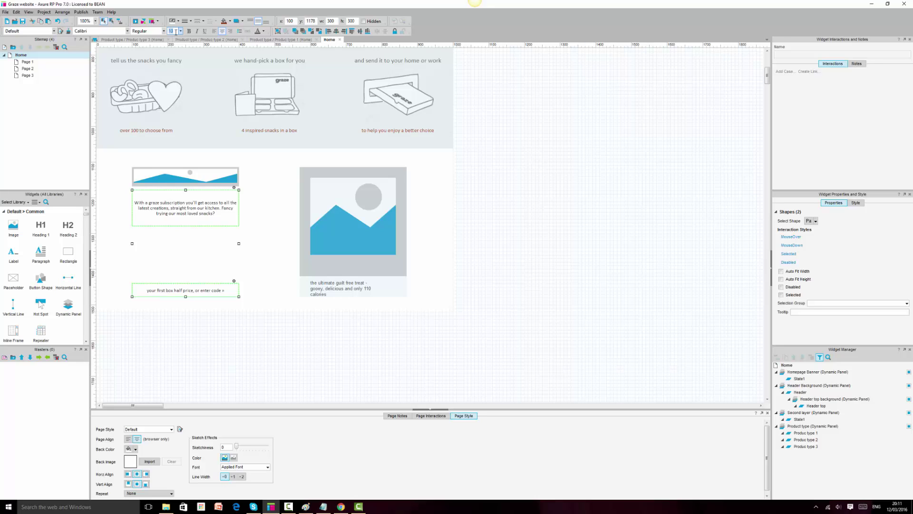
Set the subscription paragraph's font size to 20 and increase its box height to about 142.
click(196, 212)
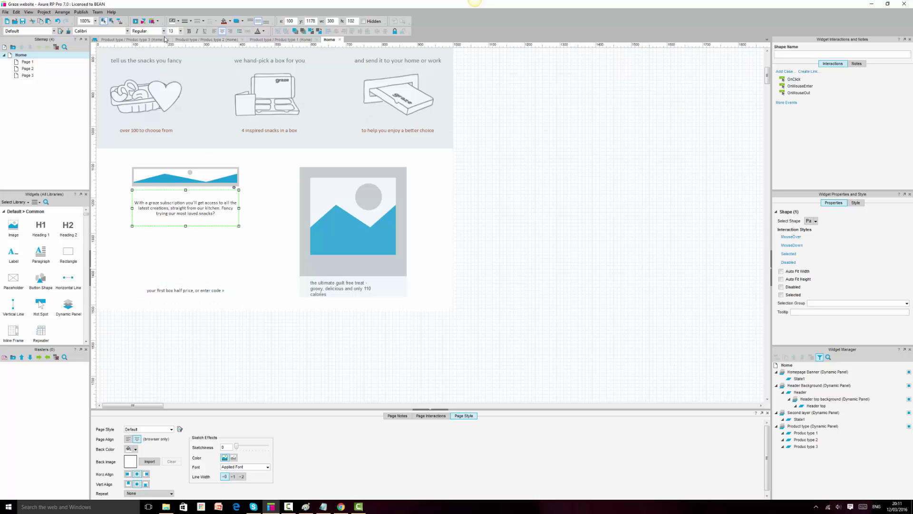
click(172, 32)
key(Return)
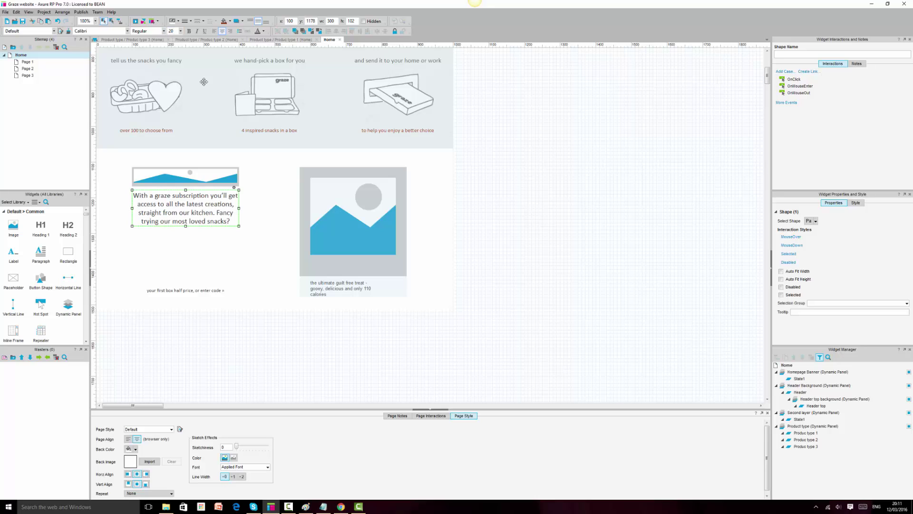
drag(185, 227, 186, 240)
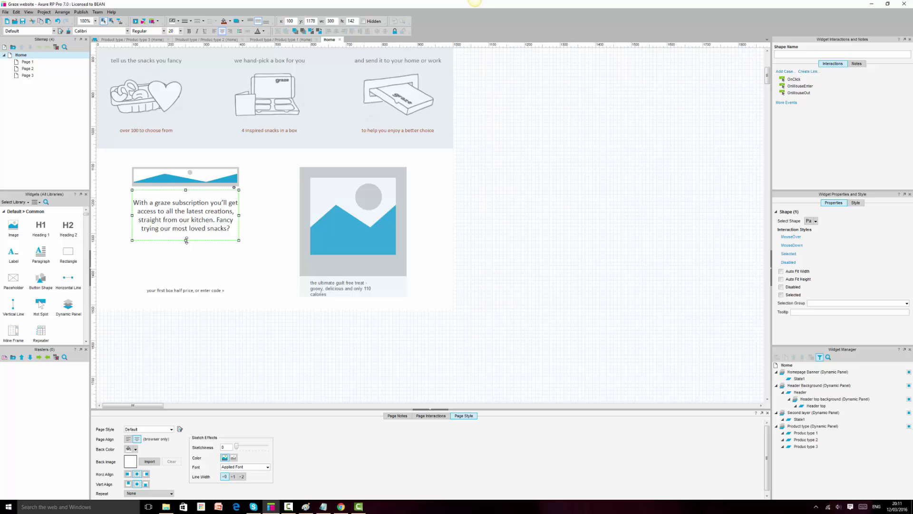
Change the subscription paragraph's text colour to dark grey and compare it with the Graze website.
click(343, 507)
click(342, 507)
click(263, 31)
click(260, 52)
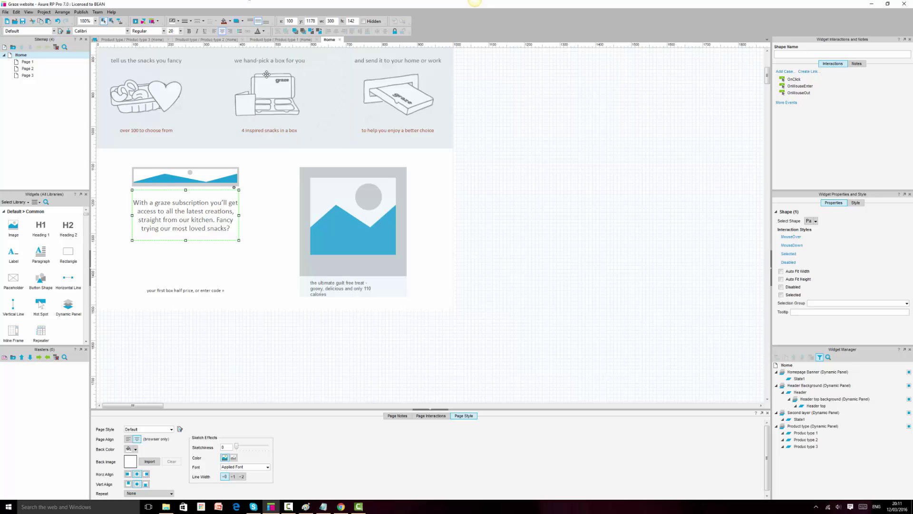
click(263, 31)
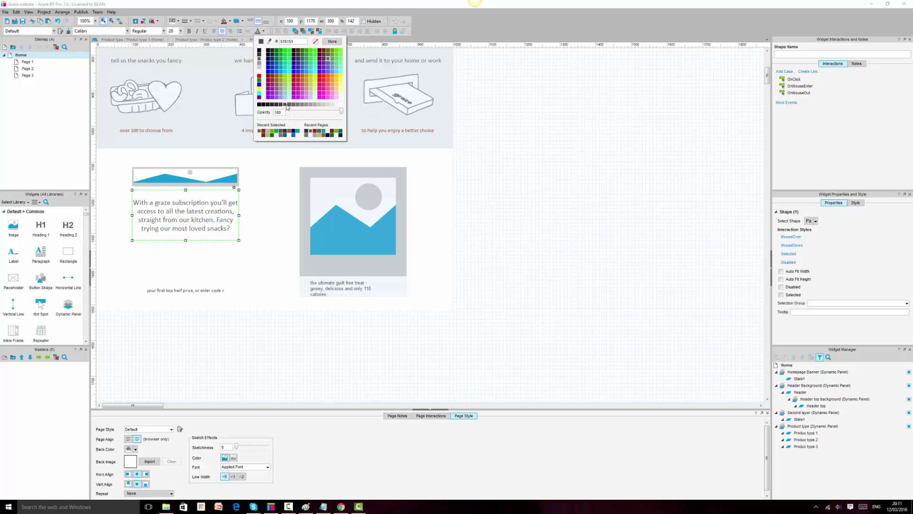
click(286, 105)
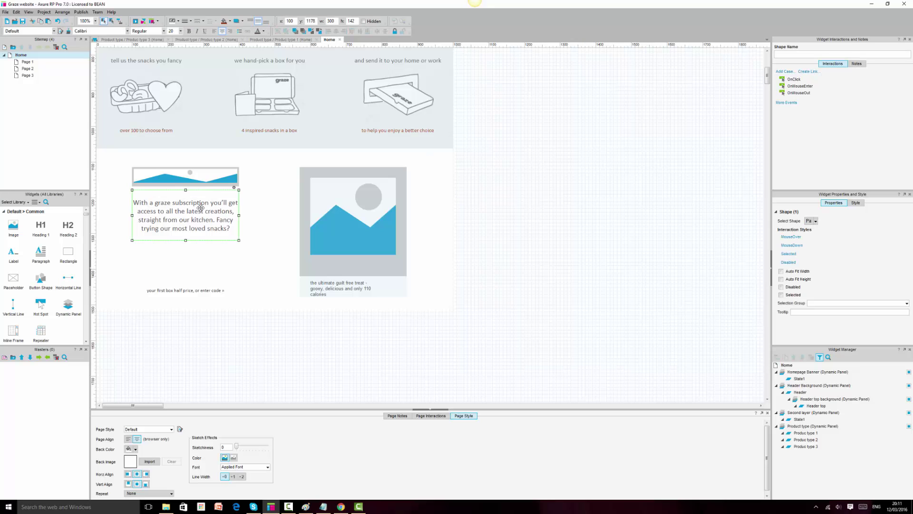
drag(239, 216, 240, 216)
click(340, 507)
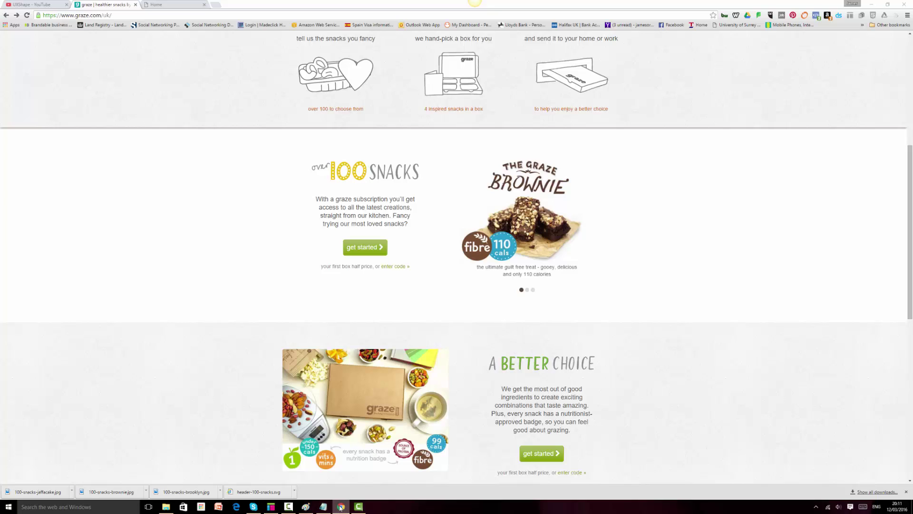
click(340, 507)
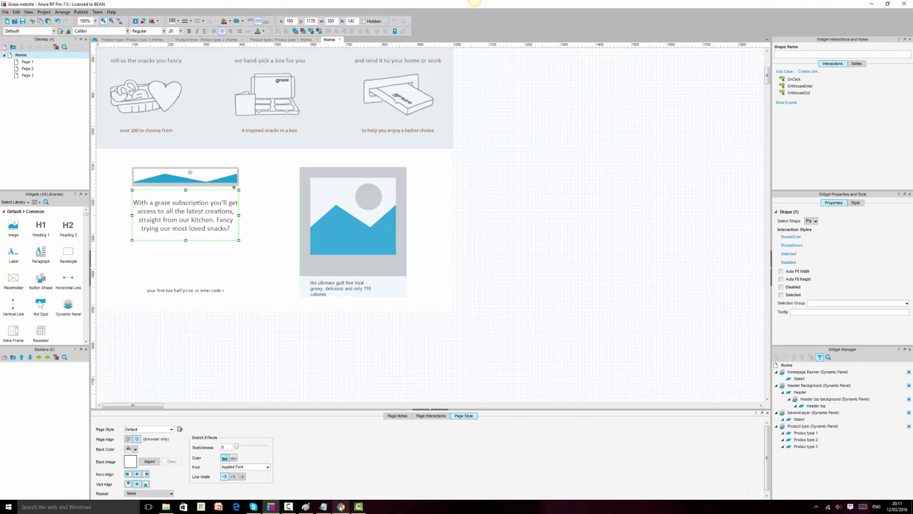
Check the half-price code text on the Graze website and set its font size to 16 in the Axure page.
click(585, 237)
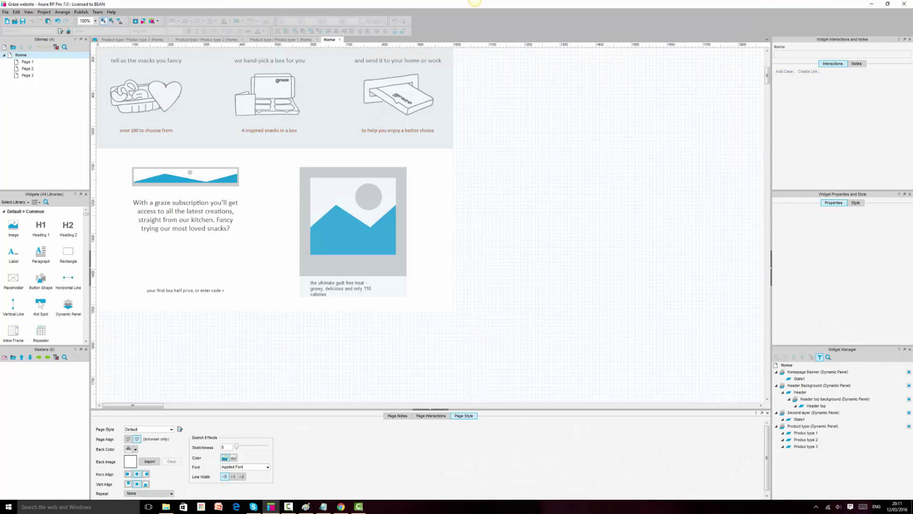
click(347, 508)
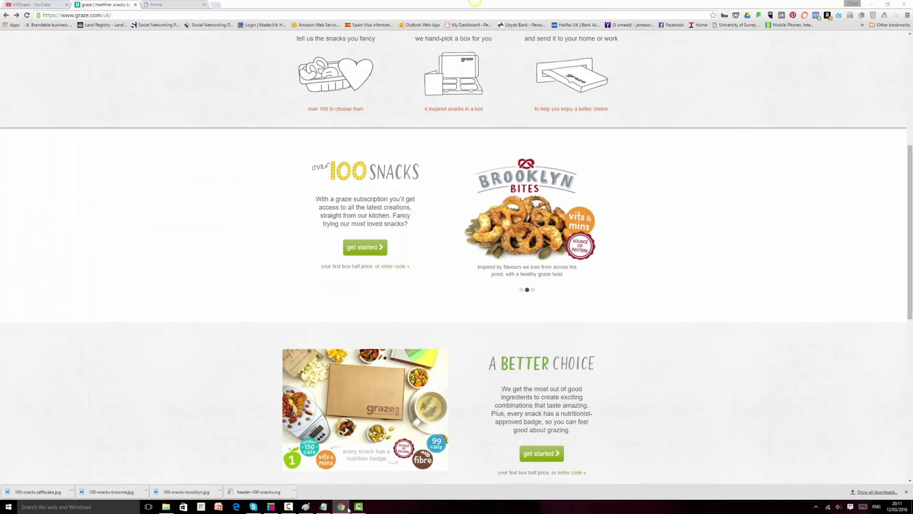
click(347, 509)
click(205, 293)
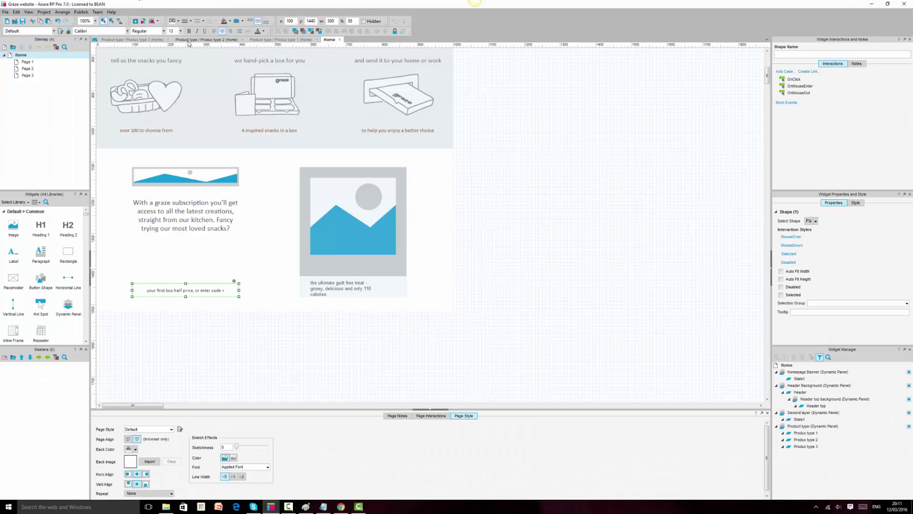
click(173, 31)
text(16)
key(Return)
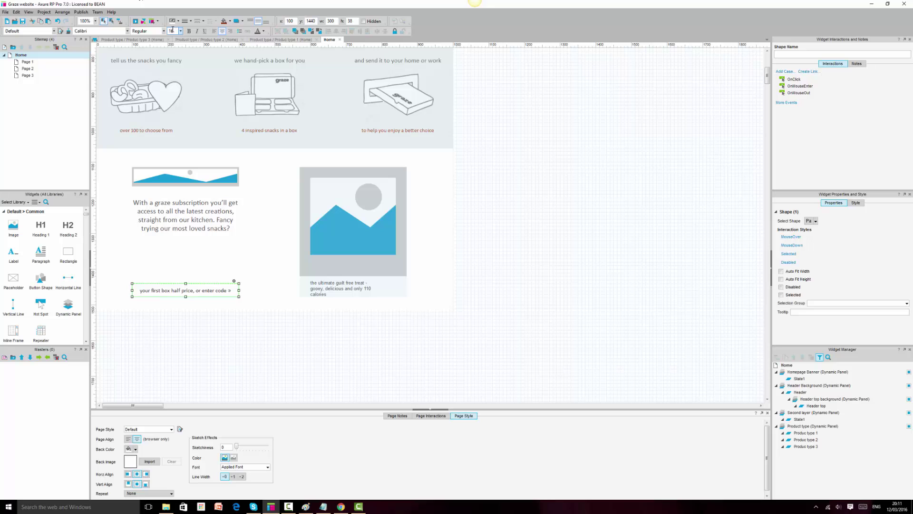
click(570, 257)
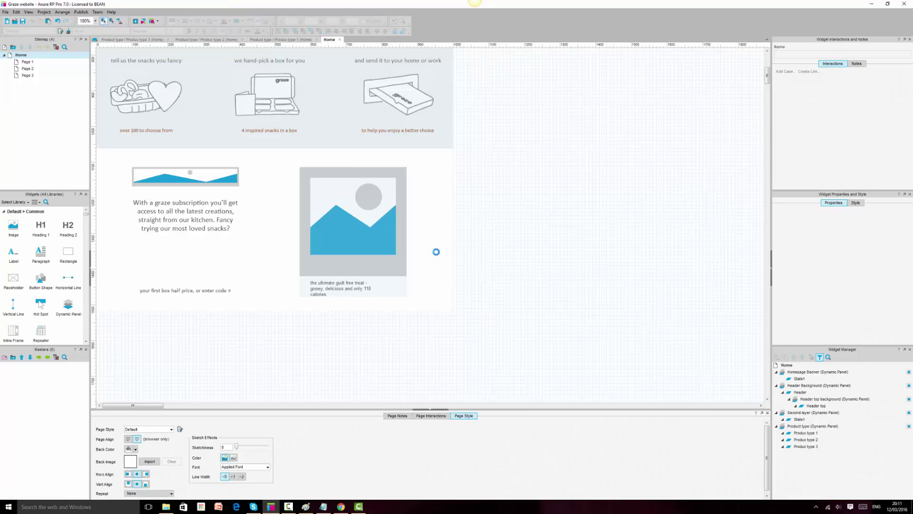
Try to load the header-100-snacks file into the image placeholder above the subscription paragraph, showing all file types.
click(337, 256)
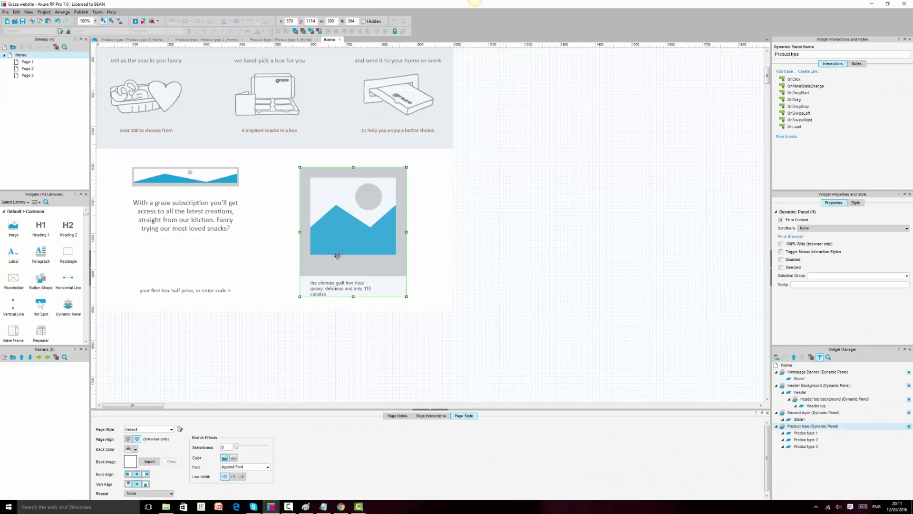
click(210, 176)
double_click(209, 176)
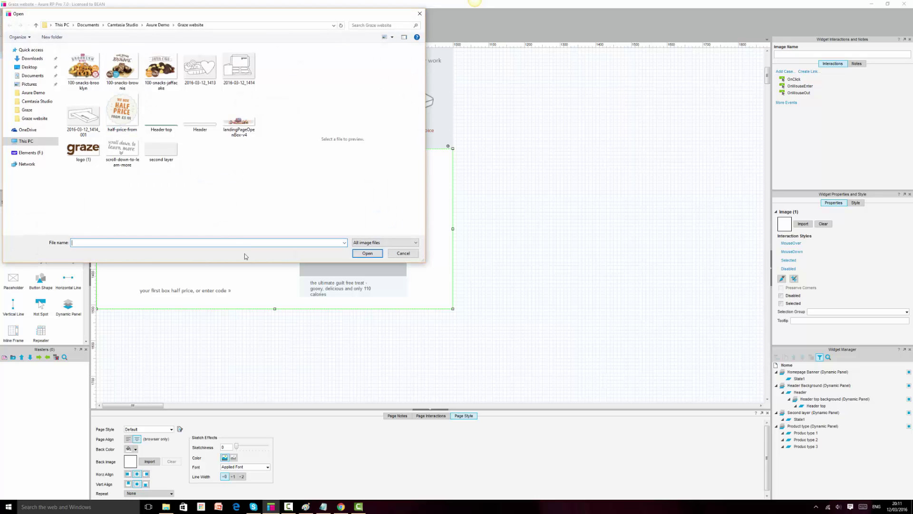
click(382, 243)
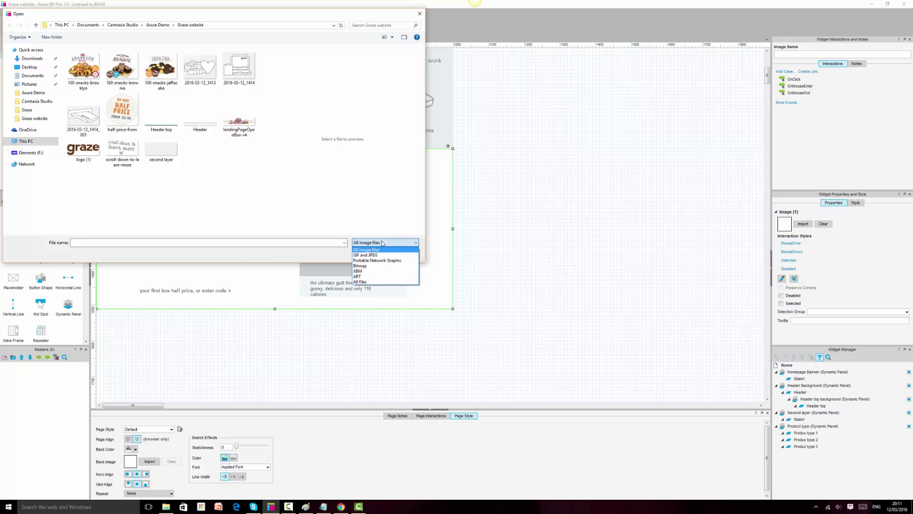
click(373, 282)
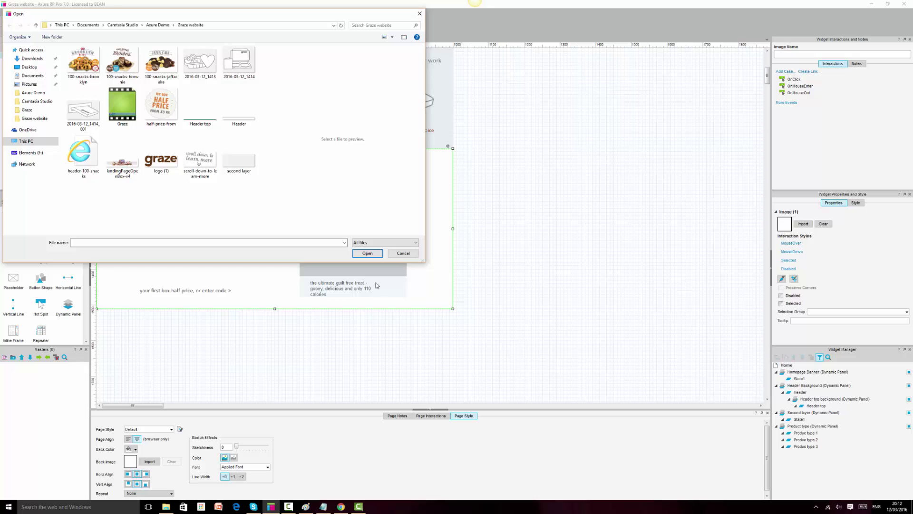
click(89, 157)
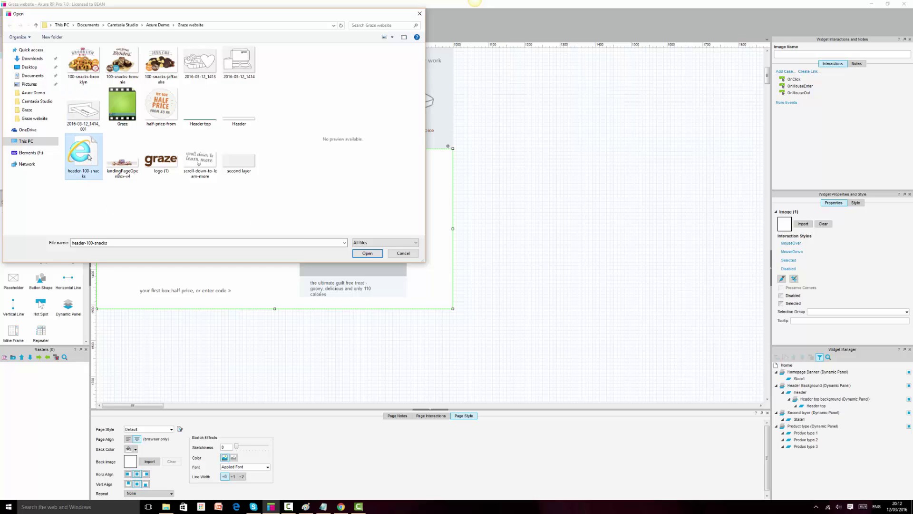
click(368, 254)
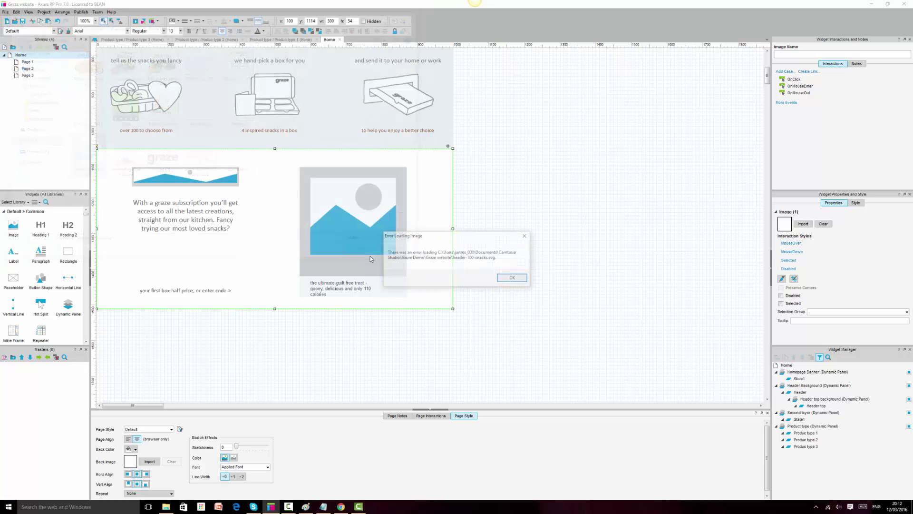
click(514, 279)
click(523, 289)
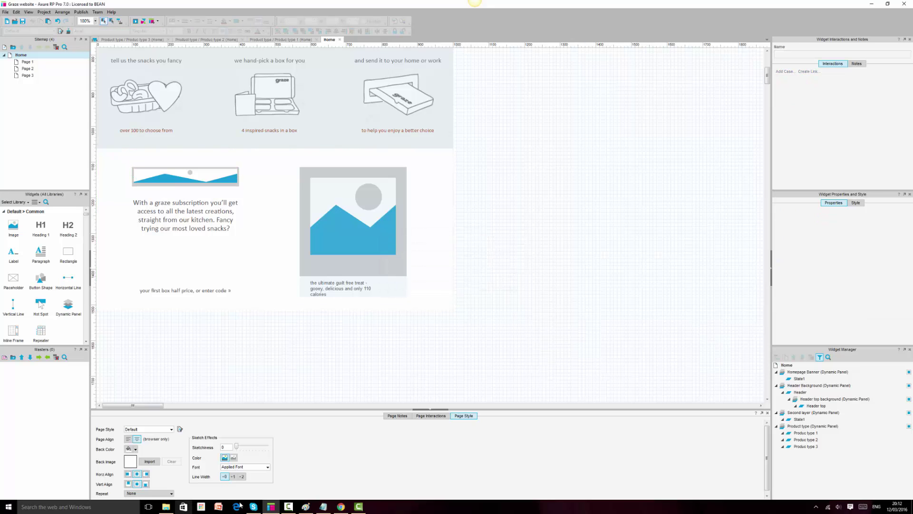
Switch to the Graze website and frame the over 100 snacks heading in a screen capture of about 313 by 67 pixels.
click(340, 506)
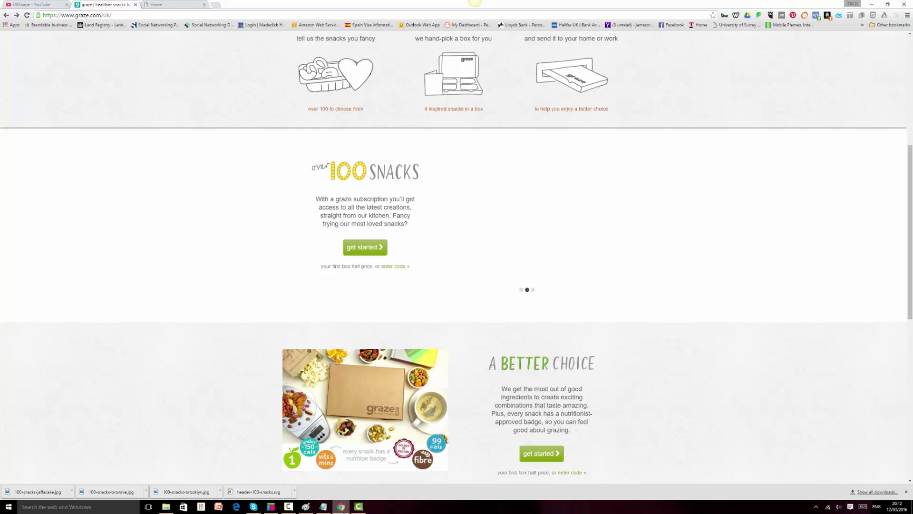
click(461, 18)
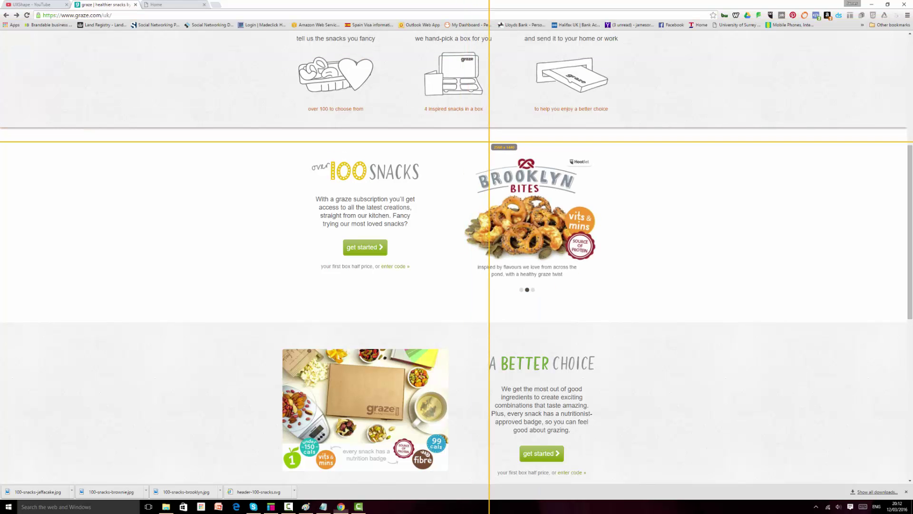
click(489, 487)
drag(476, 510, 475, 189)
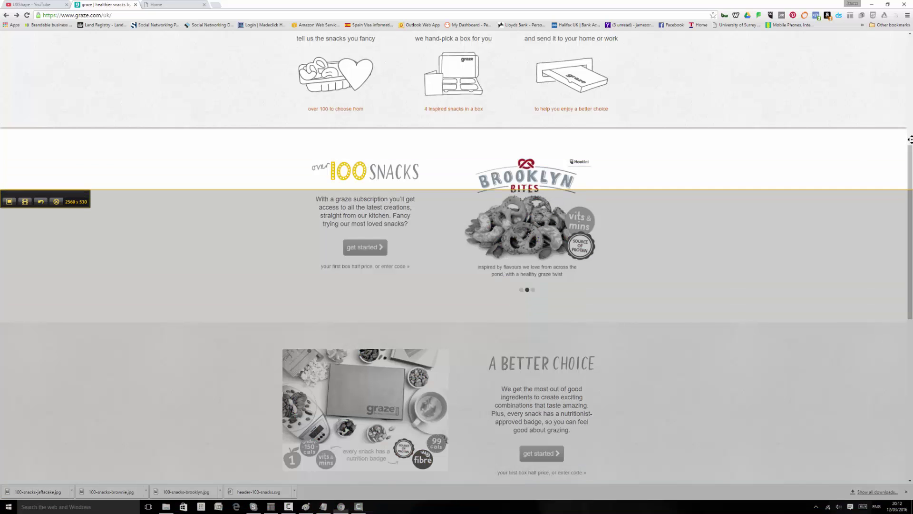
drag(912, 94, 422, 95)
drag(328, 2, 362, 183)
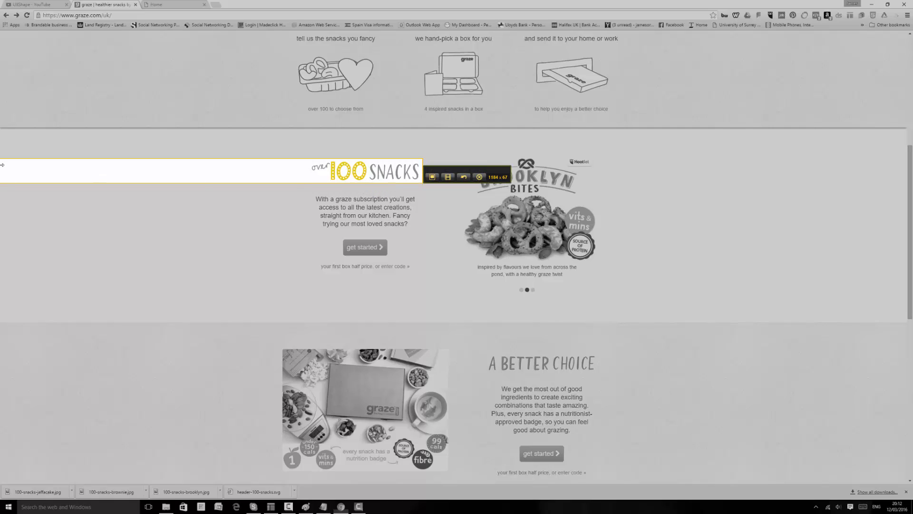
drag(4, 170, 310, 180)
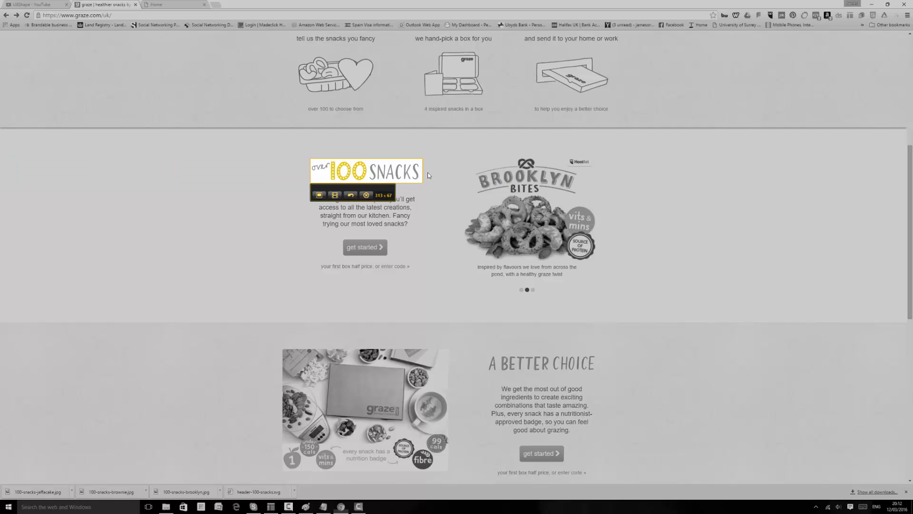
drag(424, 171, 423, 171)
Capture the framed heading and save it as the image 2016-03-12_2012.
click(320, 196)
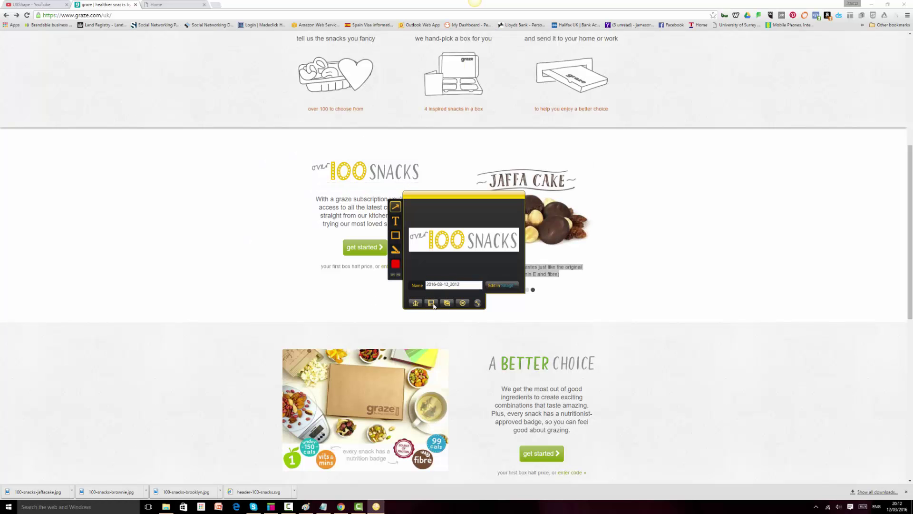
click(431, 301)
click(755, 435)
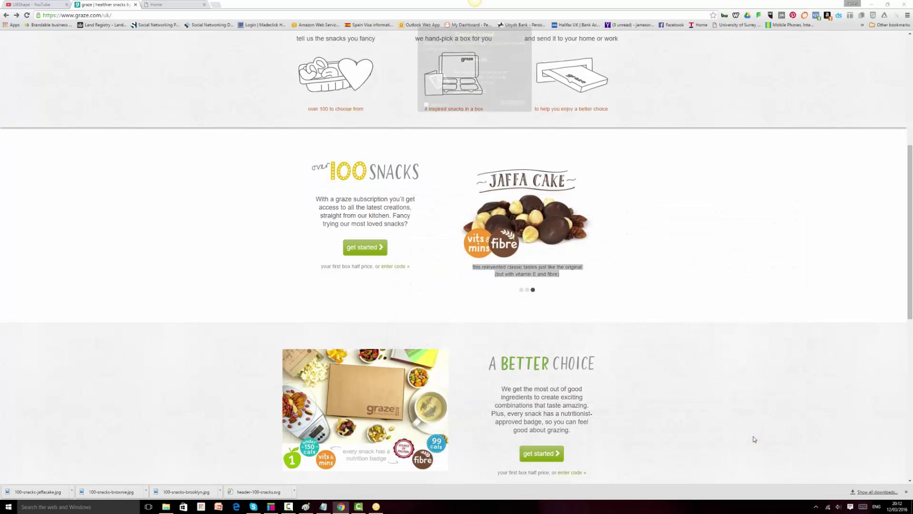
click(512, 104)
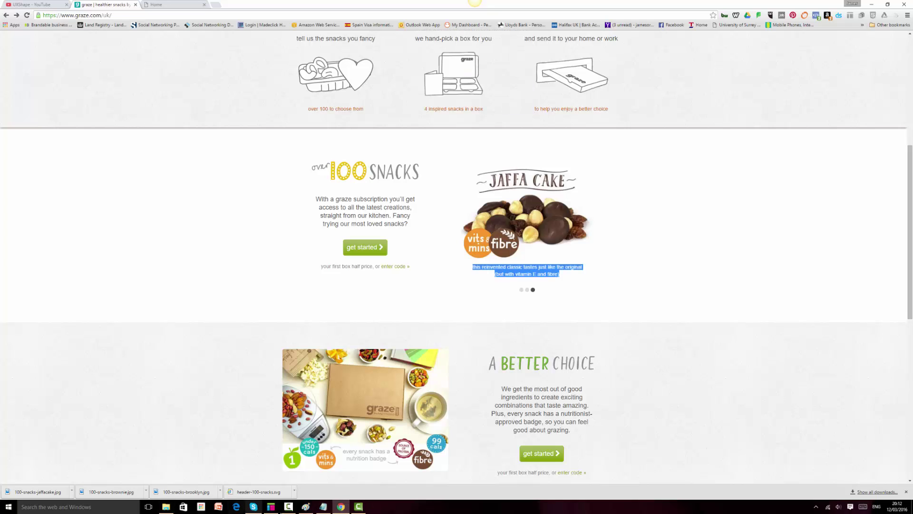
Return to Axure and load the 2016-03-12_2012 image into the placeholder above the subscription paragraph.
click(271, 507)
double_click(205, 178)
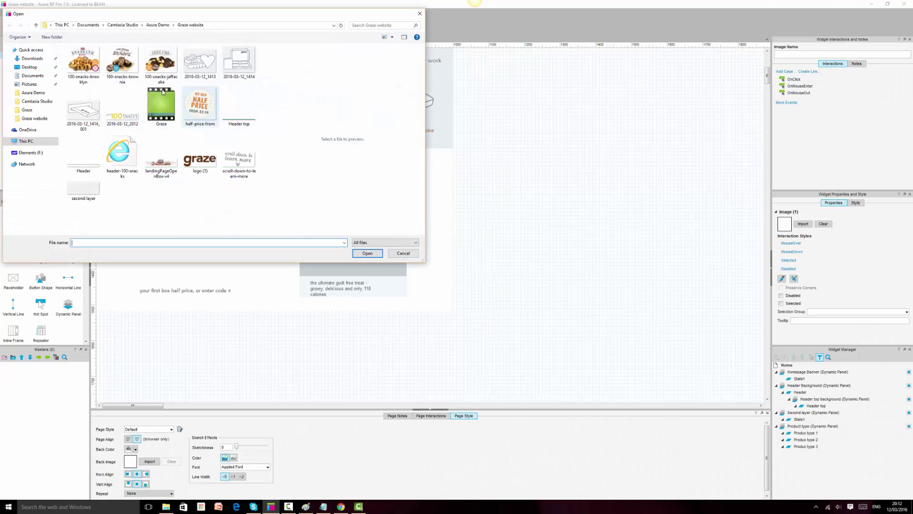
click(129, 125)
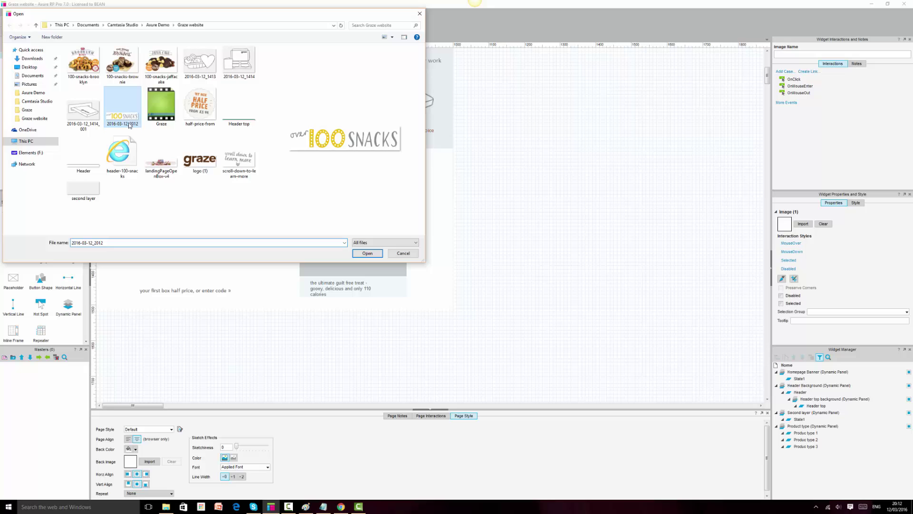
click(365, 253)
click(452, 274)
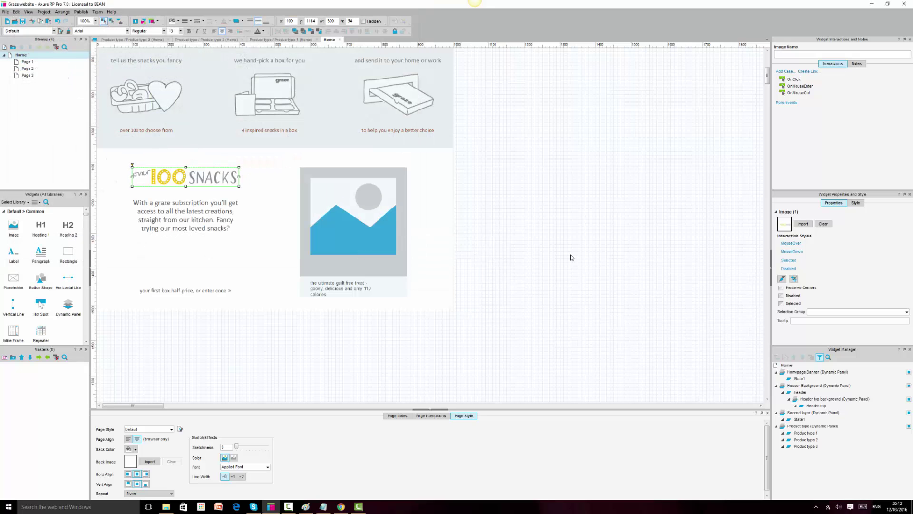
click(566, 270)
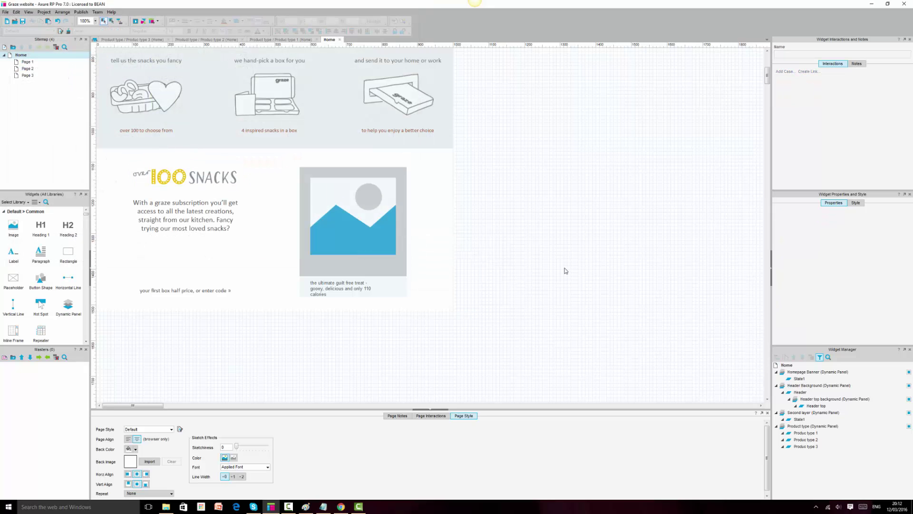
Compare the section with the Graze website, then try a button shape below the subscription paragraph and undo it.
click(345, 508)
click(359, 507)
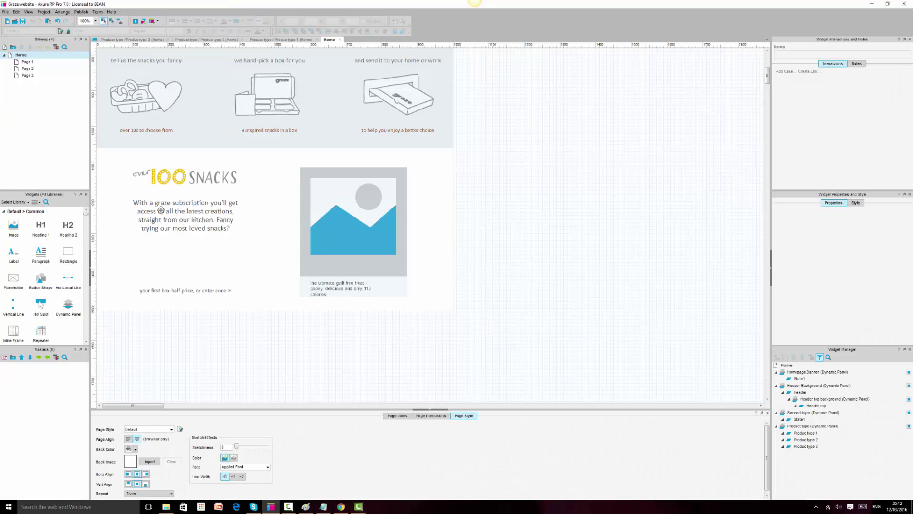
click(193, 177)
click(341, 508)
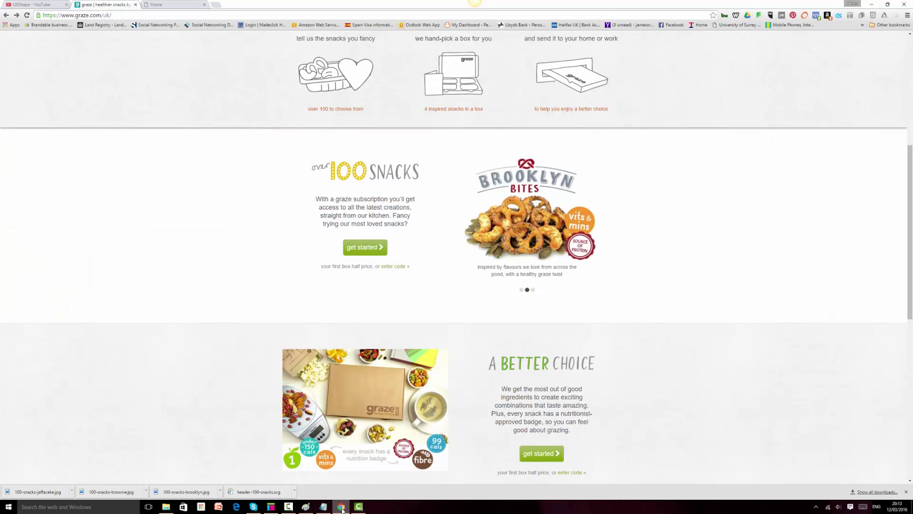
click(342, 508)
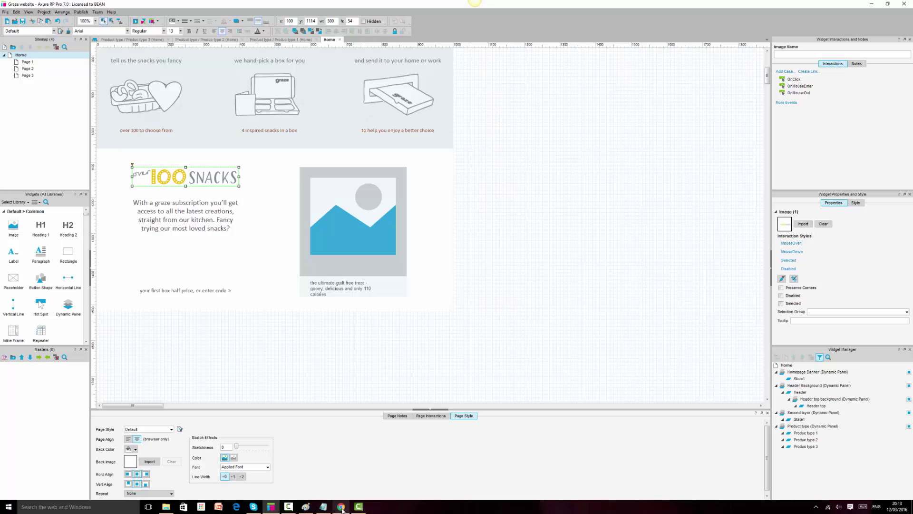
drag(41, 280, 169, 253)
key(ctrl+z)
Duplicate the banner's "get started now" button and place the copy below the subscription paragraph at about X 140, Y 1340.
scroll(549, 290, up, 6)
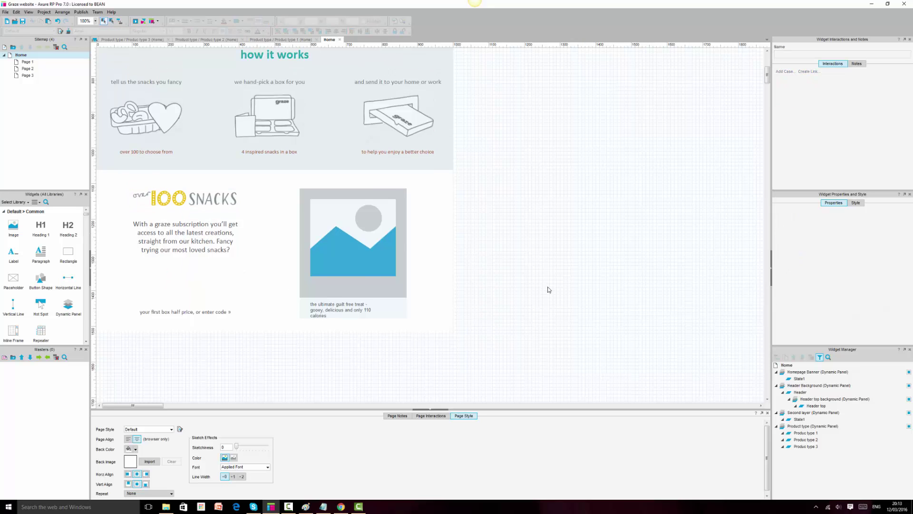
click(306, 97)
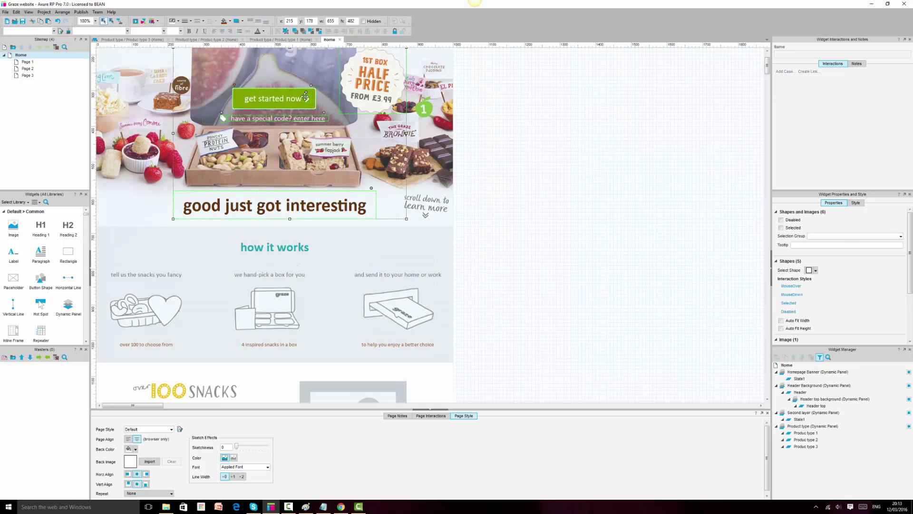
click(265, 94)
key(shift+Right)
key(shift+Down)
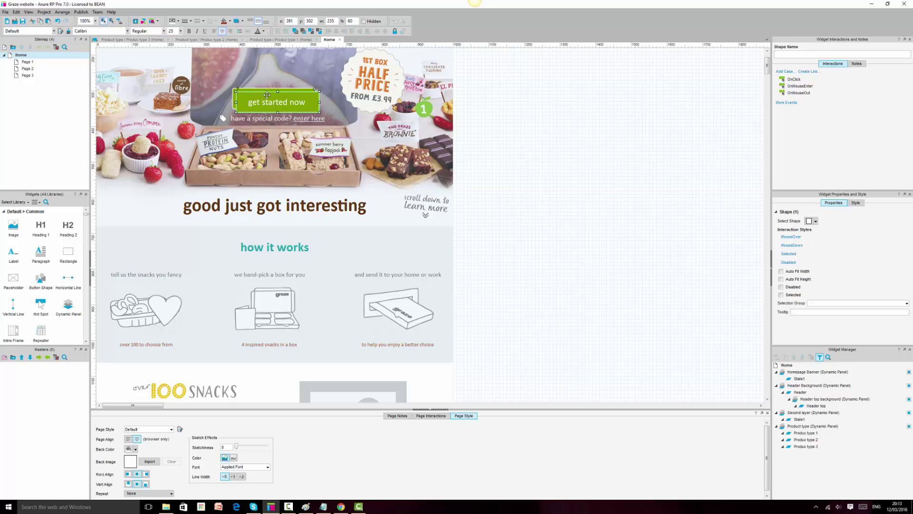
drag(288, 121, 291, 290)
scroll(291, 290, down, 3)
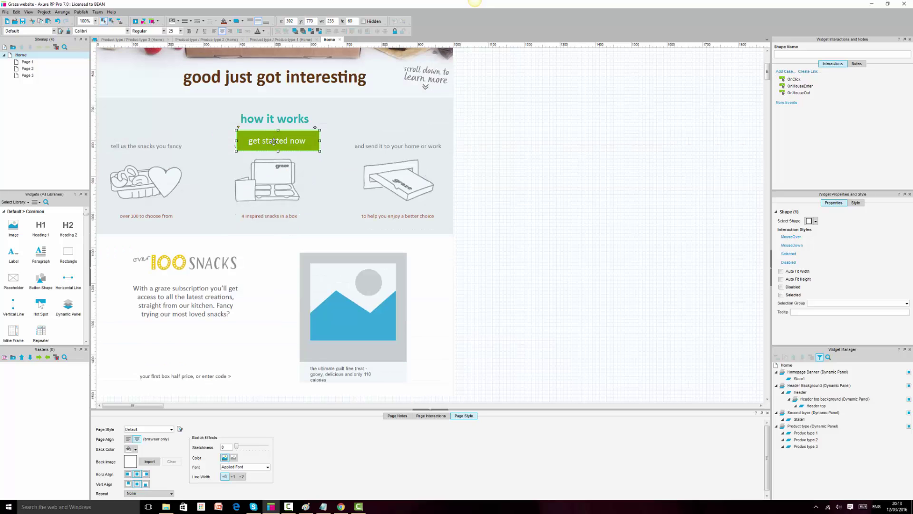
drag(280, 141, 191, 342)
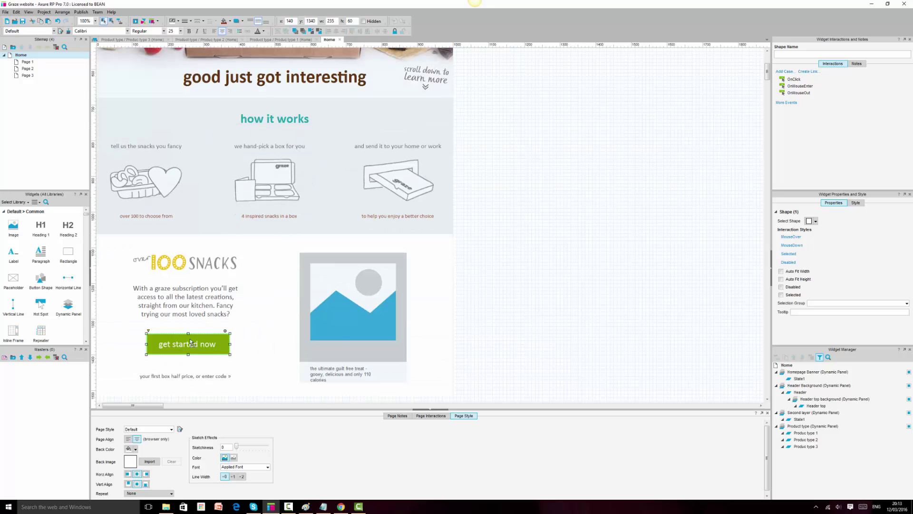
Check the button wording on the Graze website and shorten the copied button's text to "get started".
click(342, 507)
click(342, 507)
double_click(199, 344)
key(End)
key(BackSpace)
key(BackSpace)
key(BackSpace)
key(BackSpace)
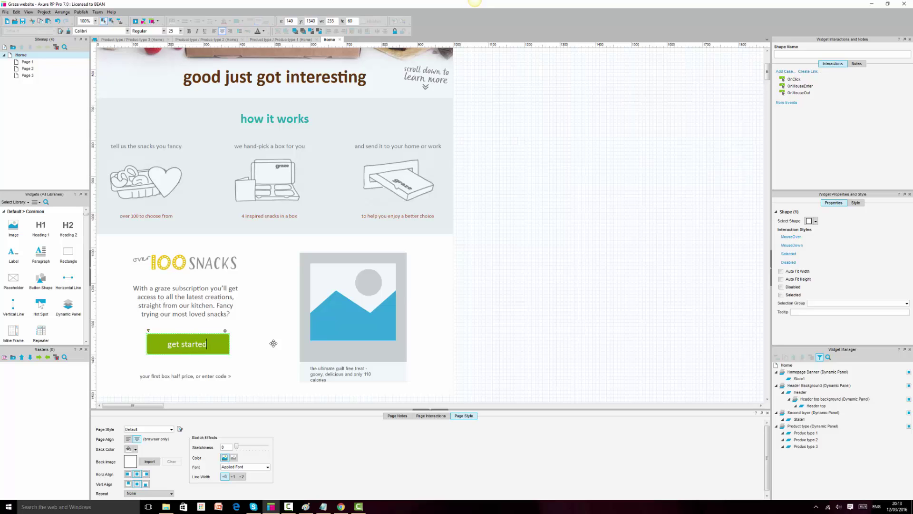
click(515, 336)
Check the button on the Graze website and copy the banner button's white arrow icon onto the new "get started" button.
click(342, 507)
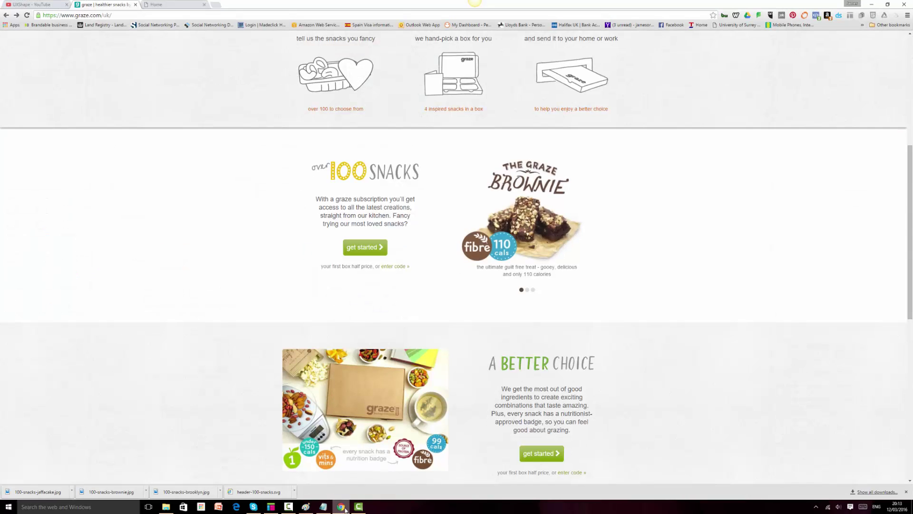
click(345, 508)
scroll(270, 289, down, 1)
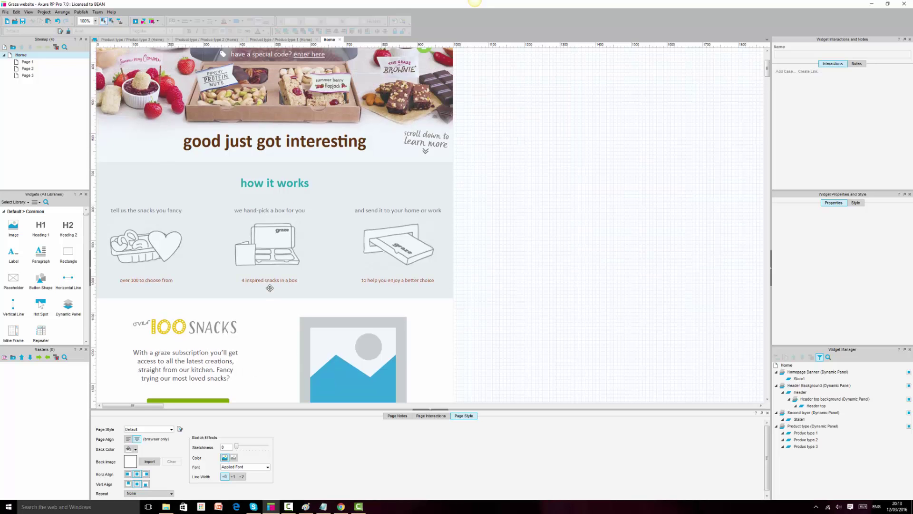
scroll(269, 288, down, 2)
scroll(547, 268, up, 1)
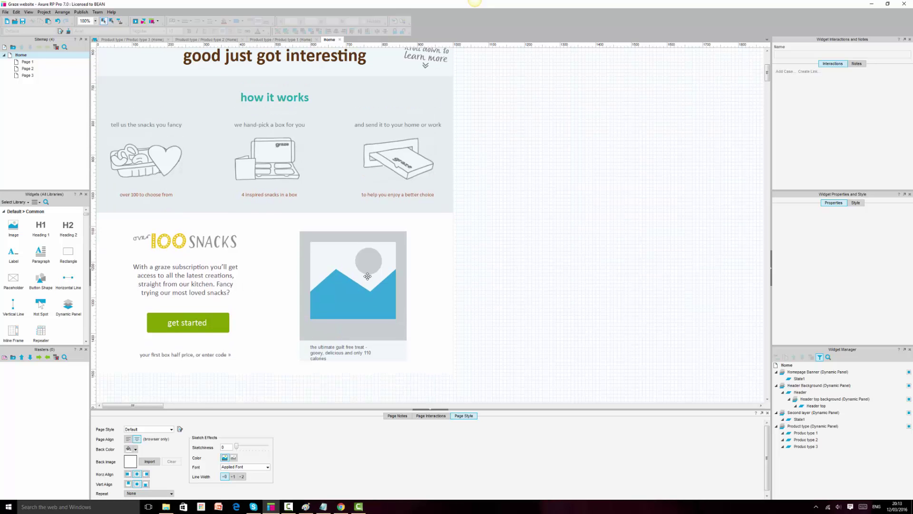
click(210, 328)
scroll(307, 100, up, 3)
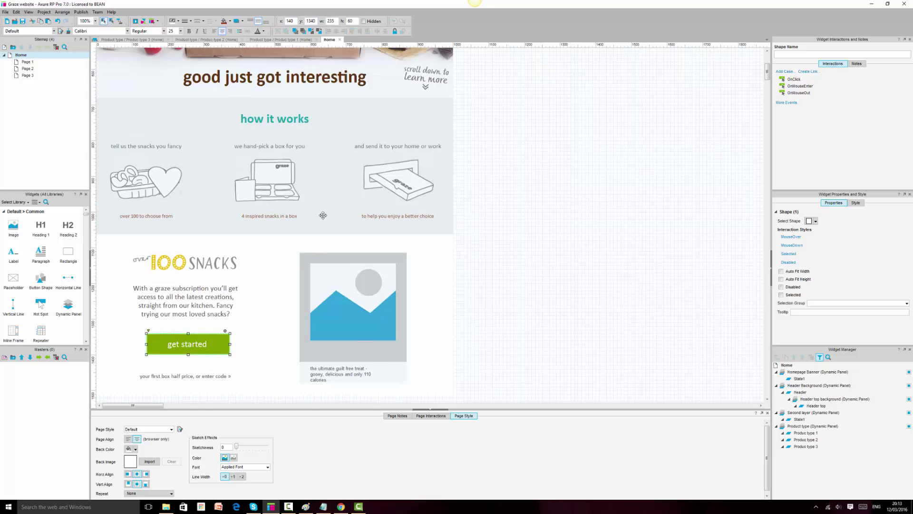
click(307, 56)
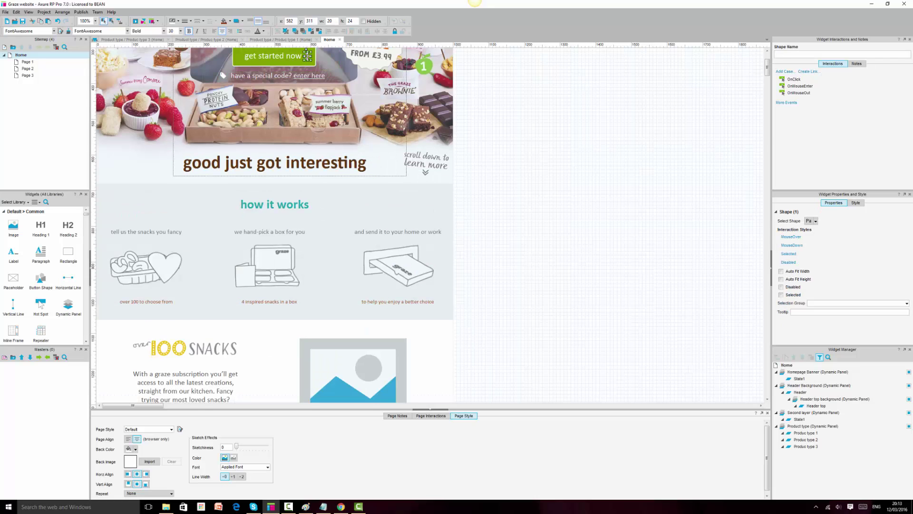
drag(307, 56, 238, 370)
scroll(238, 370, down, 3)
drag(238, 241, 190, 306)
Narrow the "get started" button to a width of 140 around its text and arrow, and compare it with the Graze website.
click(229, 301)
click(211, 301)
click(342, 507)
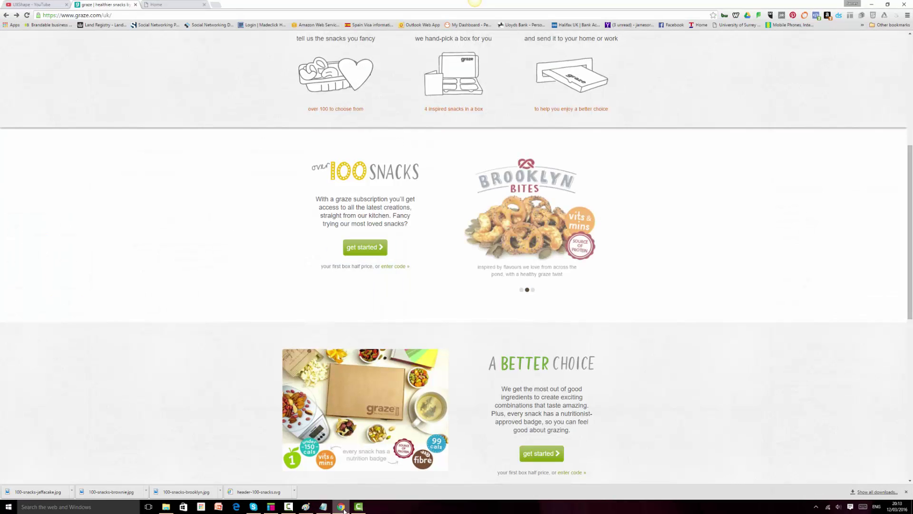
click(342, 507)
click(169, 299)
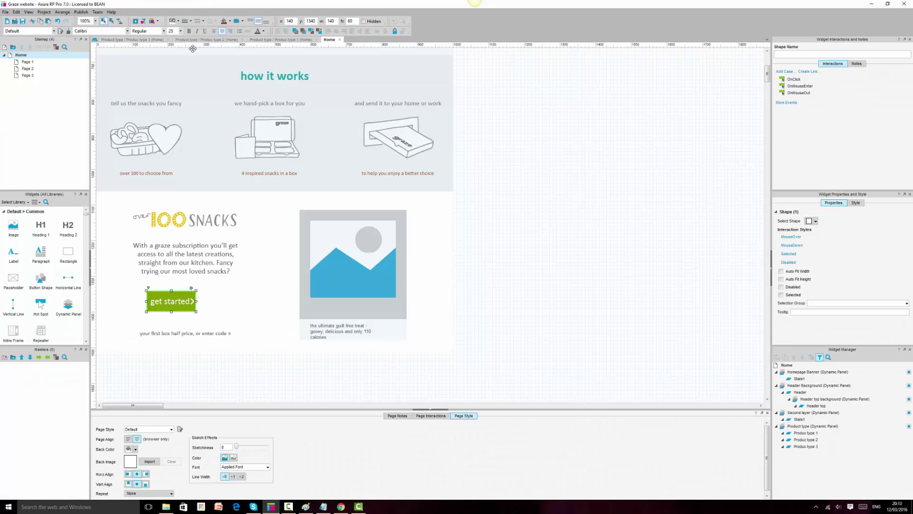
Set the "get started" button's text size to 24 and reduce the button's height to 50 from its upper edge.
click(172, 31)
text(20)
text(4)
drag(171, 290, 171, 294)
Inspect the "get started" button's dimensions on the Graze website and resize the copied button to width 125 and height 45.
click(341, 506)
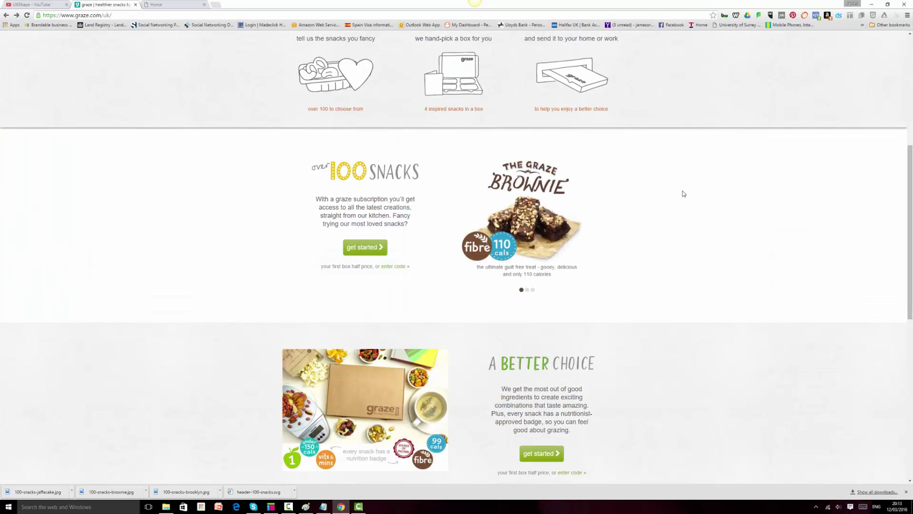
right_click(683, 192)
click(724, 280)
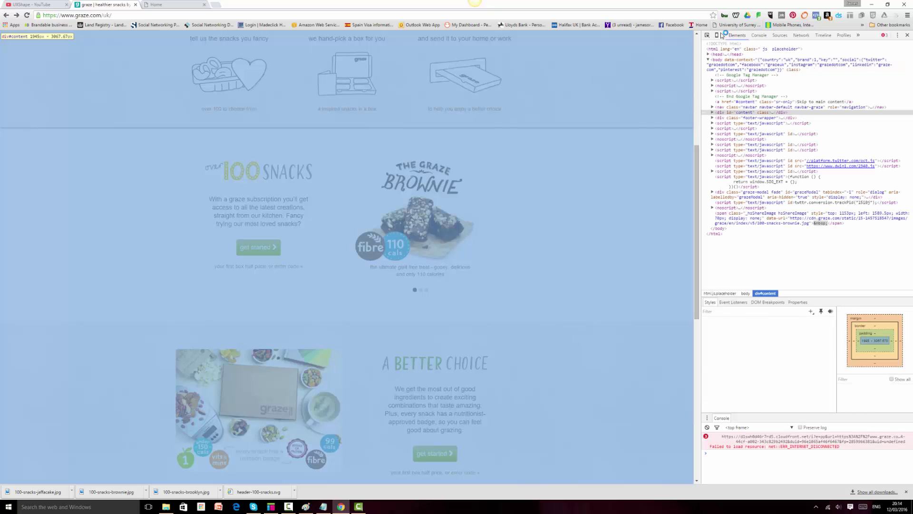
click(707, 35)
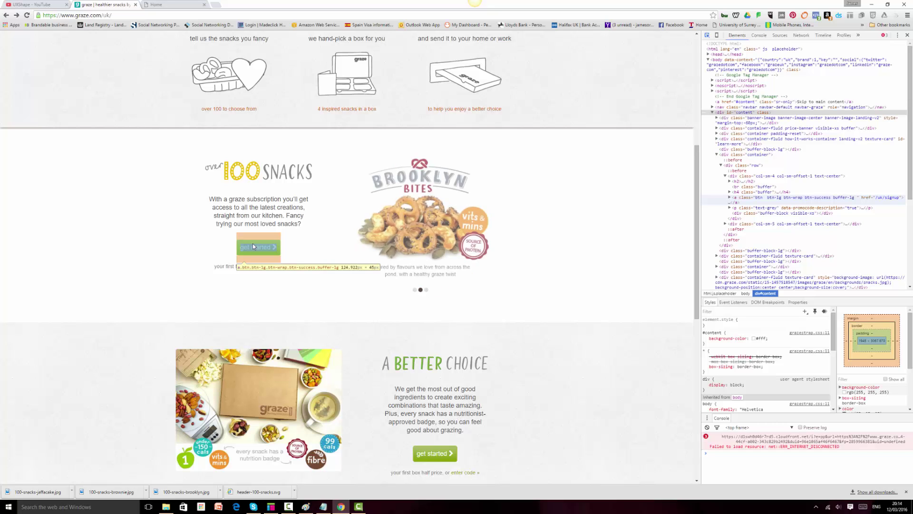
click(271, 507)
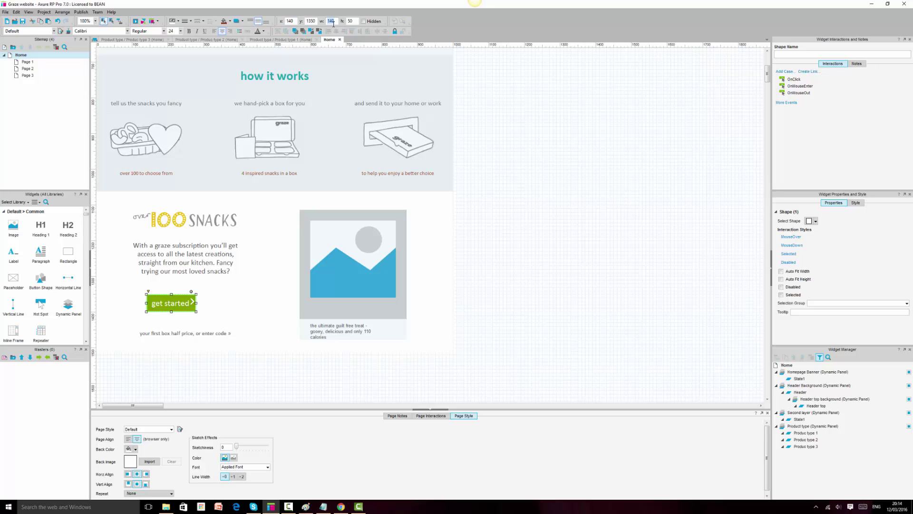
key(Tab)
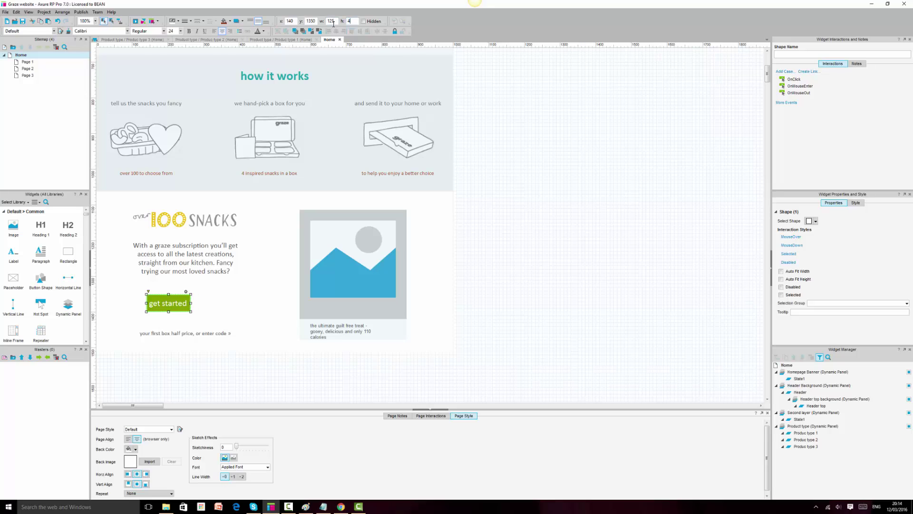
text(45)
key(Return)
Set the "get started" button's text size to 20, compare it with the Graze website, and make the text bold.
double_click(174, 32)
text(20)
key(Return)
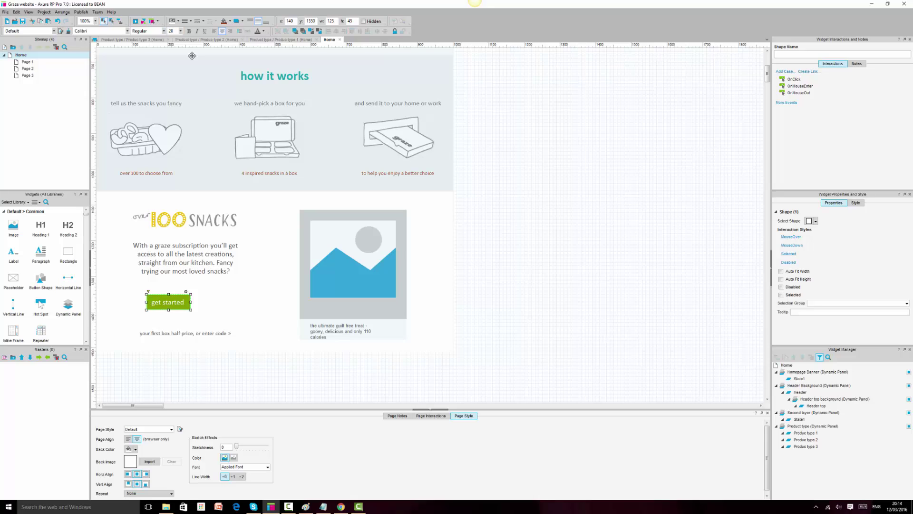
click(341, 506)
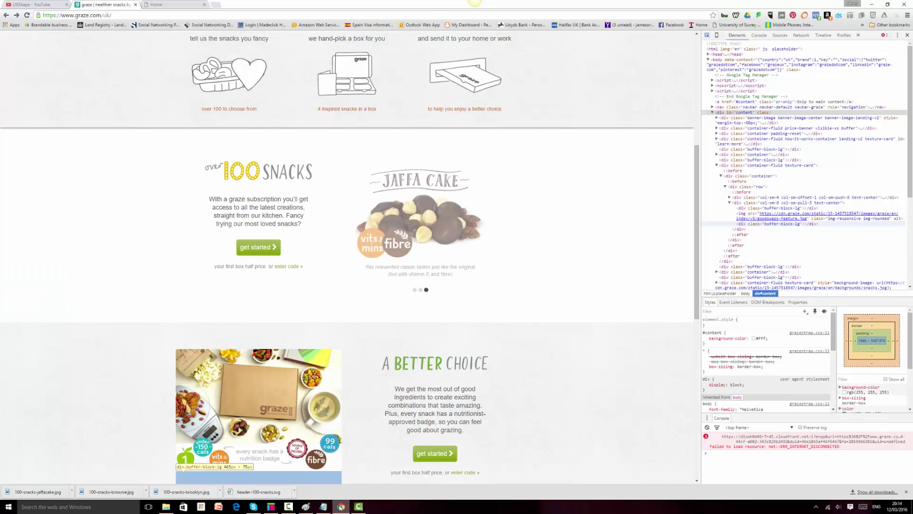
click(340, 506)
click(189, 32)
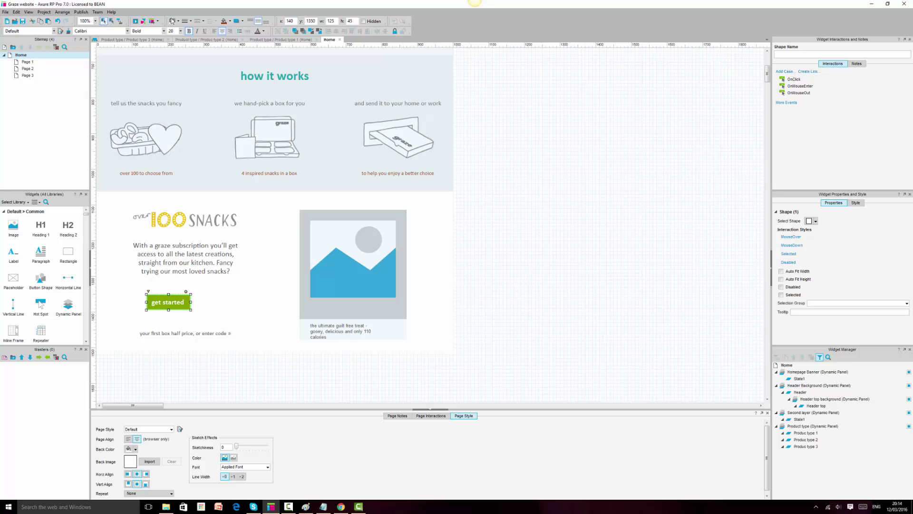
Check the button's edge on the Graze website and give the "get started" button a thin border line.
click(191, 21)
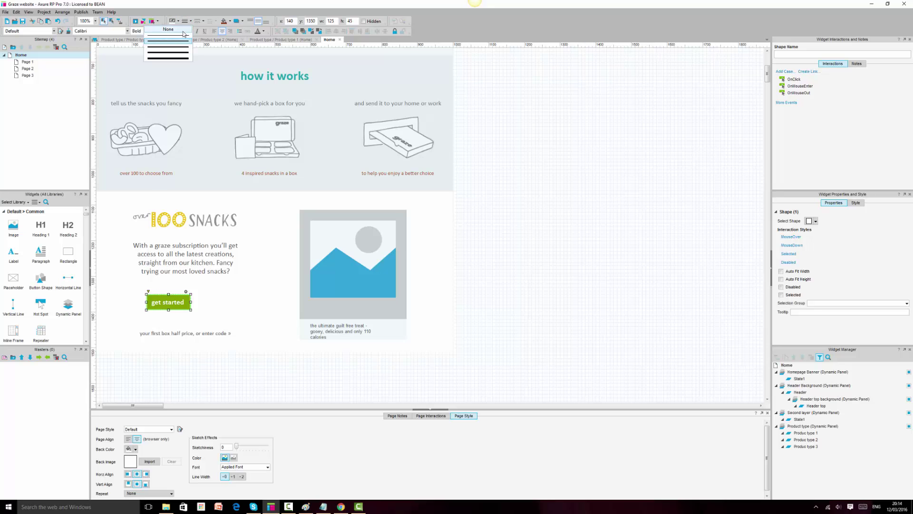
click(341, 506)
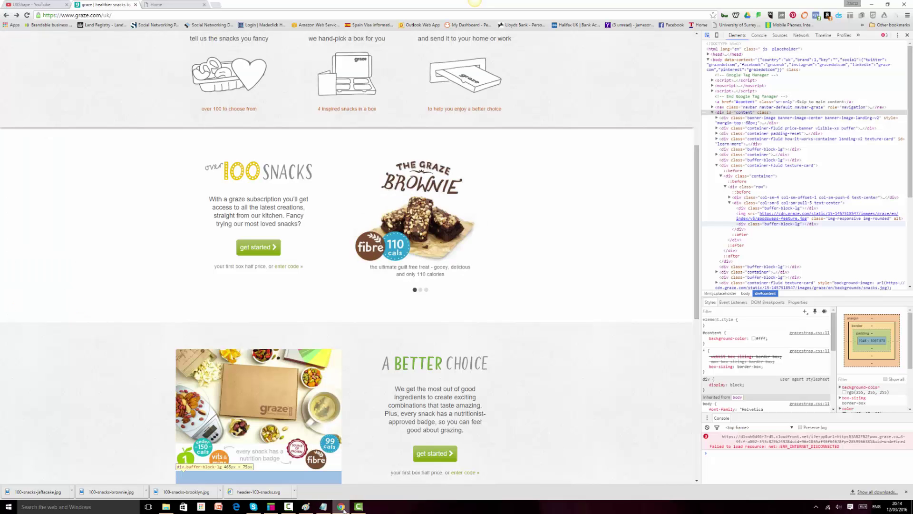
click(343, 508)
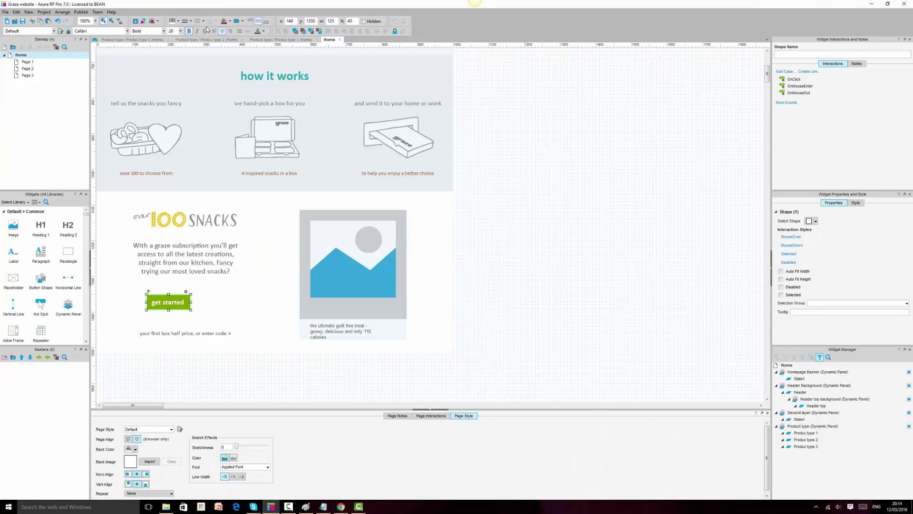
click(191, 22)
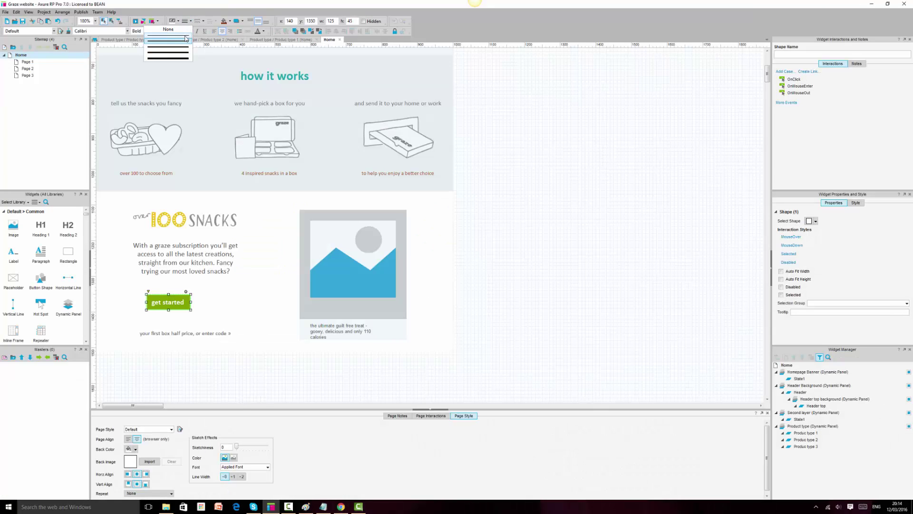
click(185, 38)
Colour the "get started" button's border grey and compare the button with the Graze website.
click(178, 21)
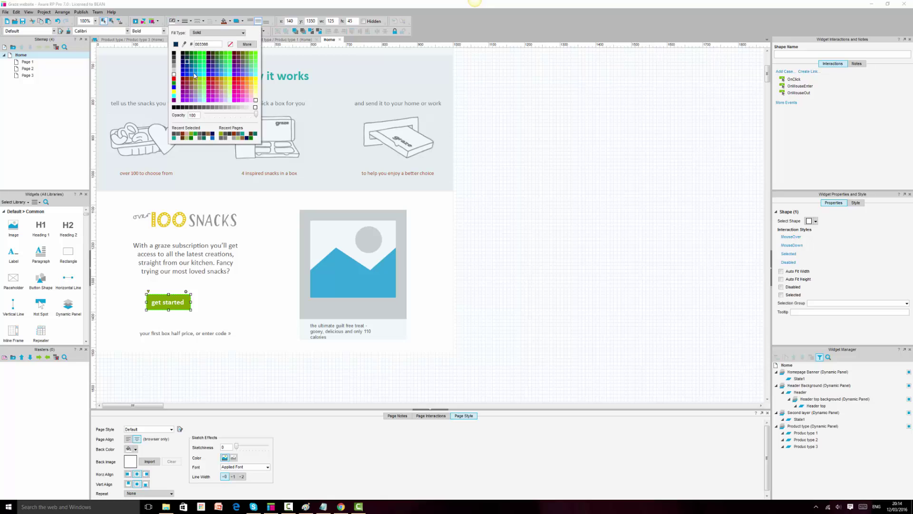
click(175, 66)
click(522, 283)
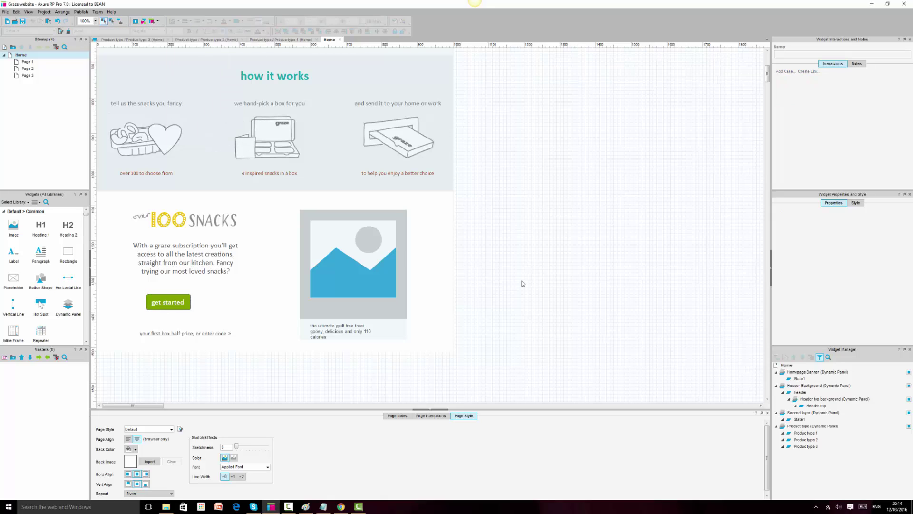
click(182, 303)
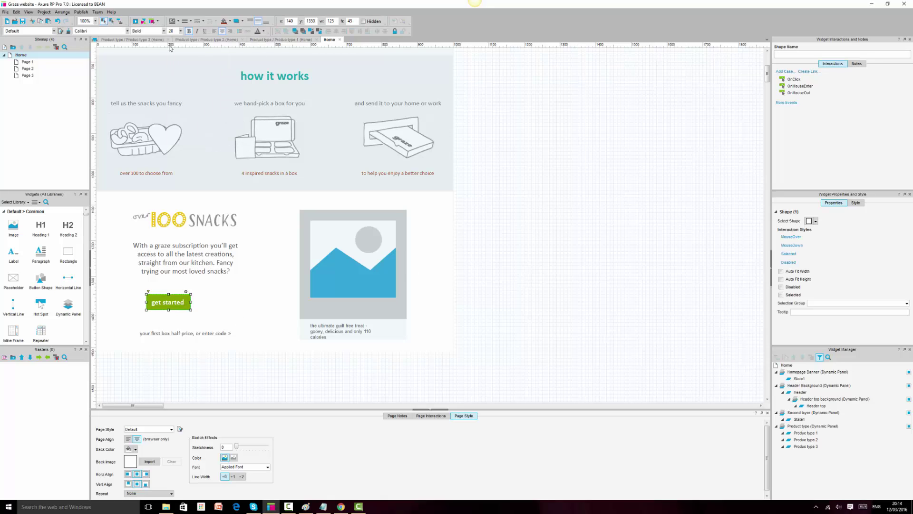
click(179, 21)
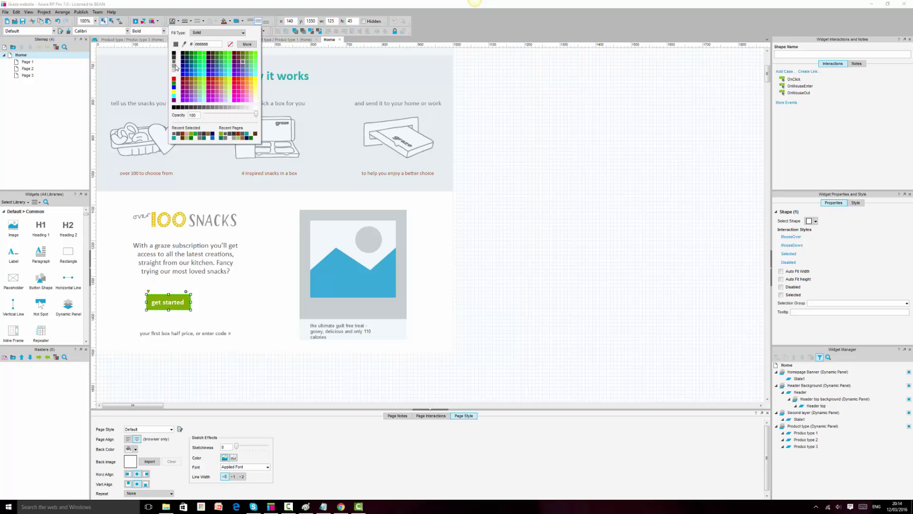
click(176, 68)
click(593, 257)
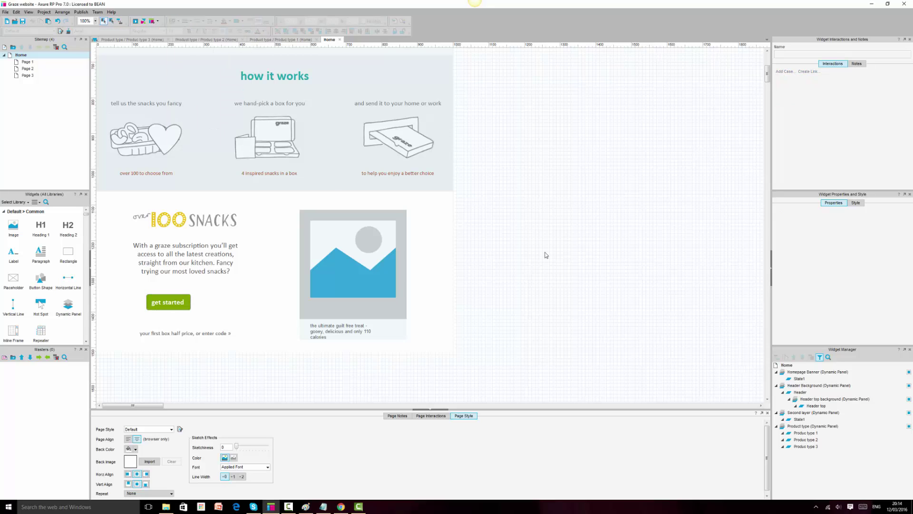
click(347, 508)
click(272, 507)
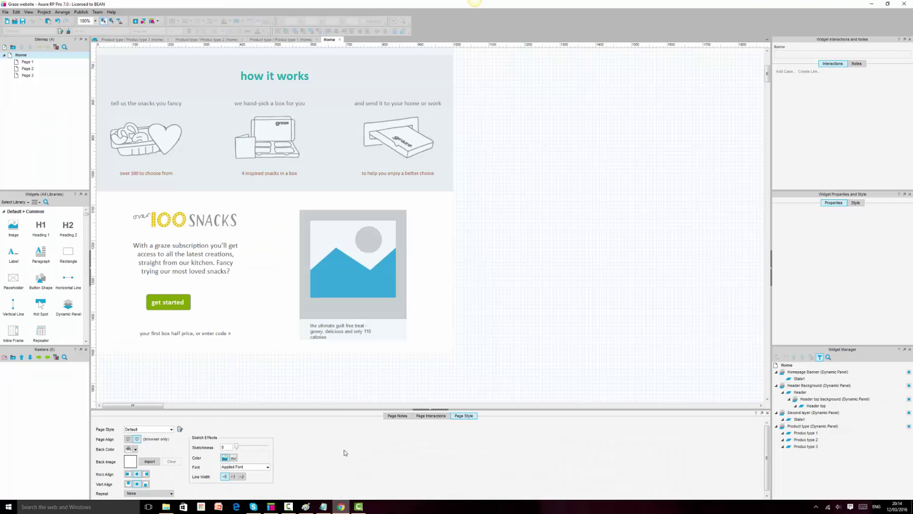
Move the white arrow icon inside the right end of the "get started" button and compare it with the Graze website.
click(195, 302)
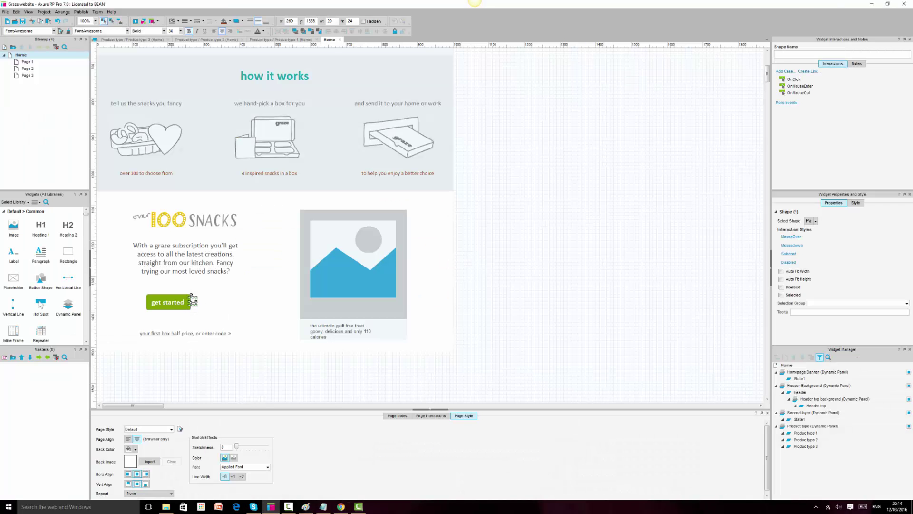
mouse_move(192, 300)
mouse_down()
mouse_move(189, 308)
mouse_move(175, 302)
mouse_up()
click(341, 507)
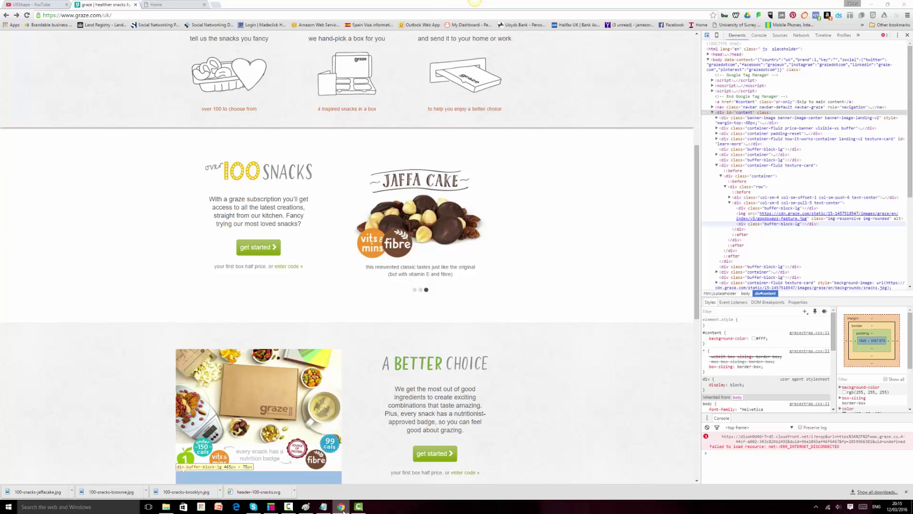
click(343, 508)
Left-align the "get started" button's text to leave room for the arrow icon.
click(179, 332)
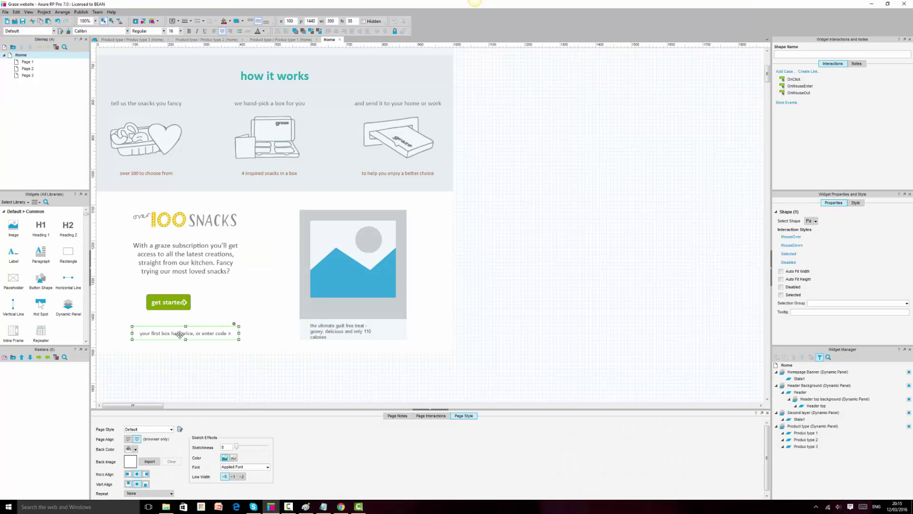
click(176, 302)
key(Escape)
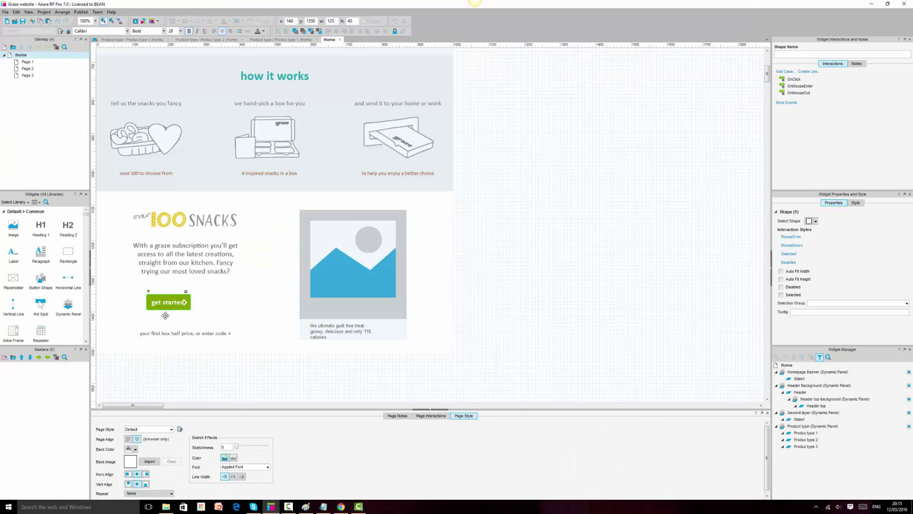
click(215, 31)
key(Escape)
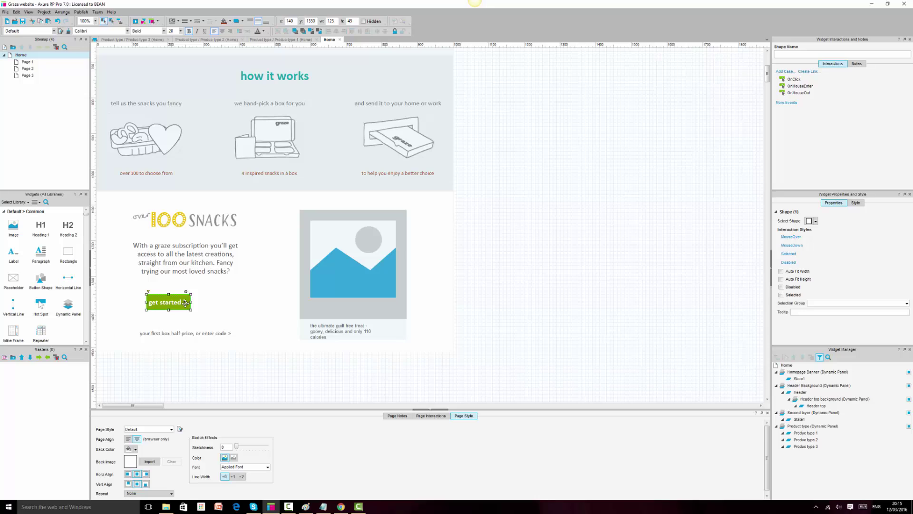
Select the arrow icon together with the "get started" button and group them.
click(186, 302)
ctrl+click(177, 303)
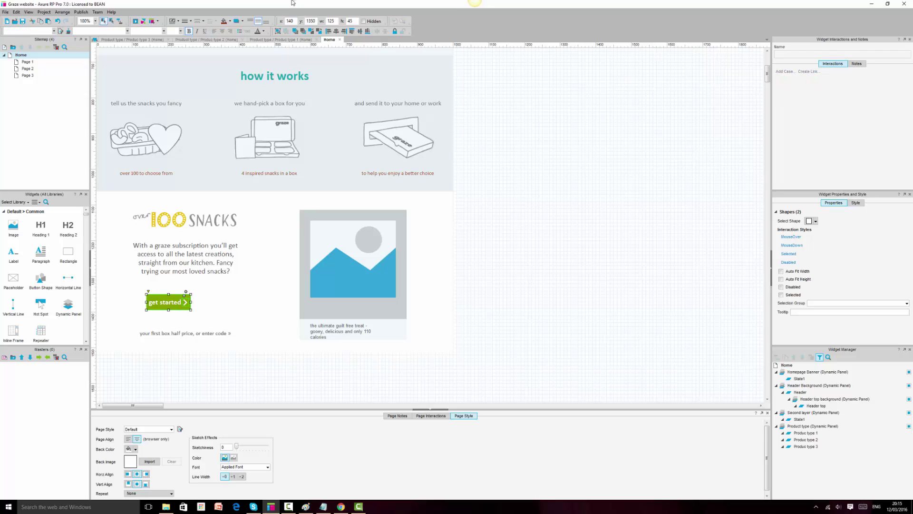
click(492, 260)
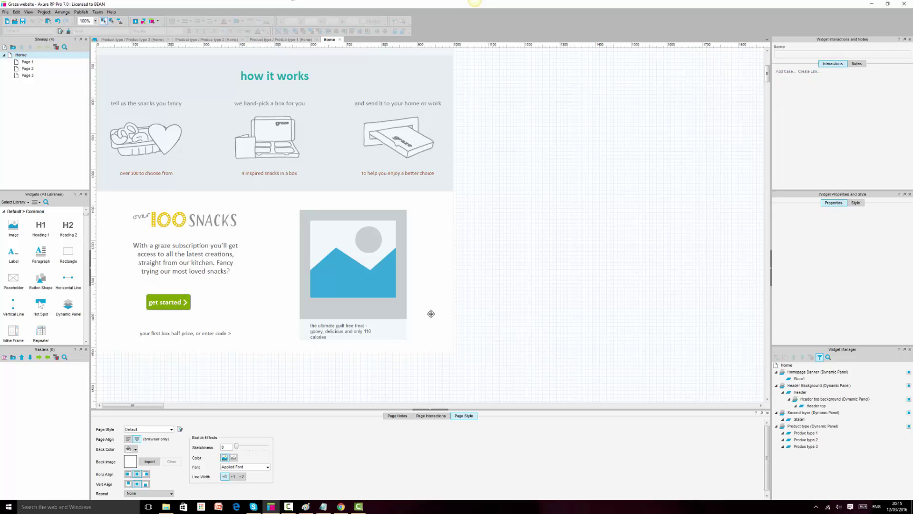
Check the spacing on the Graze website and move the "your first box half price" text up to Y 1405.
click(341, 507)
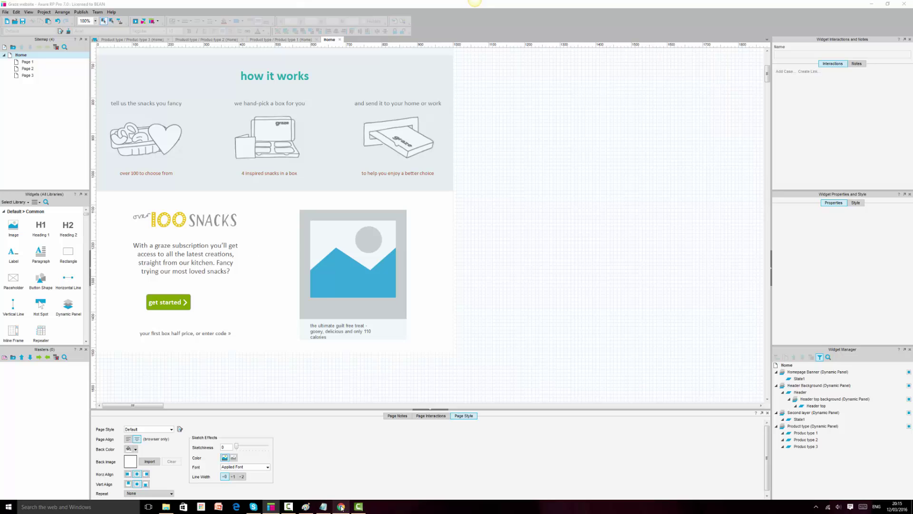
click(341, 506)
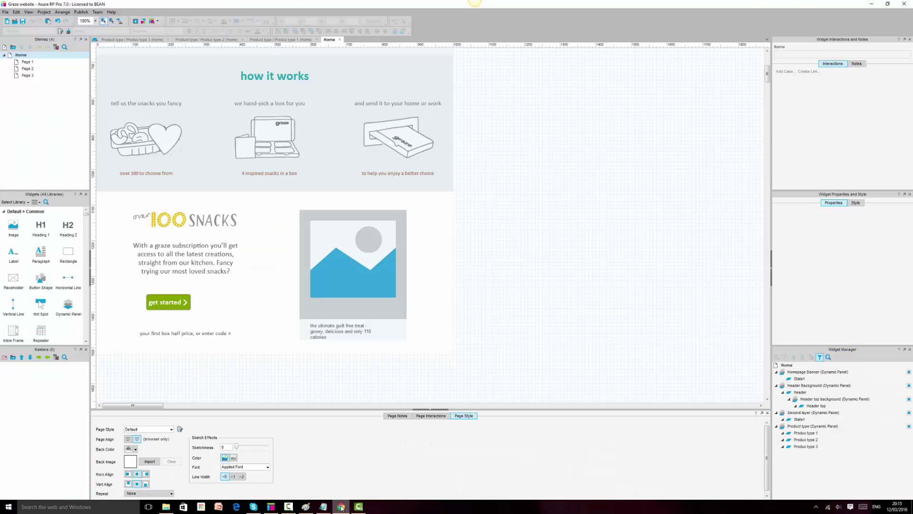
click(195, 332)
drag(189, 335, 189, 322)
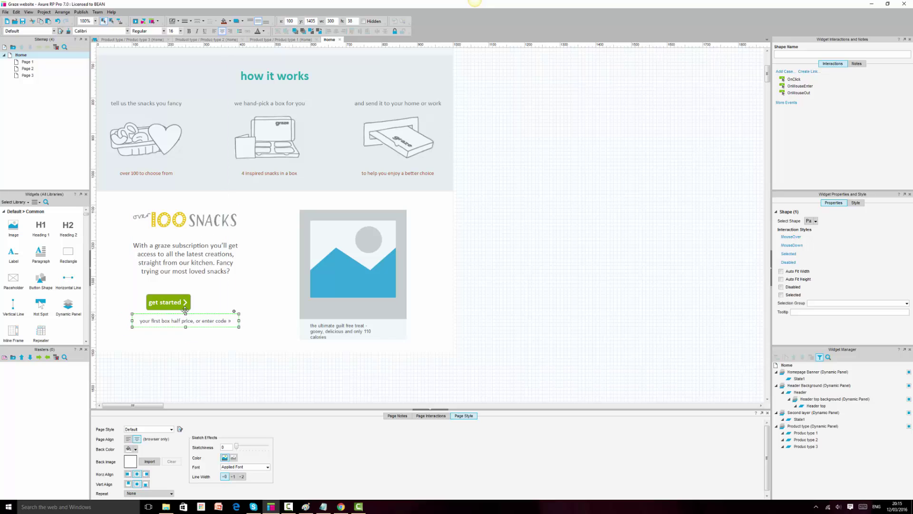
Centre-align and vertically distribute the 100 snacks heading, paragraph, button and half-price text, and group them.
click(199, 214)
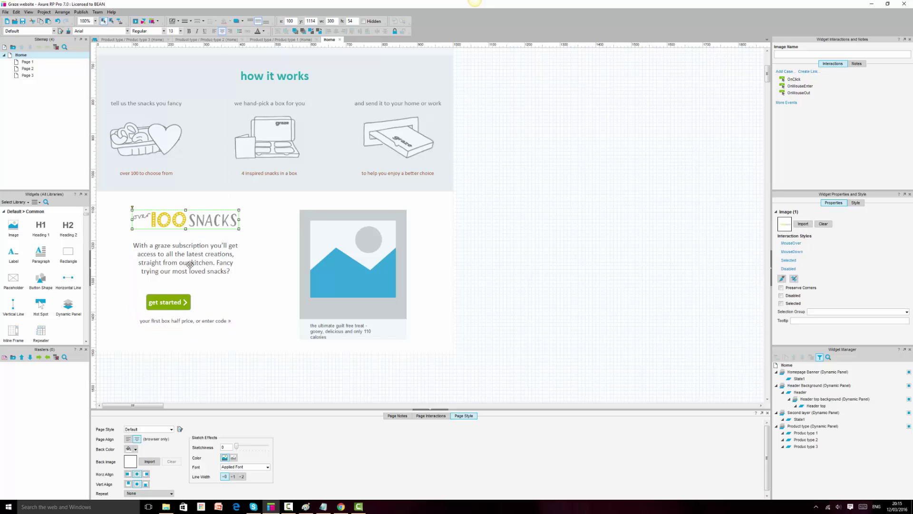
ctrl+click(188, 263)
ctrl+click(174, 304)
ctrl+click(178, 321)
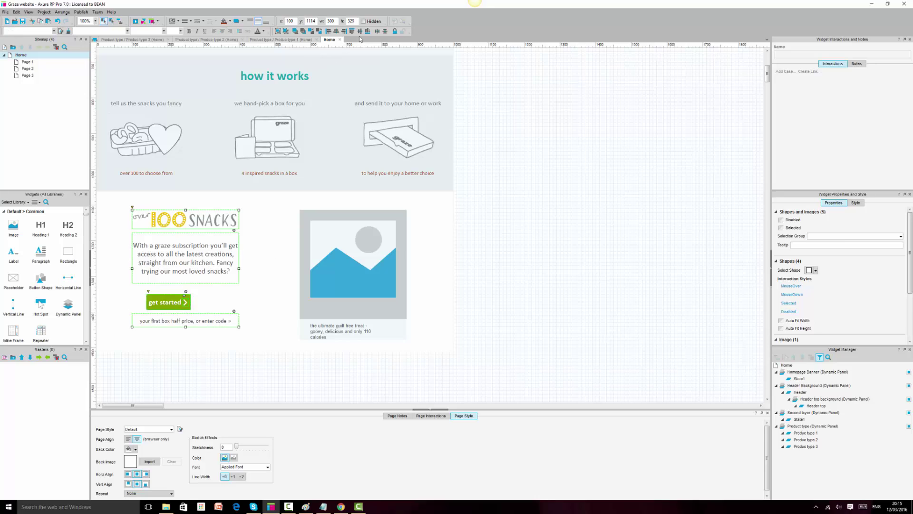
click(336, 31)
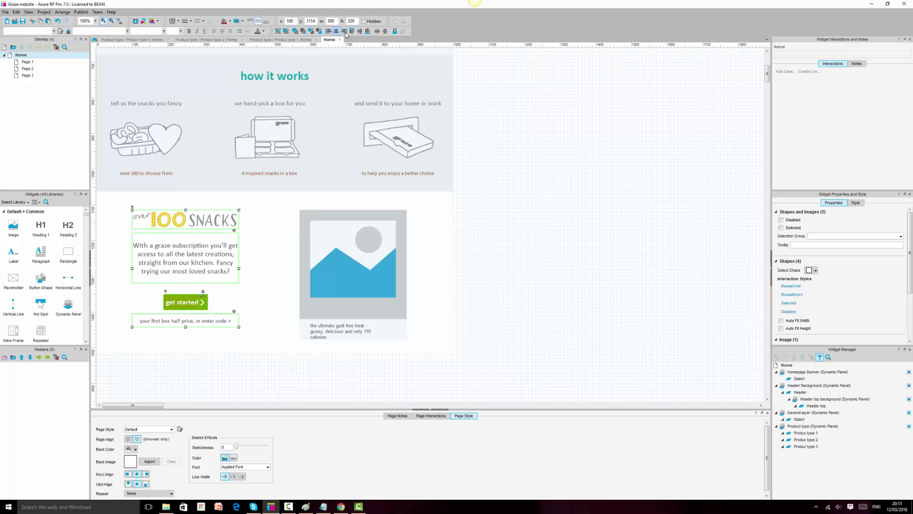
click(385, 31)
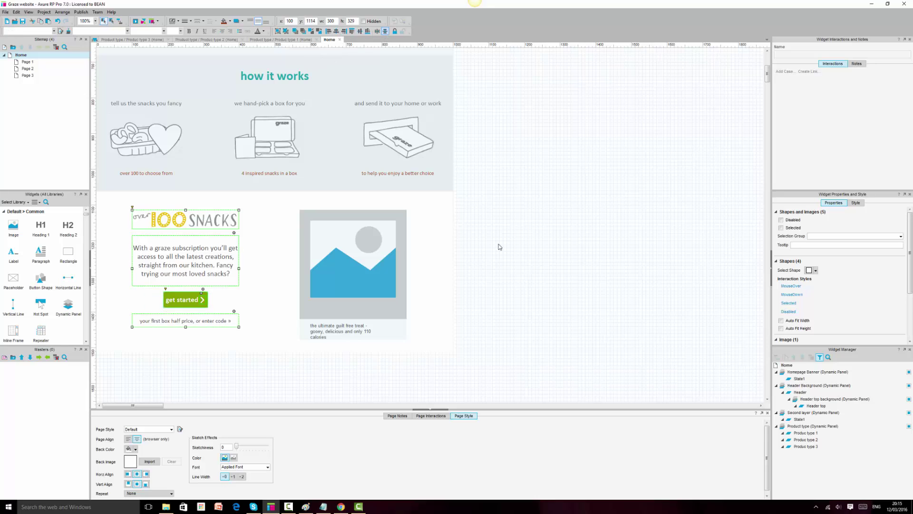
click(278, 31)
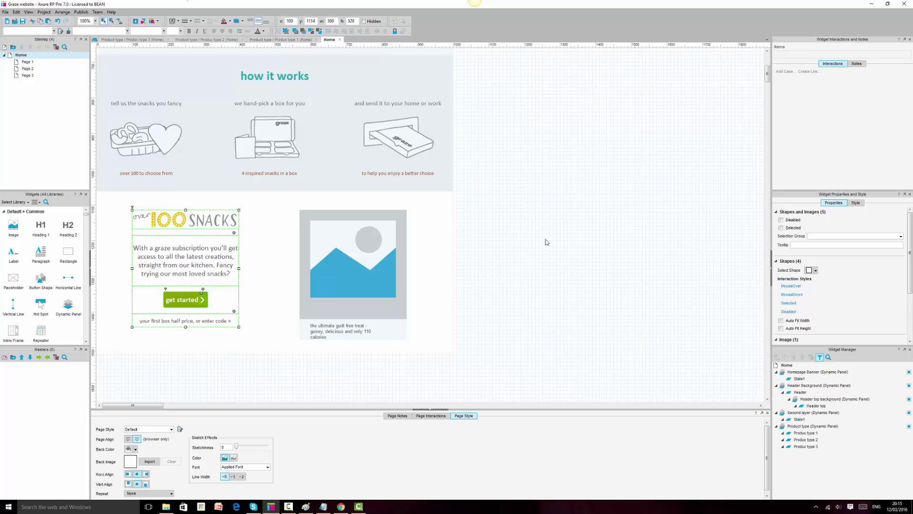
Align the 100 snacks text group to the vertical middle of the section's white background rectangle.
click(266, 274)
ctrl+click(196, 261)
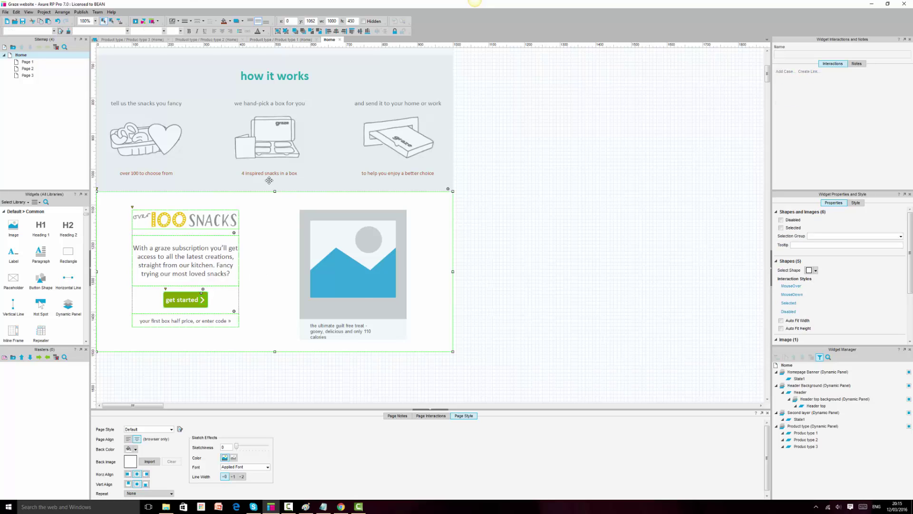
click(351, 32)
click(570, 294)
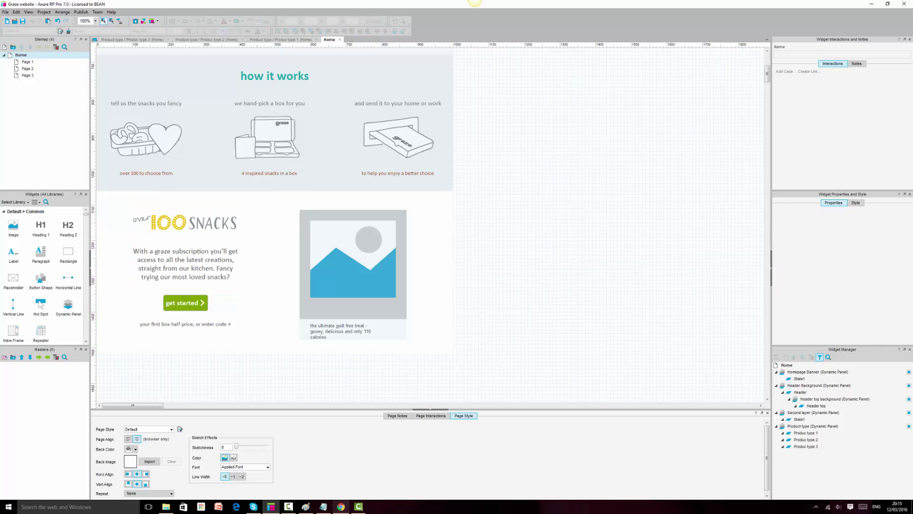
Open the first state of the Product type panel for editing and check the snack carousel on the Graze website.
click(363, 281)
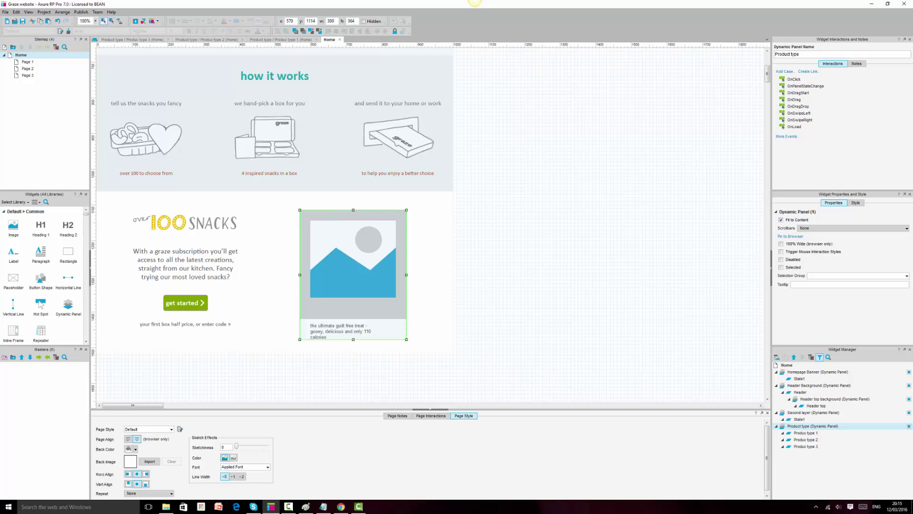
double_click(806, 432)
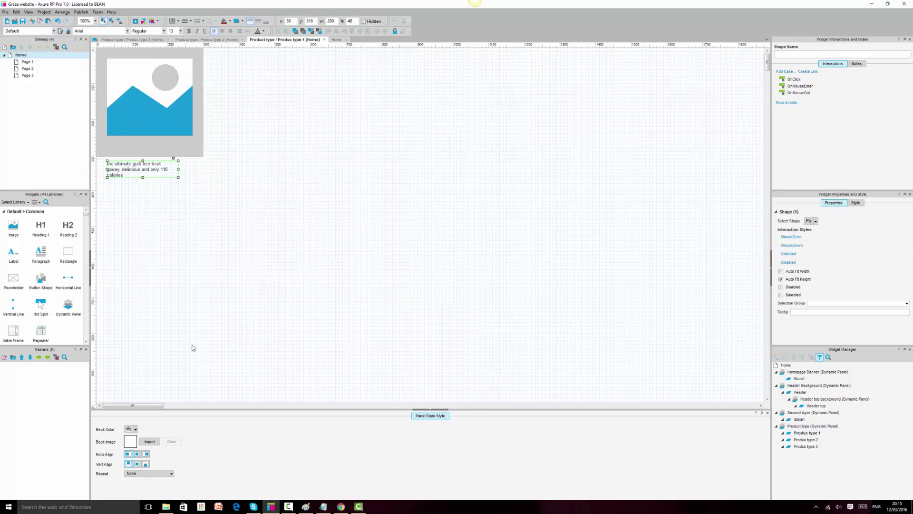
click(342, 507)
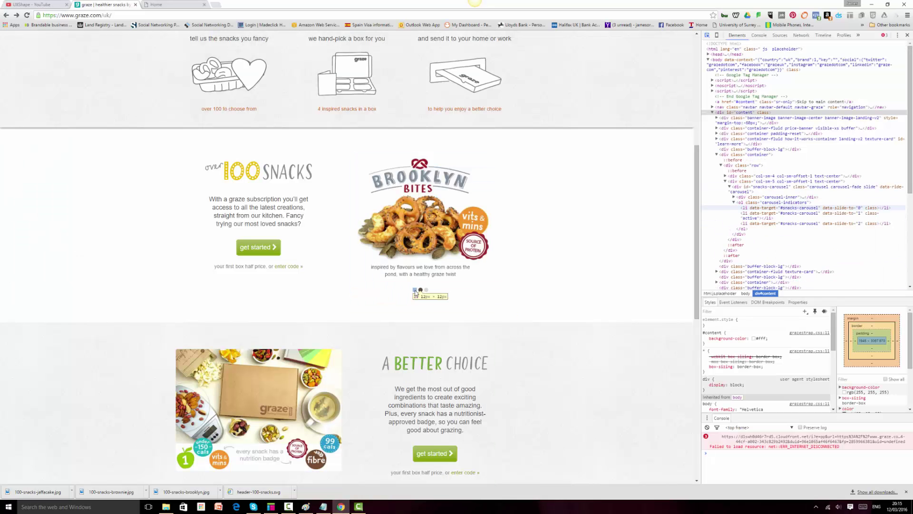
click(907, 34)
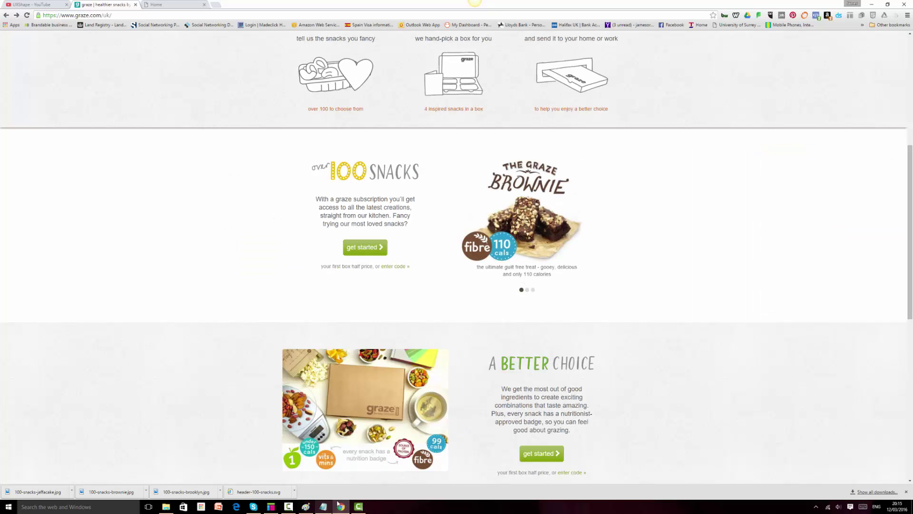
click(271, 506)
Import the 100-snacks-brownie picture into the image placeholder, declining to autosize to the image.
double_click(170, 107)
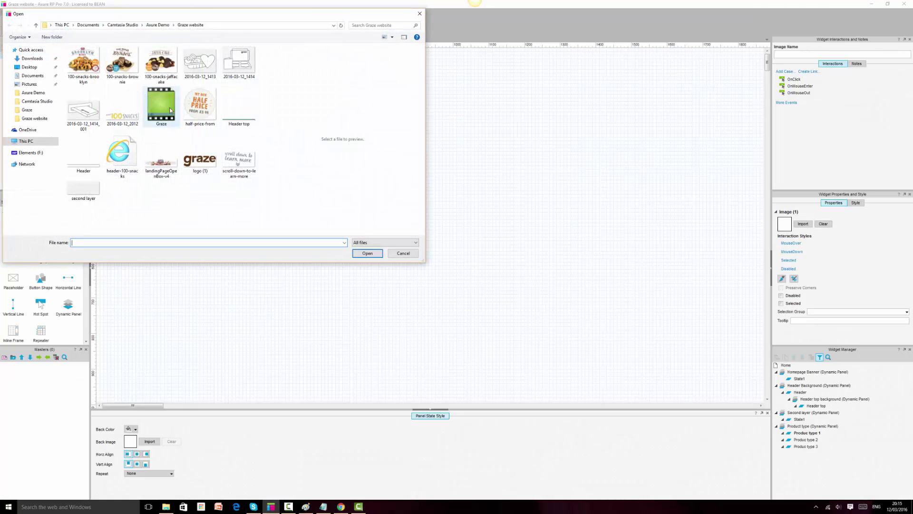
click(125, 69)
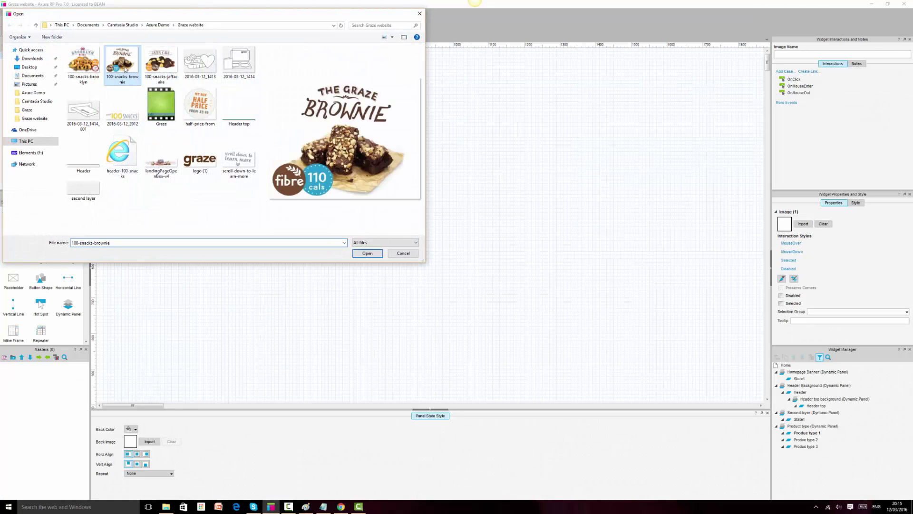
click(367, 253)
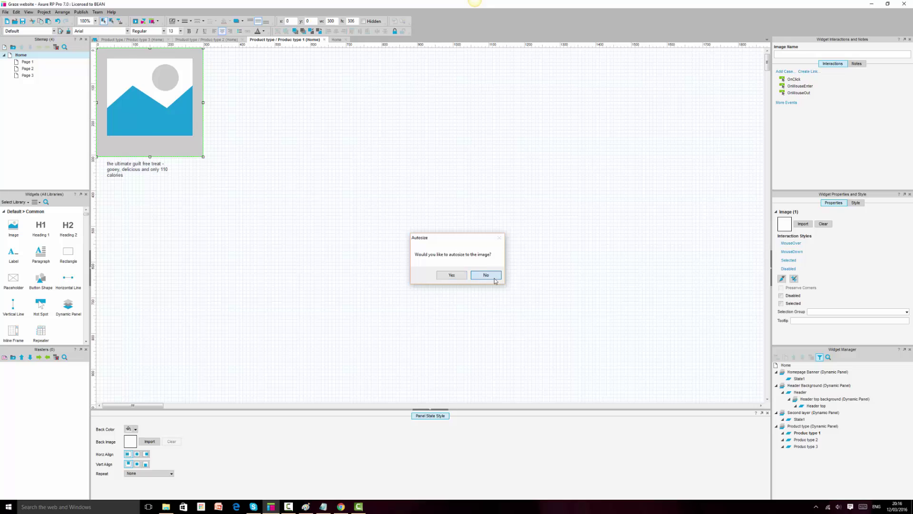
click(495, 277)
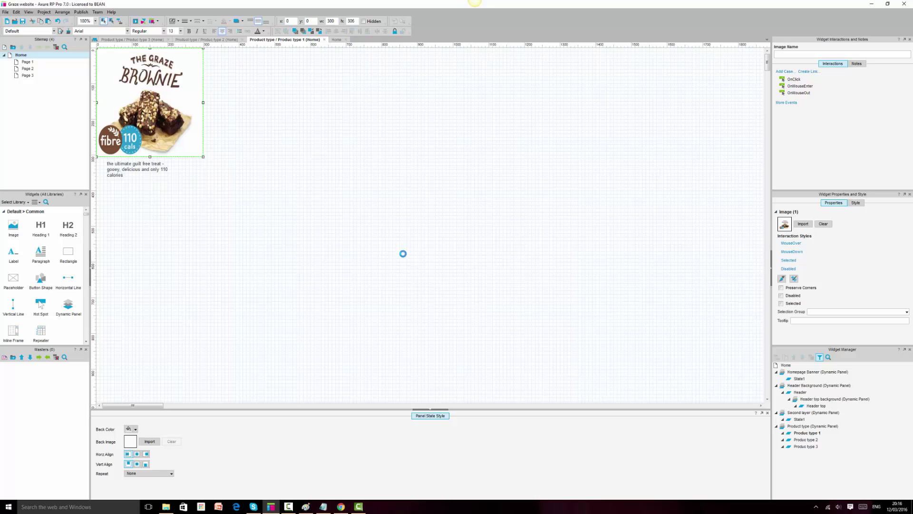
click(403, 253)
Inspect the carousel image on the Graze website and set the brownie image to 382 wide by 306 high.
click(336, 510)
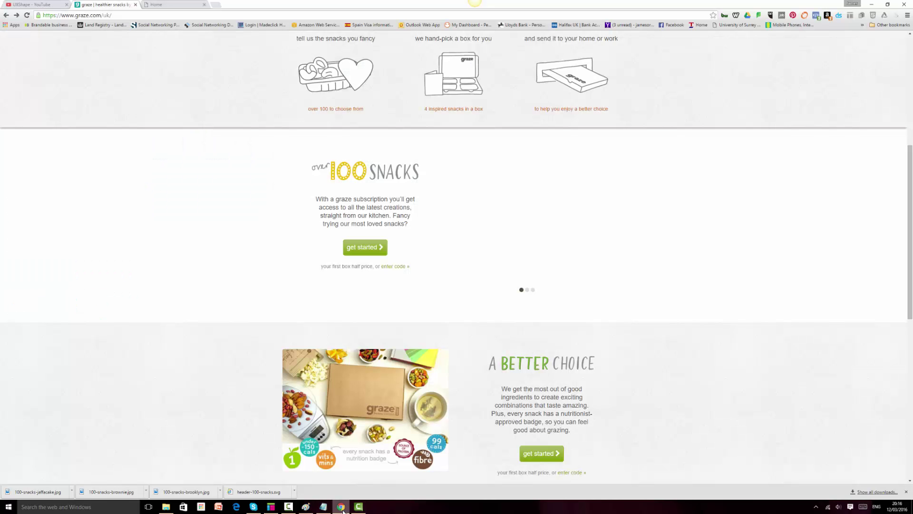
right_click(744, 199)
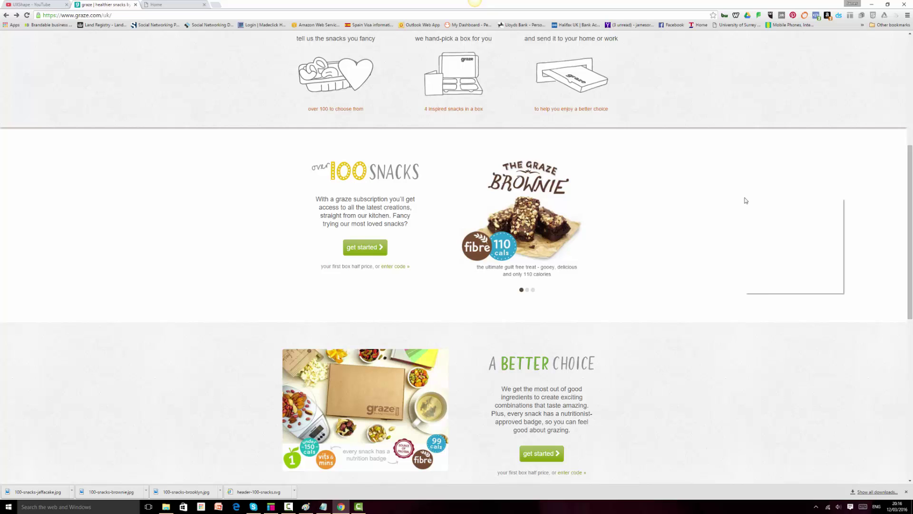
click(764, 287)
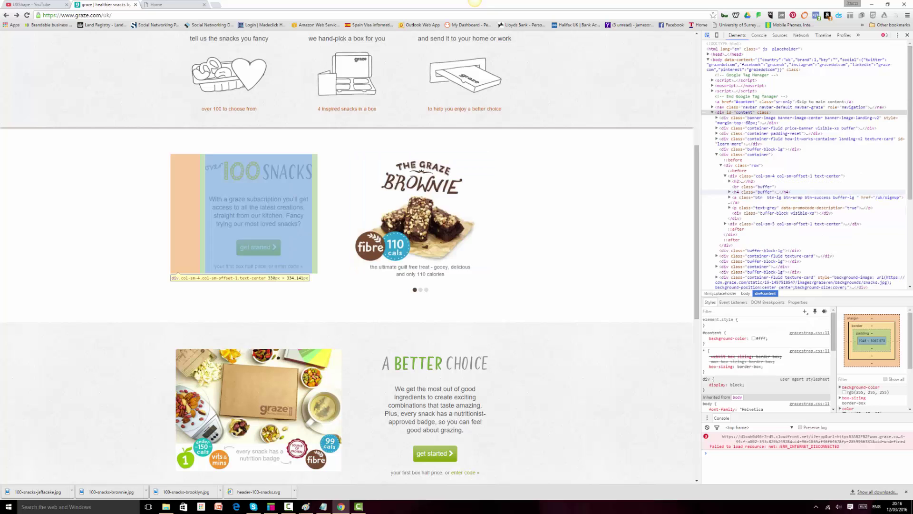
click(271, 506)
click(132, 106)
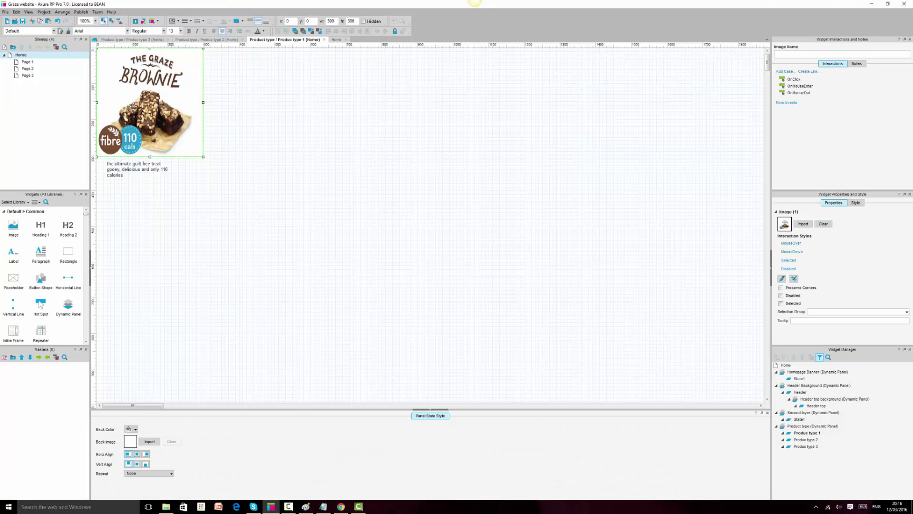
double_click(336, 22)
text(382)
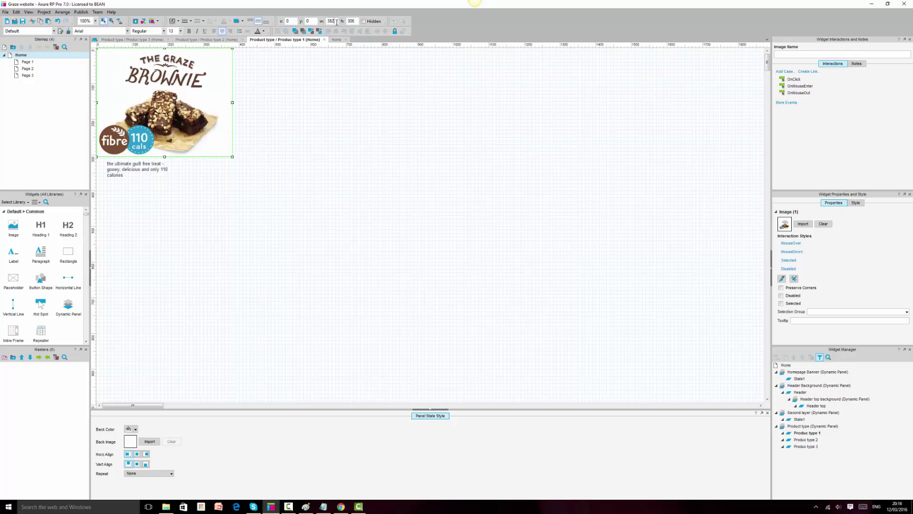
click(419, 189)
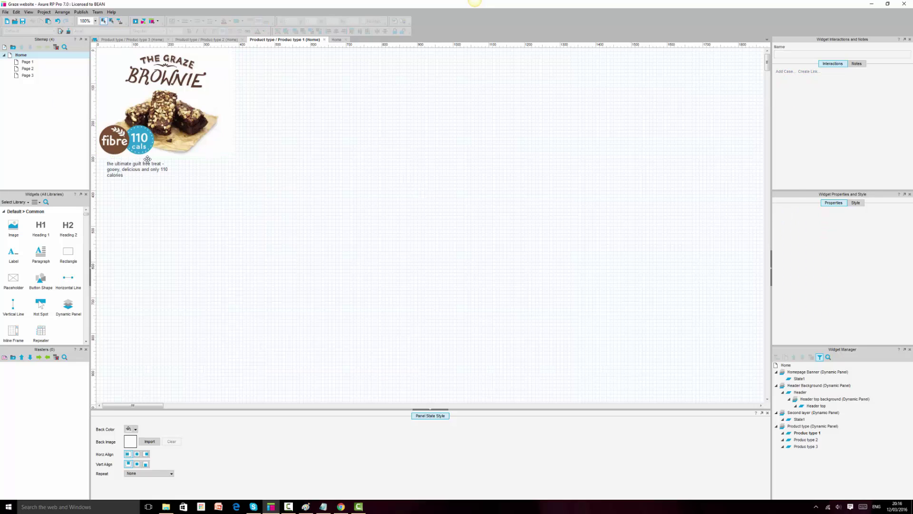
Resize the caption box under the brownie image to 372 by 64 at X 10 and centre its text vertically.
click(164, 134)
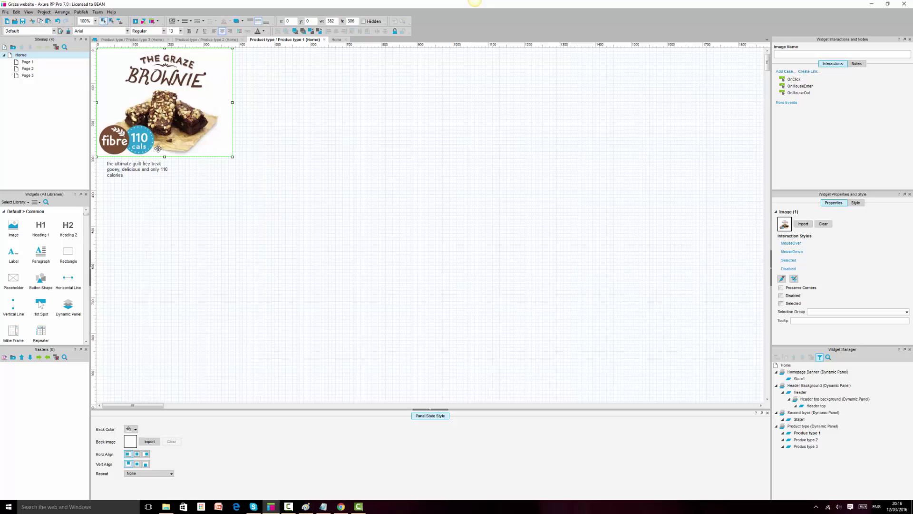
click(148, 171)
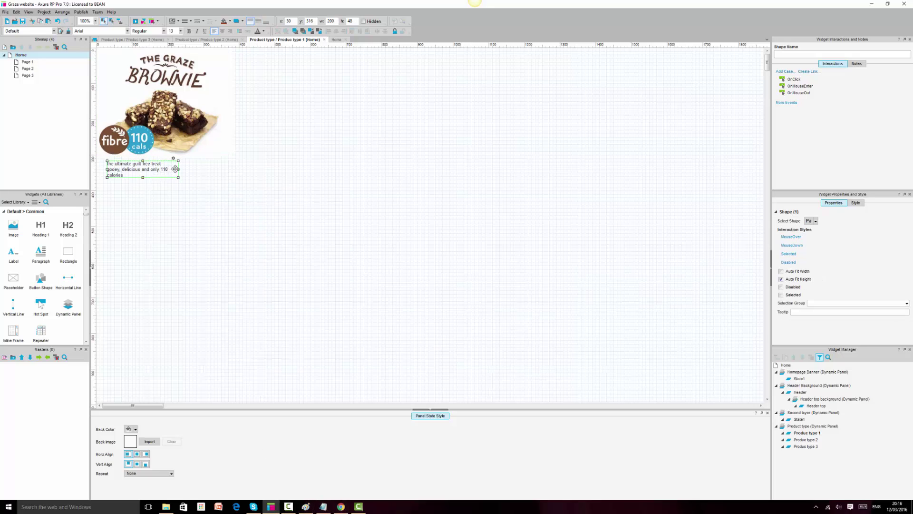
drag(178, 169, 232, 171)
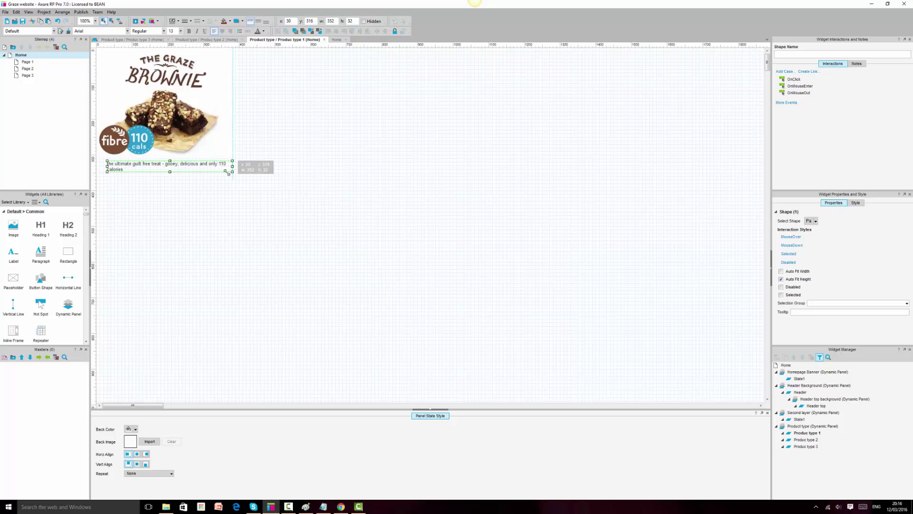
drag(107, 166, 100, 166)
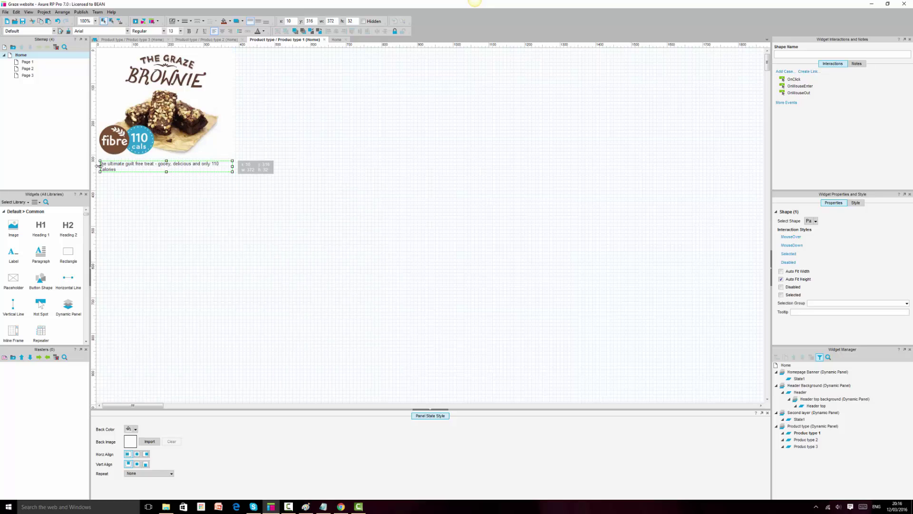
drag(166, 172, 167, 184)
click(257, 21)
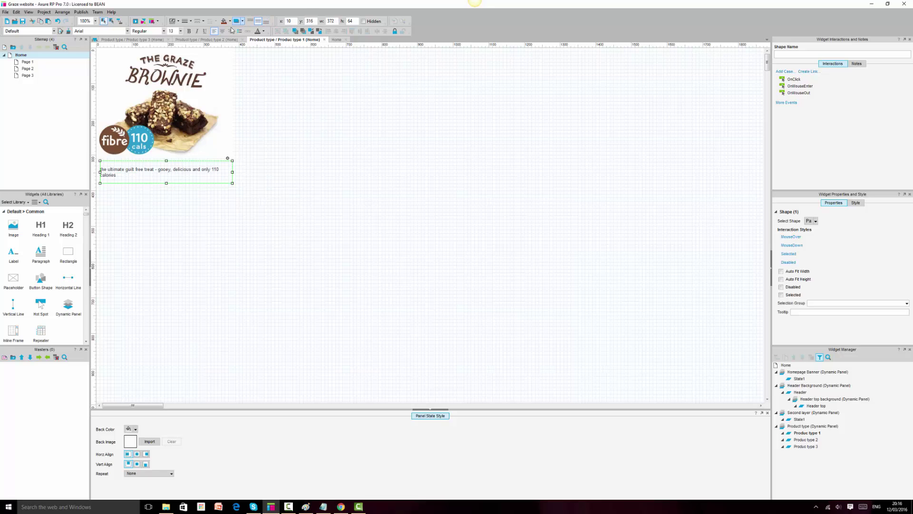
Compare the caption with the Graze website, centre its text horizontally, and narrow its box to 280 at X 51.
click(340, 507)
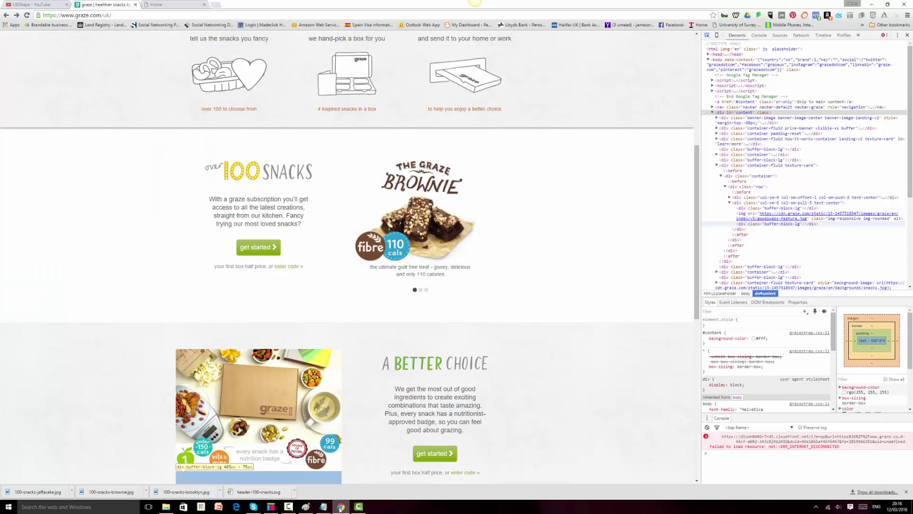
click(340, 507)
drag(210, 172, 178, 180)
drag(180, 176, 174, 175)
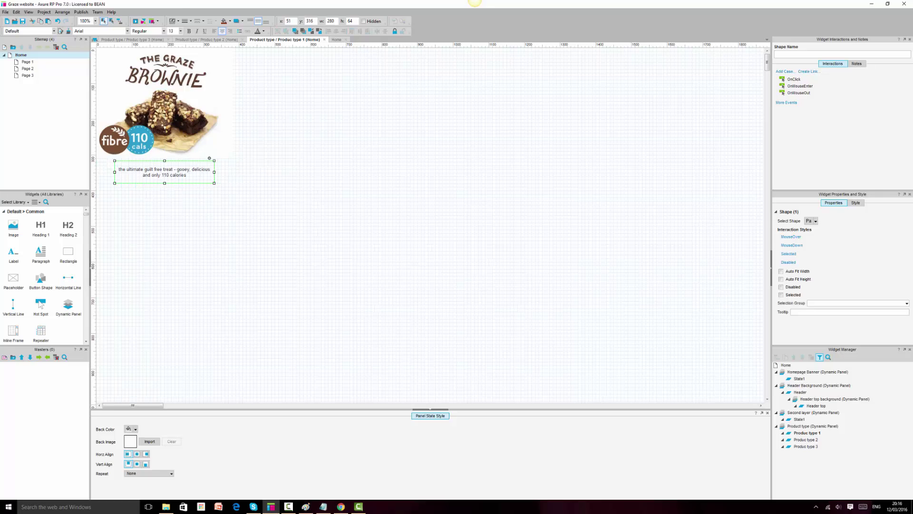
Set the brownie caption's font to Calibri and match its size to the Graze website at 18.
click(128, 31)
click(64, 136)
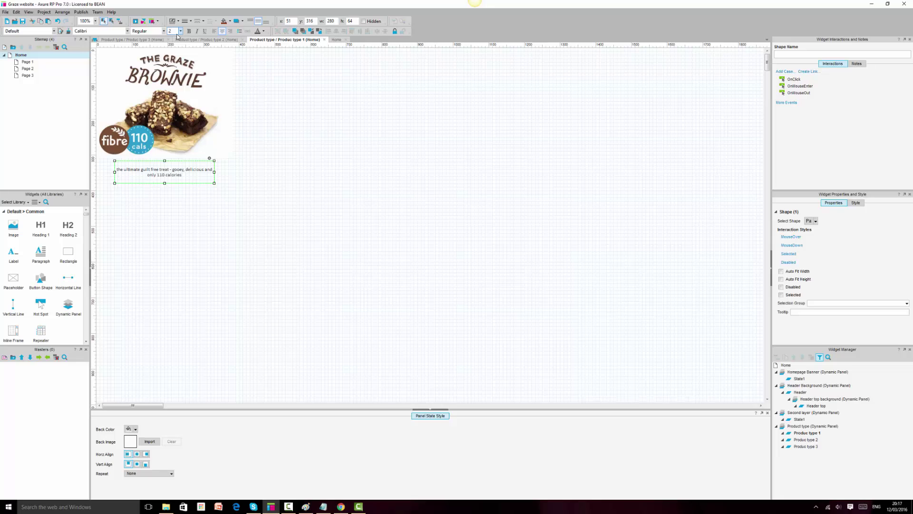
text(20)
key(Return)
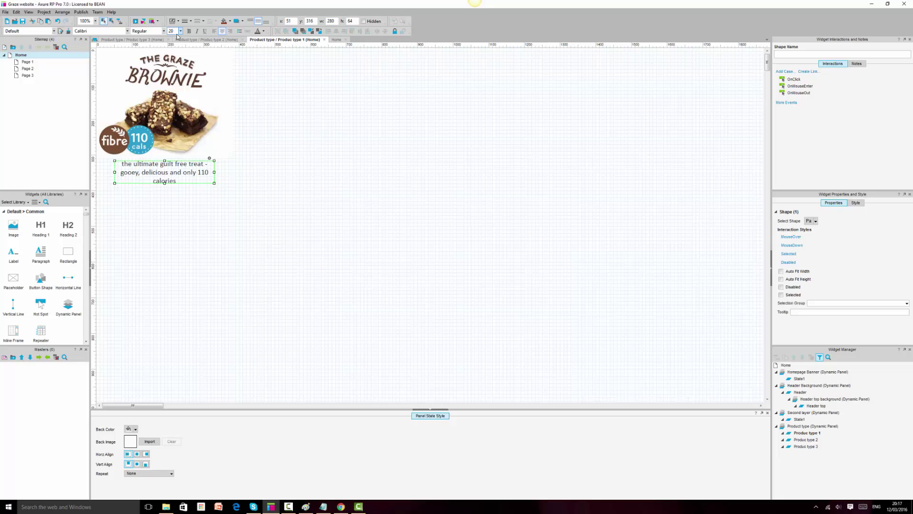
click(346, 510)
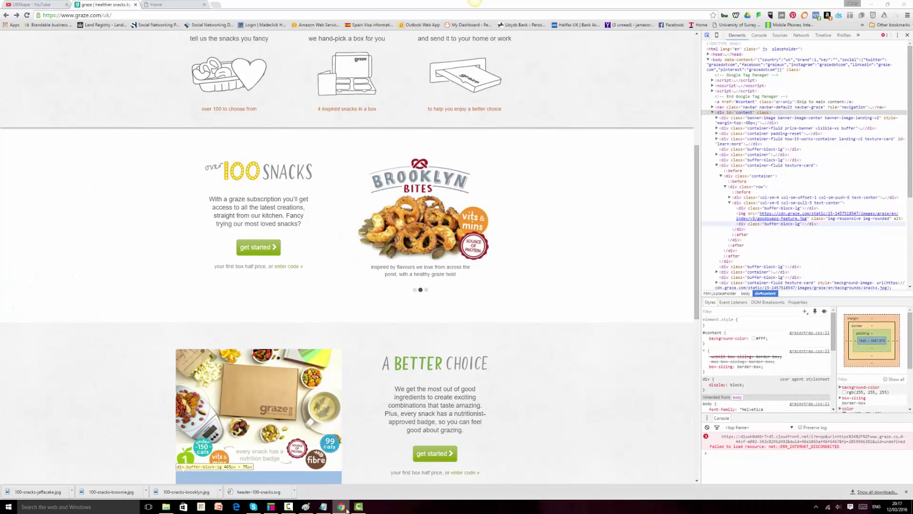
click(346, 511)
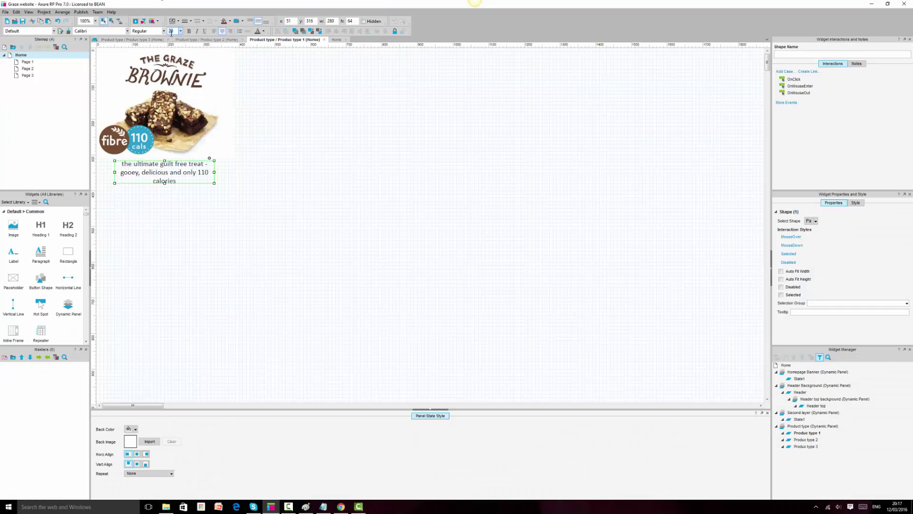
text(12)
key(Return)
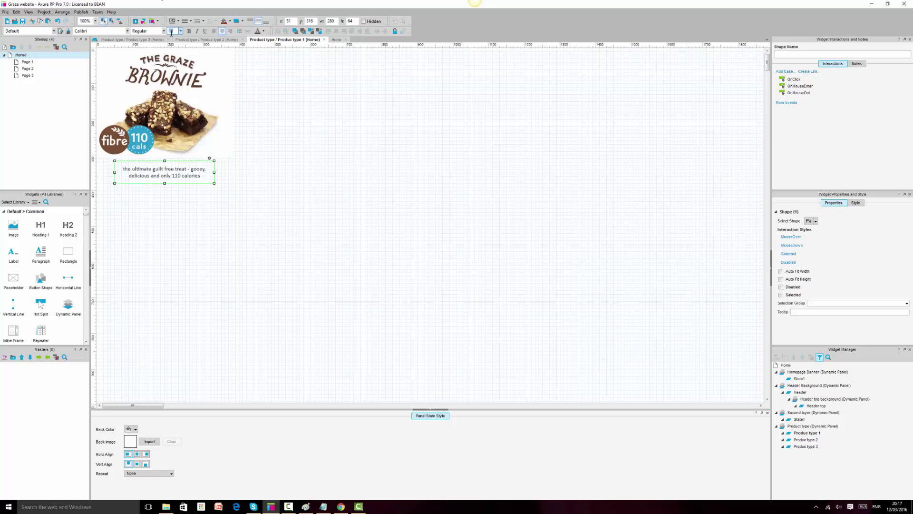
text(20)
key(Return)
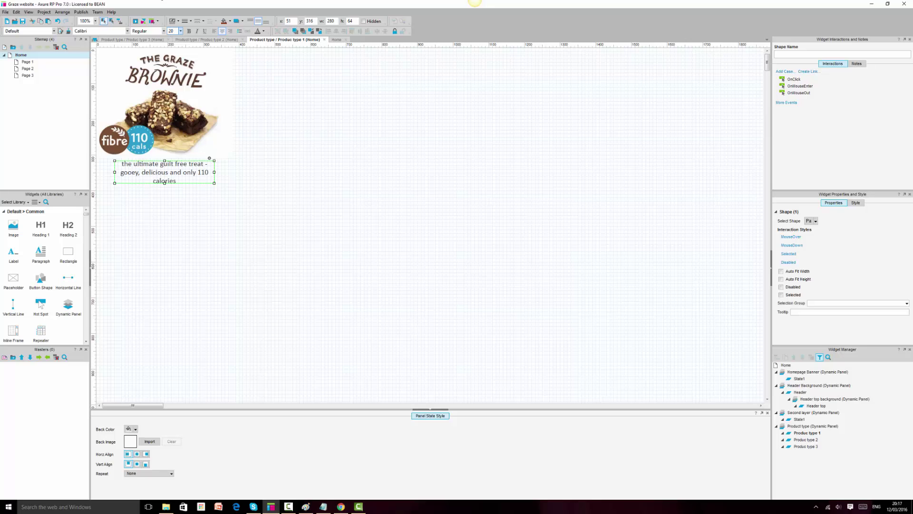
key(Return)
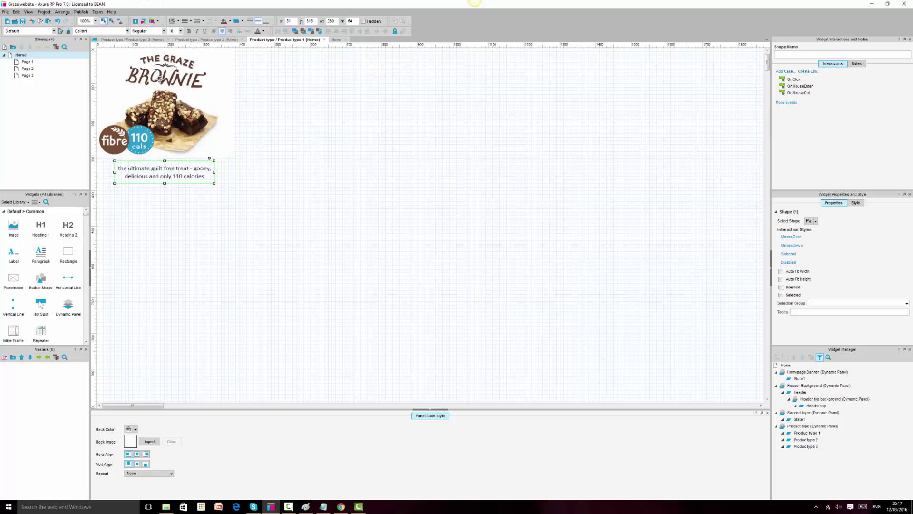
click(323, 245)
Widen the brownie caption box to 331, move it to X 26 under the image, and compare it with the website.
click(186, 167)
drag(214, 172, 238, 172)
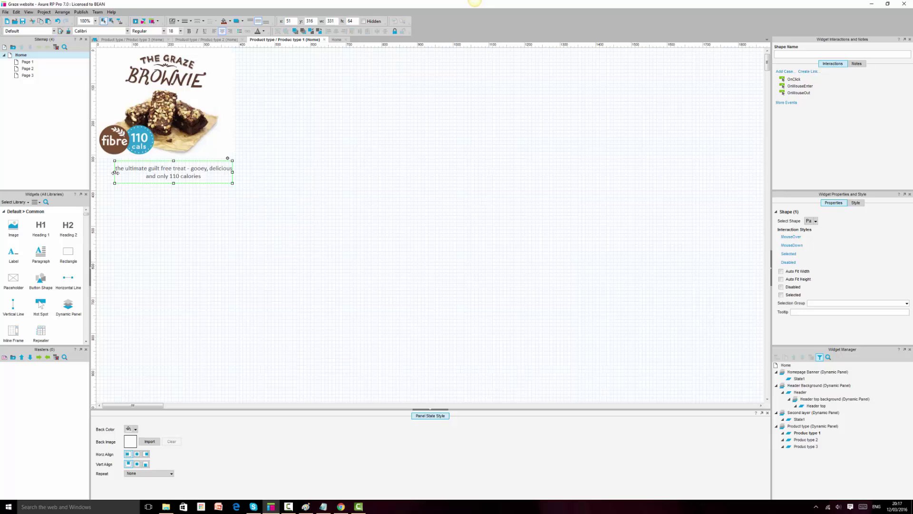
mouse_move(188, 170)
mouse_down()
mouse_move(169, 170)
mouse_move(177, 170)
mouse_up()
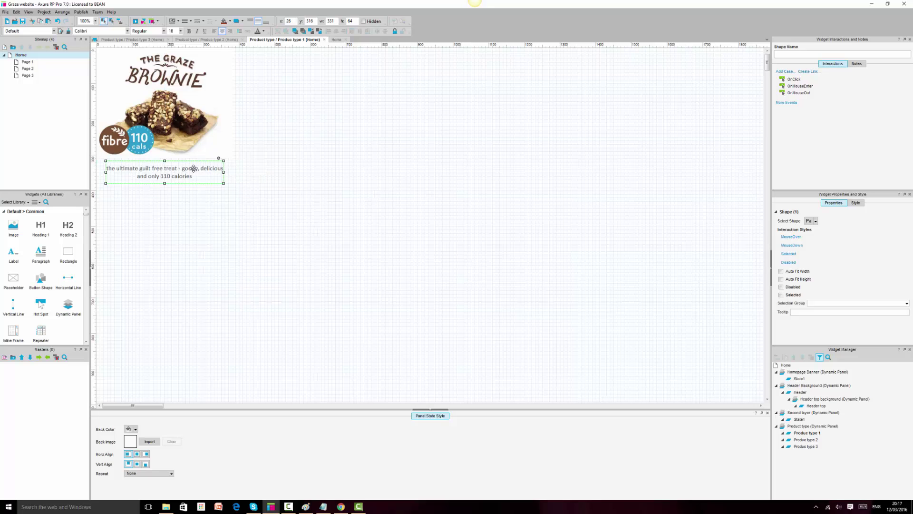
click(347, 508)
click(347, 510)
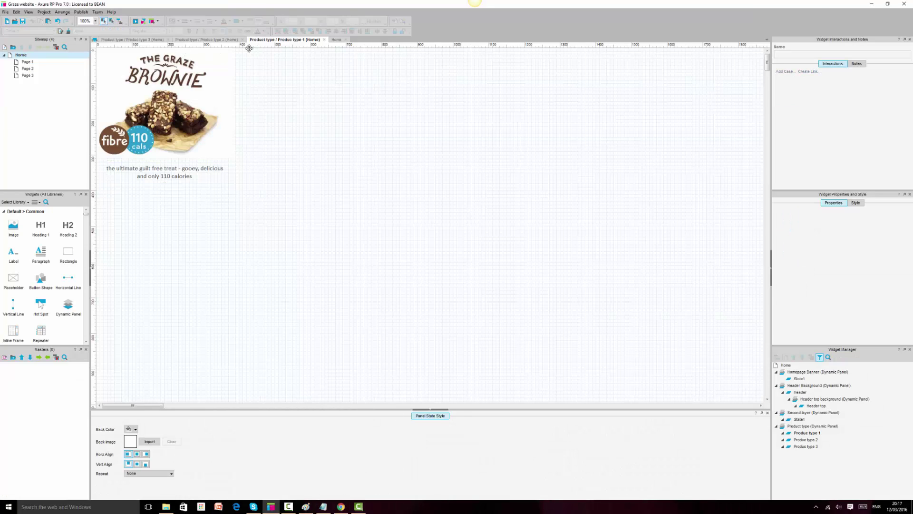
On the Home page, align the 100 snacks text group to the vertical middle of the product panel and return to the Graze website.
click(336, 40)
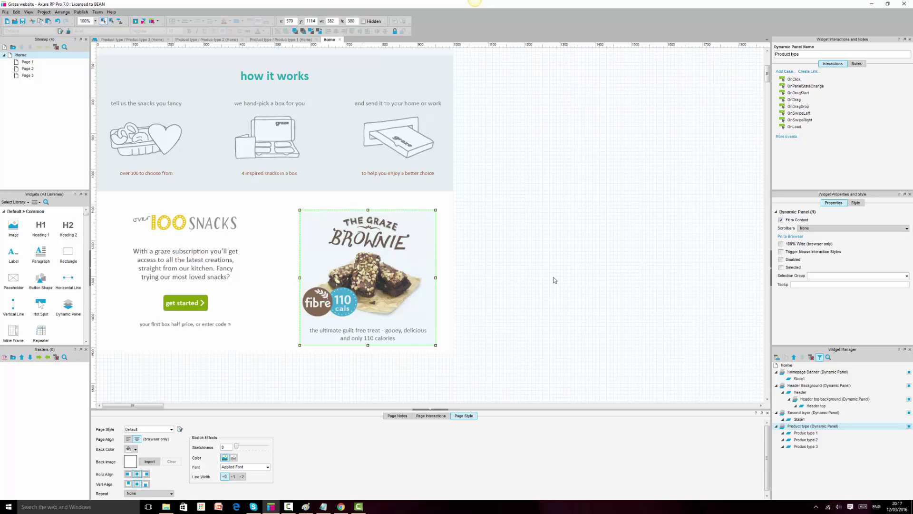
ctrl+click(193, 217)
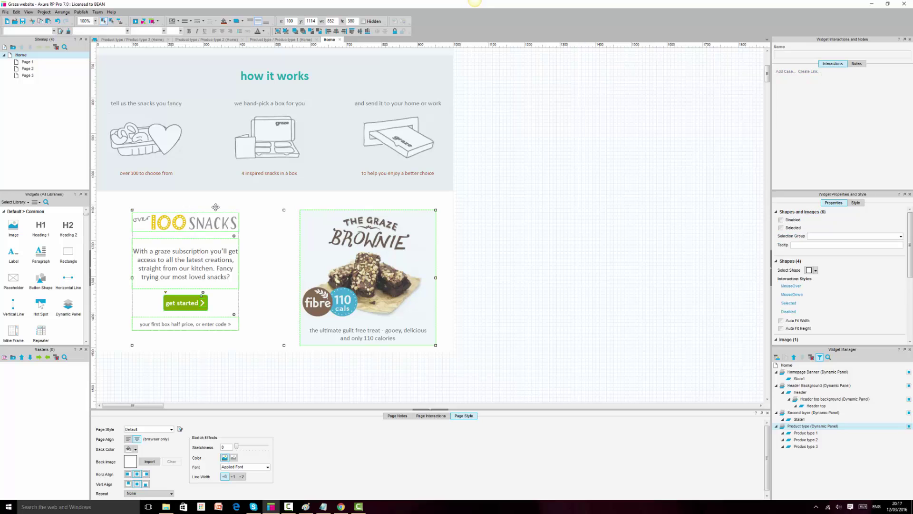
click(361, 32)
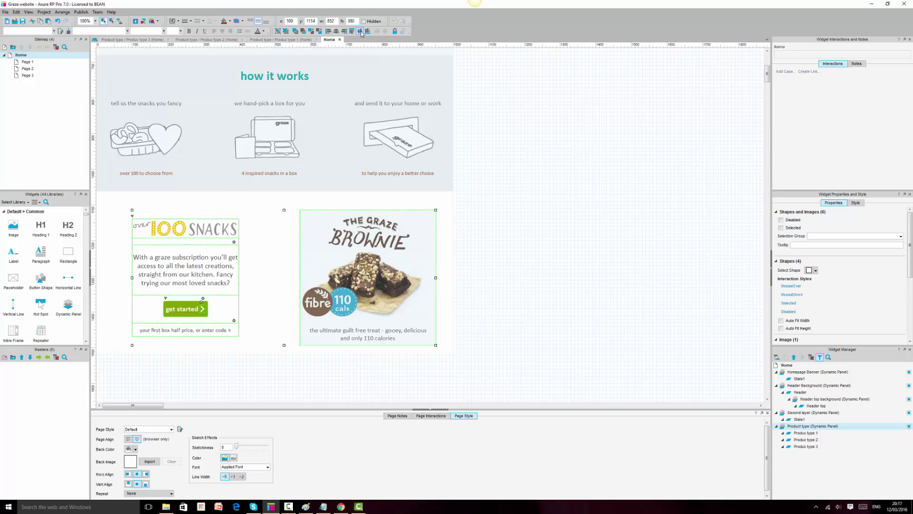
click(341, 507)
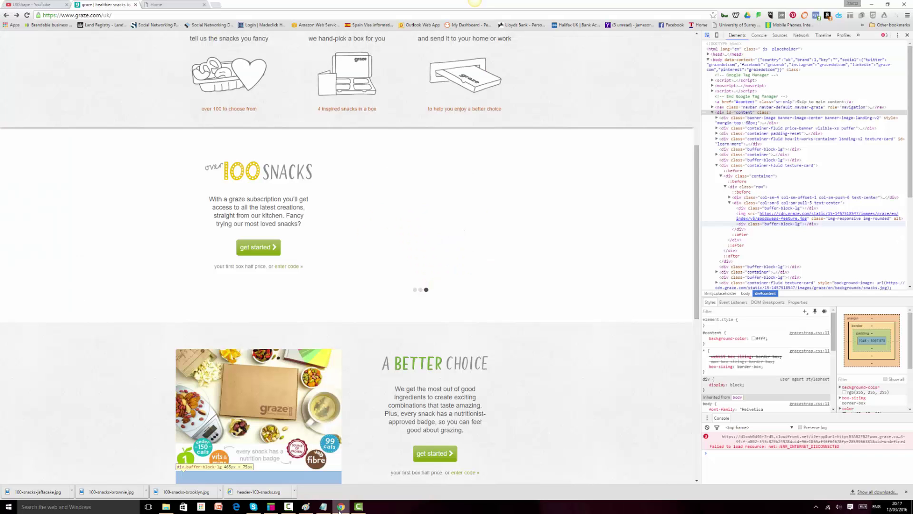
Return to Axure, align the 100 snacks text with the top of the product panel, and group them together.
click(341, 508)
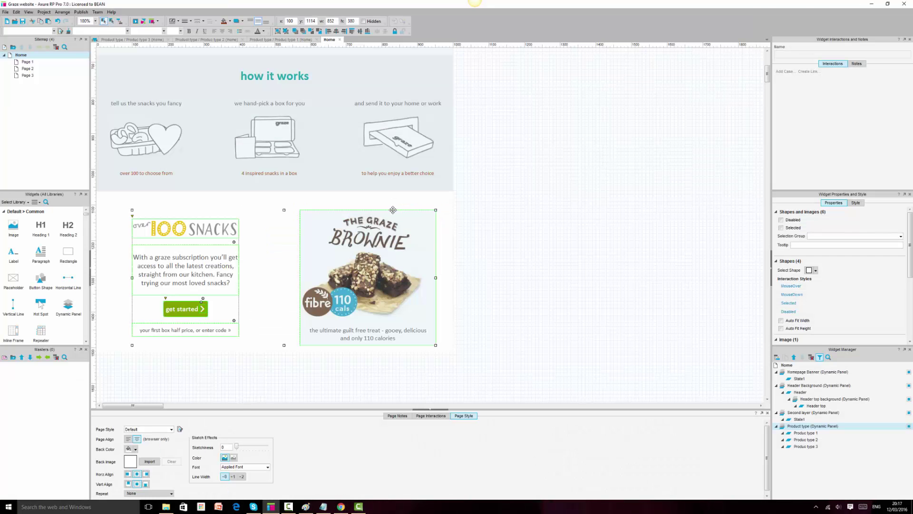
click(352, 31)
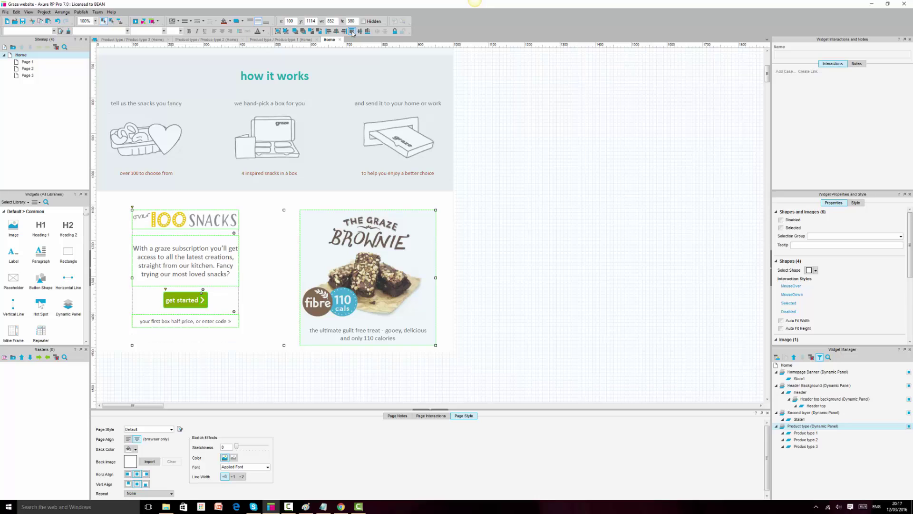
click(279, 32)
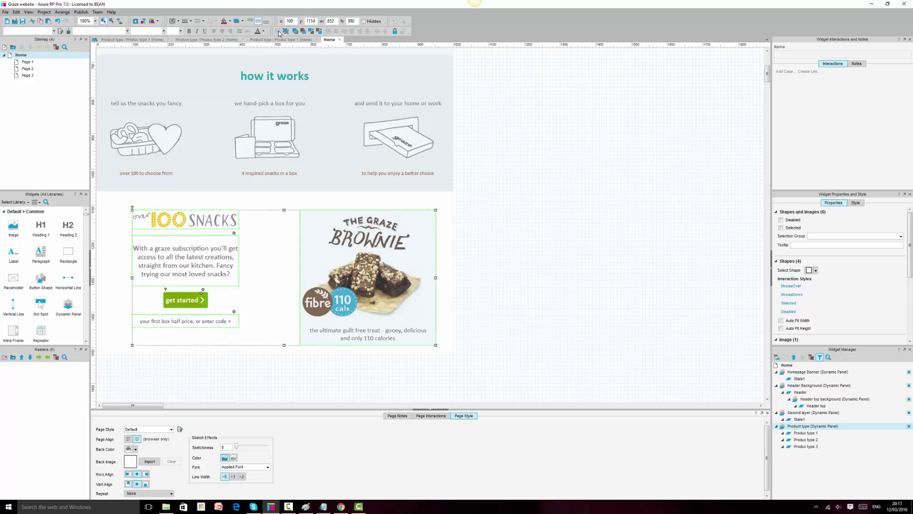
Align the snacks group to the middle and centre of the white section background.
ctrl+click(400, 203)
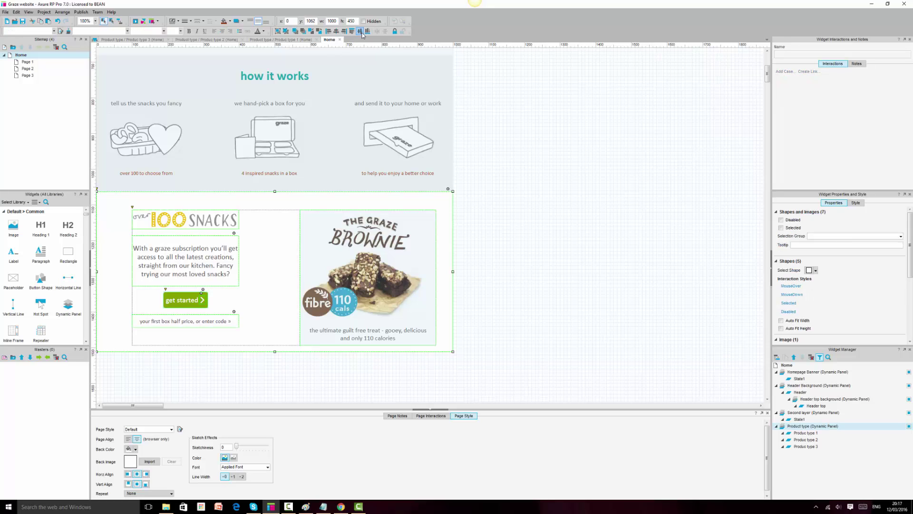
click(360, 32)
click(336, 31)
click(570, 223)
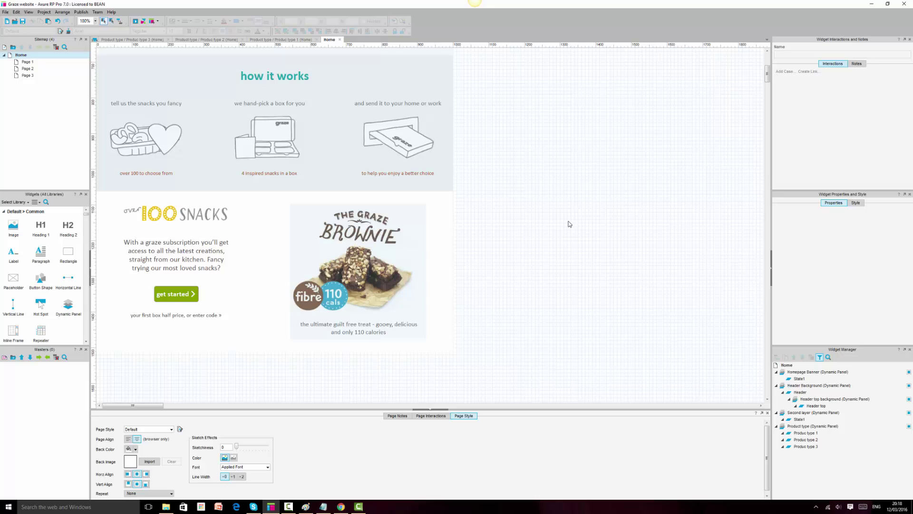
In the Product type 2 state, match the caption to the Product type 1 caption with font size 18 and Calibri.
double_click(808, 440)
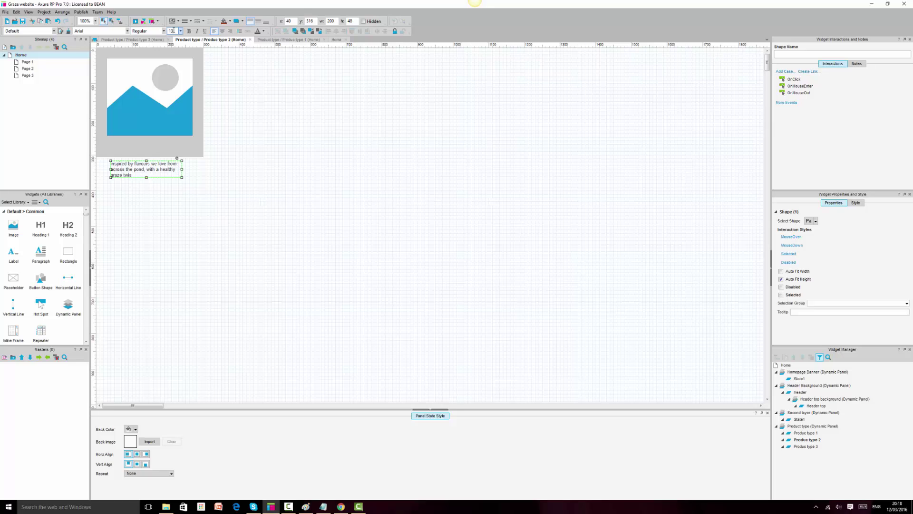
click(286, 40)
click(158, 171)
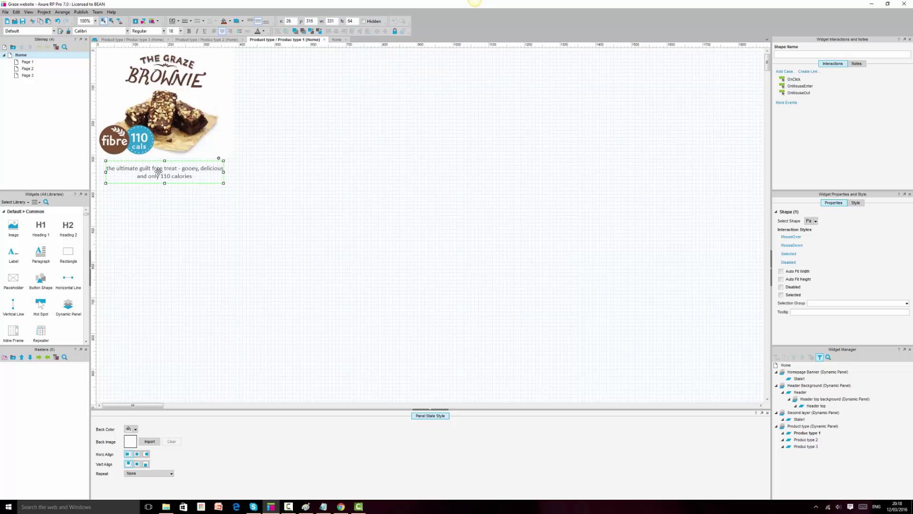
click(183, 40)
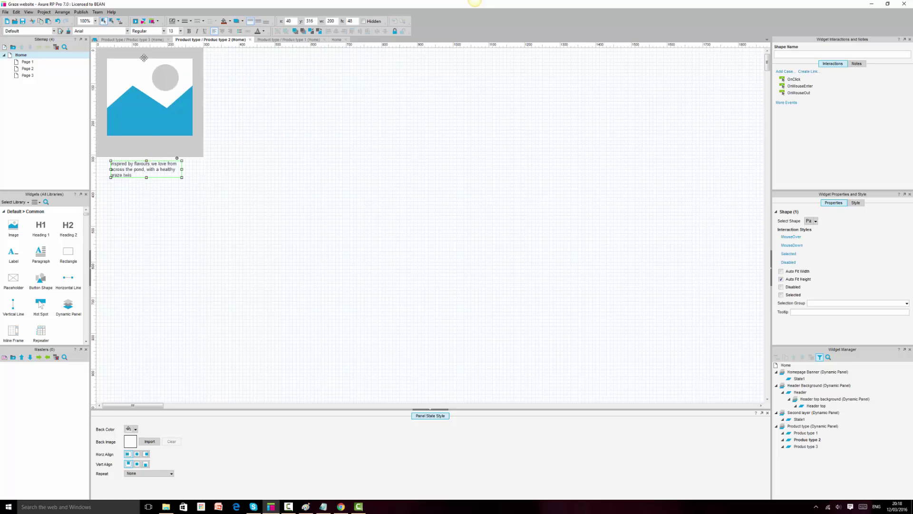
text(18)
key(Return)
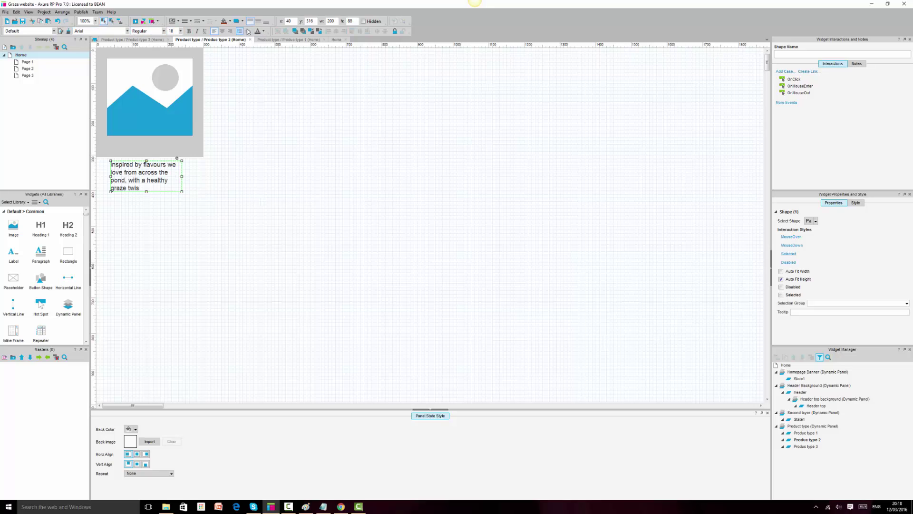
click(127, 31)
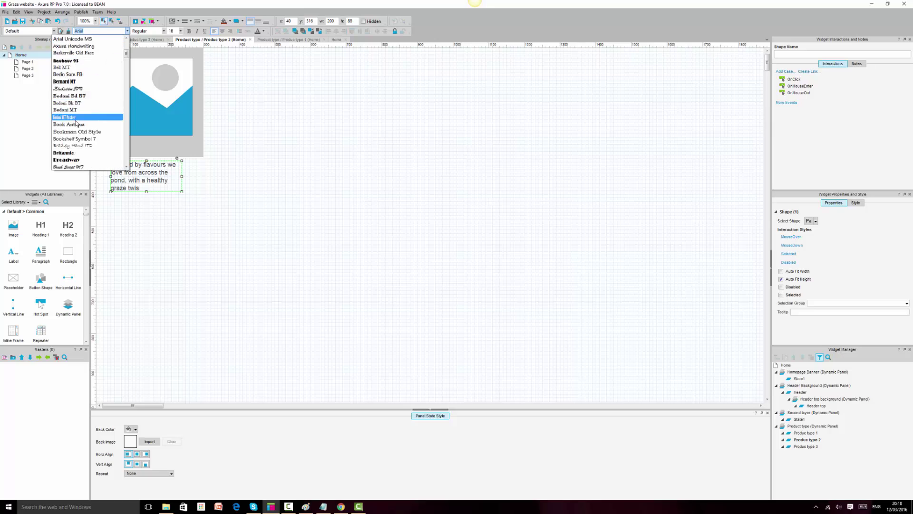
click(60, 109)
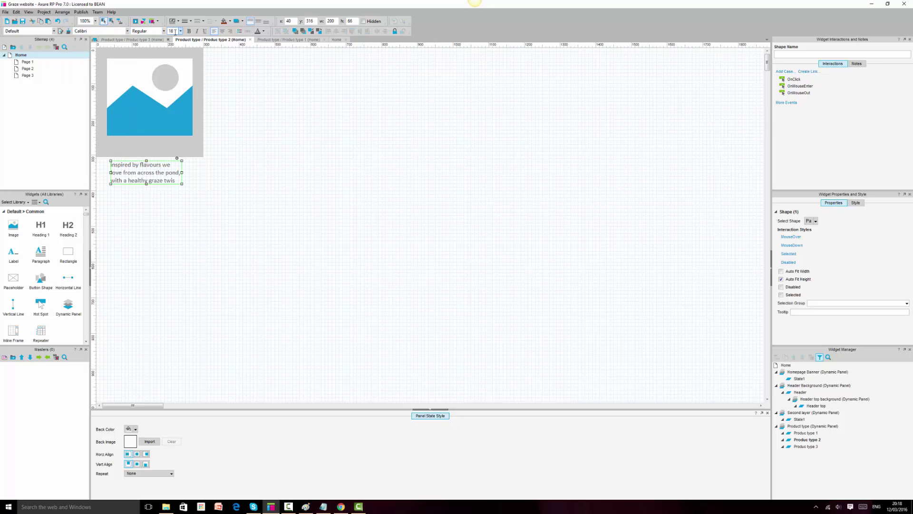
Centre the Product type 2 caption text horizontally and vertically, and widen its box to 270 at X 20.
click(223, 31)
click(258, 21)
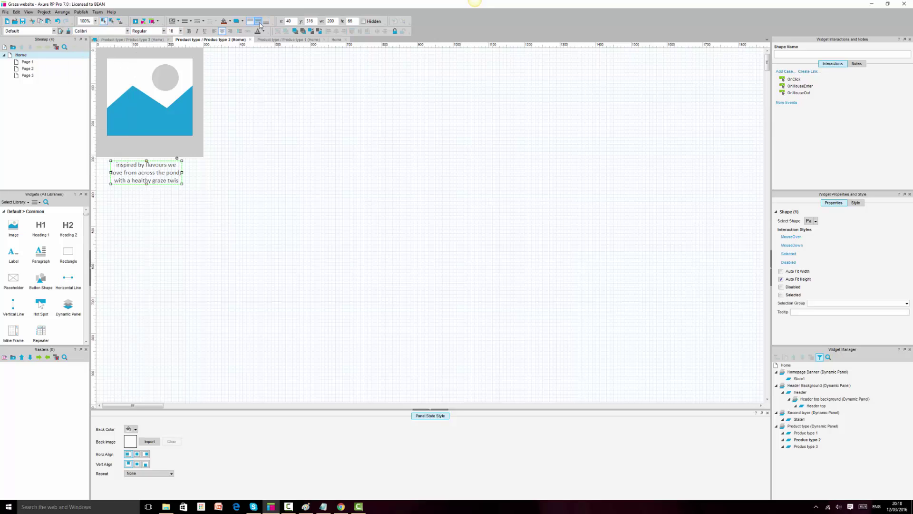
drag(111, 172, 103, 173)
mouse_move(182, 172)
mouse_down()
mouse_move(240, 172)
mouse_move(199, 173)
mouse_up()
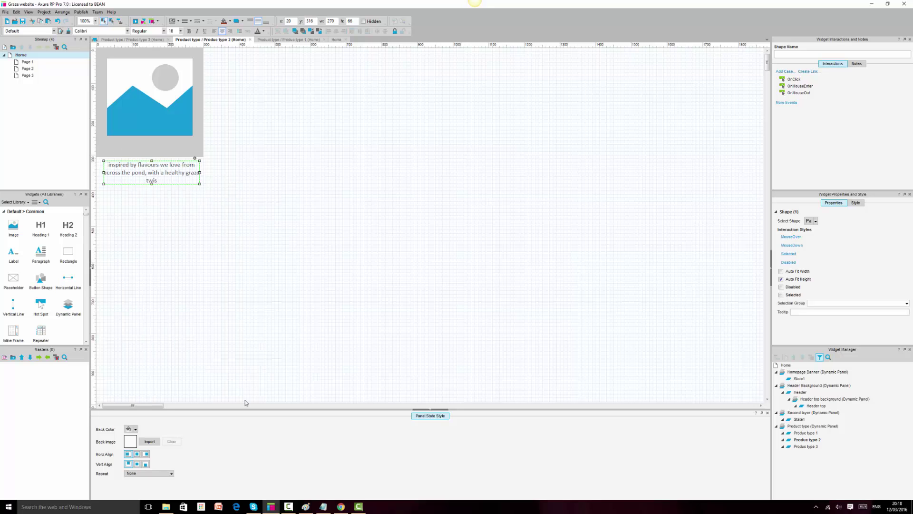
Show the Brooklyn Bites slide in the Graze website's snacks carousel to compare its caption.
click(341, 506)
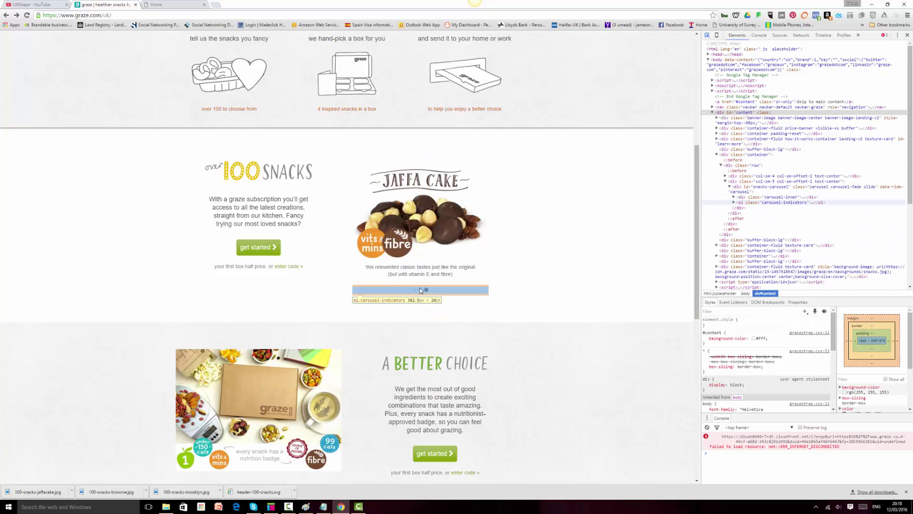
click(420, 291)
click(420, 290)
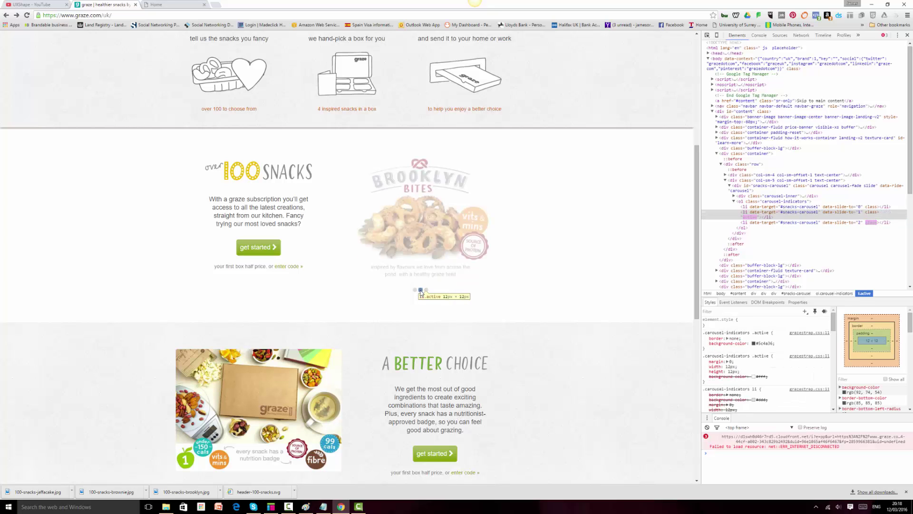
Switch to Axure RP and resize the Product type 2 caption to about 290 px wide, starting at x 10.
click(270, 506)
mouse_move(103, 173)
mouse_down()
mouse_move(115, 171)
mouse_move(100, 173)
mouse_up()
drag(199, 172, 202, 166)
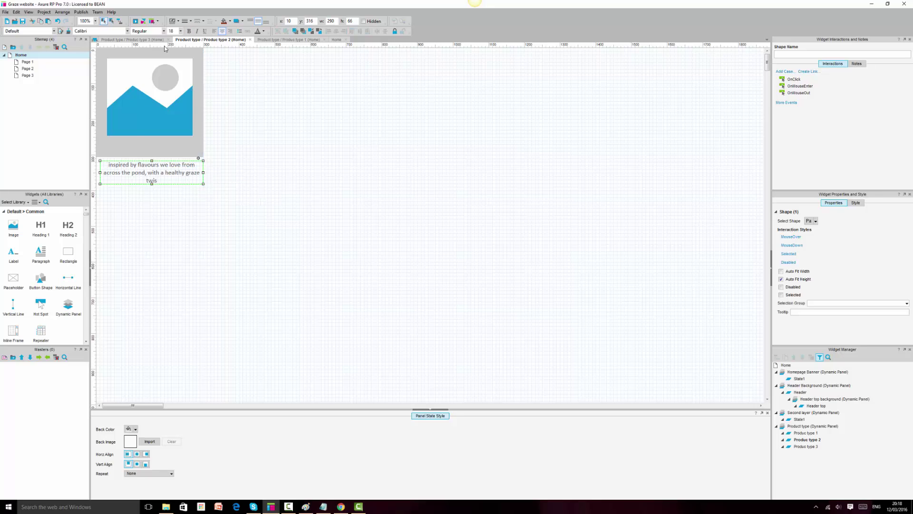
Set the width of the placeholder image in Product type 2 to 382.
click(166, 92)
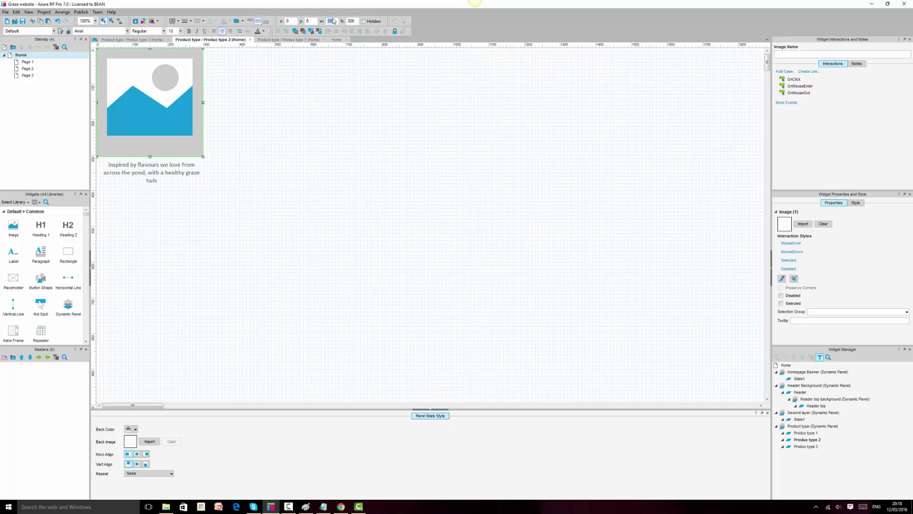
click(334, 21)
text(380)
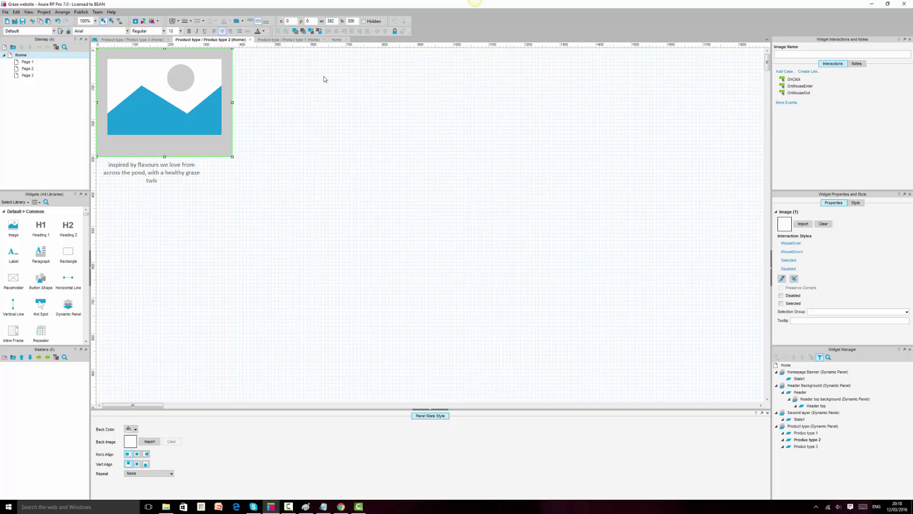
Resize the caption below the Product type 2 image to about 350 px wide and 64 px high.
click(197, 174)
drag(204, 173, 224, 174)
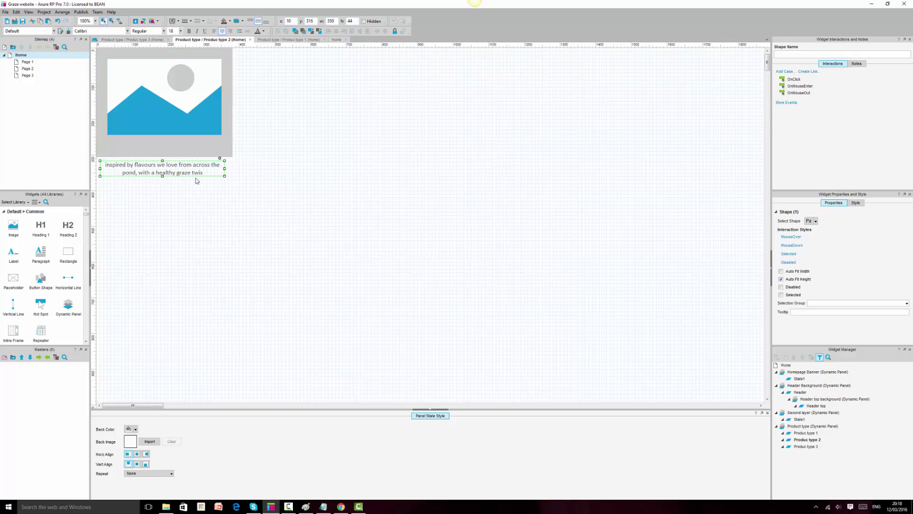
drag(163, 176, 162, 184)
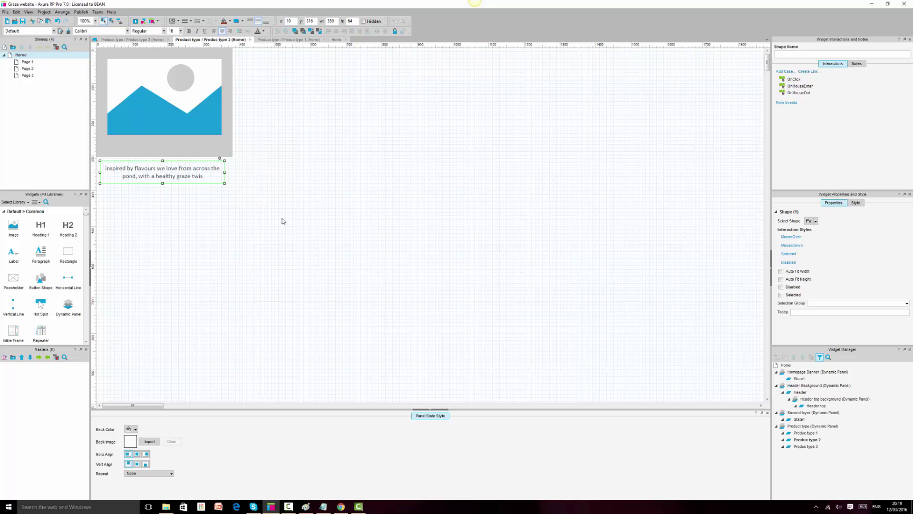
click(386, 227)
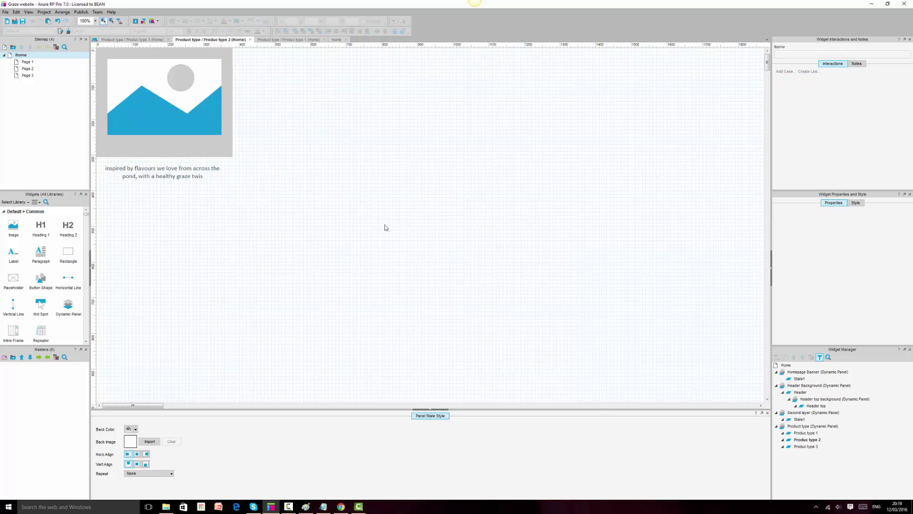
click(190, 167)
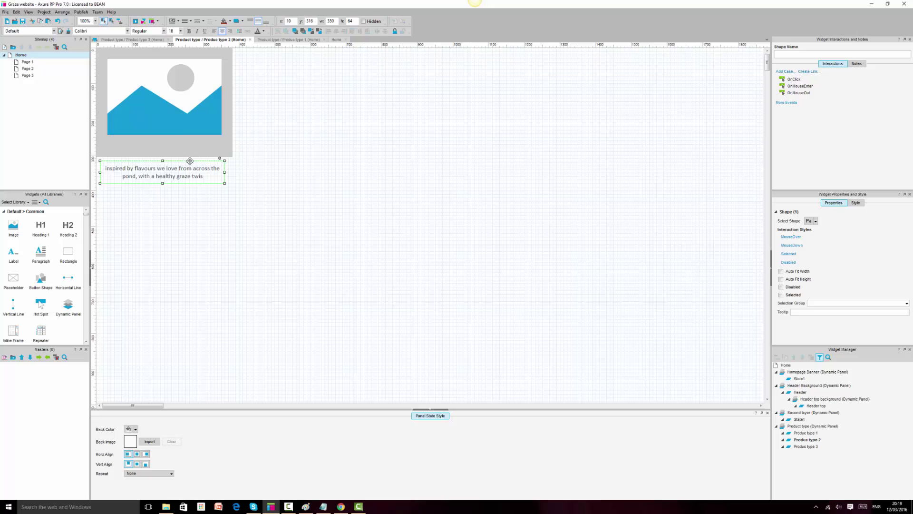
In the Product type 3 state, set the placeholder image's width to 382.
click(142, 40)
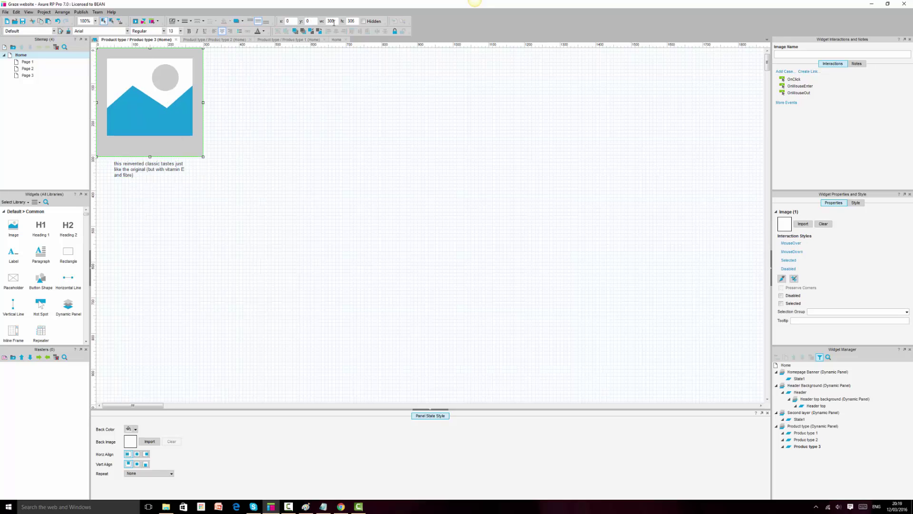
text(382)
key(Return)
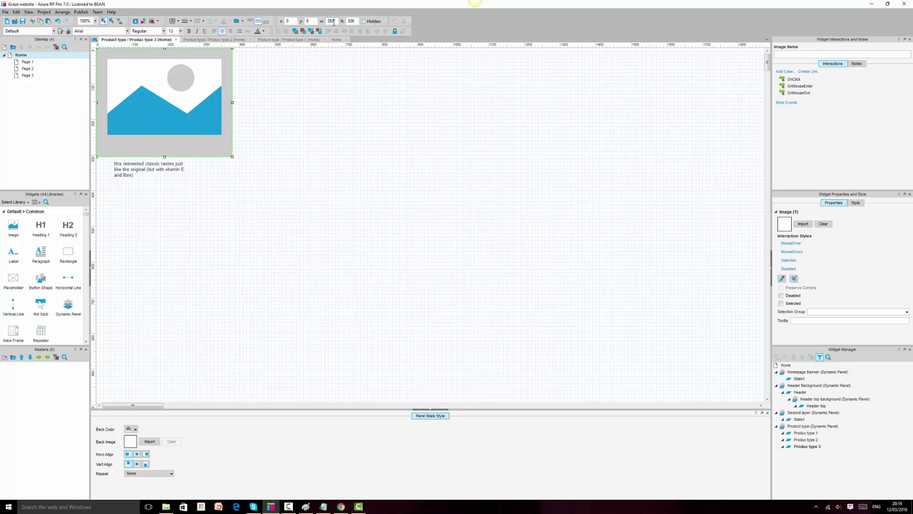
Format the Product type 3 caption at font size 18 with its text centred horizontally and vertically.
click(126, 168)
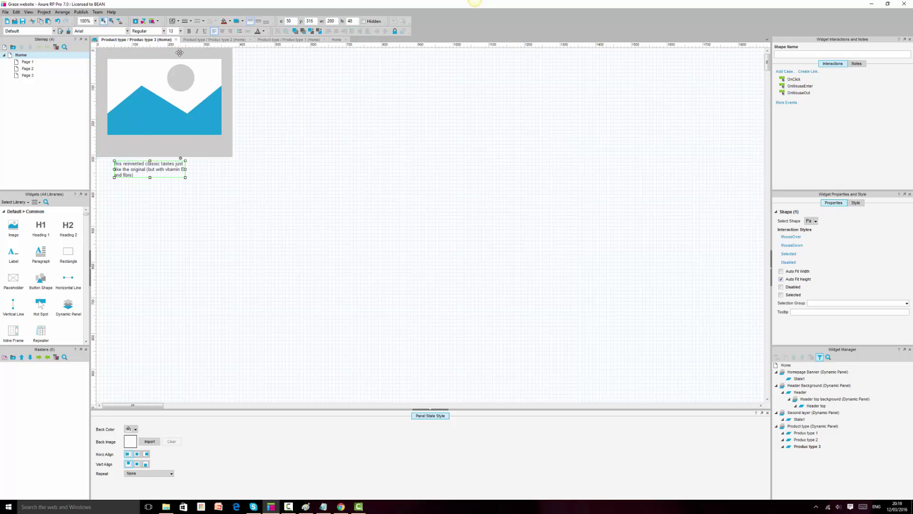
text(18)
key(Return)
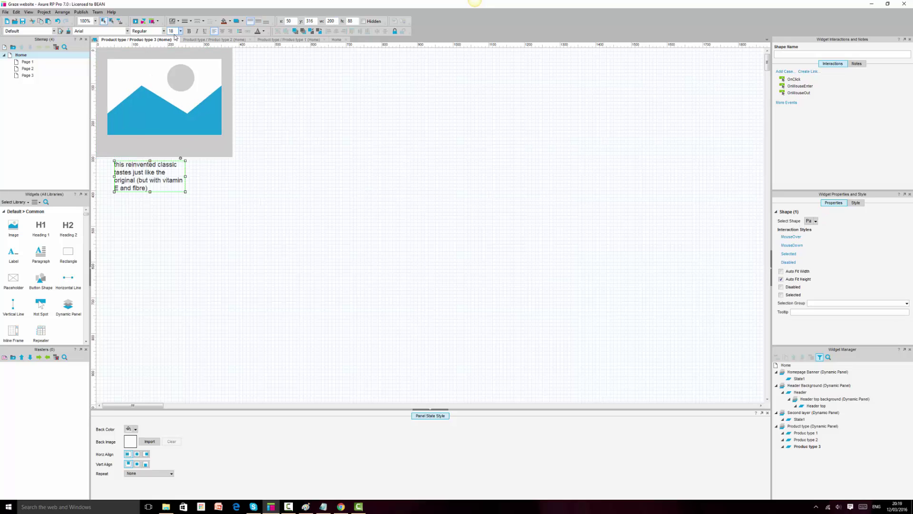
click(258, 21)
click(222, 31)
Resize the Product type 3 caption to about 340 by 74 px at x 20 and set its font to Calibri.
drag(185, 176, 225, 180)
drag(114, 172, 103, 169)
drag(161, 178, 164, 187)
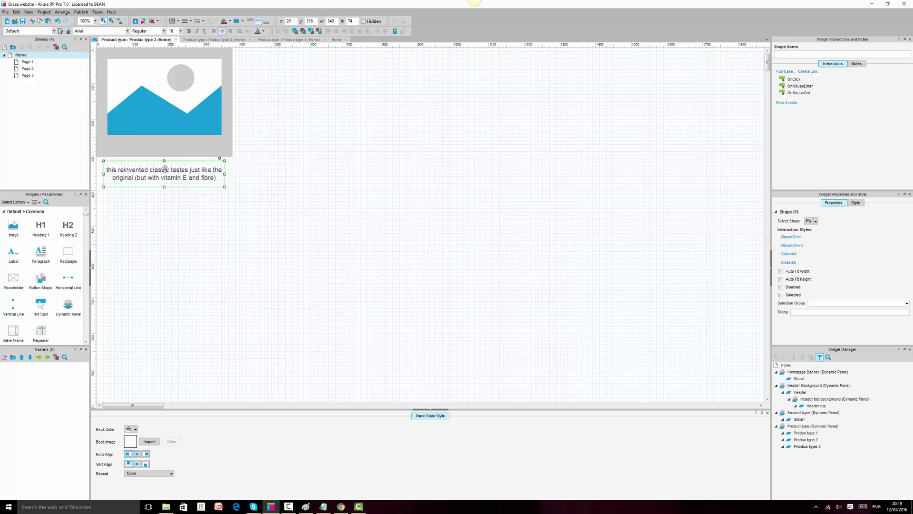
click(127, 31)
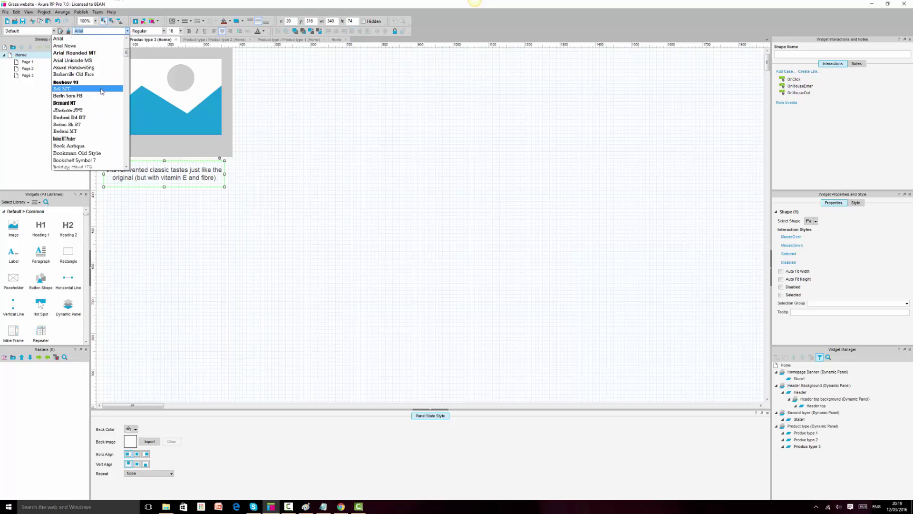
click(66, 153)
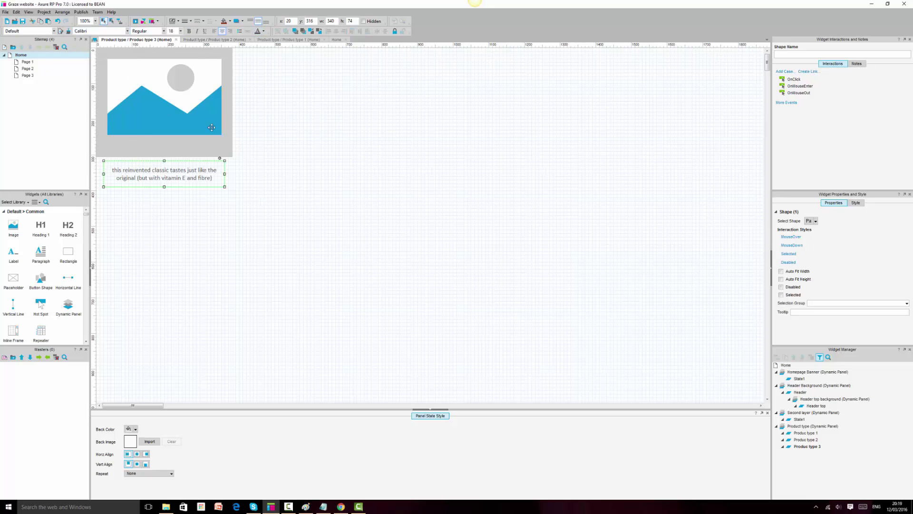
Check the third snacks carousel slide on the Graze site in Chrome, then in Axure RP widen the caption to about 362 px.
click(341, 507)
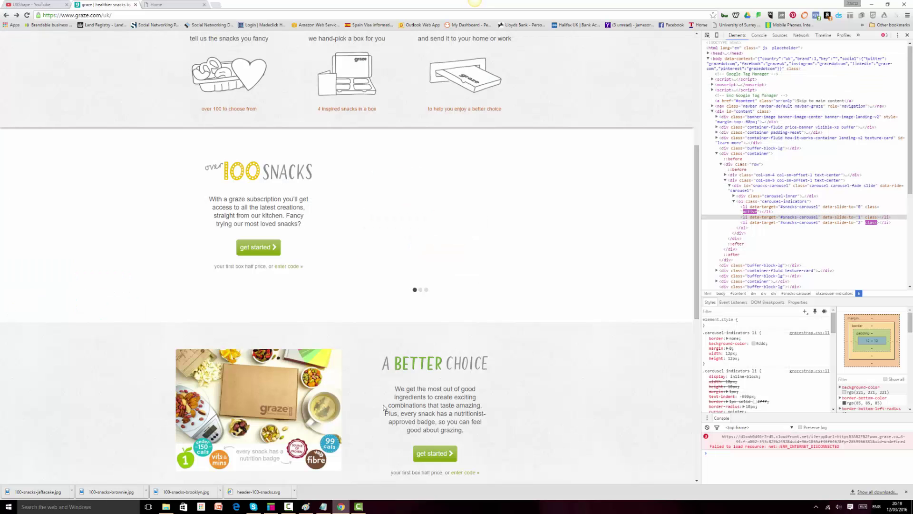
click(426, 290)
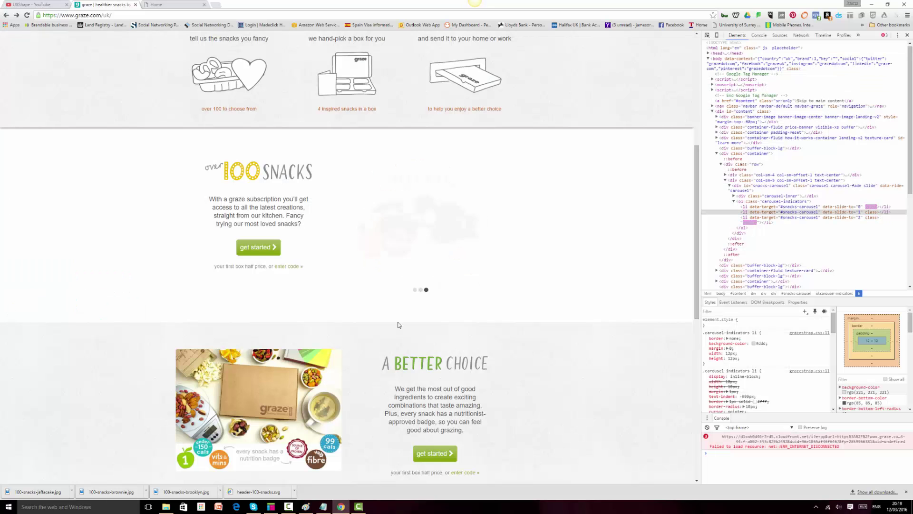
click(270, 506)
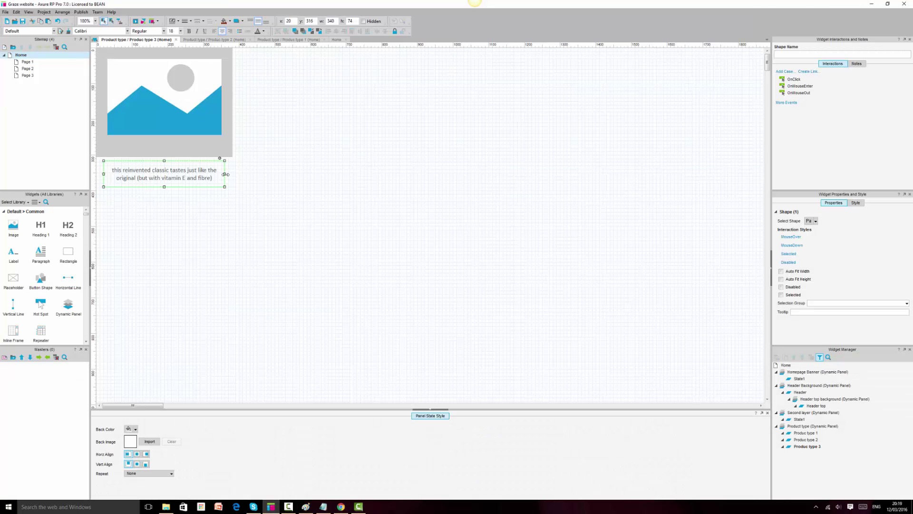
drag(224, 174, 232, 174)
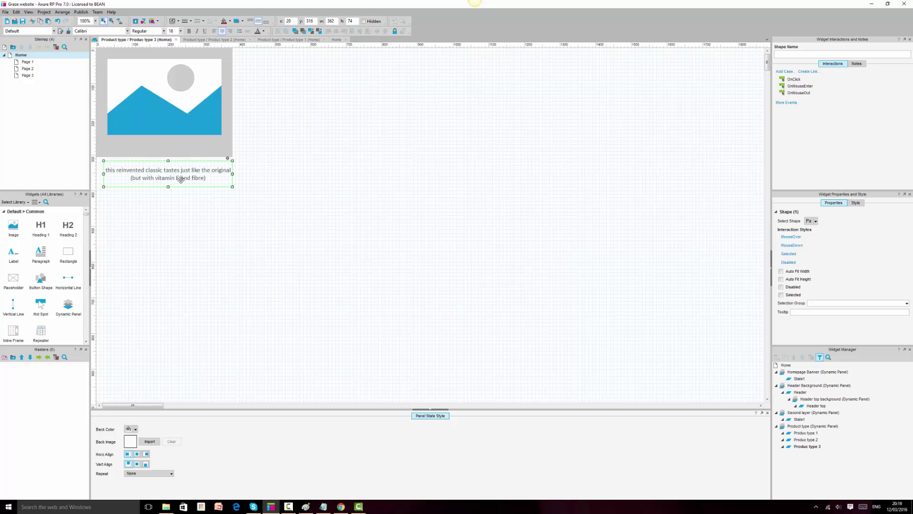
Align the Product type 3 image and its caption on their horizontal centres.
click(159, 90)
ctrl+click(161, 163)
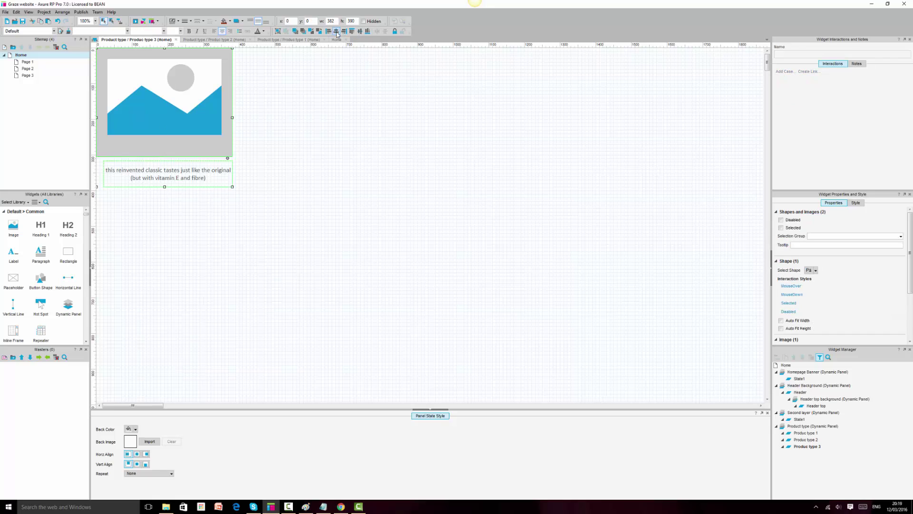
click(346, 150)
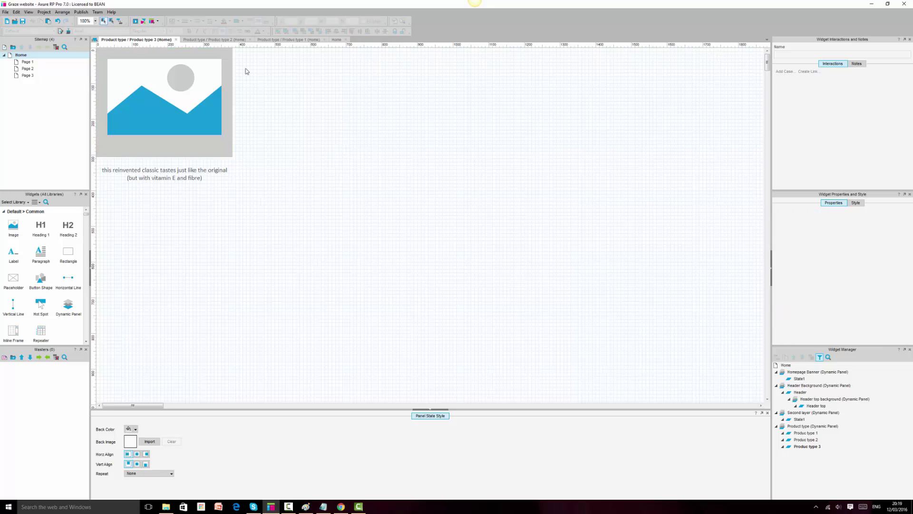
Align the Product type 2 image and its caption on their horizontal centres.
click(236, 41)
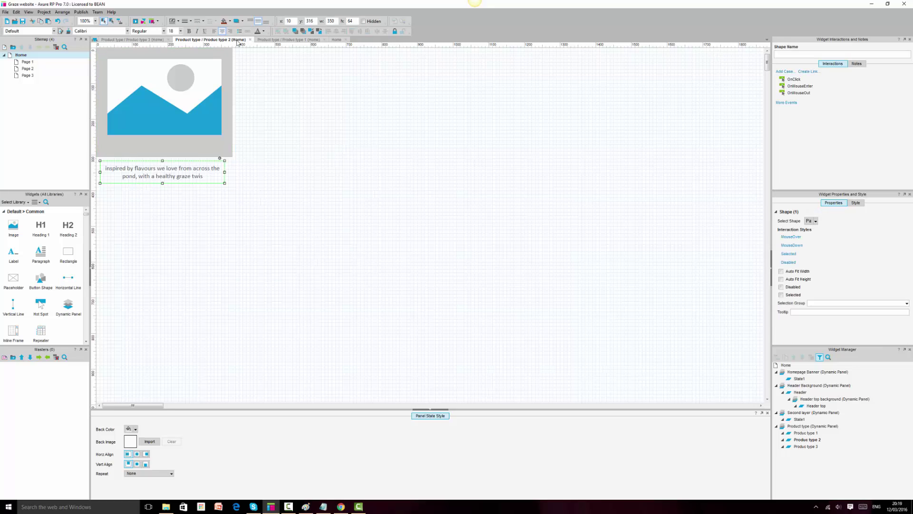
ctrl+click(183, 128)
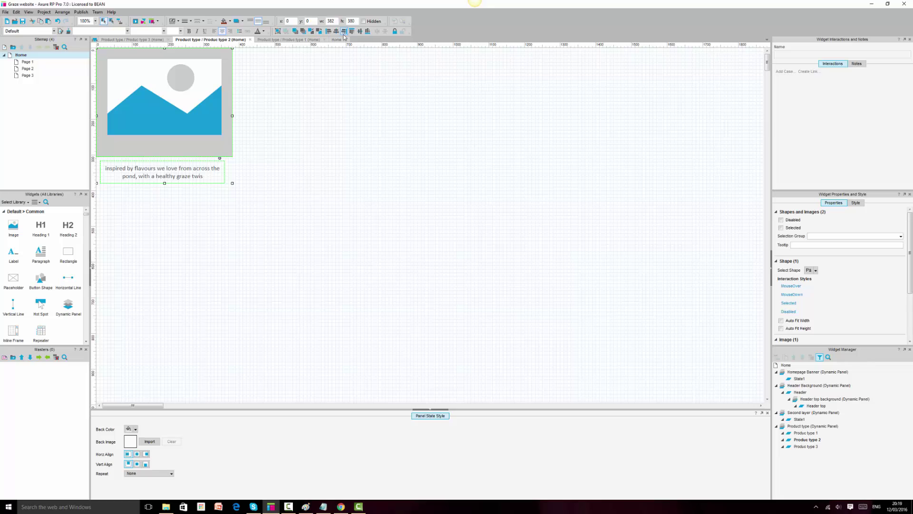
click(339, 32)
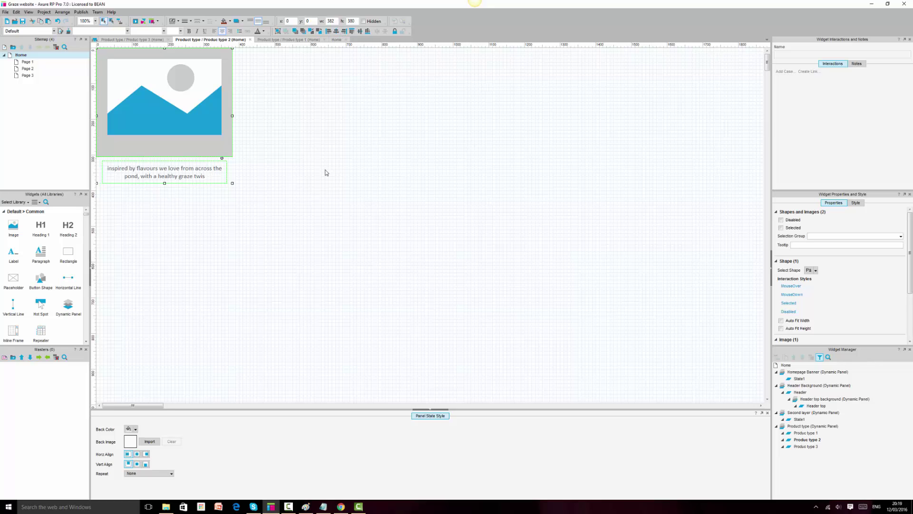
click(301, 200)
Align the brownie image and its caption in Product type 1 on their horizontal centres.
click(274, 40)
click(187, 105)
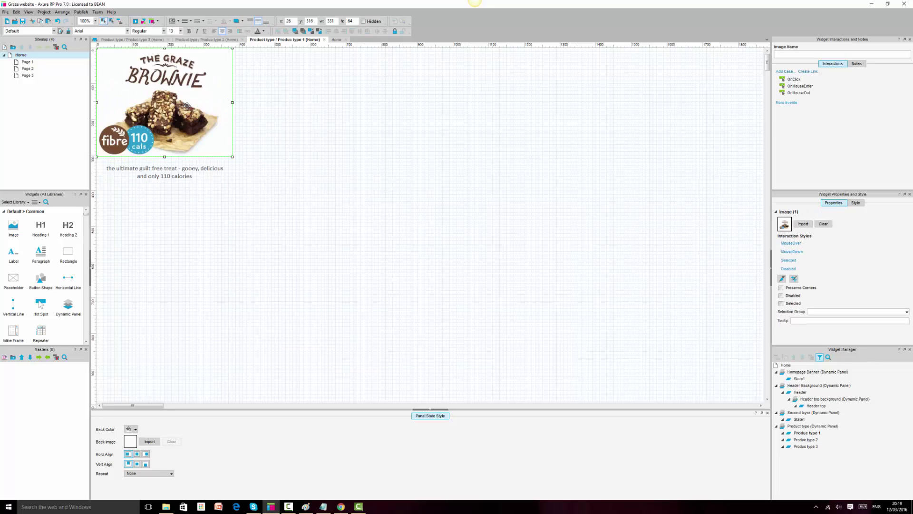
ctrl+click(175, 175)
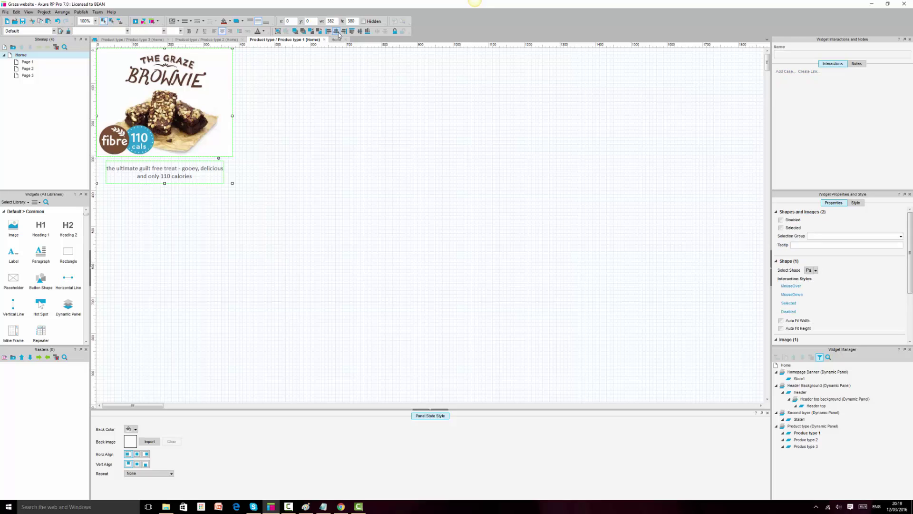
click(350, 202)
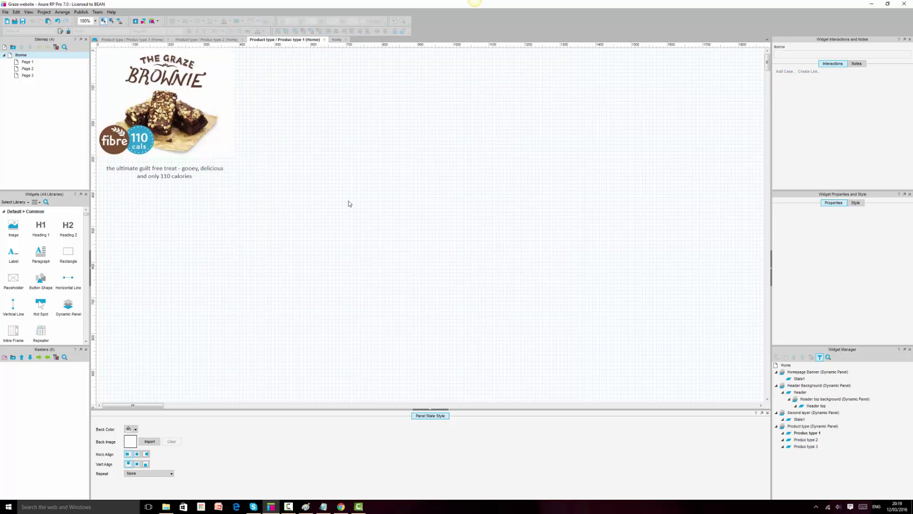
Import 100-snacks-brooklyn into the Product type 2 image placeholder without autosizing to the image.
click(231, 40)
double_click(162, 114)
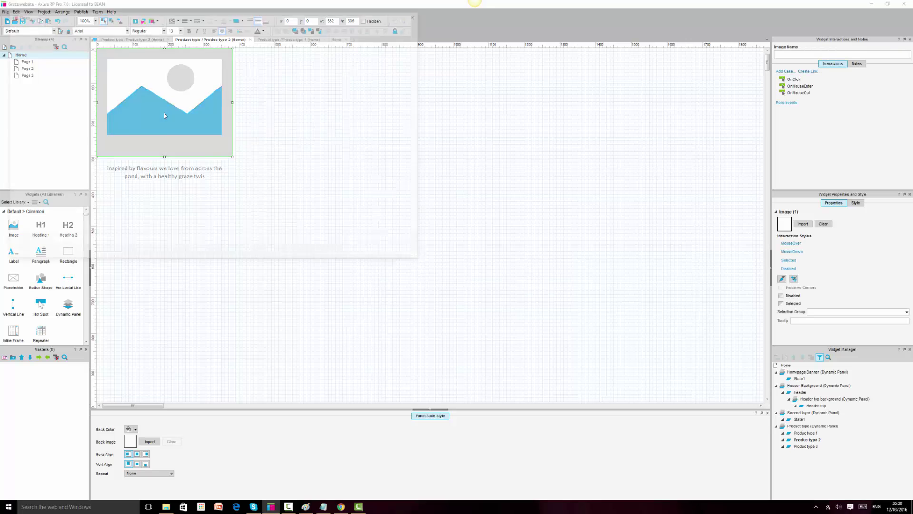
click(86, 65)
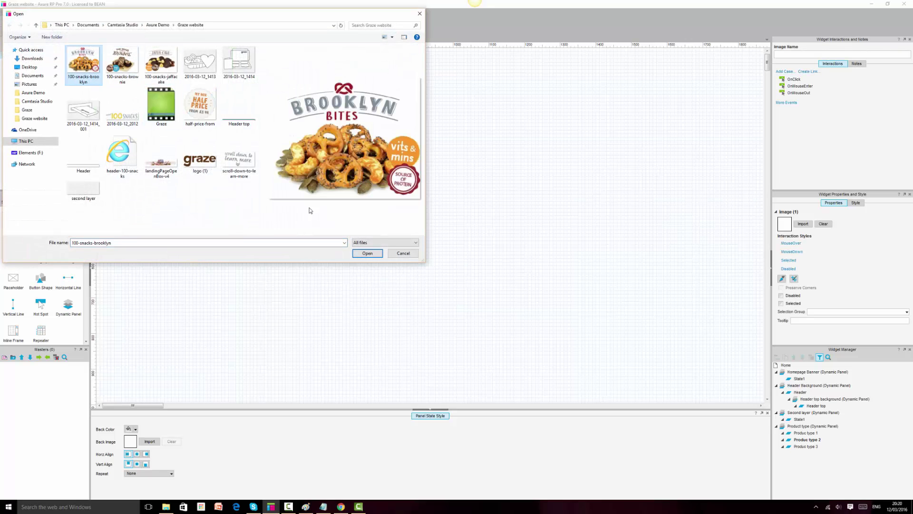
click(361, 256)
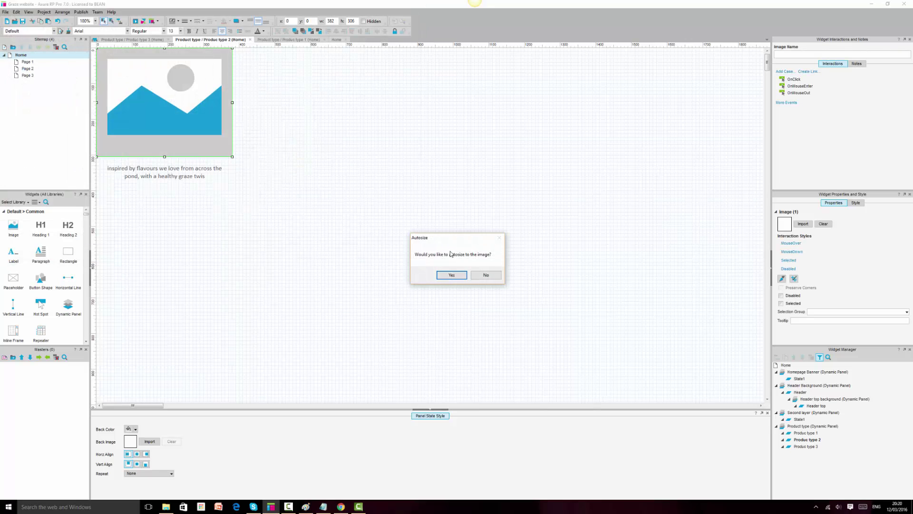
click(483, 275)
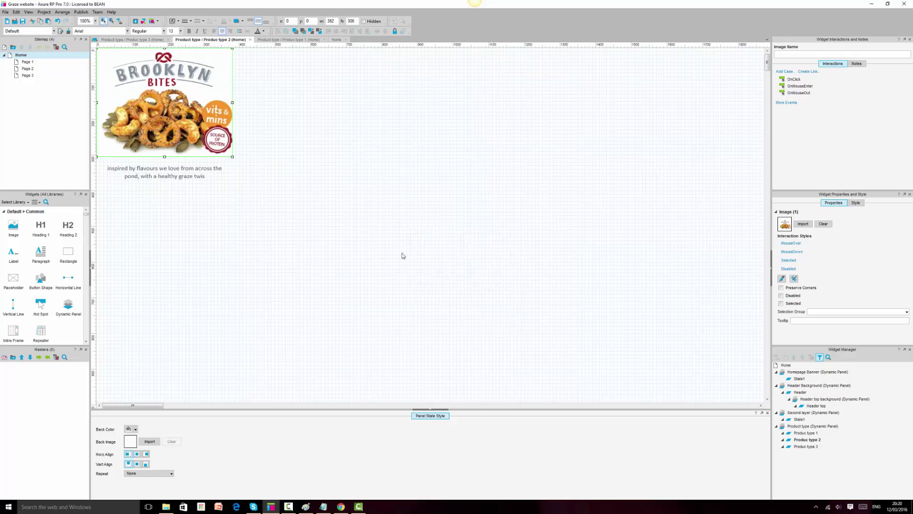
click(305, 117)
Import 100-snacks-jaffacake into the Product type 3 image placeholder without autosizing to the image.
click(141, 39)
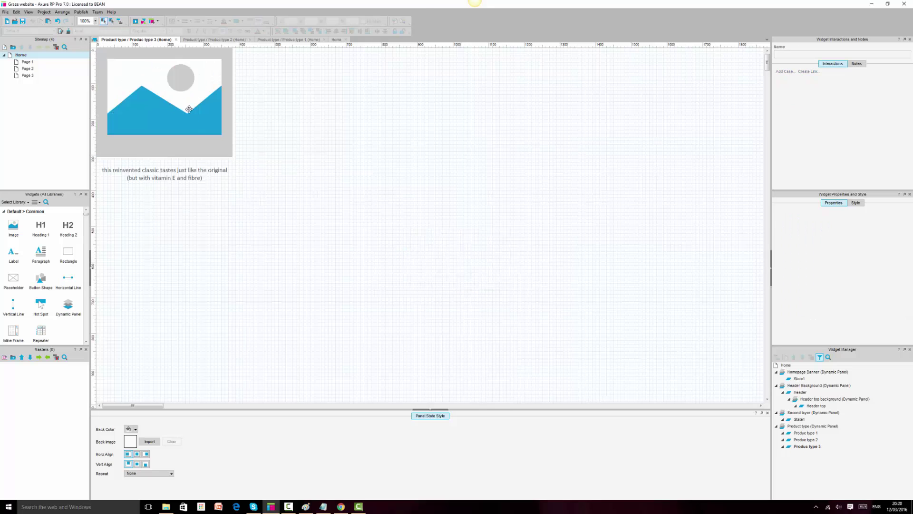
double_click(100, 63)
click(159, 67)
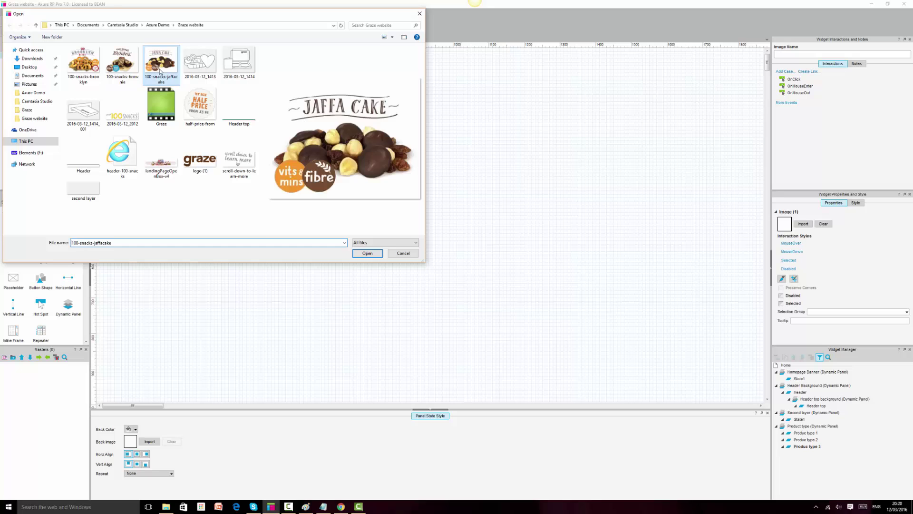
click(380, 255)
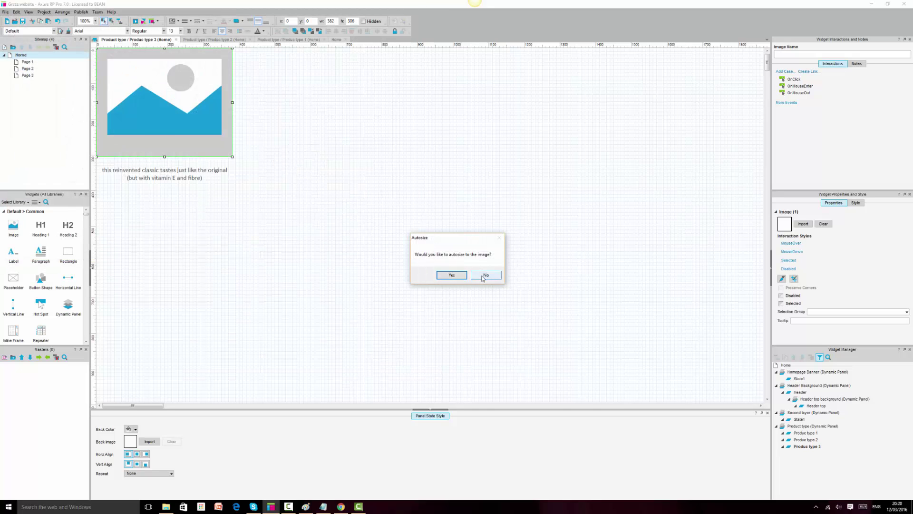
click(483, 276)
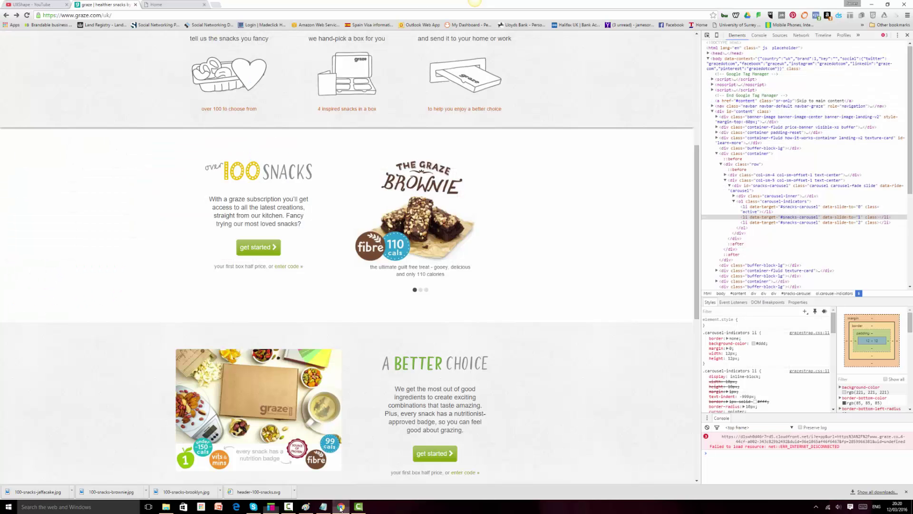
Switch to Chrome, close the developer tools on the Graze page, and reload the Home prototype preview with the downloads bar dismissed.
click(341, 507)
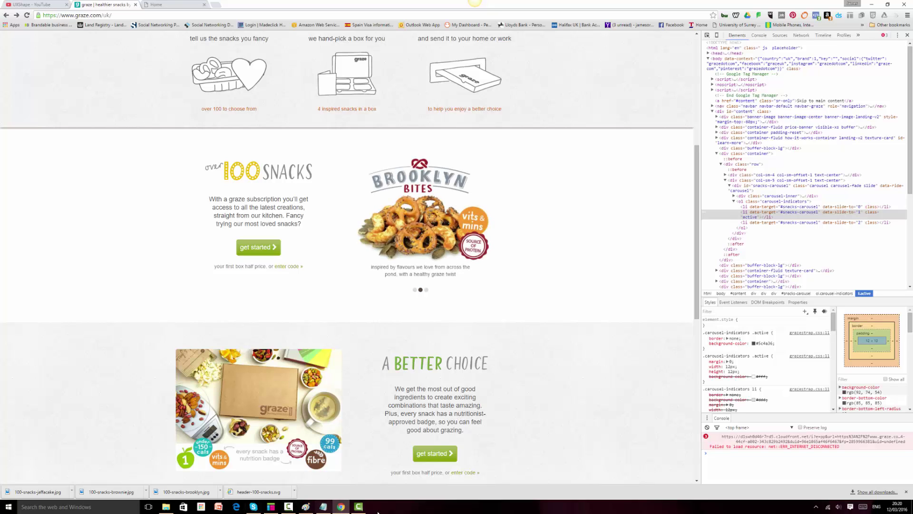
click(907, 36)
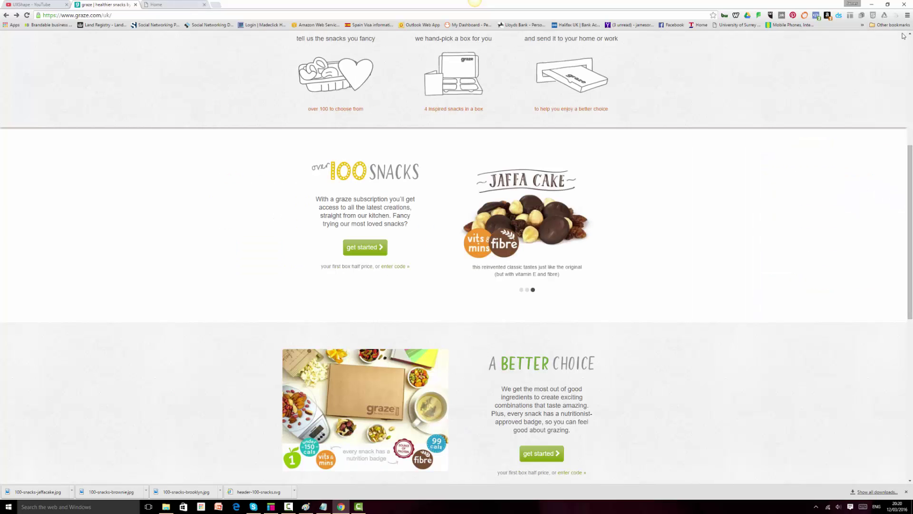
click(168, 3)
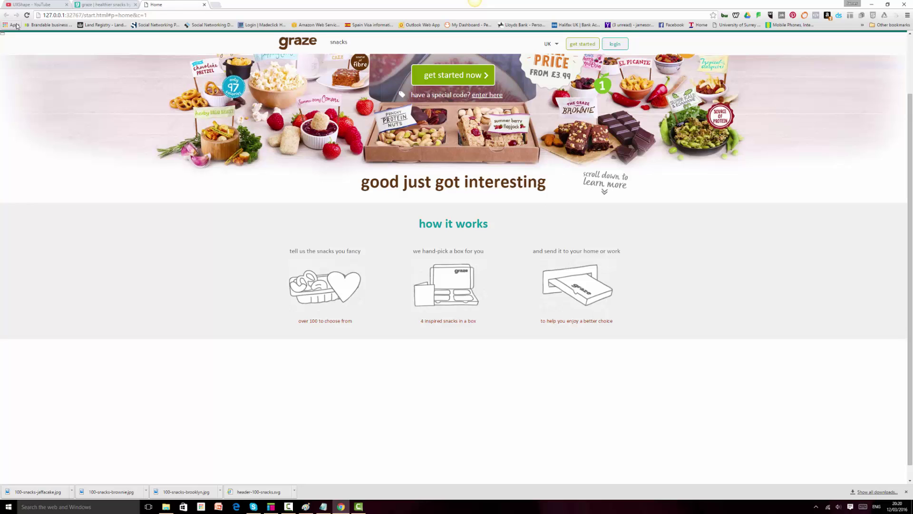
click(27, 15)
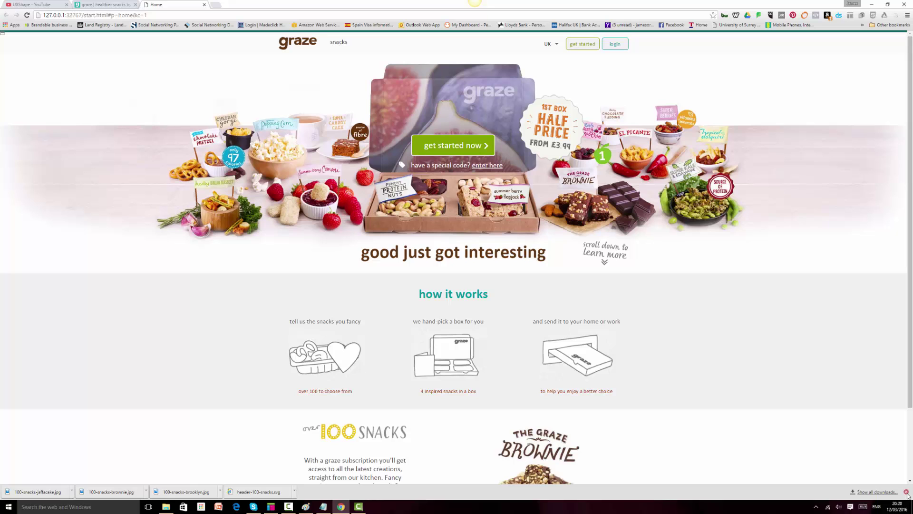
click(906, 492)
Compare the Home prototype preview with the live Graze homepage, from the banner to the 100 snacks section.
drag(911, 205, 911, 304)
drag(912, 227, 912, 170)
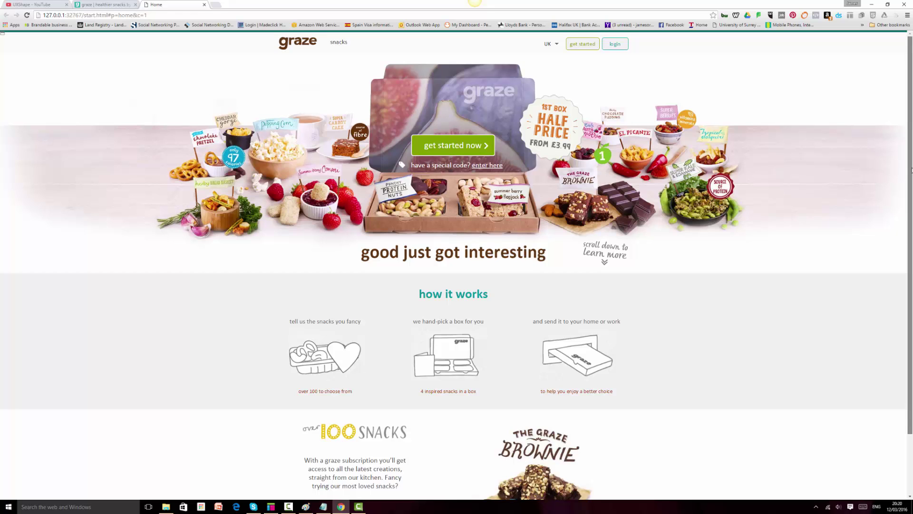
key(ctrl+shift+Tab)
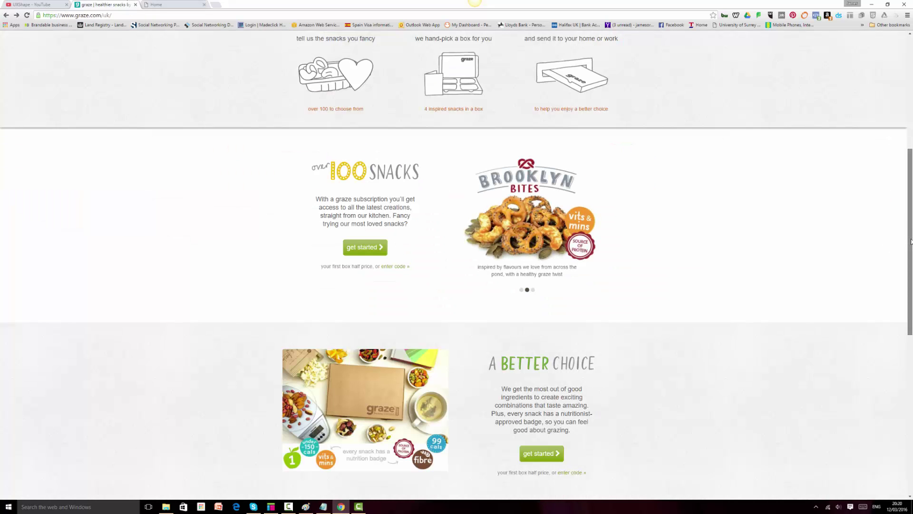
drag(910, 199, 893, 71)
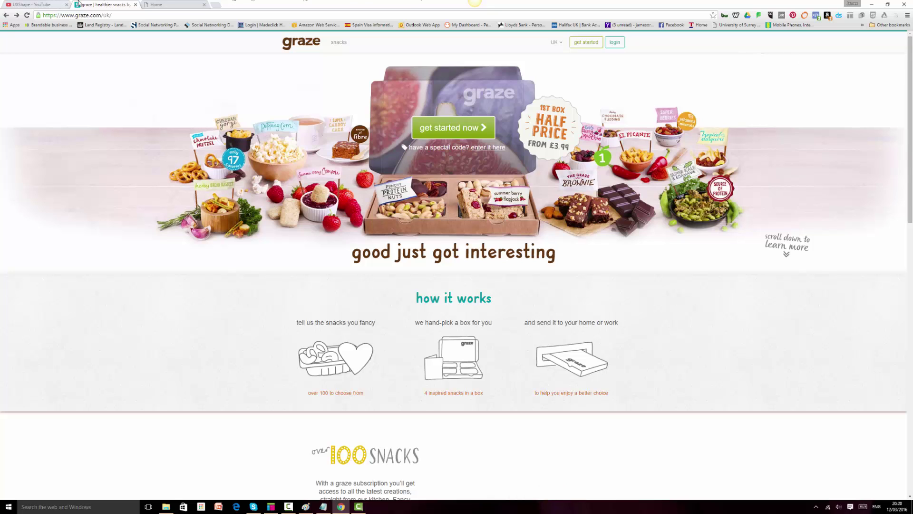
click(159, 4)
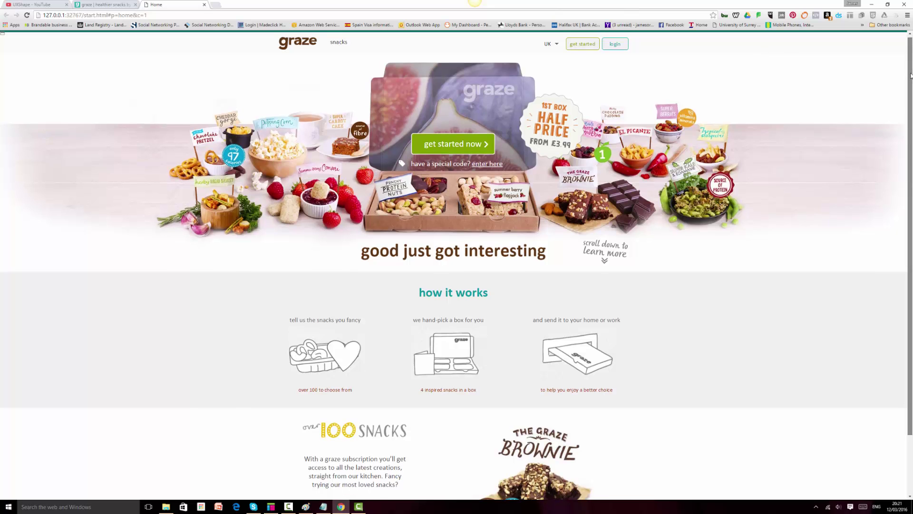
drag(910, 70, 910, 153)
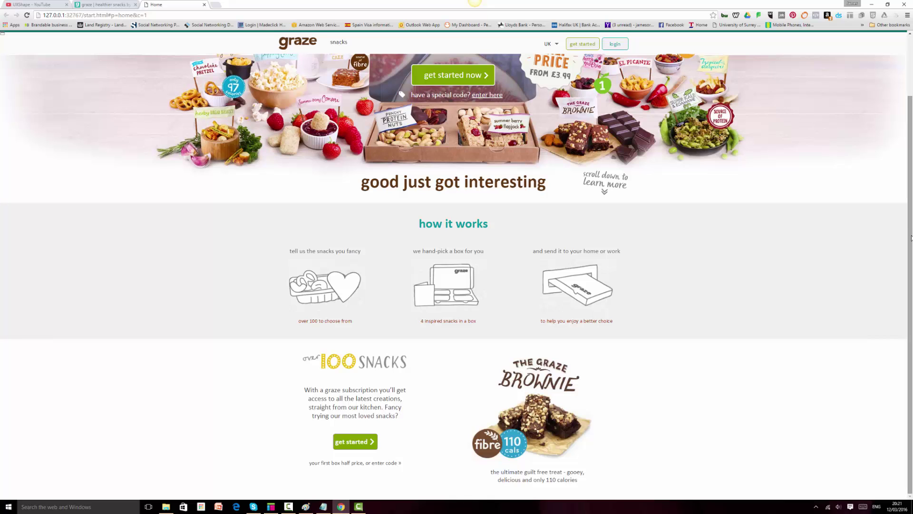
Examine the indicator dots of the live Graze snacks carousel by showing its second and third slides.
click(95, 5)
scroll(602, 233, down, 7)
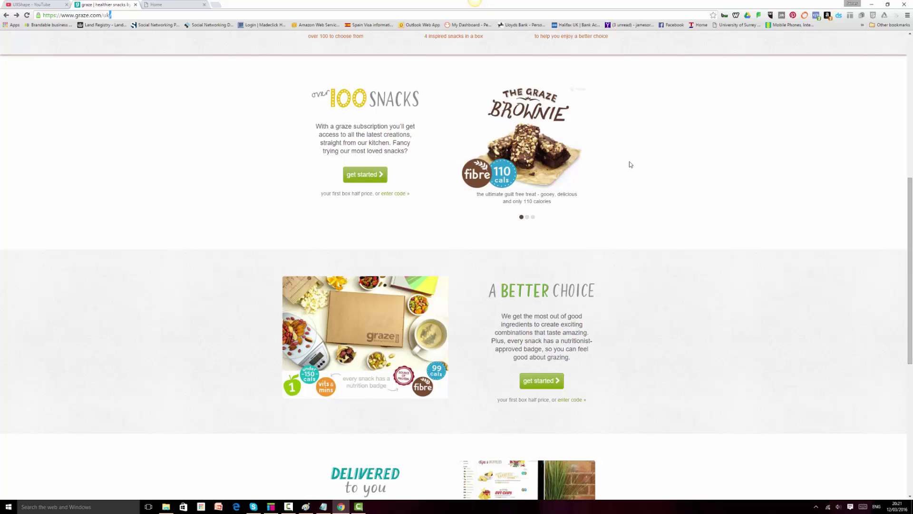
click(528, 217)
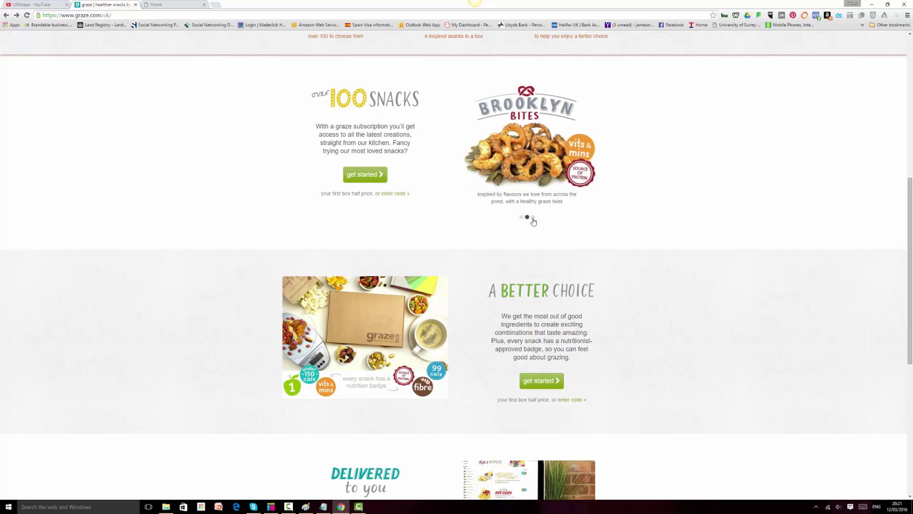
click(533, 218)
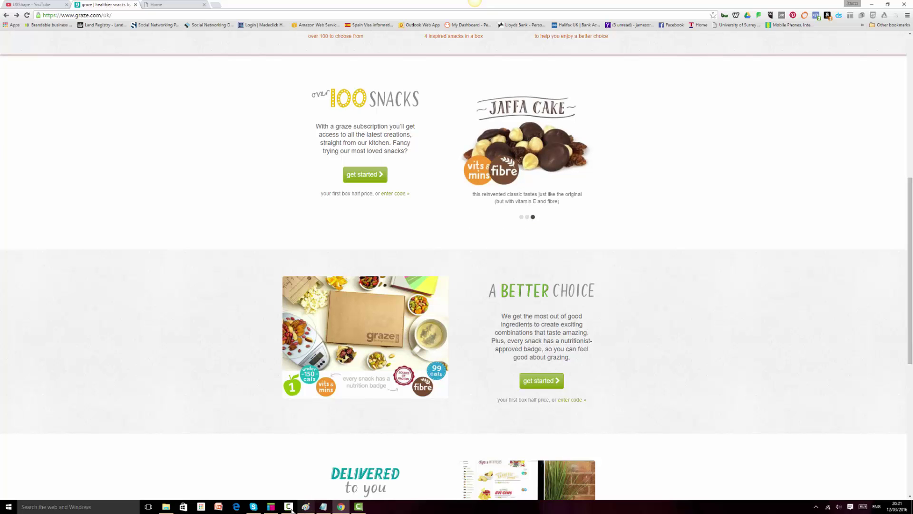
Switch to Axure RP and place a circle about 30 by 30 in the empty area below the snacks section of the Home page.
click(272, 508)
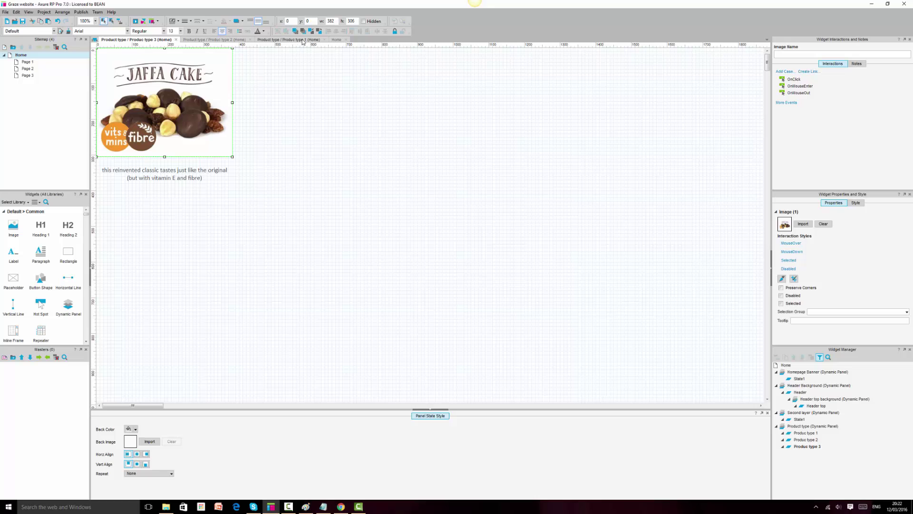
click(336, 40)
click(591, 179)
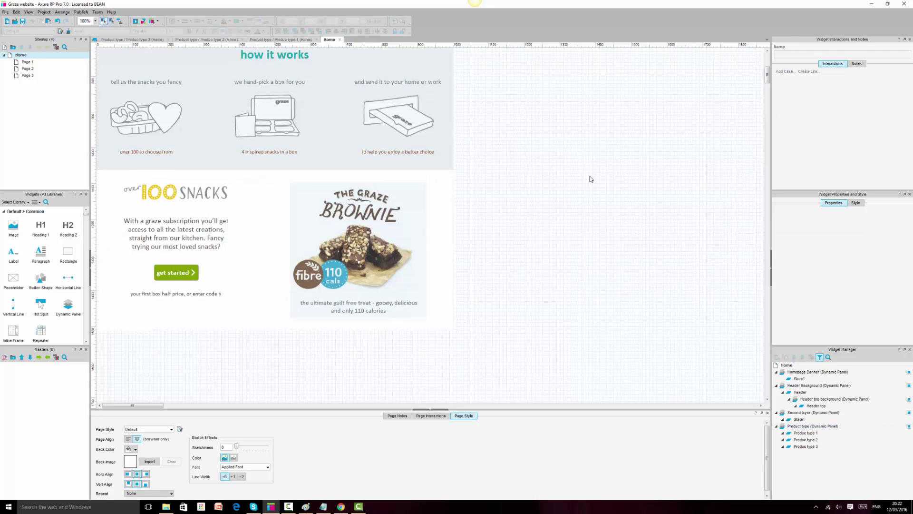
scroll(571, 167, down, 3)
drag(71, 255, 318, 334)
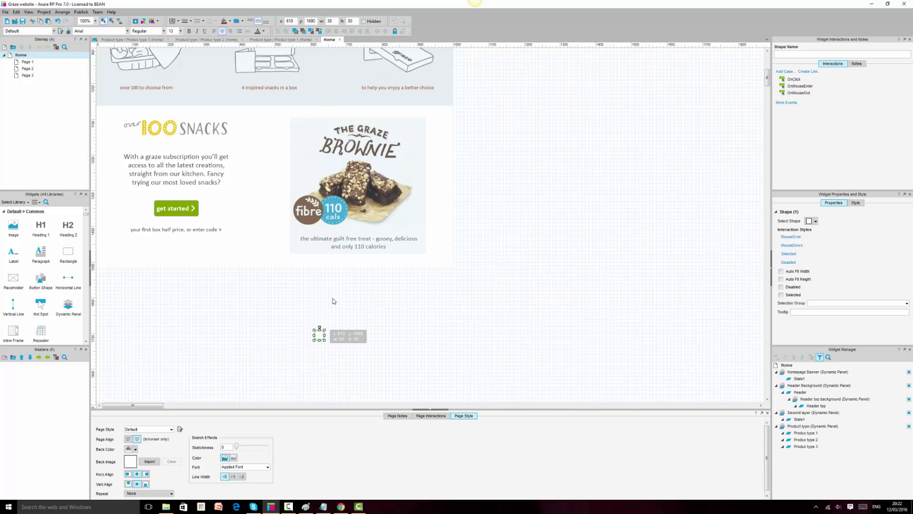
Set the circle's width and height to 10.
click(332, 22)
text(10)
key(Tab)
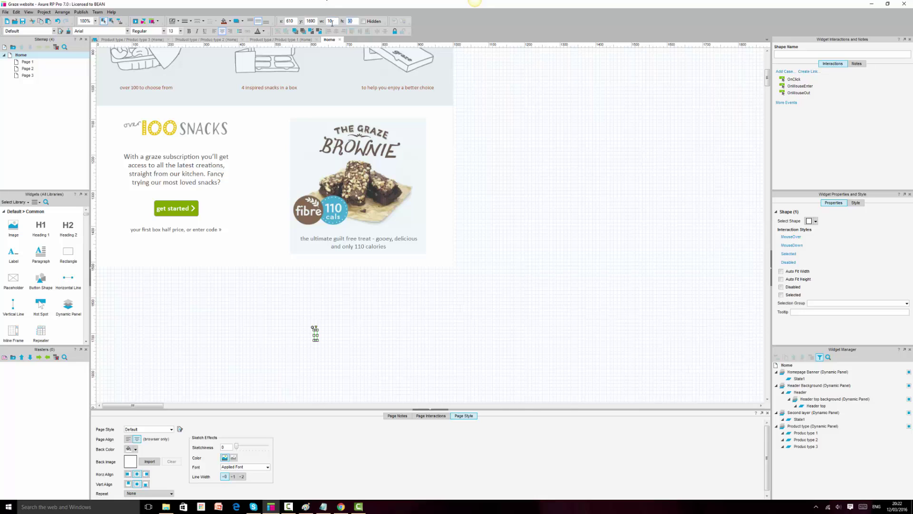
click(367, 373)
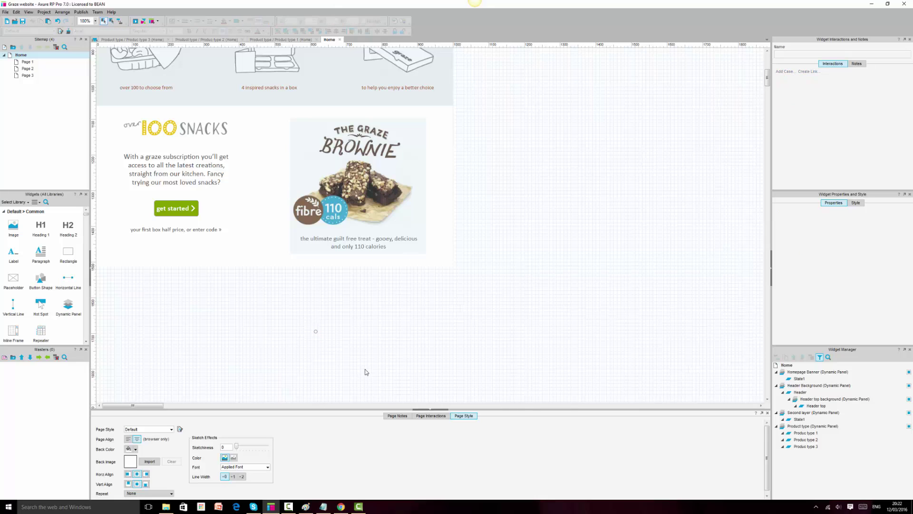
Set the circle's width and height to 20.
click(316, 331)
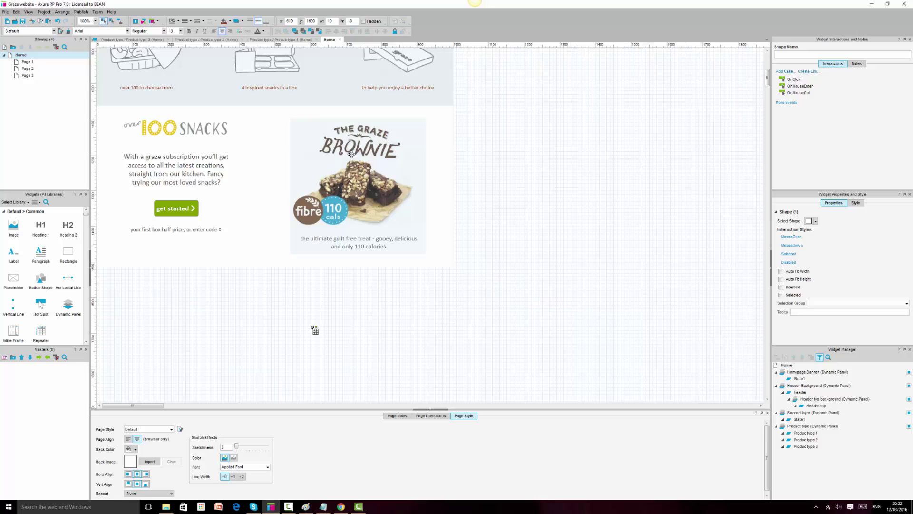
click(335, 23)
text(20)
key(Tab)
text(20)
key(Return)
click(500, 349)
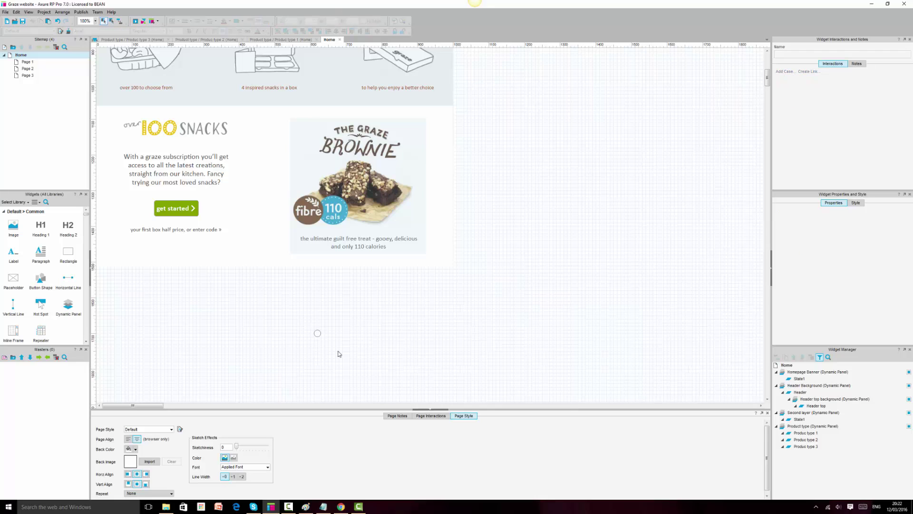
Set the circle's width and height to 15.
click(316, 332)
click(334, 21)
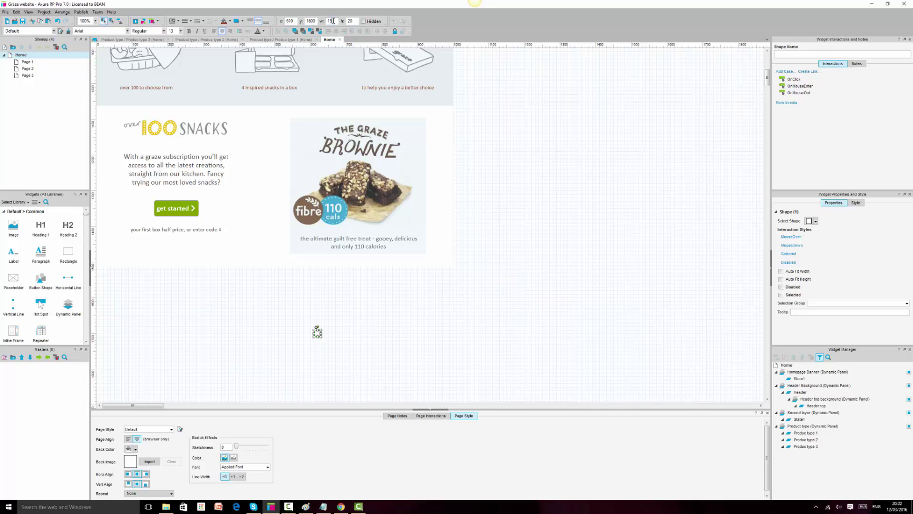
key(Tab)
text(1)
key(Return)
click(301, 341)
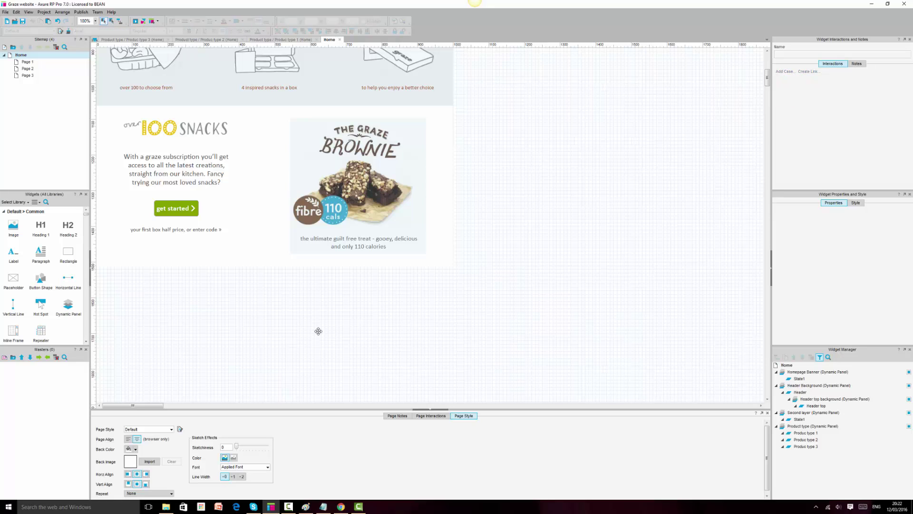
Move the circle beneath the brownie caption and duplicate it into an evenly spaced row of three, starting at about x 675, y 1487.
click(316, 330)
drag(316, 330, 342, 265)
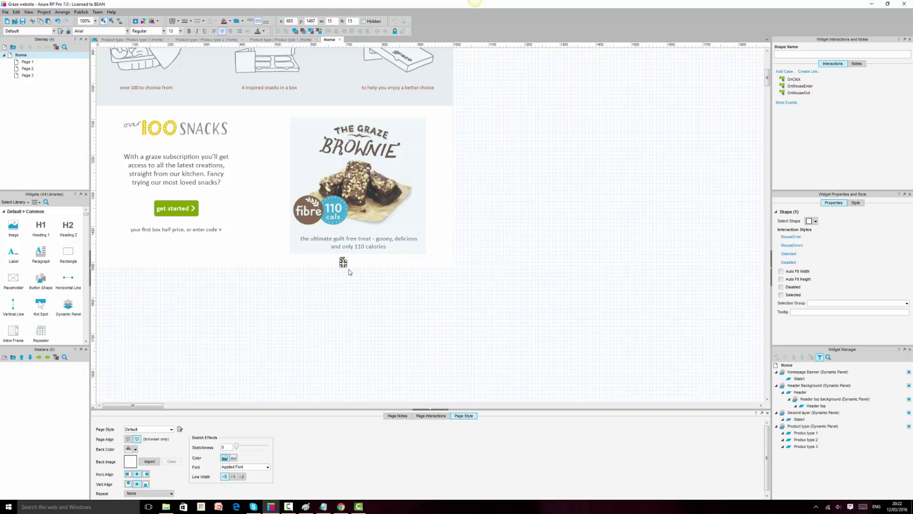
drag(342, 263, 402, 271)
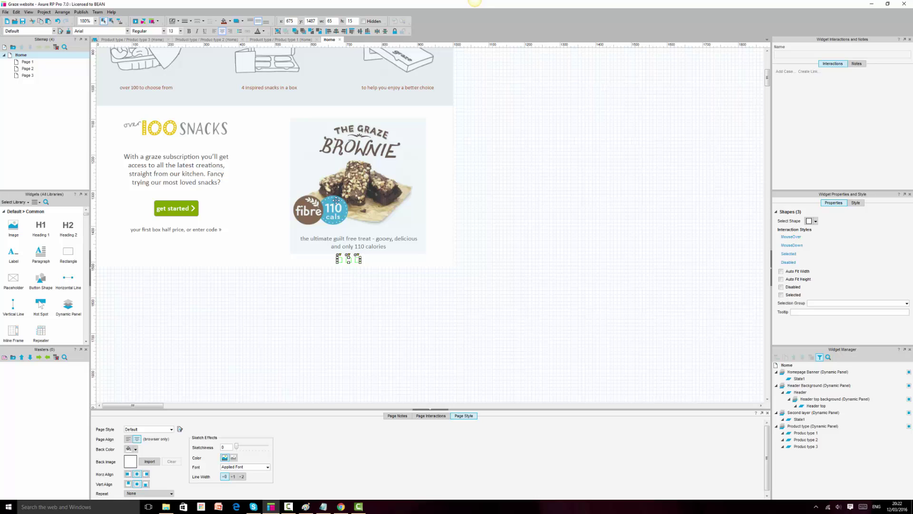
Check the first slide's active dot on the live Graze carousel and fill the first circle in the row with dark brown.
click(341, 507)
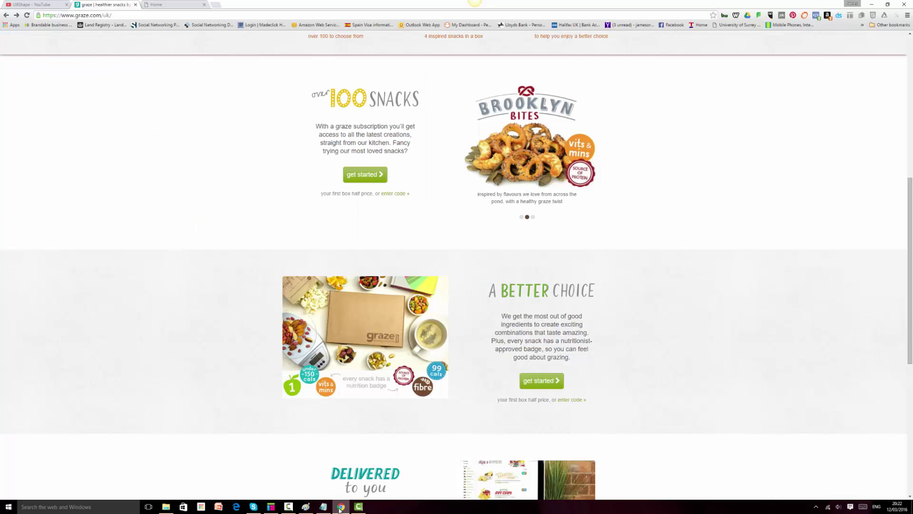
click(522, 218)
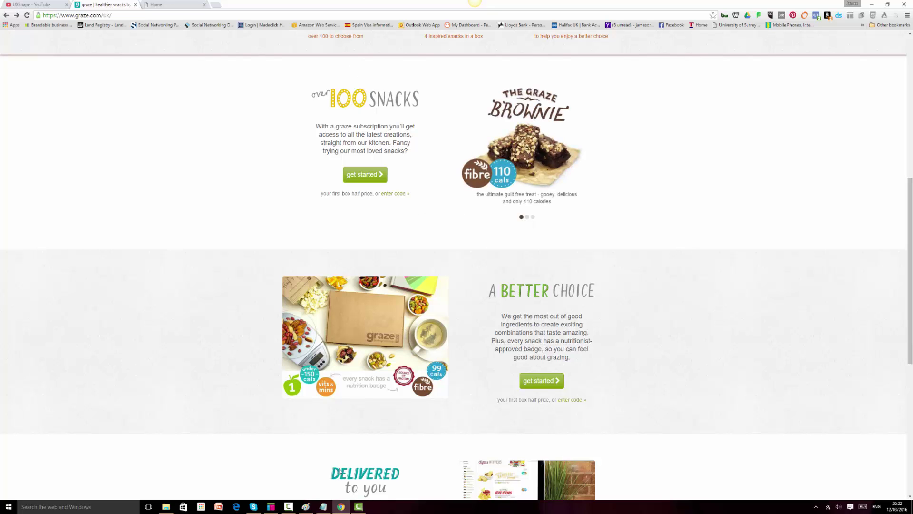
click(272, 506)
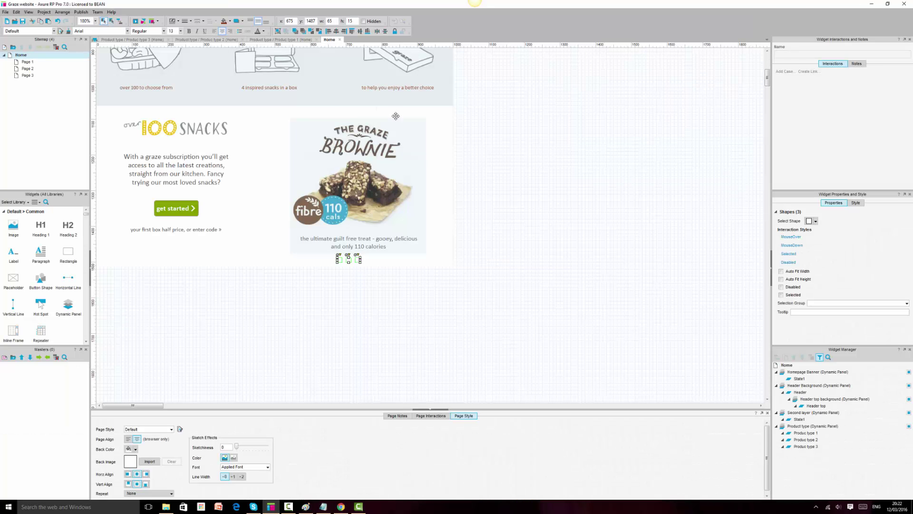
click(338, 259)
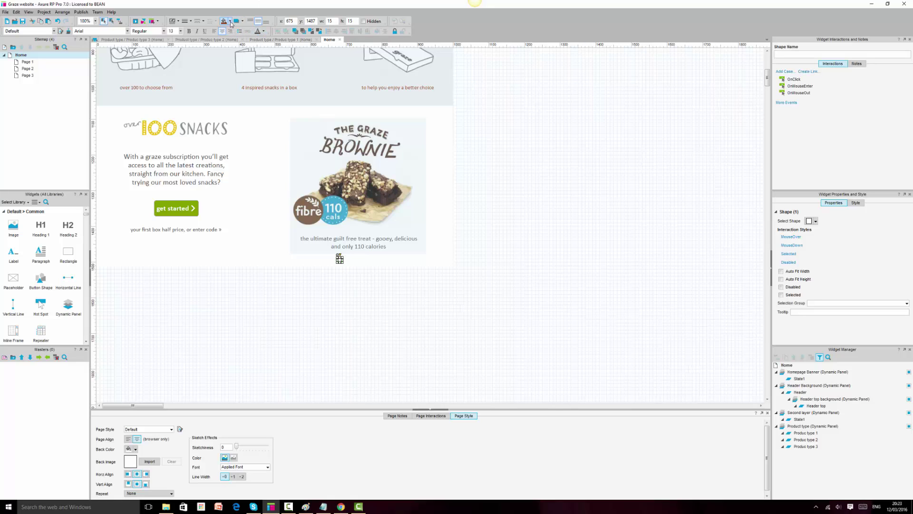
click(229, 21)
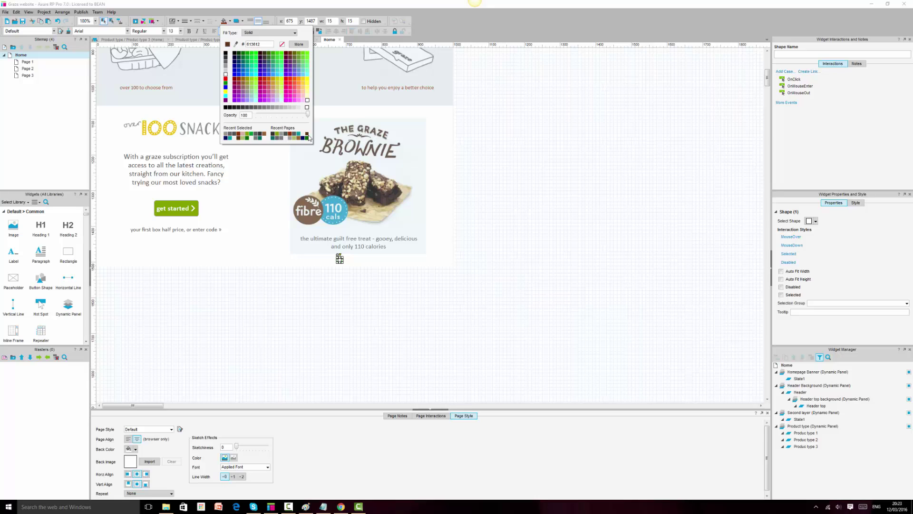
click(240, 139)
click(536, 210)
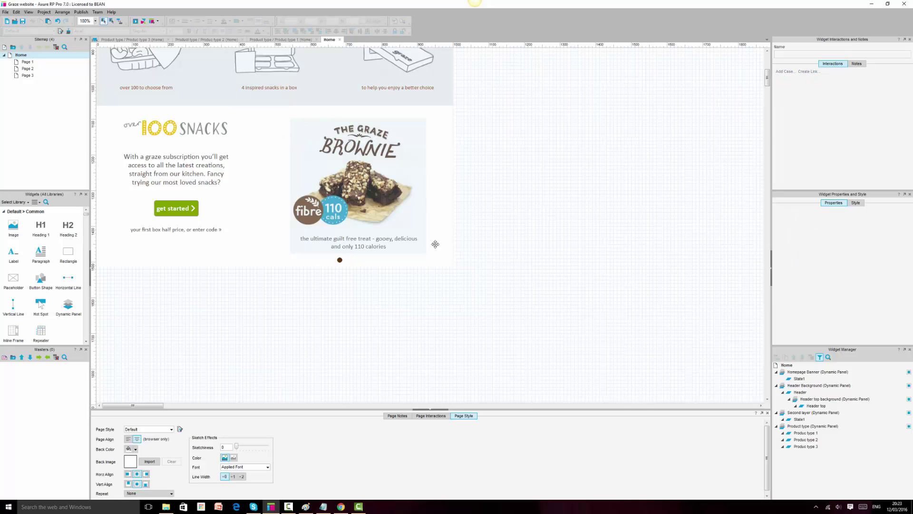
Check the inactive dots' colour on the live Graze carousel and fill the second and third circles in the row with light grey.
click(345, 261)
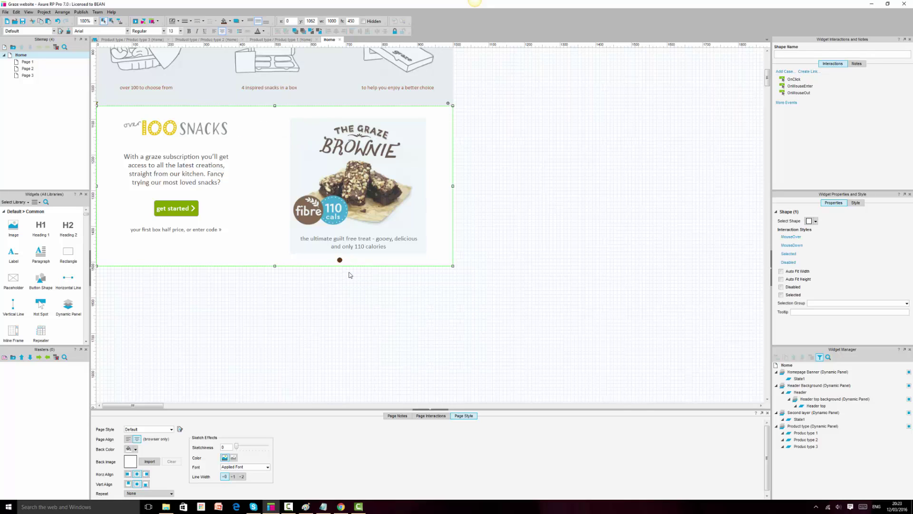
click(349, 259)
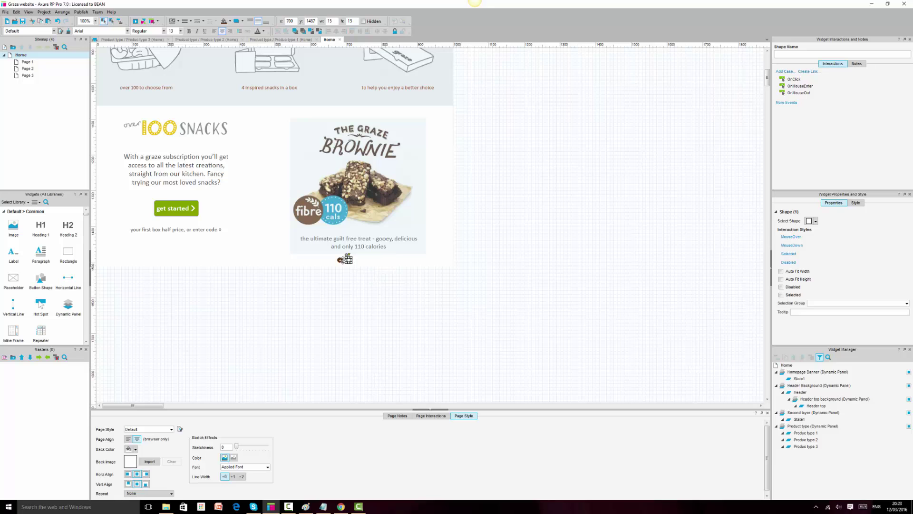
drag(349, 259, 357, 259)
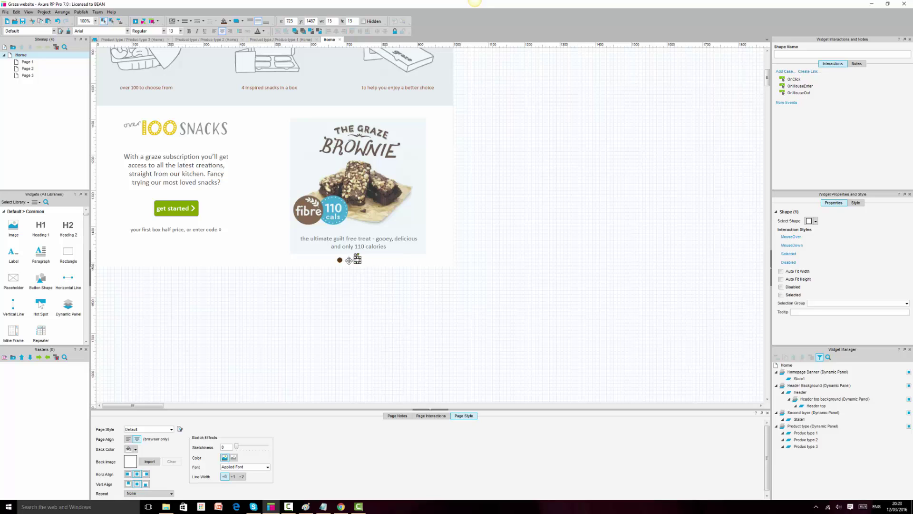
click(341, 507)
click(342, 507)
click(227, 21)
click(226, 67)
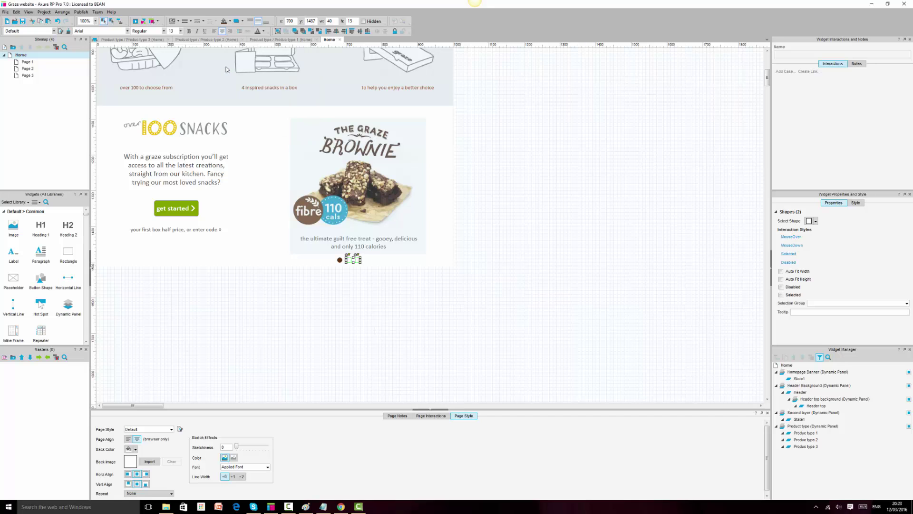
click(340, 507)
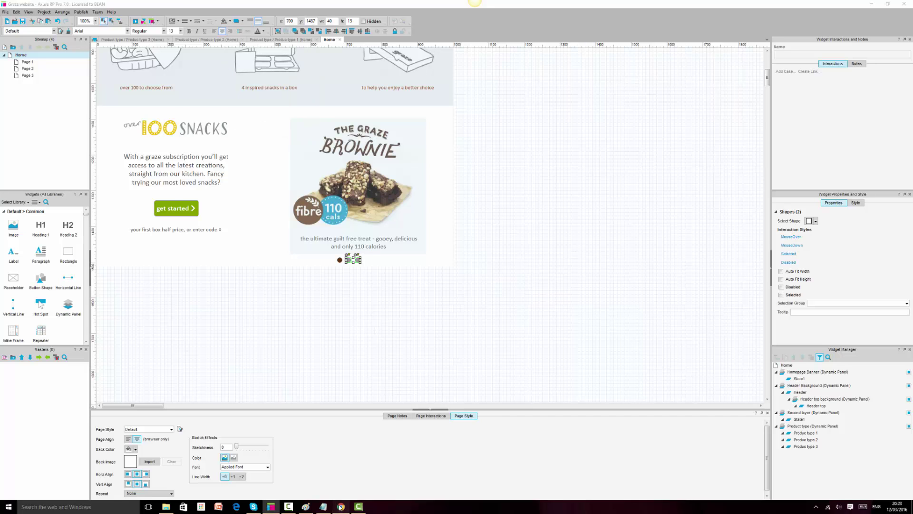
click(341, 506)
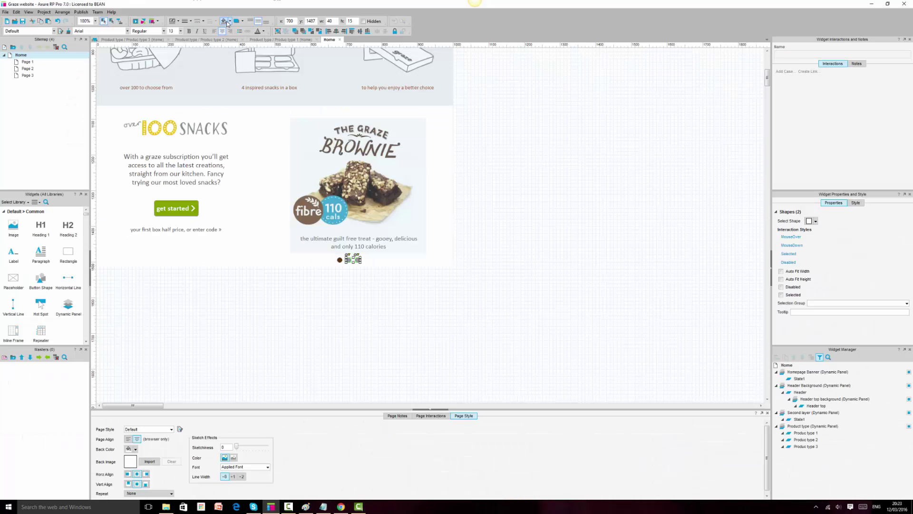
click(229, 21)
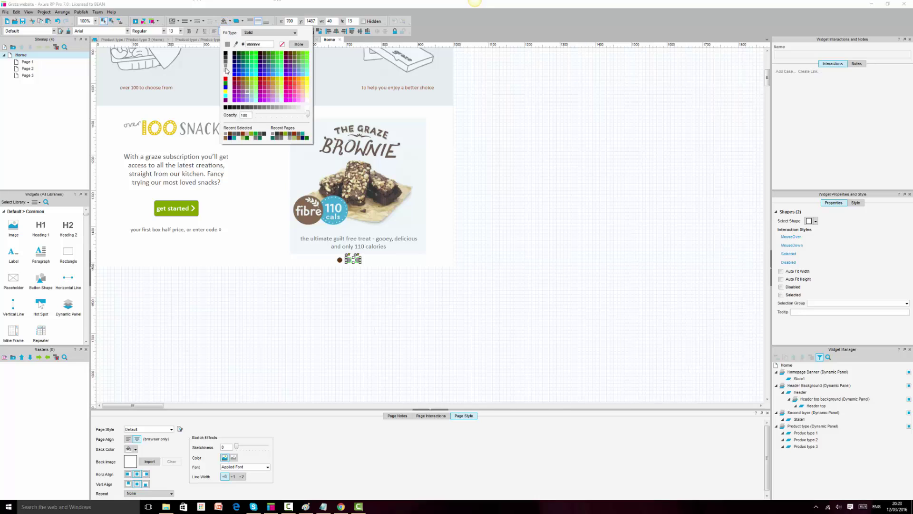
click(225, 71)
click(597, 277)
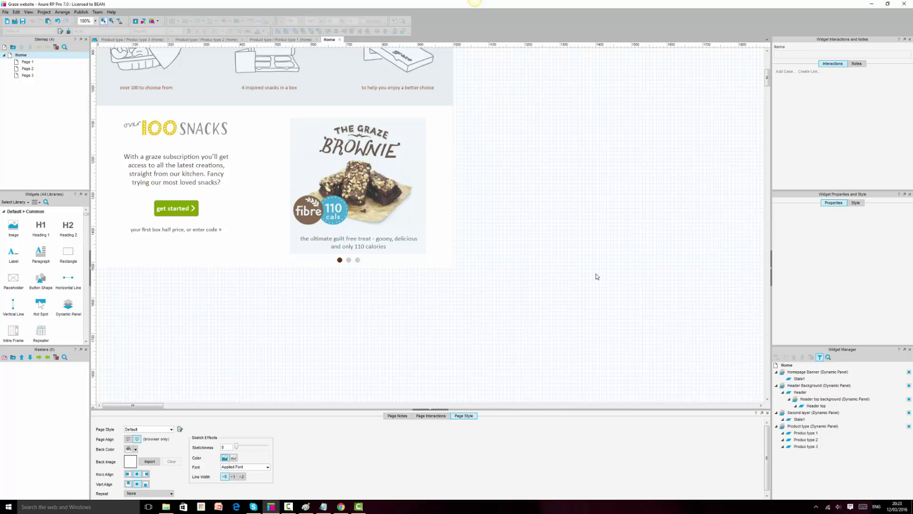
Group the three indicator dots and centre the group horizontally on the brownie dynamic panel.
click(372, 228)
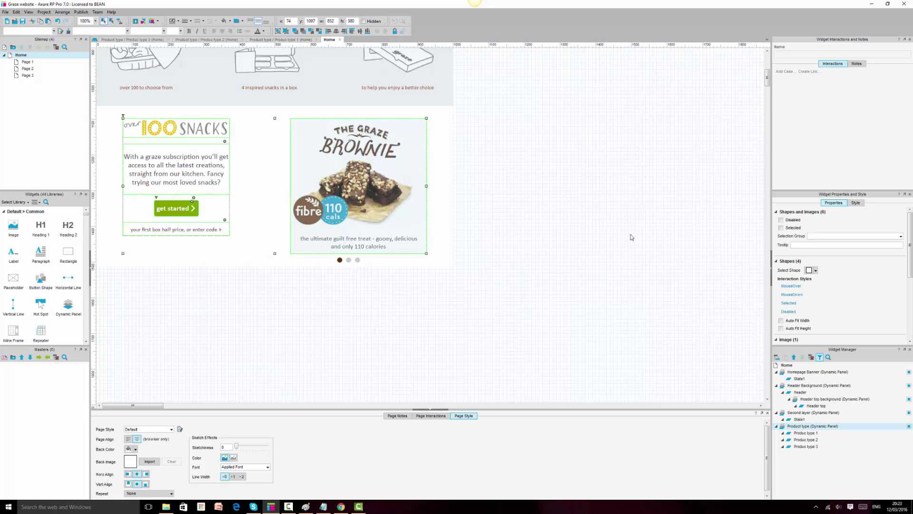
click(589, 217)
click(367, 189)
click(339, 260)
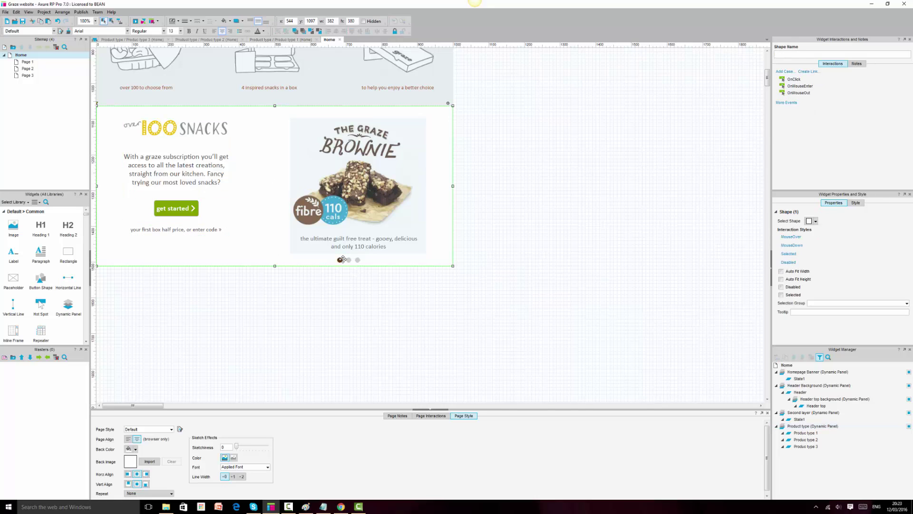
ctrl+click(348, 259)
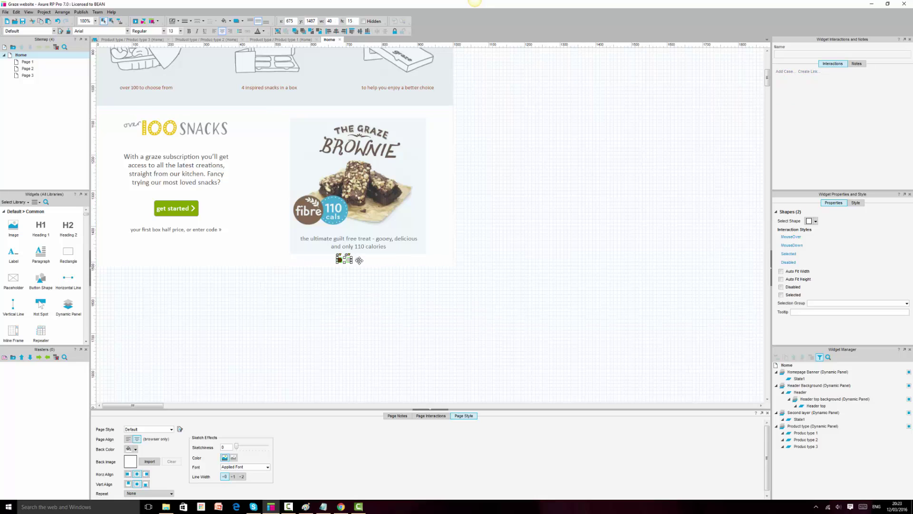
ctrl+click(358, 258)
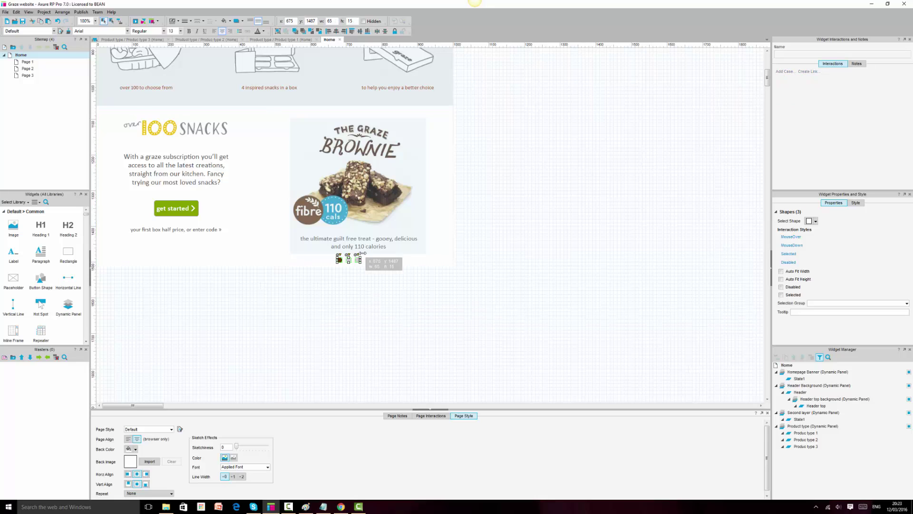
click(278, 31)
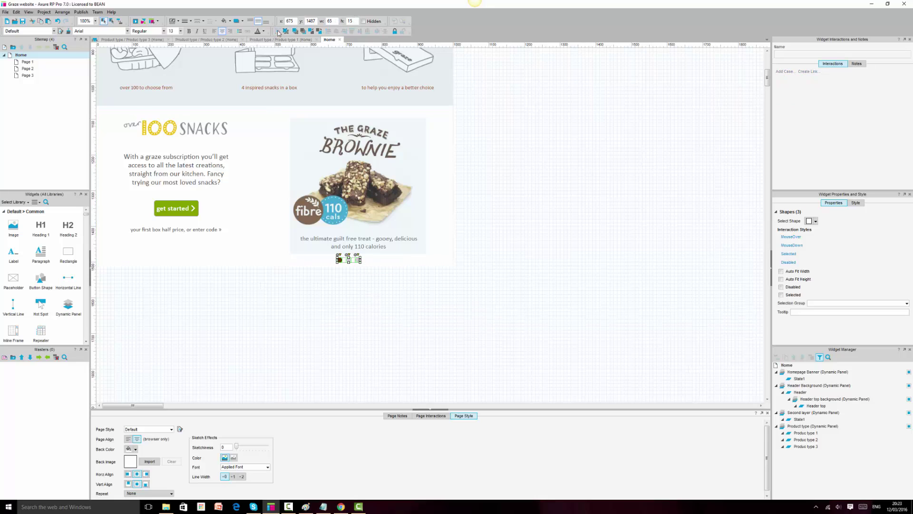
click(383, 221)
ctrl+click(358, 261)
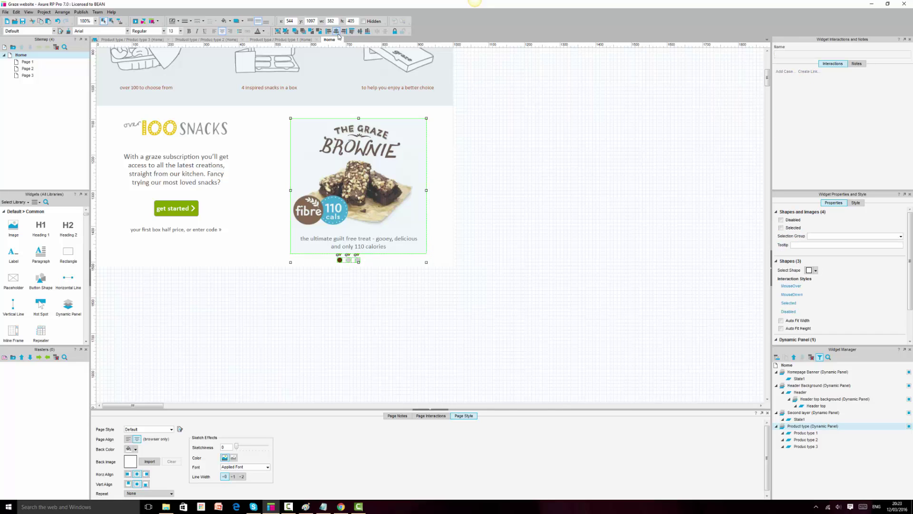
click(338, 31)
click(535, 165)
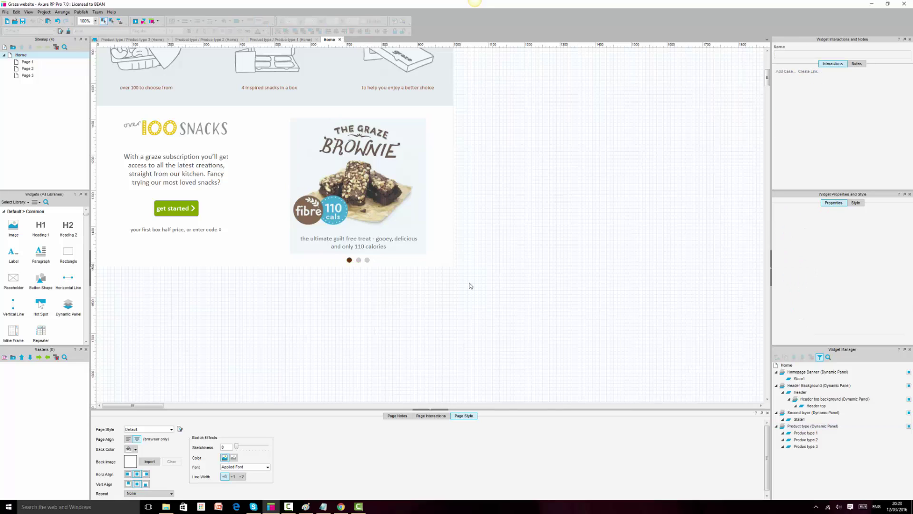
Move the dot group from the Home page into the Produc type 1 state, placing it beneath the brownie caption at x 159, y 380.
click(363, 259)
click(358, 259)
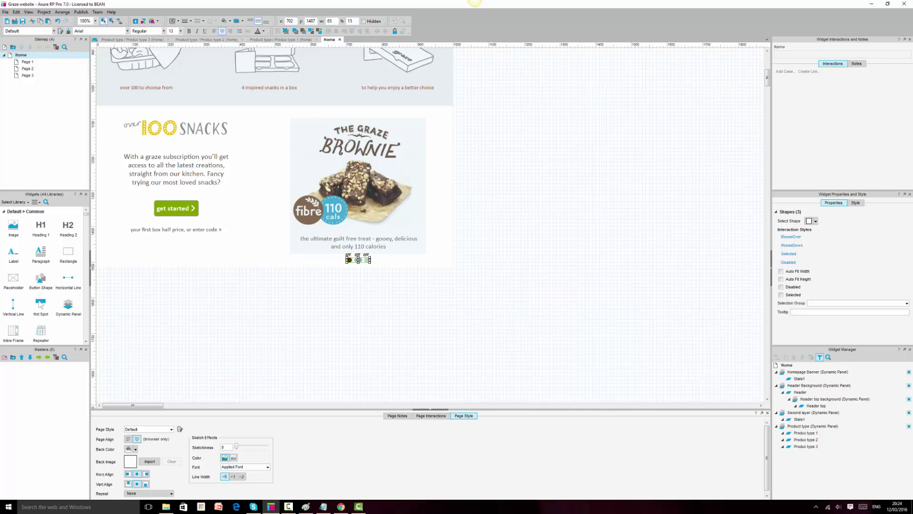
key(Delete)
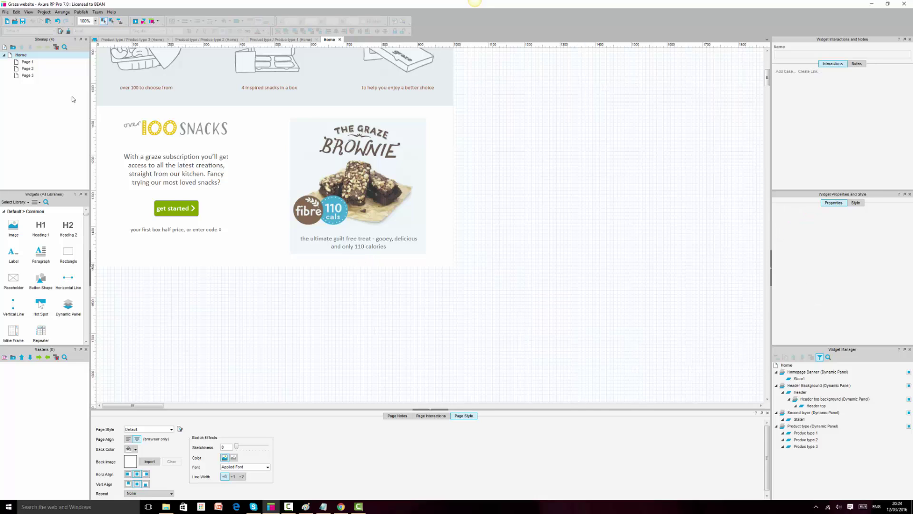
click(313, 176)
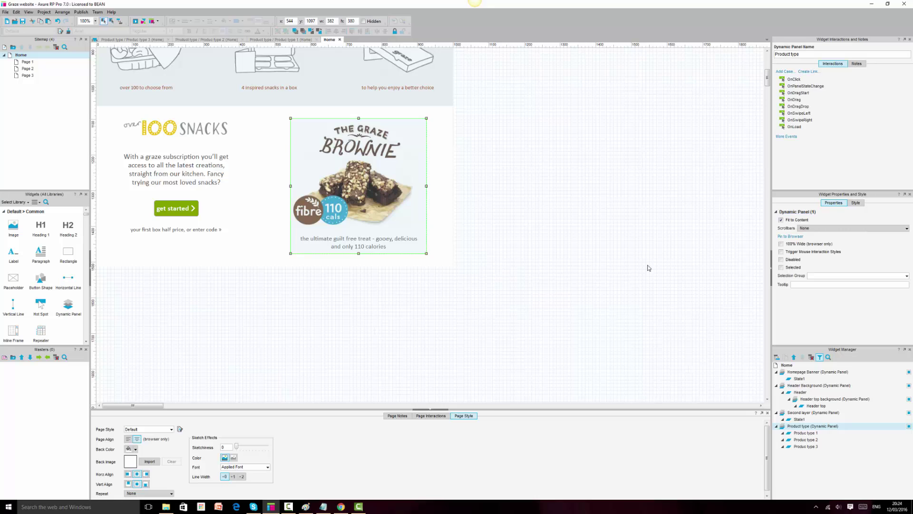
double_click(814, 434)
key(ctrl+v)
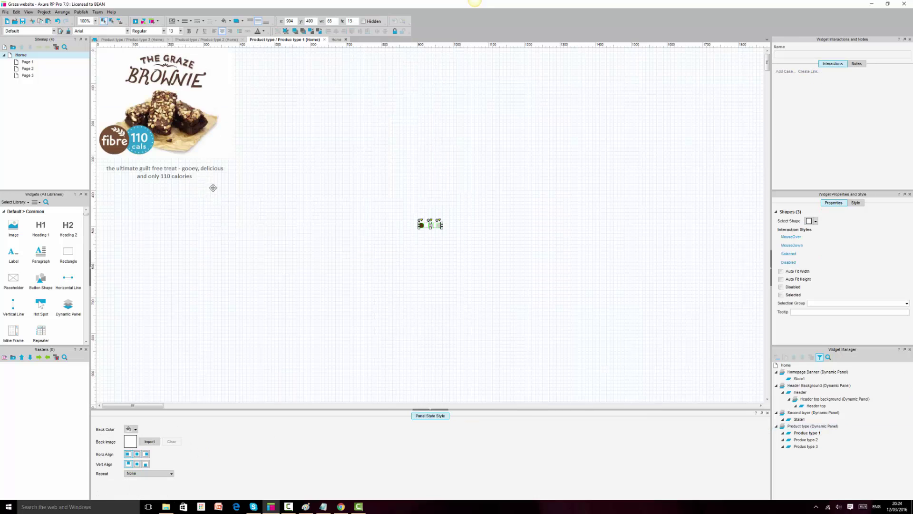
drag(430, 225, 169, 189)
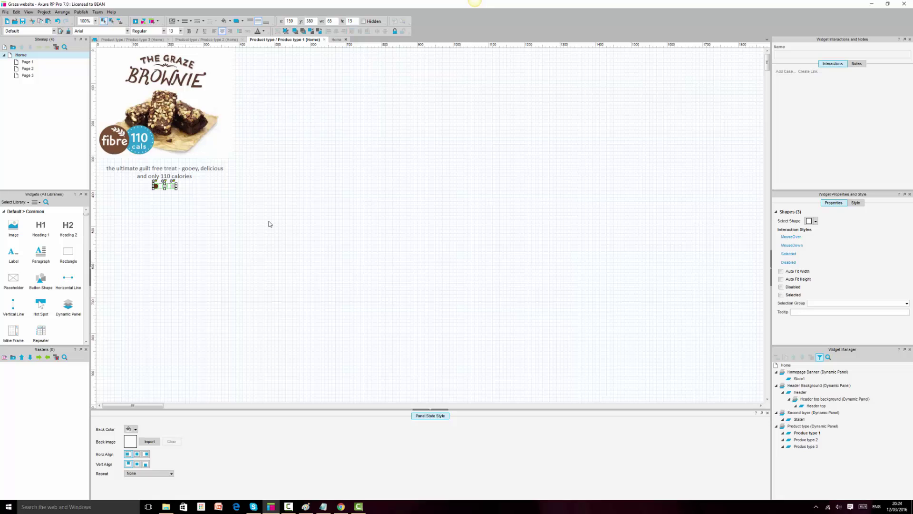
click(270, 224)
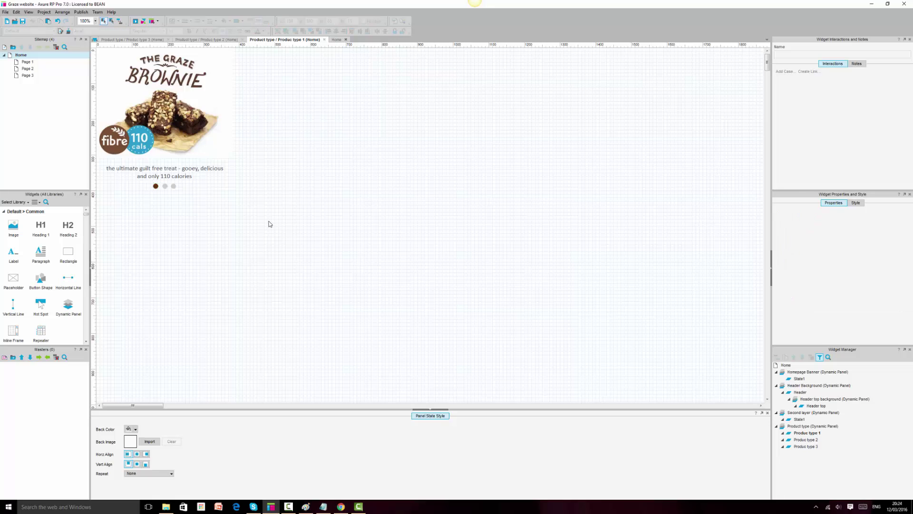
Copy the dot group into the Produc type 2 state, beneath the Brooklyn Bites caption.
click(164, 186)
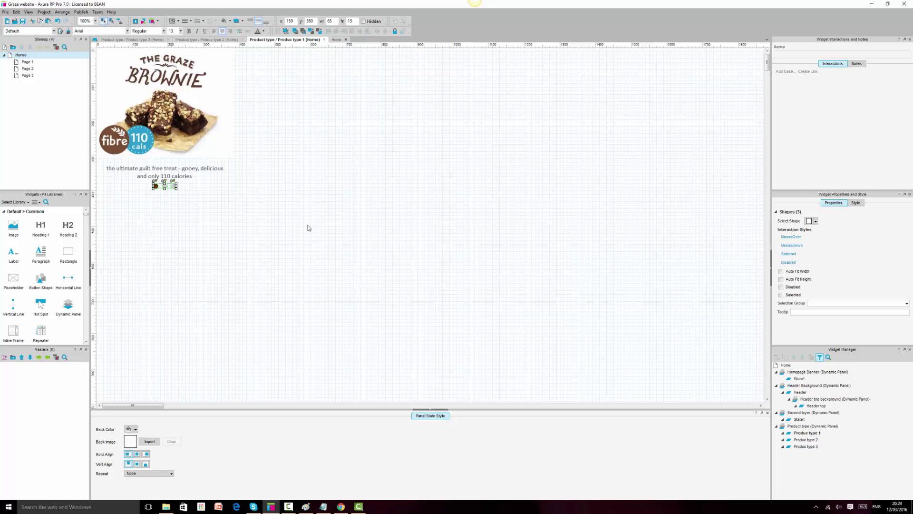
double_click(811, 439)
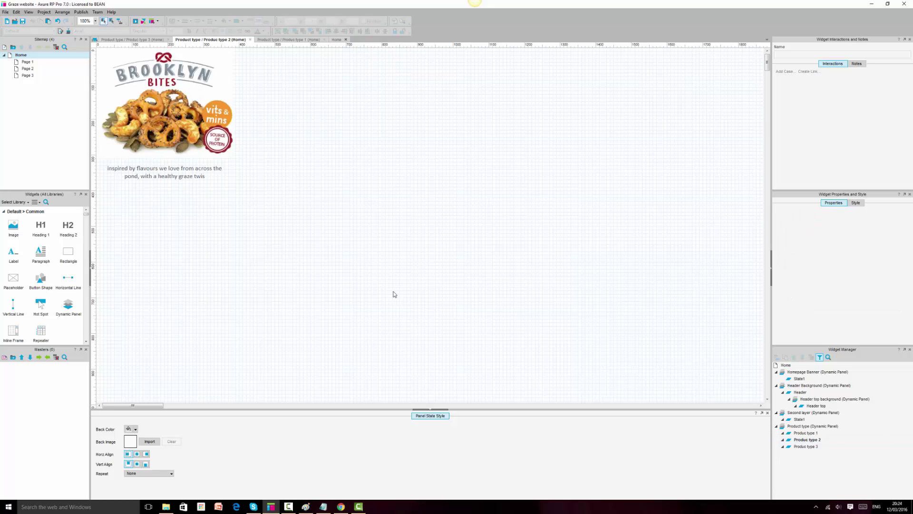
key(ctrl+v)
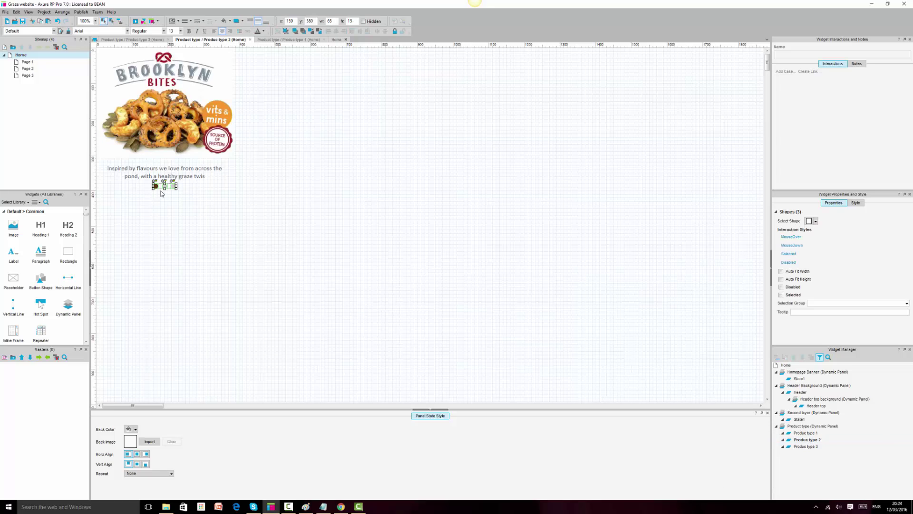
Copy the dot group from the Produc type 1 state into the Produc type 3 state, beneath the Jaffa Cake caption.
click(158, 40)
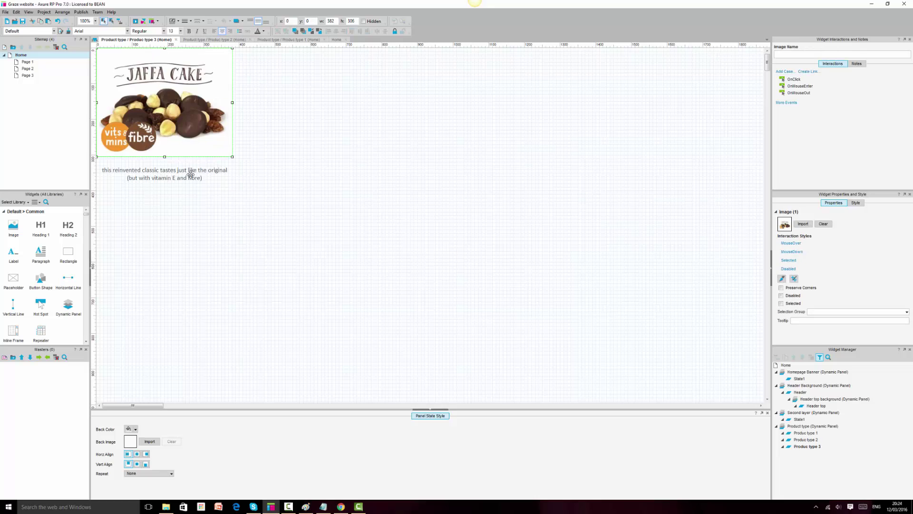
click(267, 40)
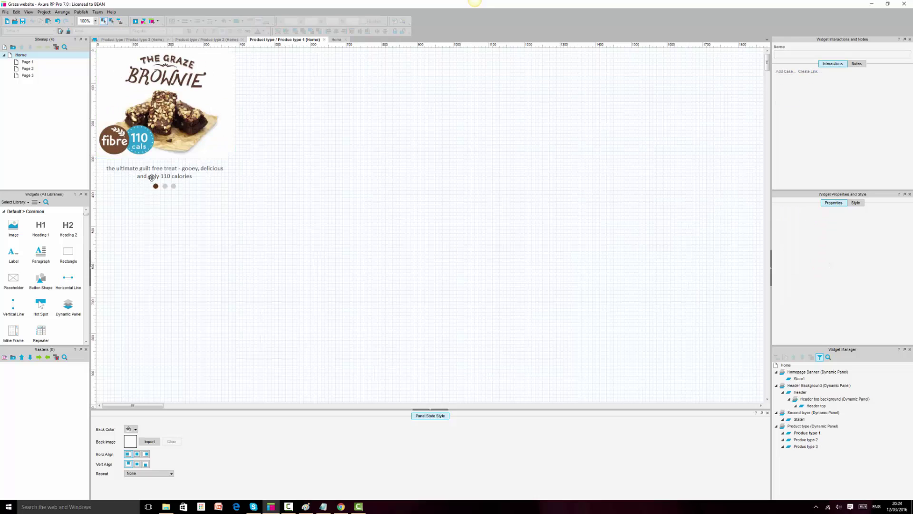
click(166, 187)
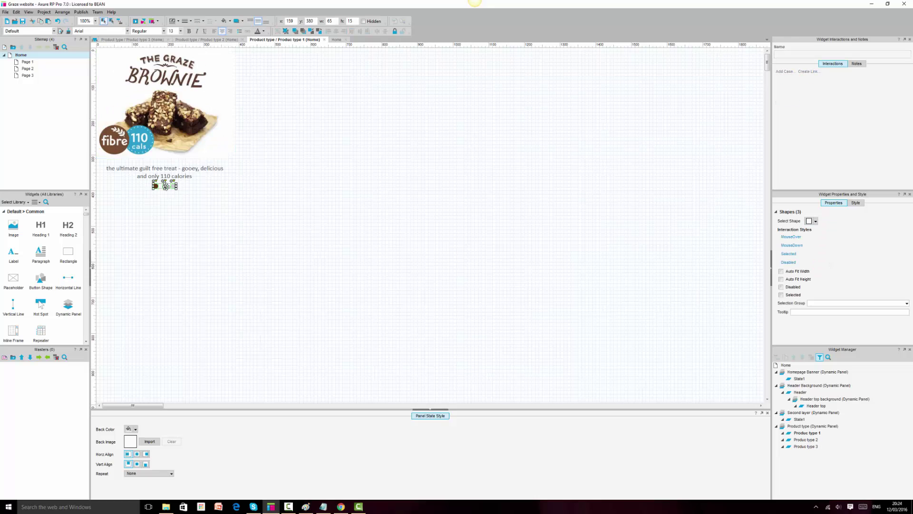
click(228, 41)
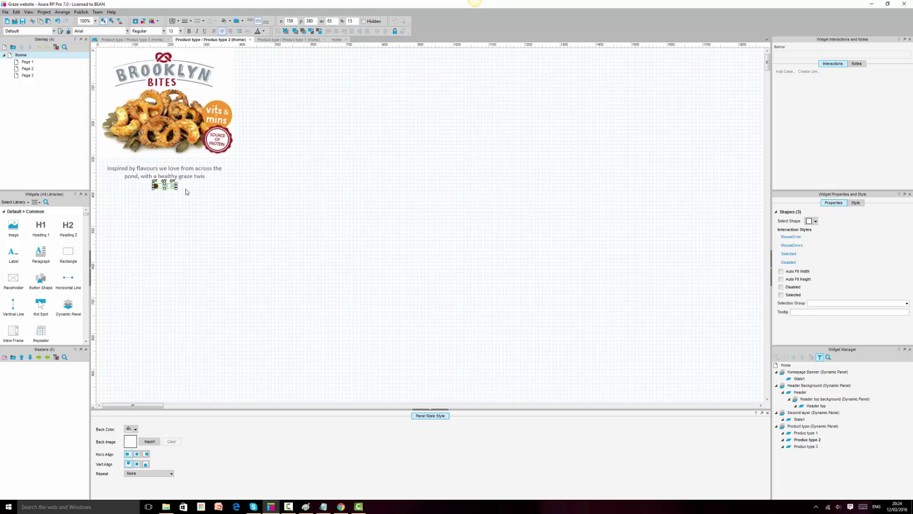
click(150, 40)
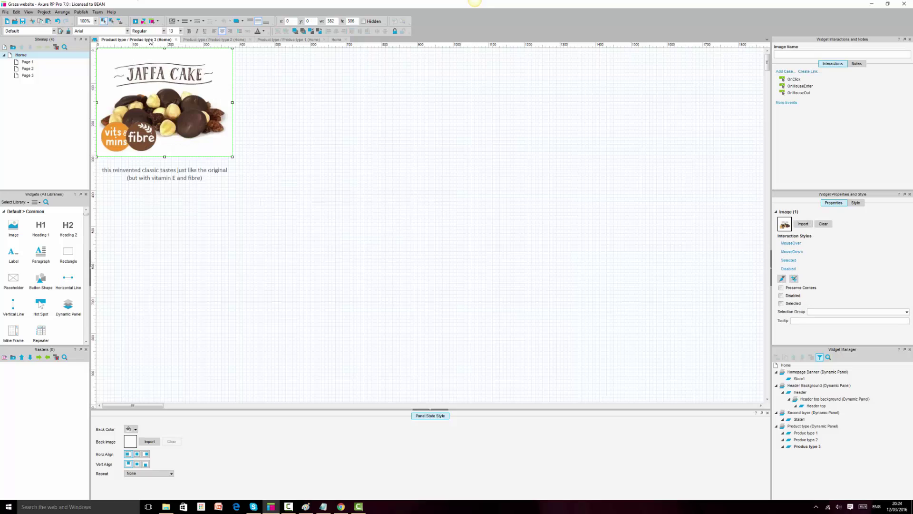
Recolour the Jaffa Cake slide's dots, filling the first with light grey and the third with dark brown.
click(173, 186)
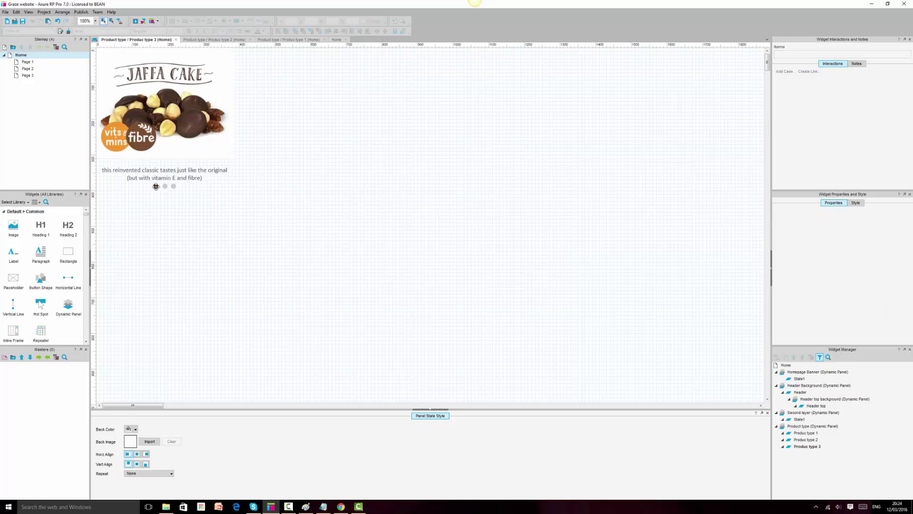
click(155, 186)
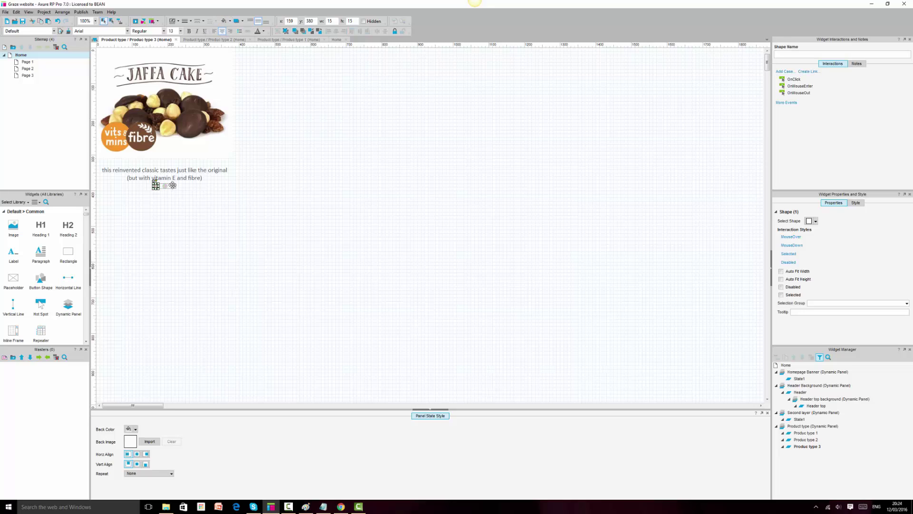
click(174, 185)
click(230, 21)
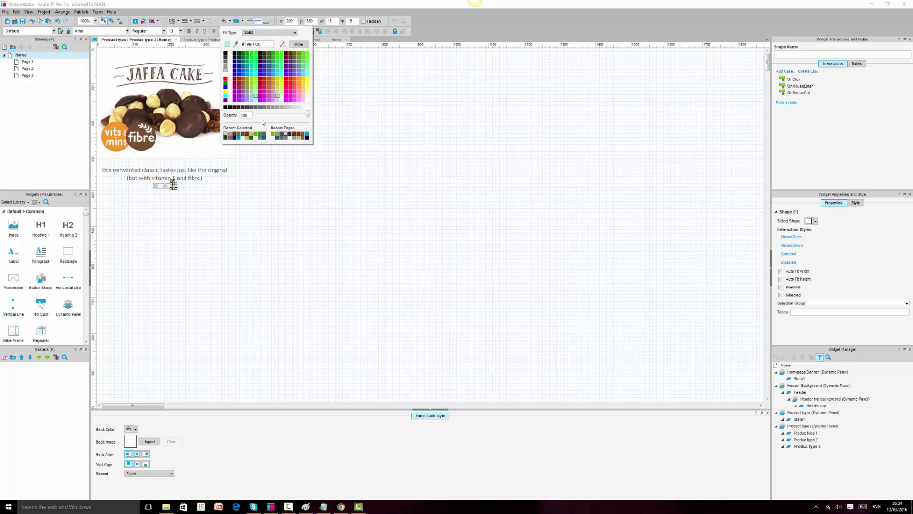
click(234, 137)
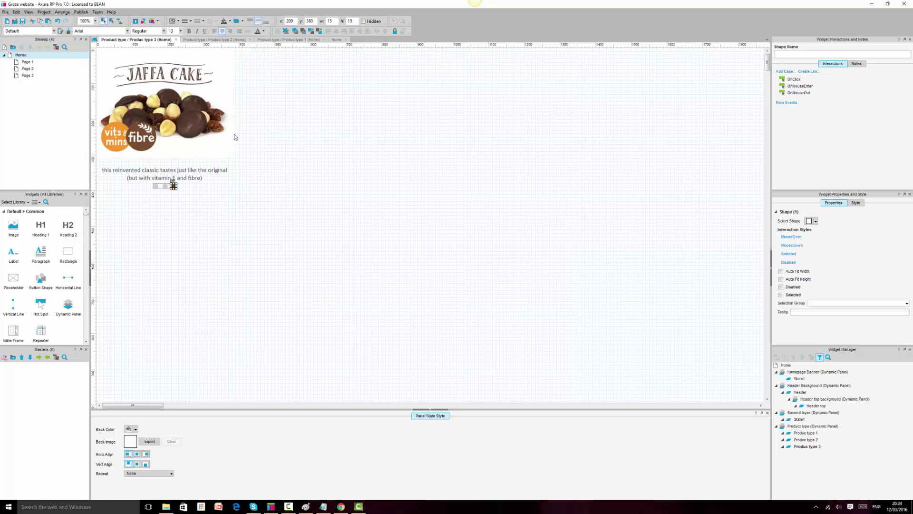
click(232, 195)
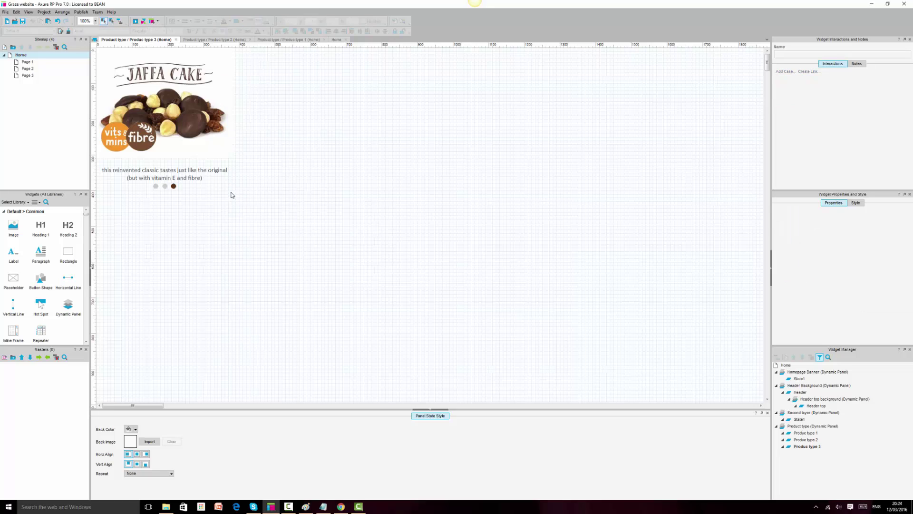
In the Produc type 2 state, fill the first dot beneath the Brooklyn Bites caption with light grey.
click(222, 40)
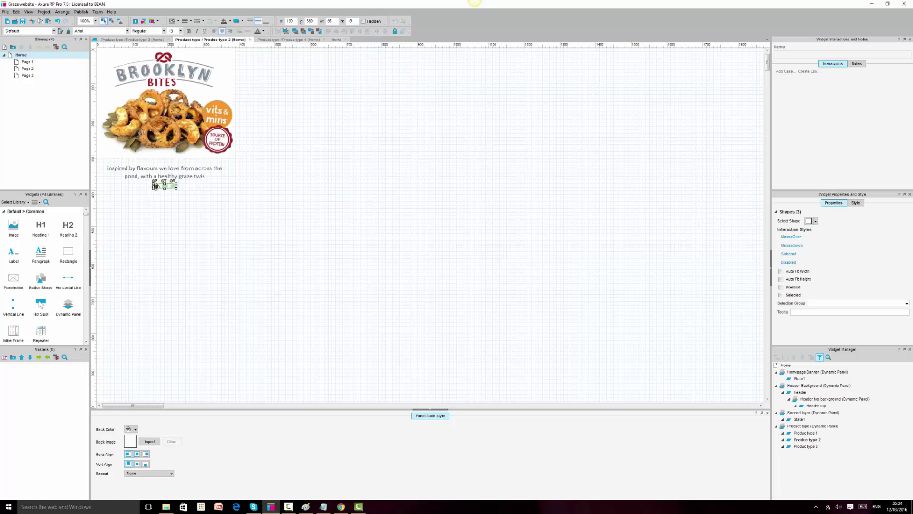
click(230, 21)
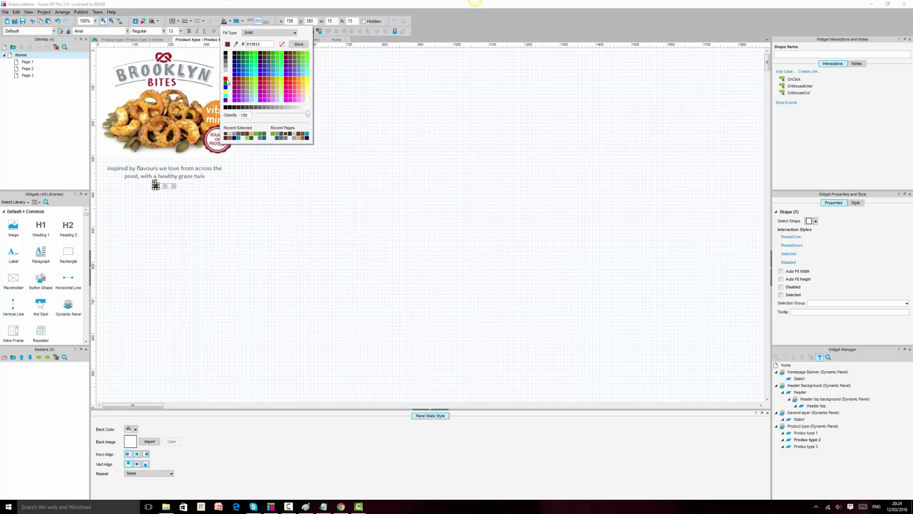
click(226, 69)
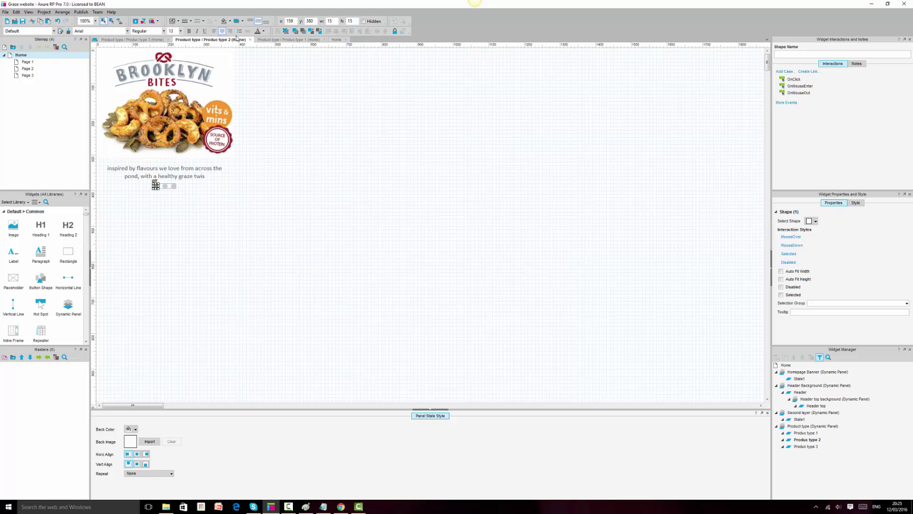
click(231, 21)
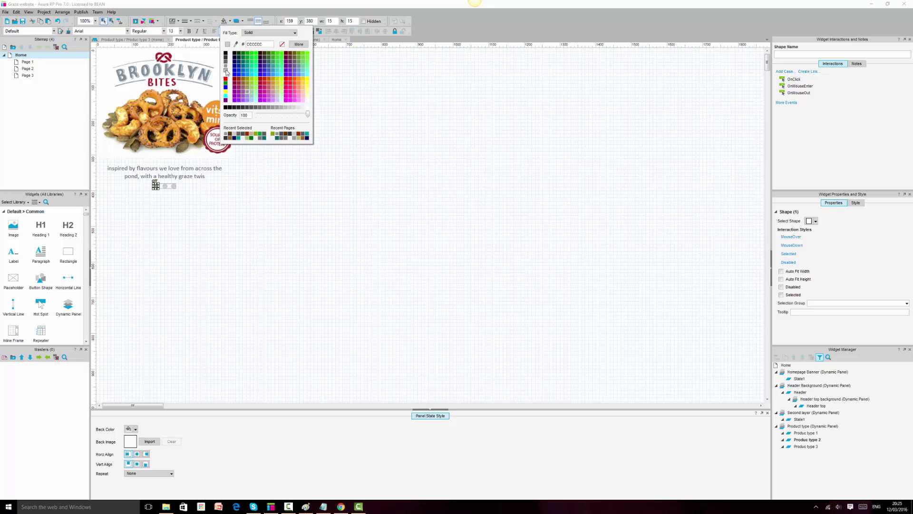
click(226, 70)
click(200, 202)
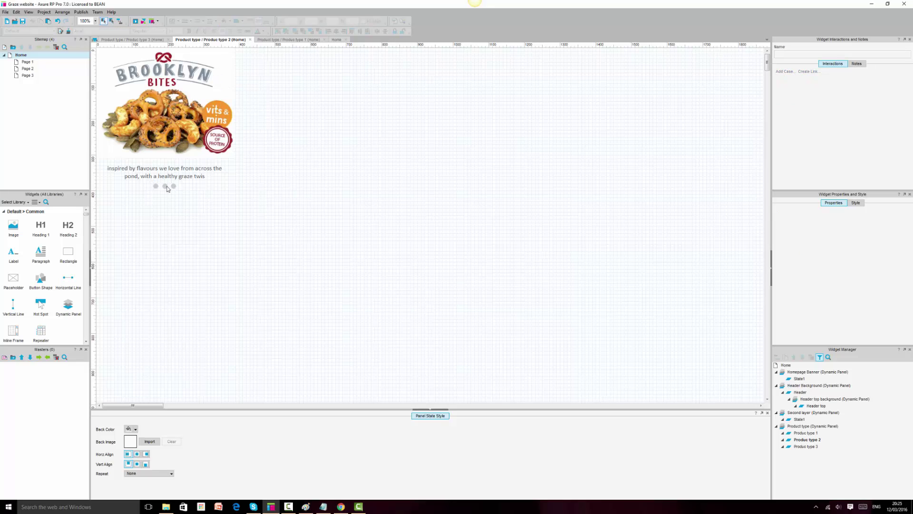
Fill the middle dot of the Brooklyn Bites slide with dark brown.
click(164, 186)
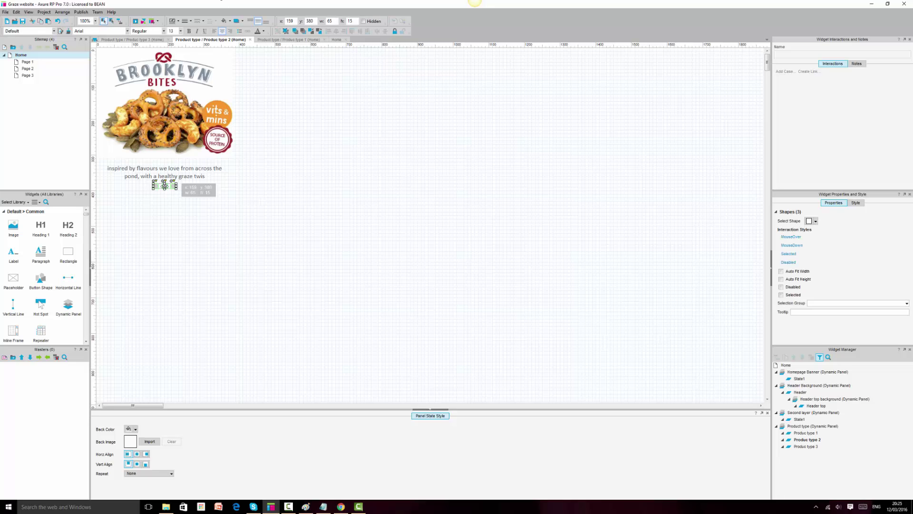
click(165, 186)
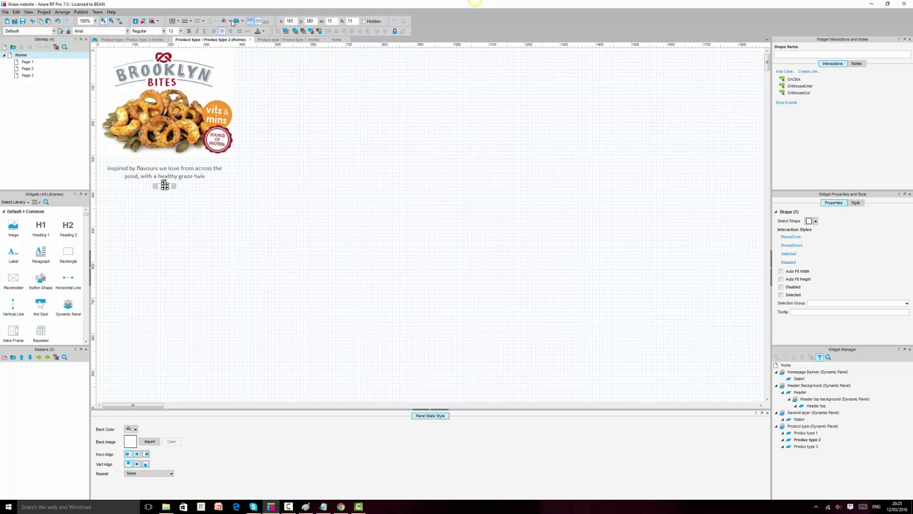
click(230, 21)
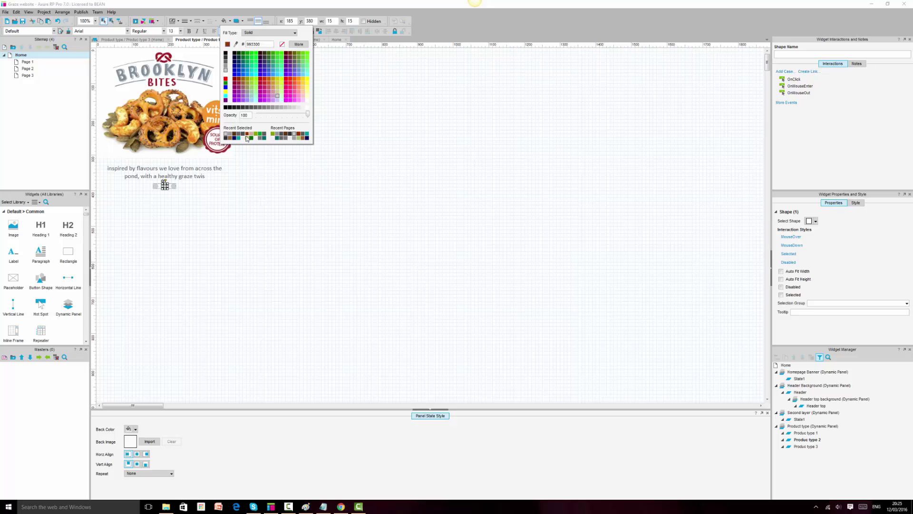
click(243, 137)
click(270, 232)
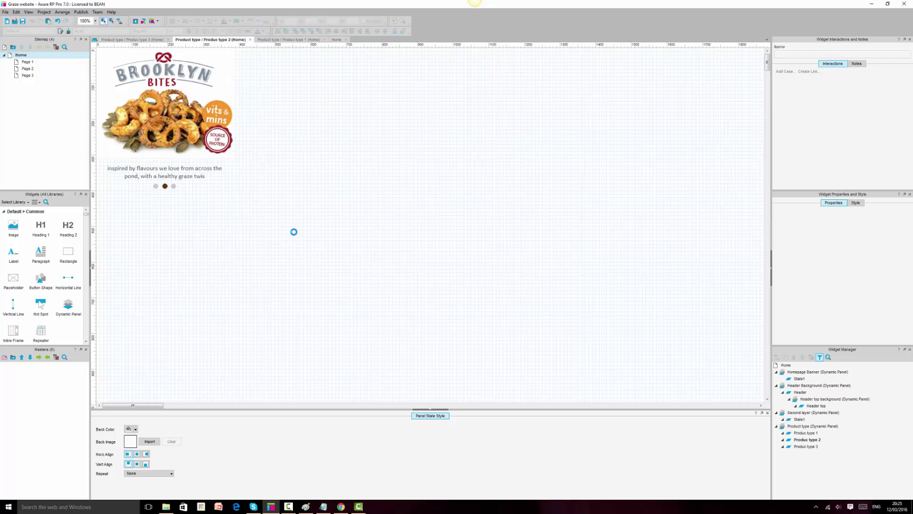
Close the three open Produc type states to return to the Home page.
click(168, 40)
click(176, 40)
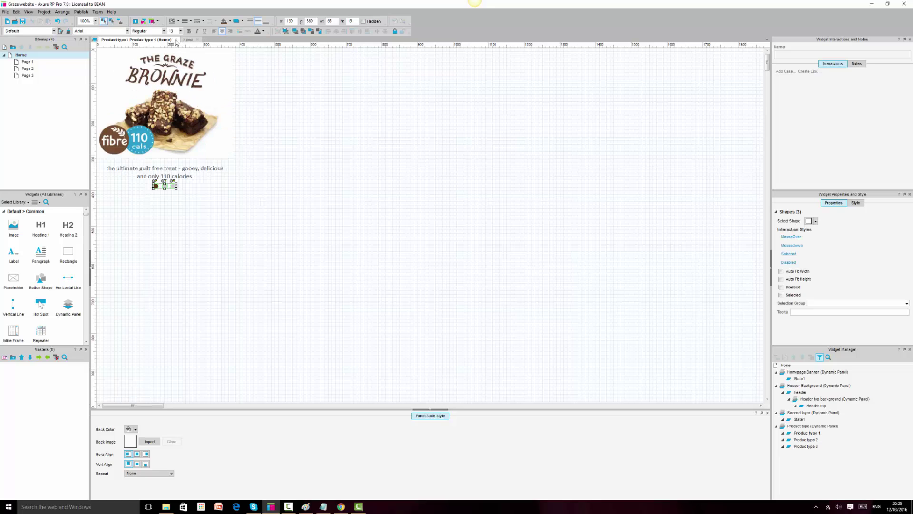
click(176, 40)
Paste the dot group onto the Home page over the snacks panel's dots at x 702, y 1477, and ungroup it.
click(528, 223)
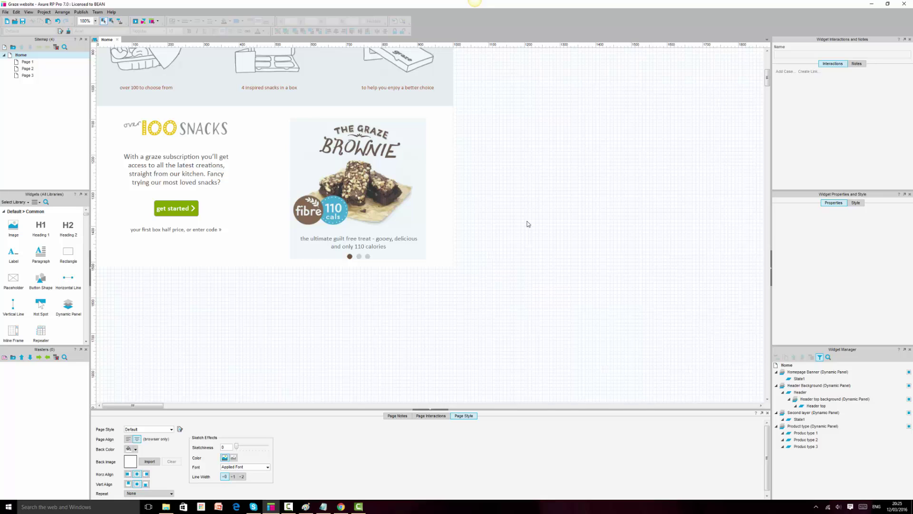
key(ctrl+v)
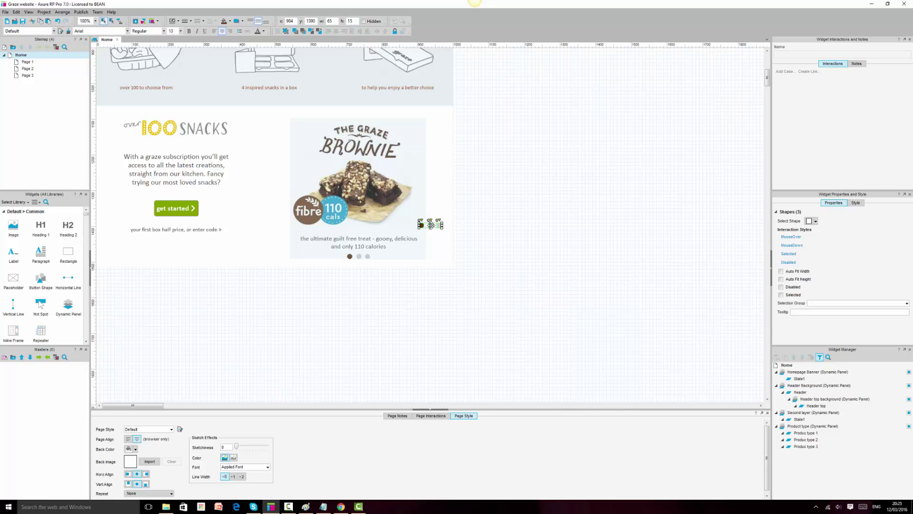
drag(431, 225, 358, 257)
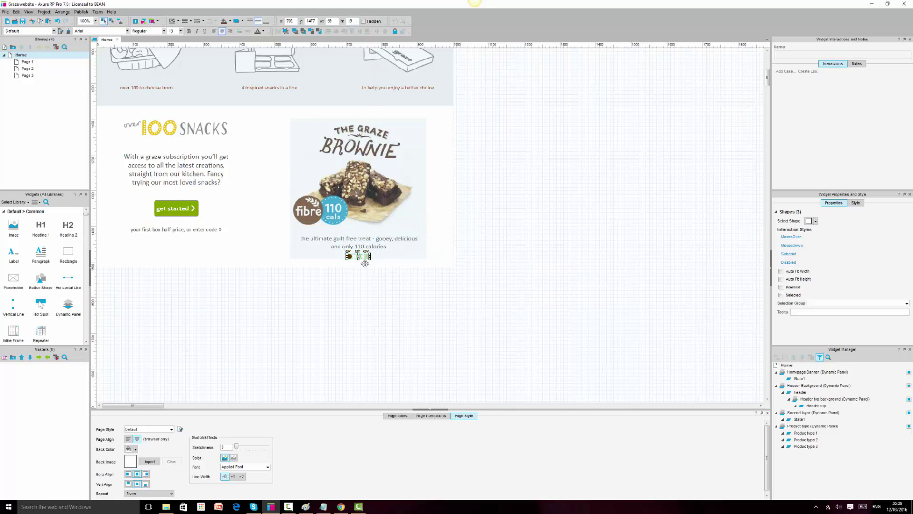
click(488, 281)
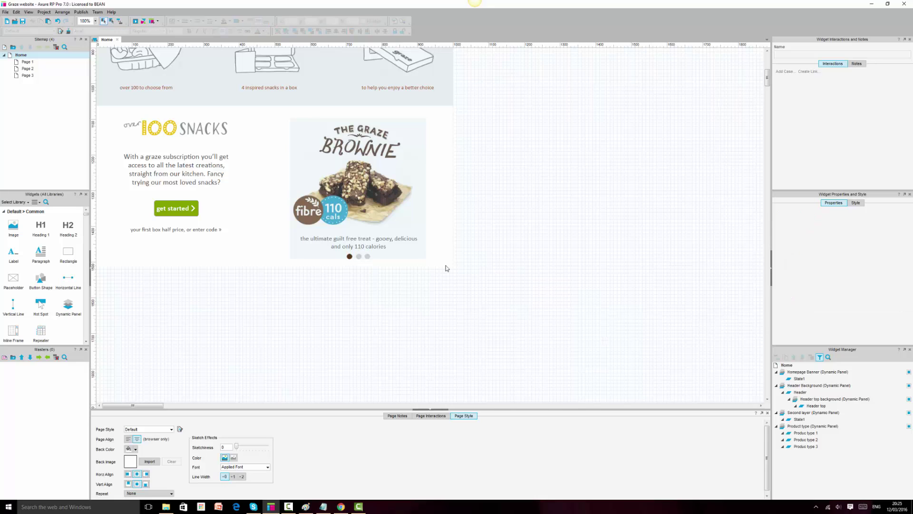
click(360, 256)
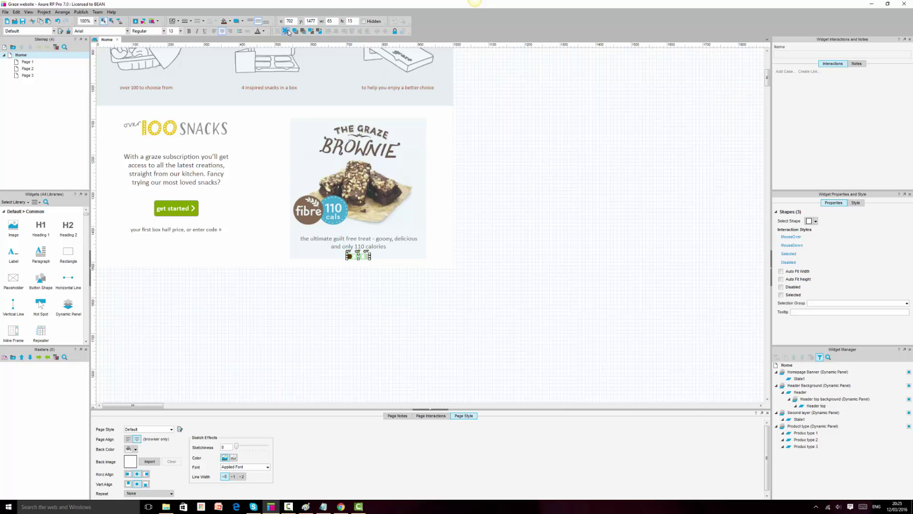
click(576, 226)
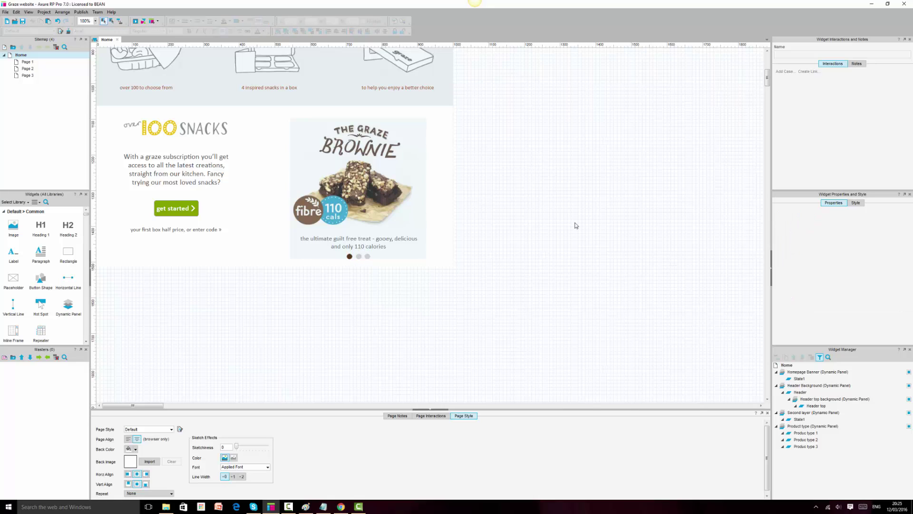
Give the first dot an OnClick case that sets the Product type panel to Produc type 1 with a 500 ms fade in.
click(349, 256)
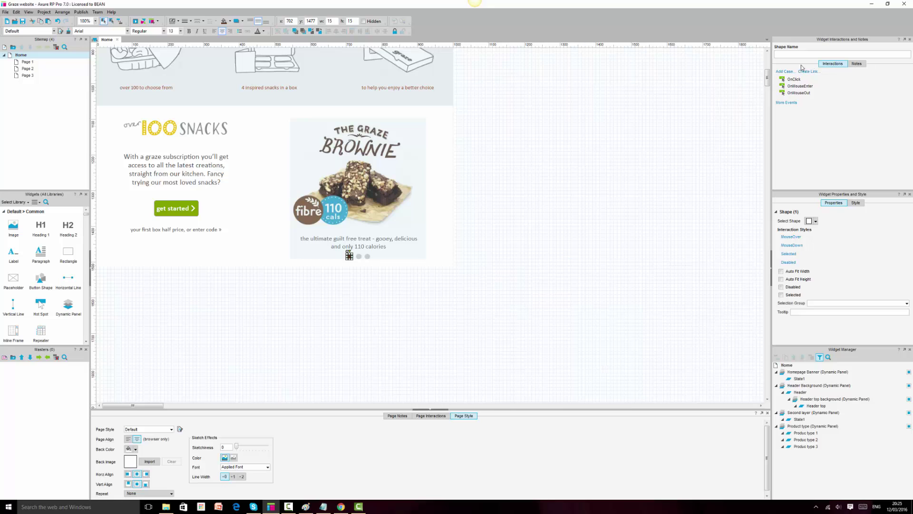
double_click(797, 79)
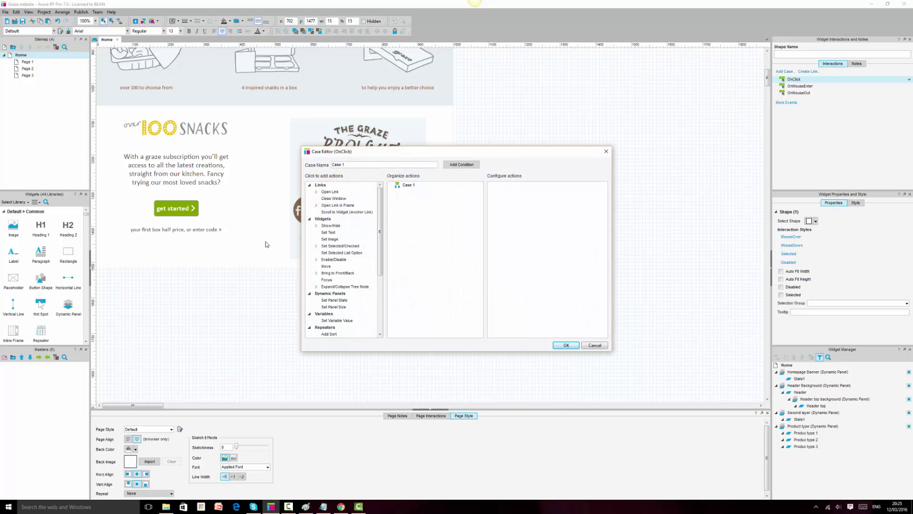
click(331, 300)
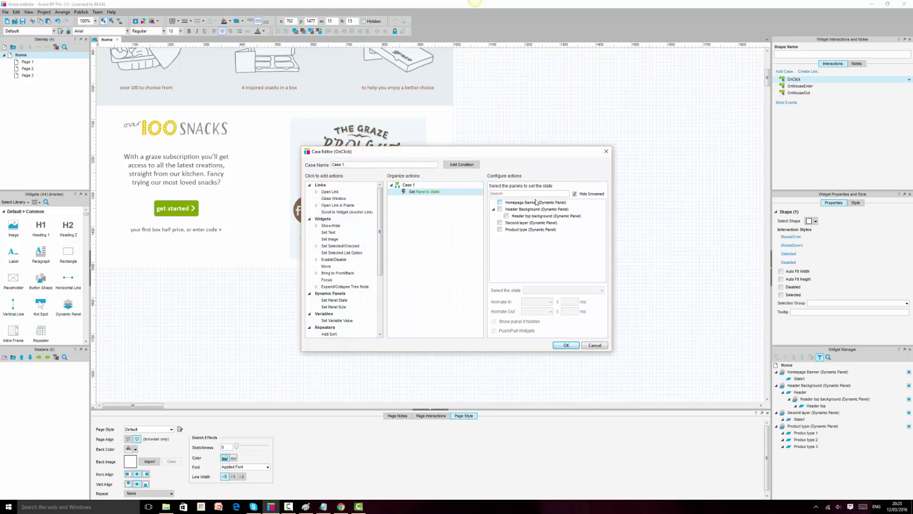
click(499, 230)
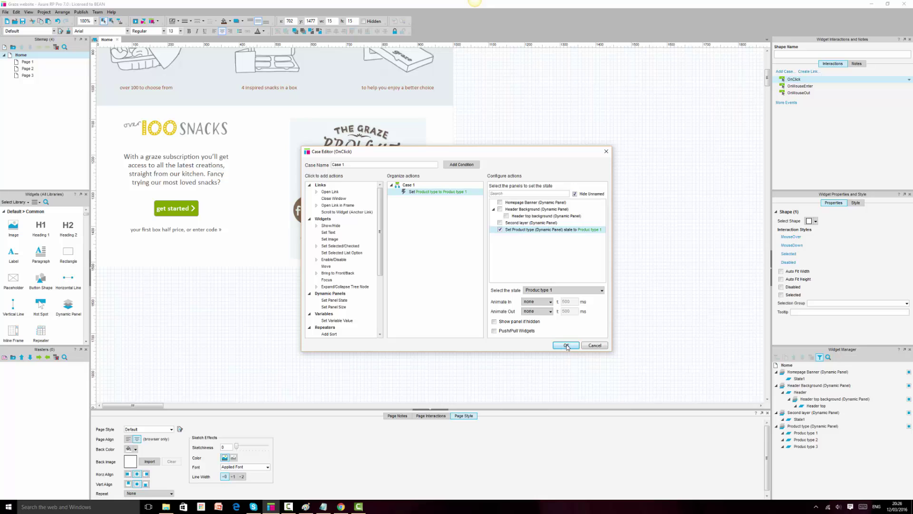
click(550, 301)
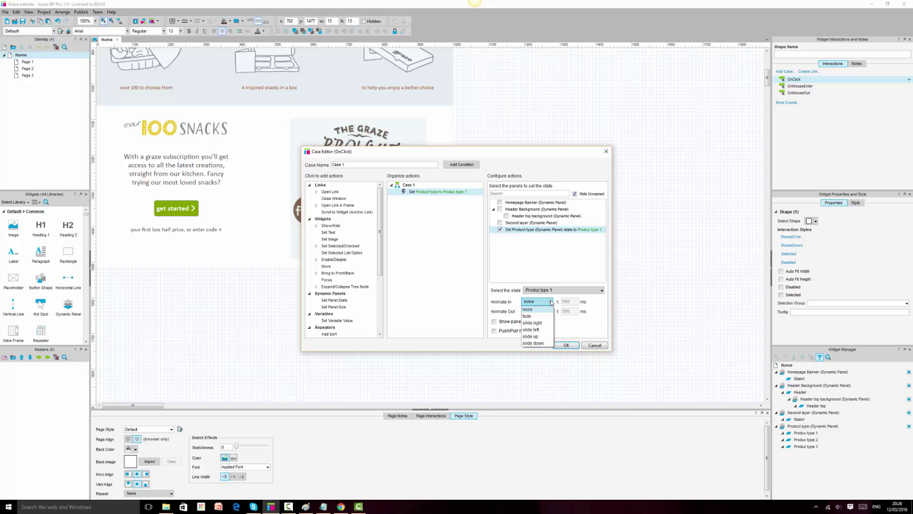
key(alt+Tab)
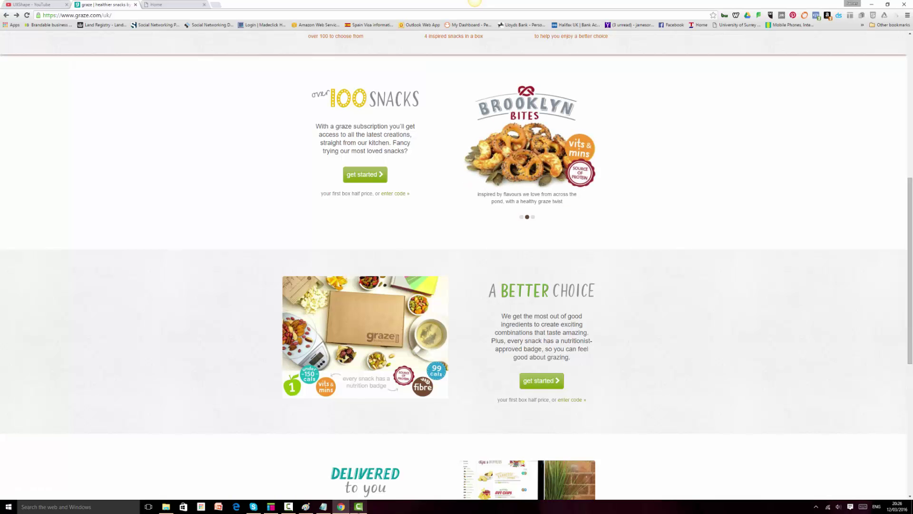
click(271, 507)
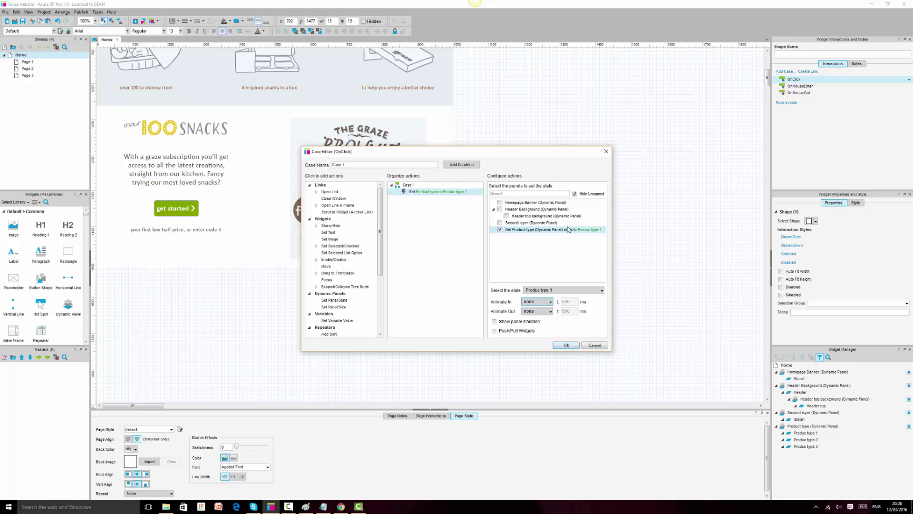
click(549, 303)
click(541, 318)
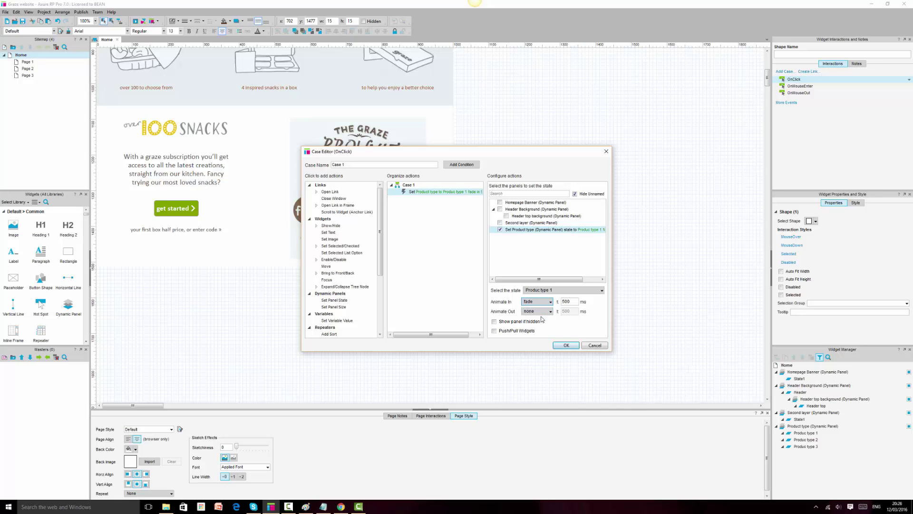
click(566, 345)
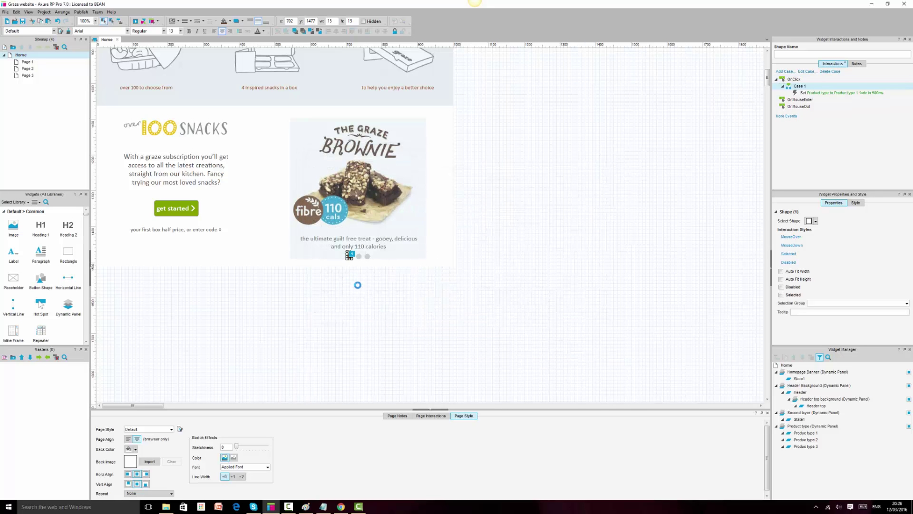
Give the middle dot an OnClick case that sets the Product type panel to Produc type 2 with a 500 ms fade in.
drag(350, 255, 359, 256)
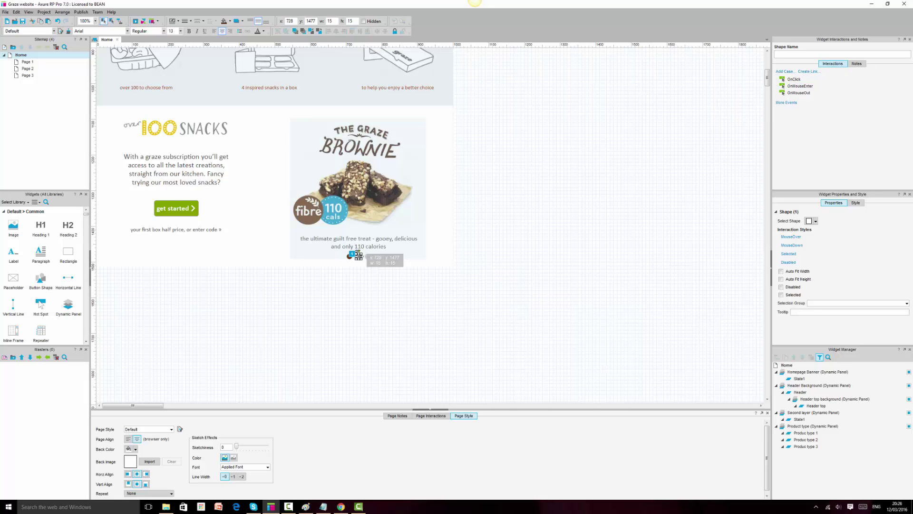
drag(358, 256, 366, 256)
double_click(794, 80)
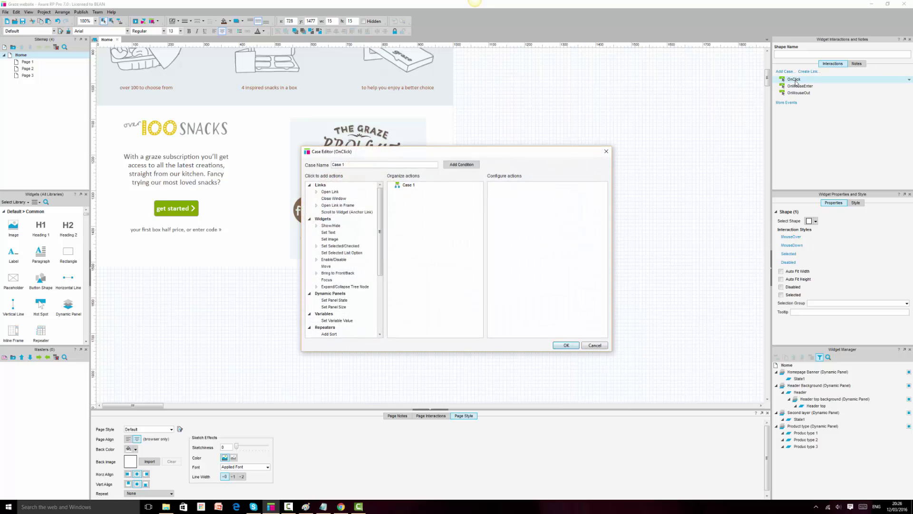
click(333, 301)
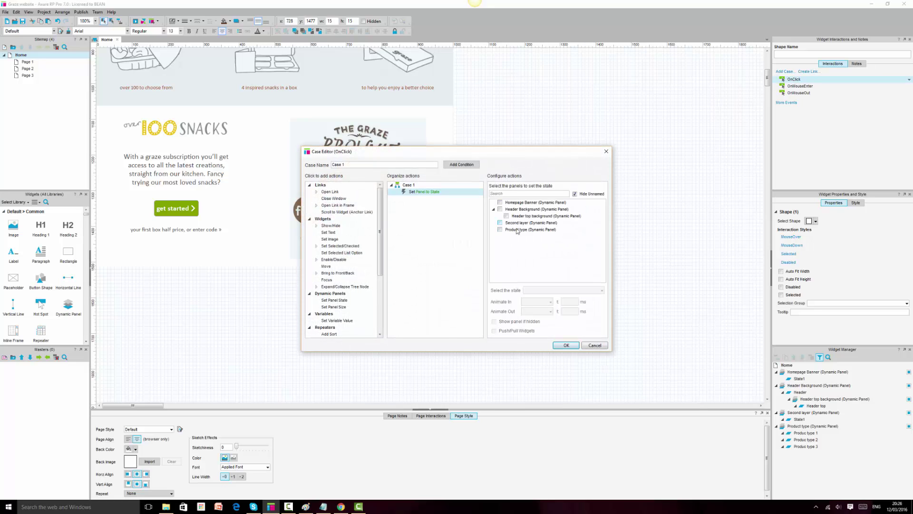
click(499, 230)
click(545, 291)
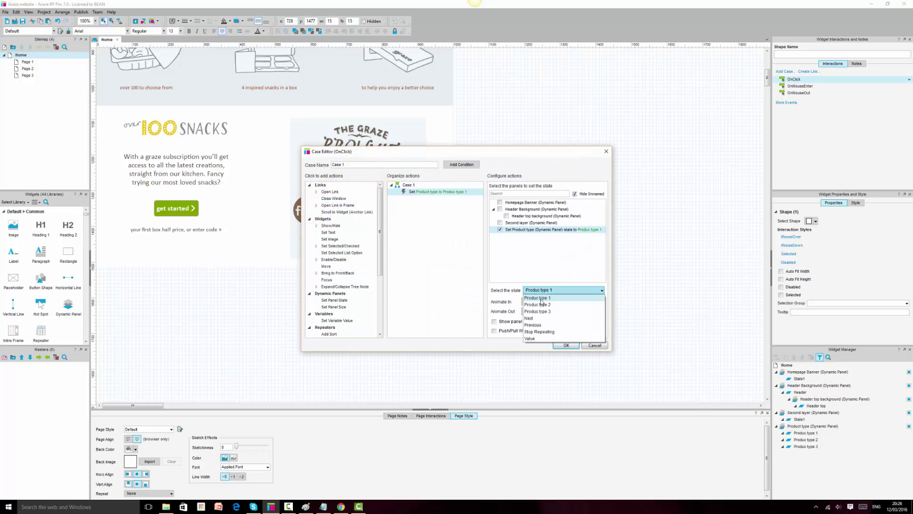
click(552, 308)
click(545, 301)
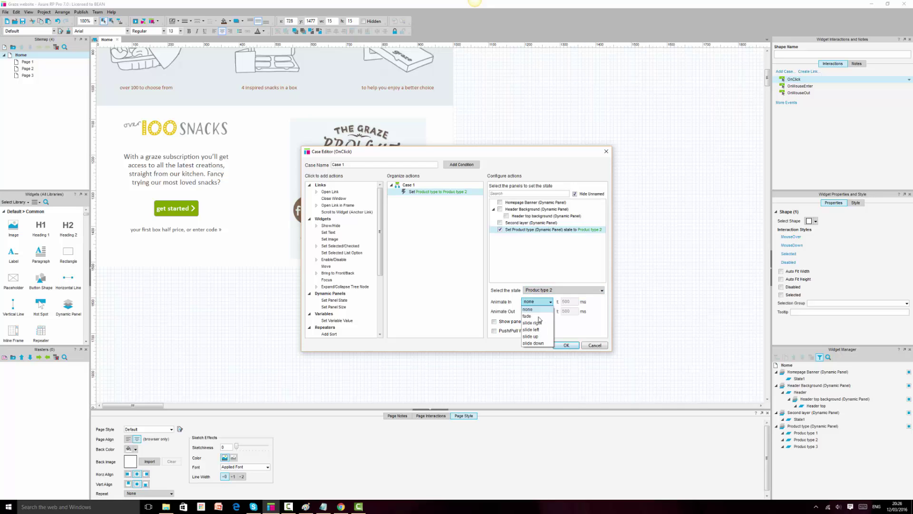
click(532, 314)
click(565, 345)
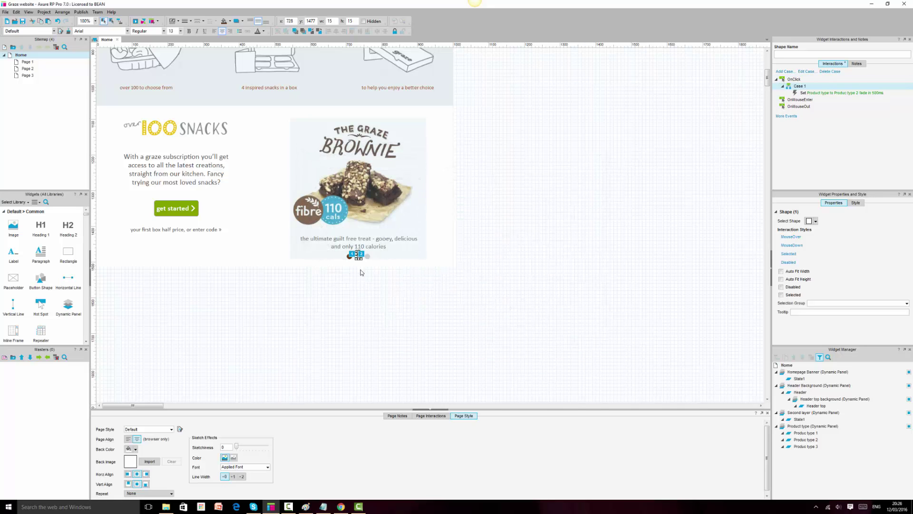
Give the third dot an OnClick case that sets the Product type panel to Produc type 3 with a 500 ms fade in.
click(367, 256)
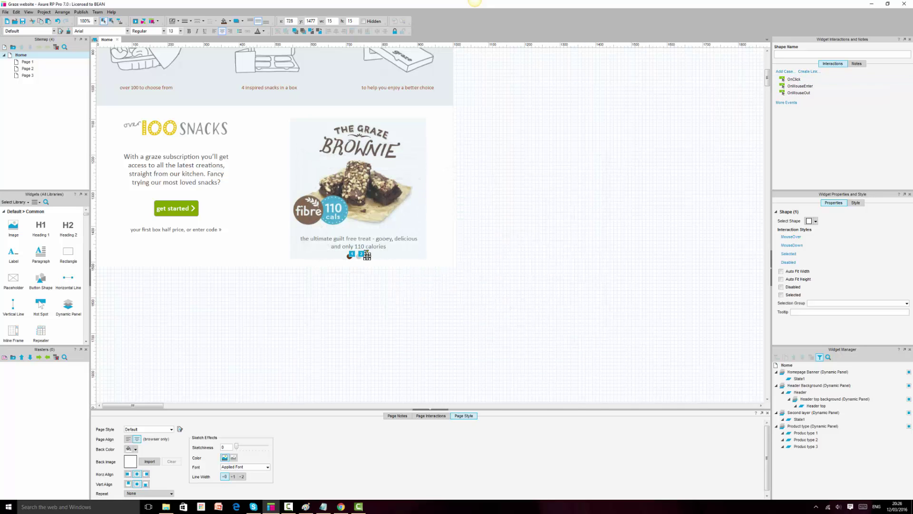
double_click(799, 81)
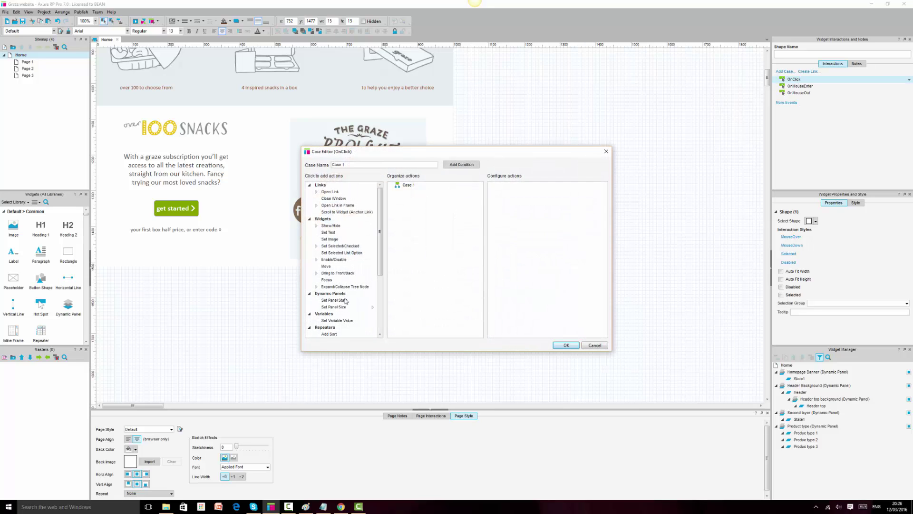
click(334, 301)
click(500, 230)
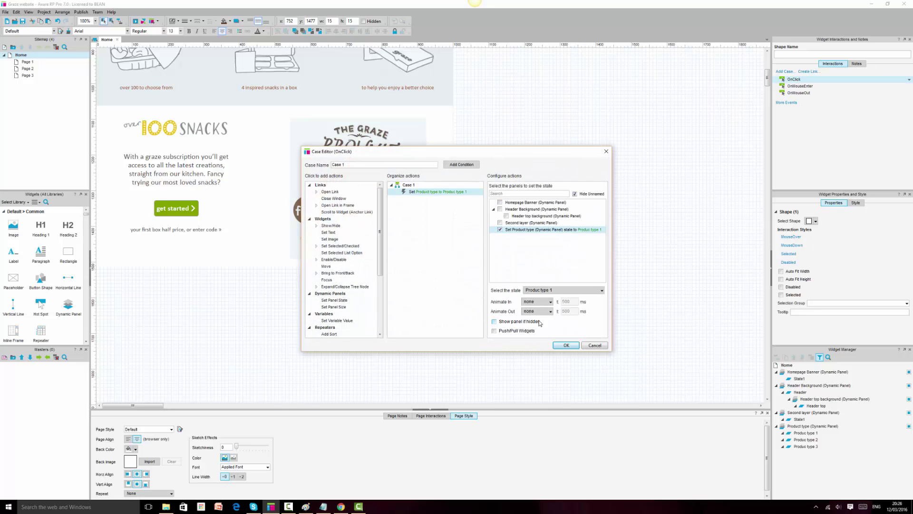
click(543, 290)
click(549, 315)
click(550, 302)
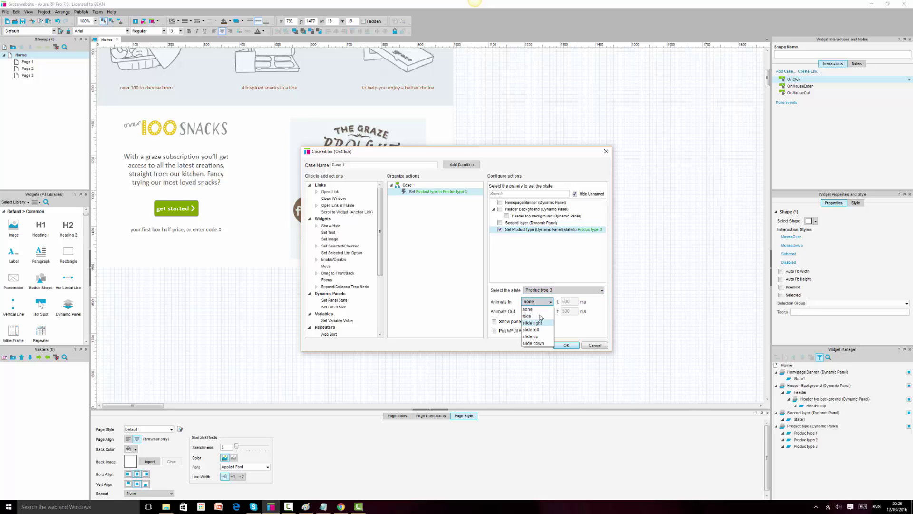
click(537, 316)
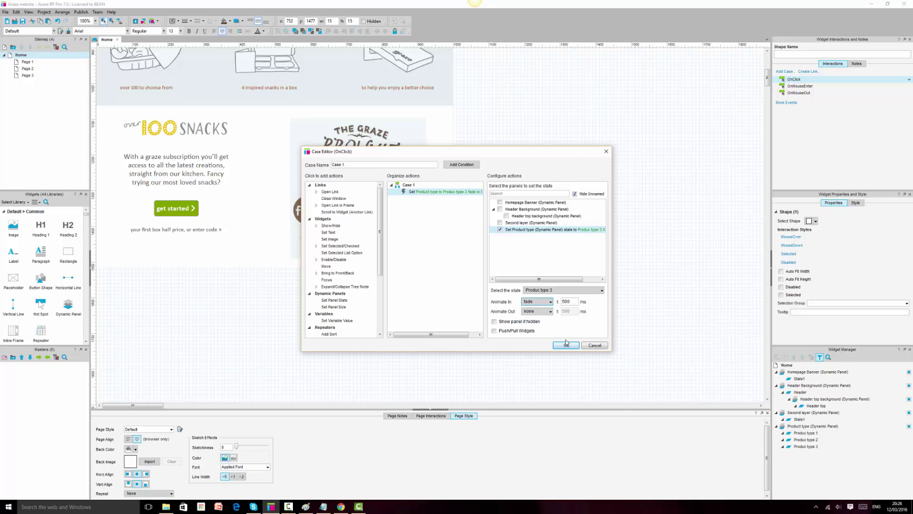
click(565, 345)
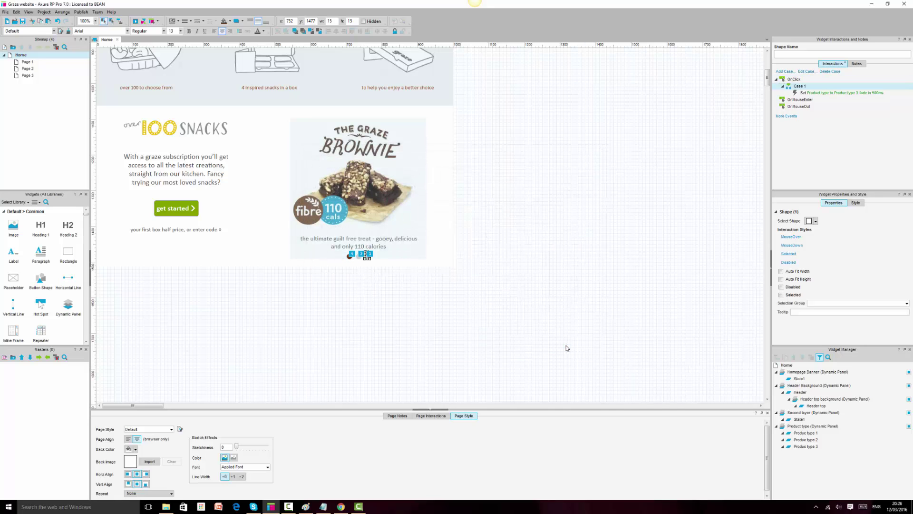
click(569, 296)
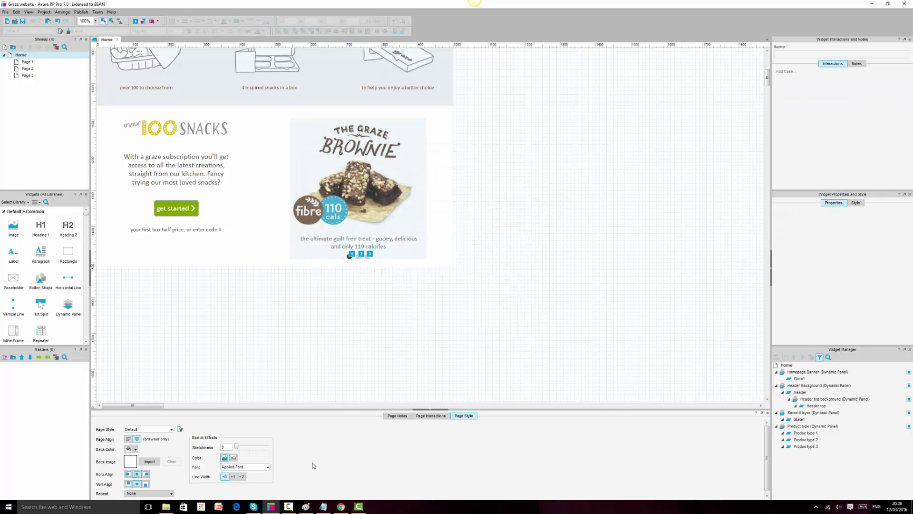
Reload the Home prototype in Chrome and test all three indicator dots of the snacks carousel.
click(341, 506)
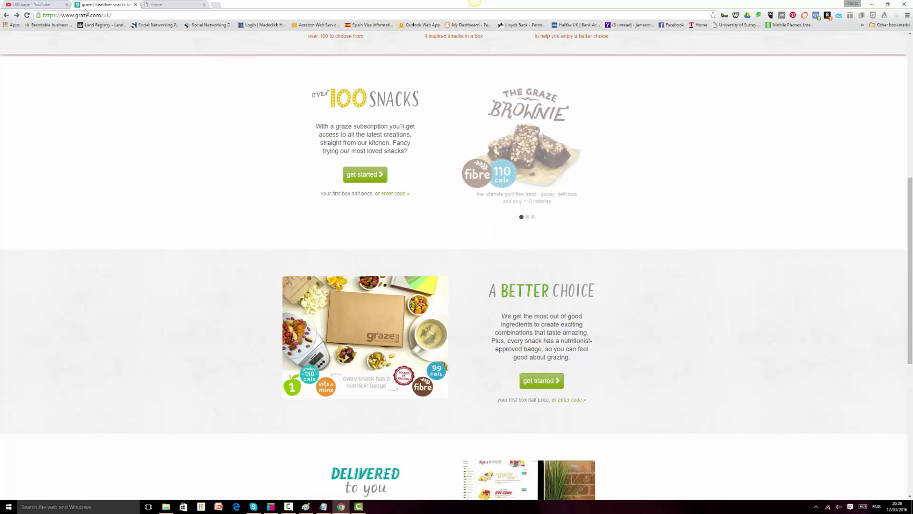
key(ctrl+Tab)
click(30, 16)
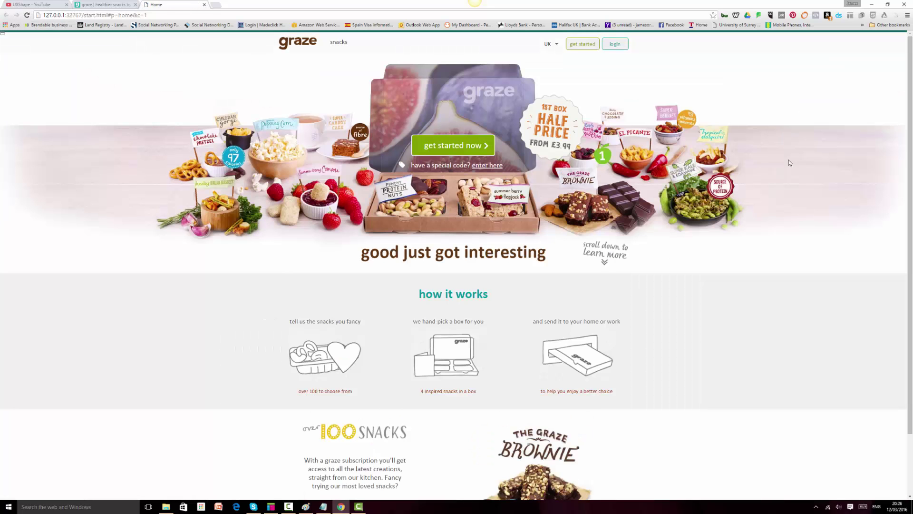
scroll(808, 190, down, 2)
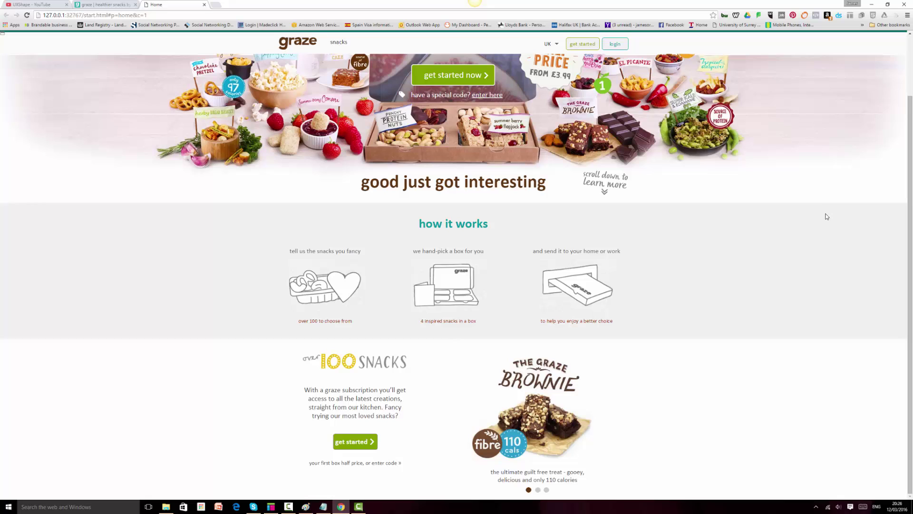
click(537, 490)
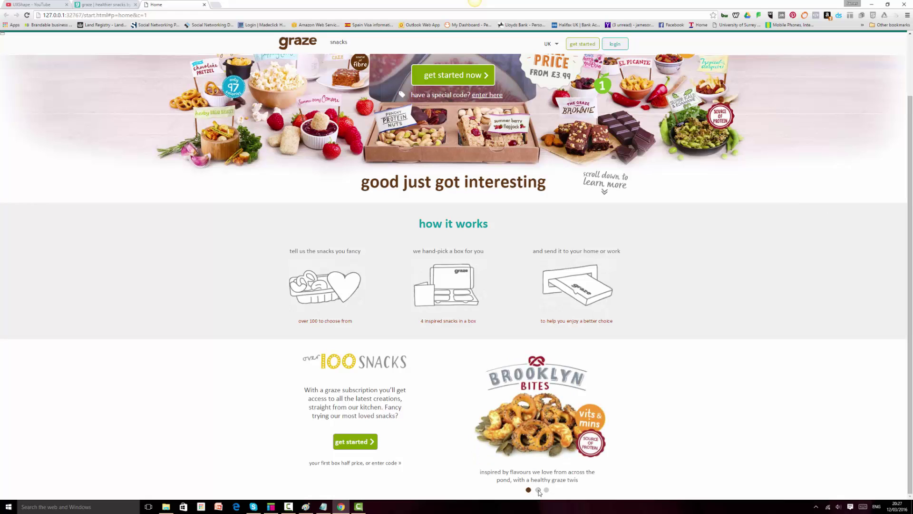
click(546, 490)
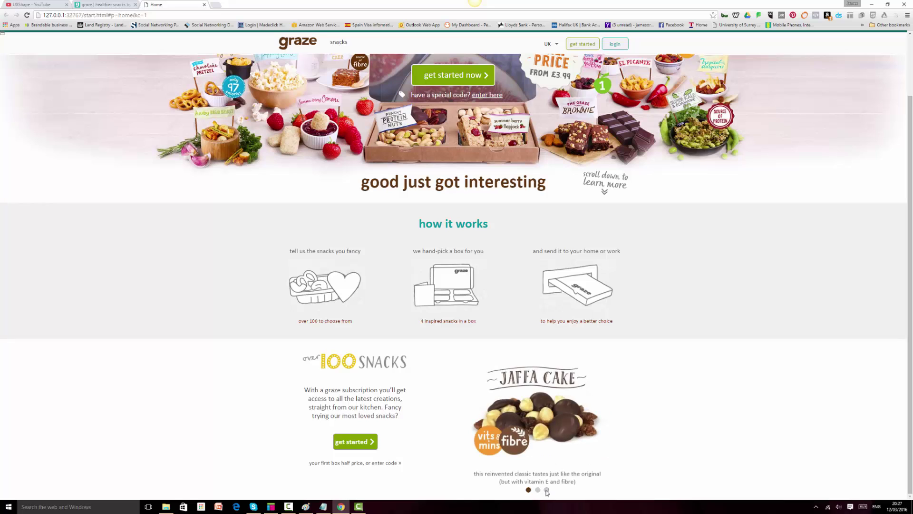
click(537, 490)
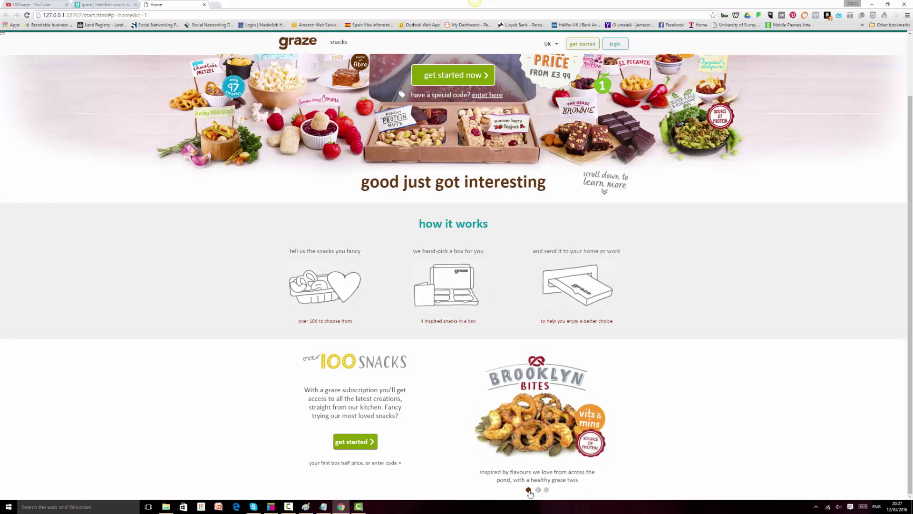
click(529, 490)
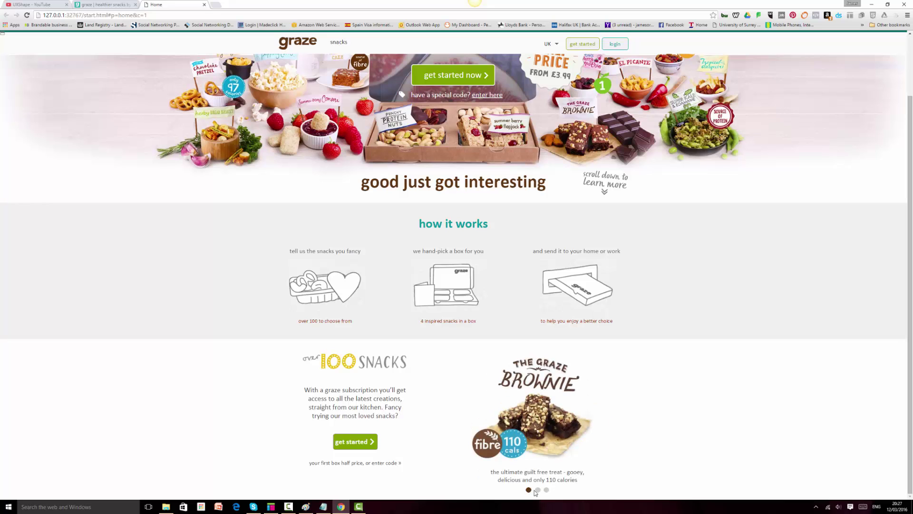
click(538, 490)
click(547, 490)
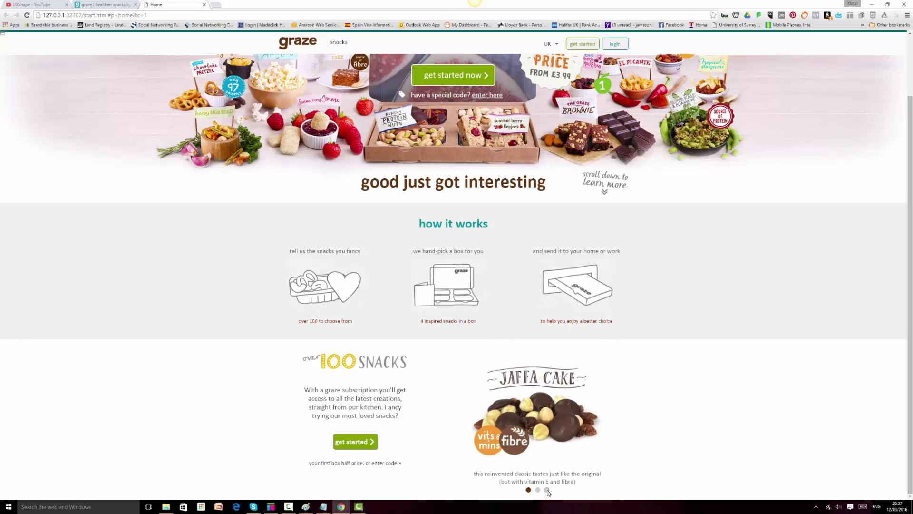
Return to Axure RP and nudge the three indicator dots together slightly to the right and up.
click(271, 507)
click(349, 254)
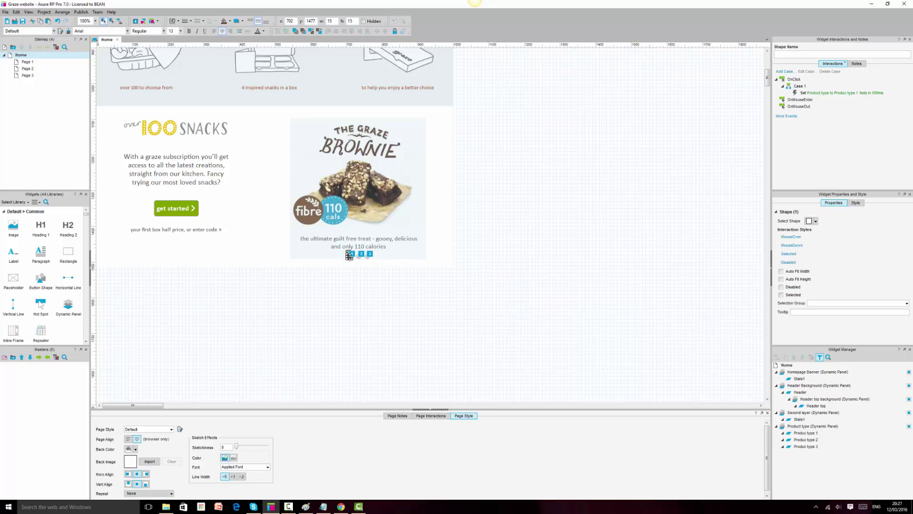
click(370, 291)
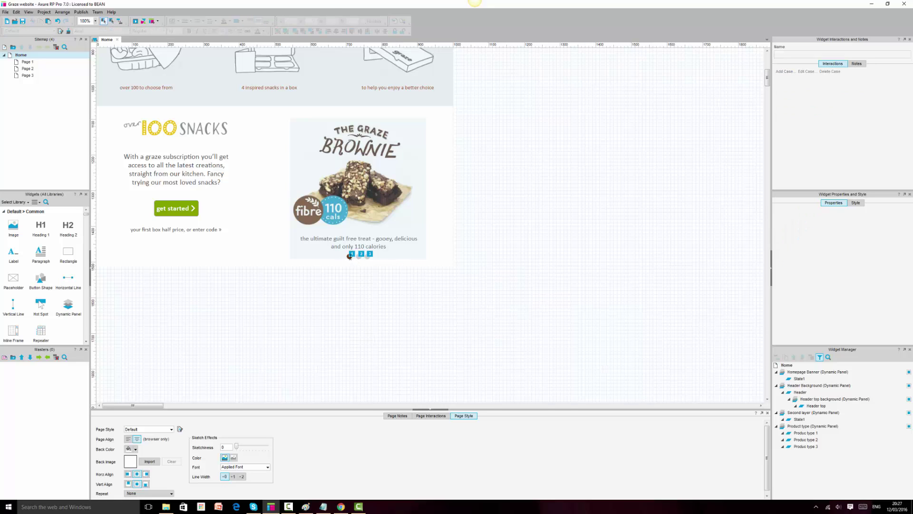
click(350, 254)
click(354, 270)
click(350, 255)
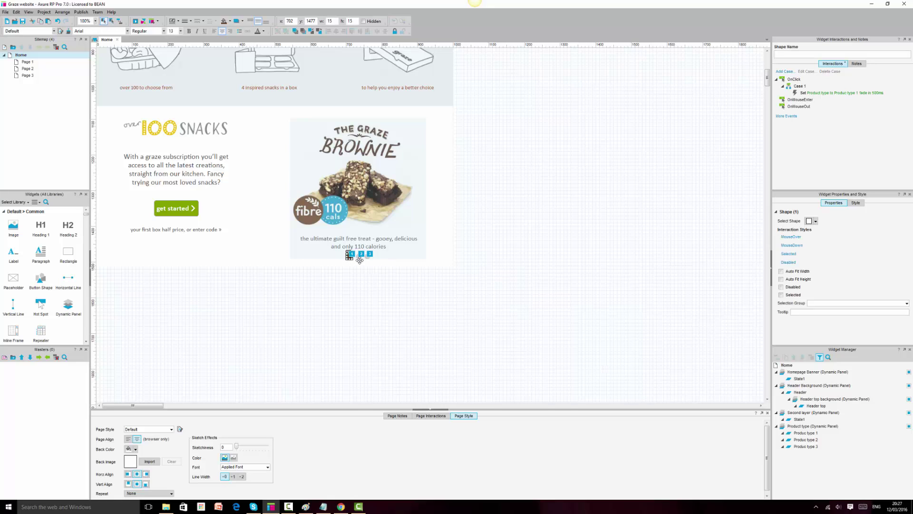
ctrl+click(360, 254)
ctrl+click(369, 254)
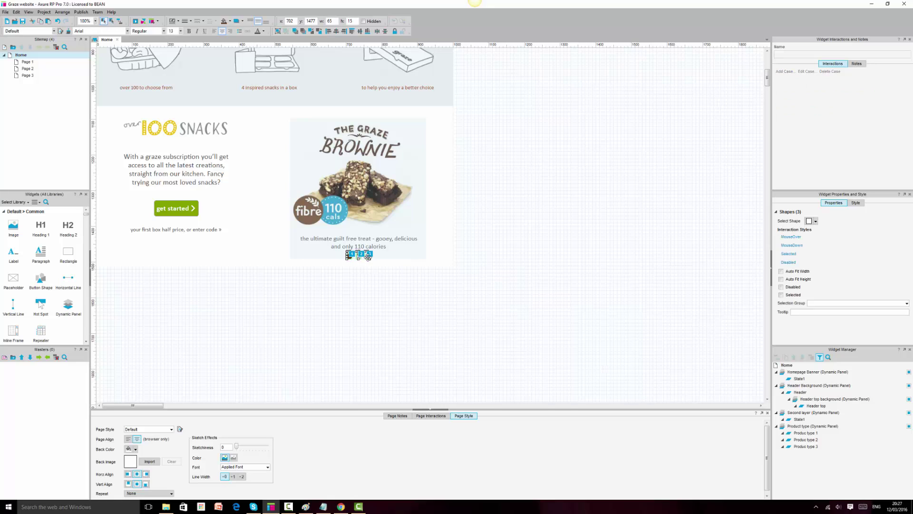
key(Right)
key(Up)
click(479, 364)
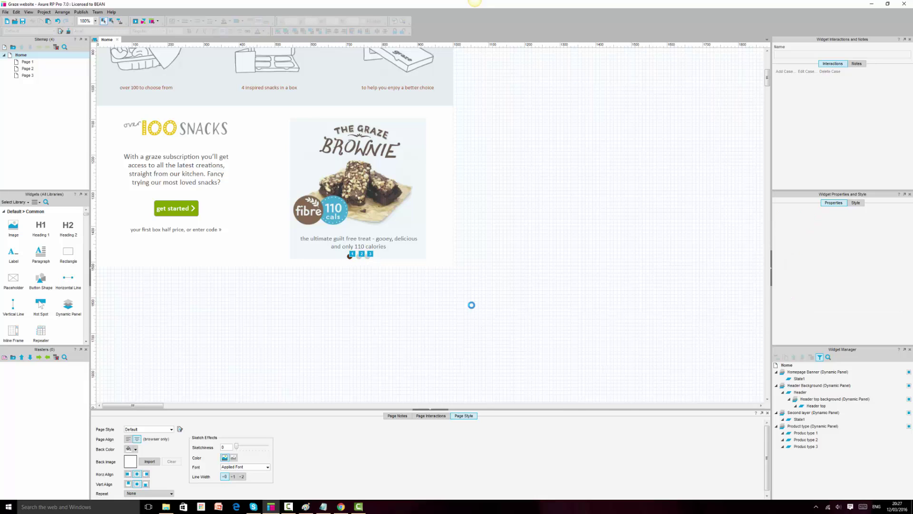
Reload the prototype in Chrome and test the repositioned middle and third dots.
click(341, 506)
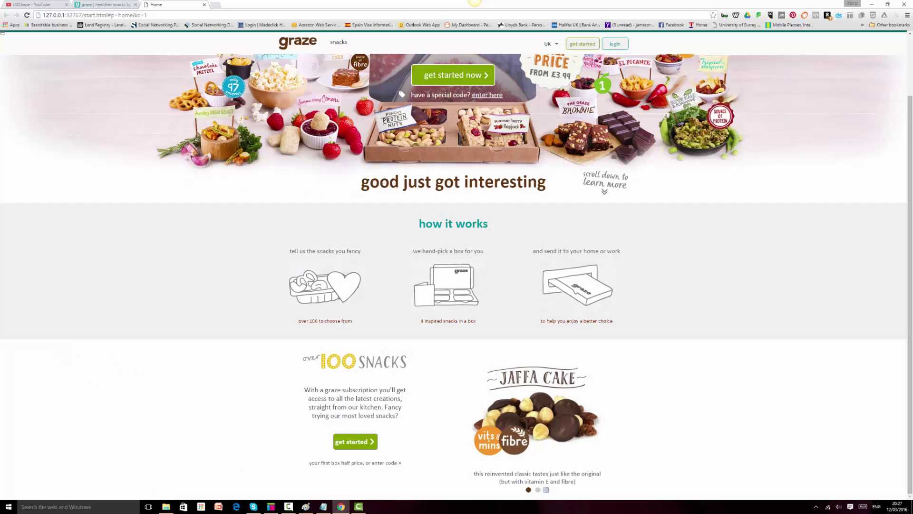
click(27, 17)
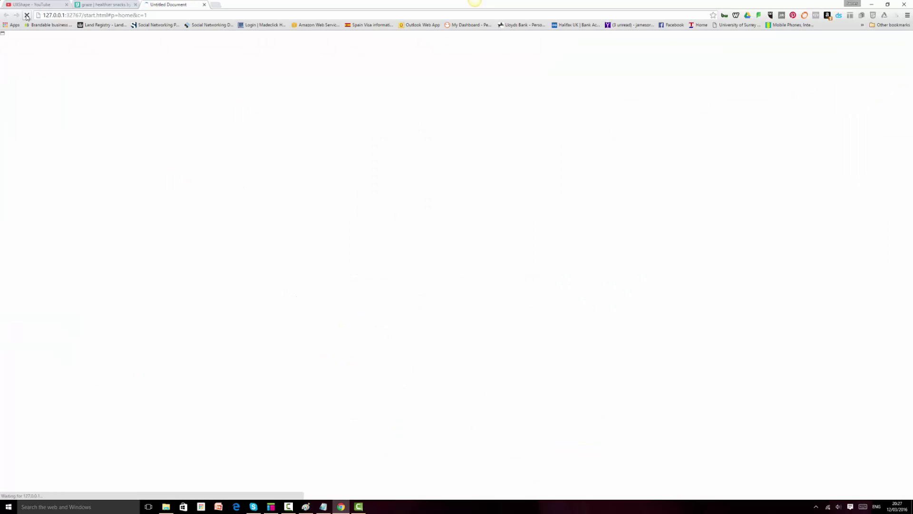
scroll(550, 315, down, 2)
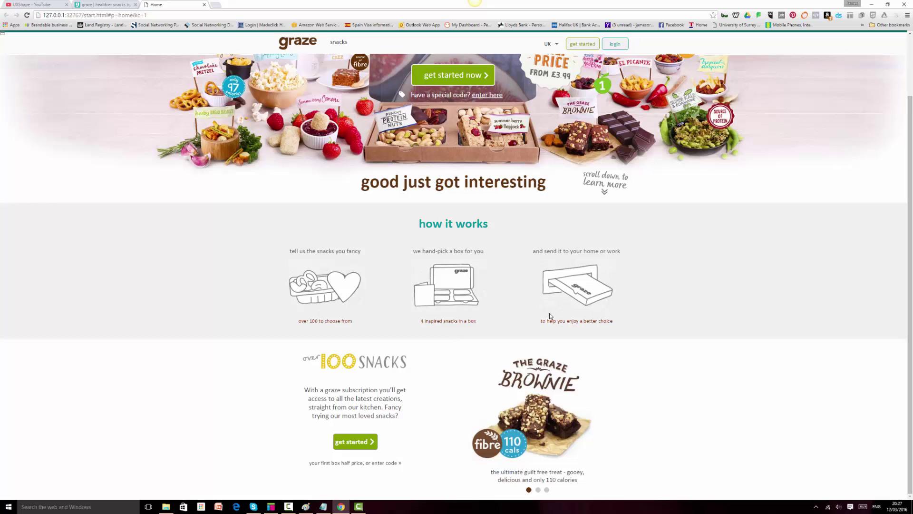
click(538, 491)
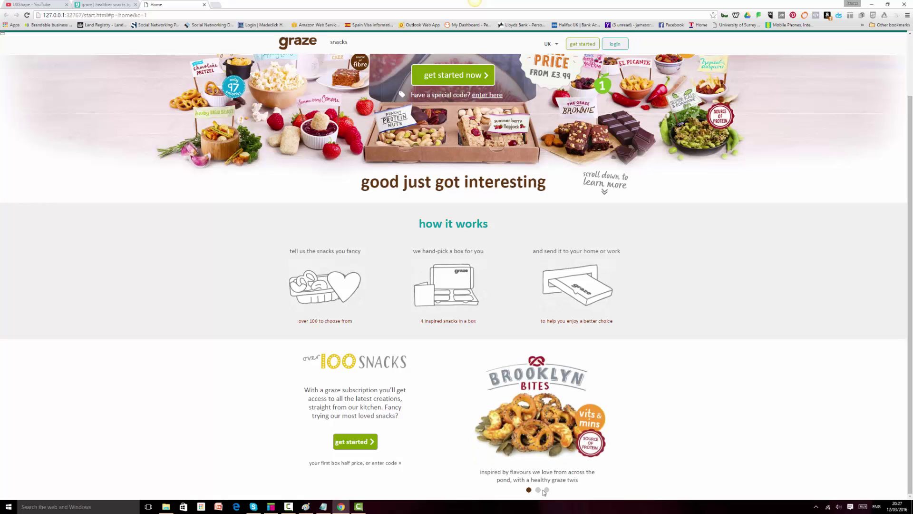
click(546, 490)
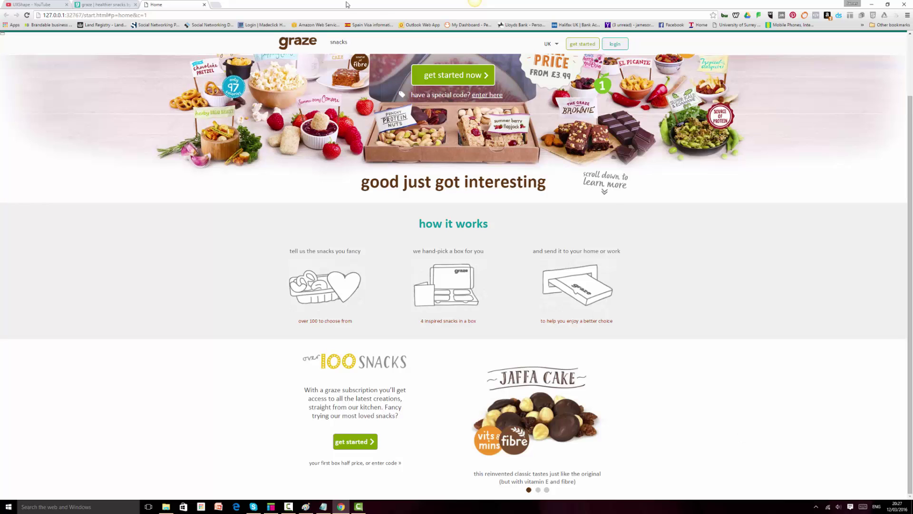
Examine the snacks section and the sections below it on the live Graze site, and return to the prototype.
click(106, 4)
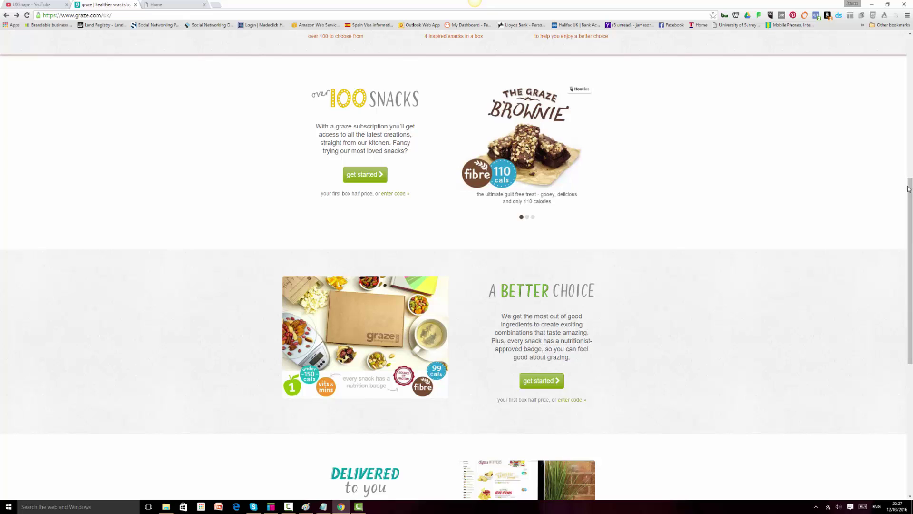
drag(911, 195, 911, 230)
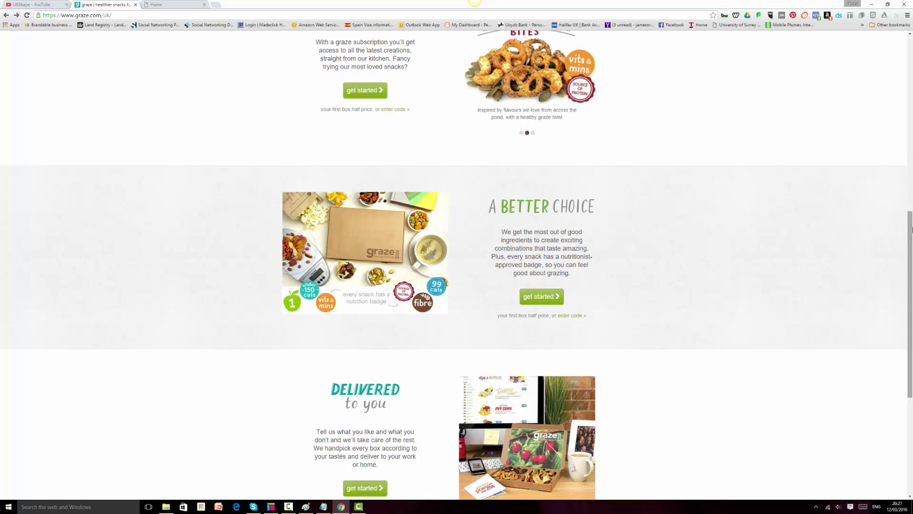
drag(911, 230, 910, 142)
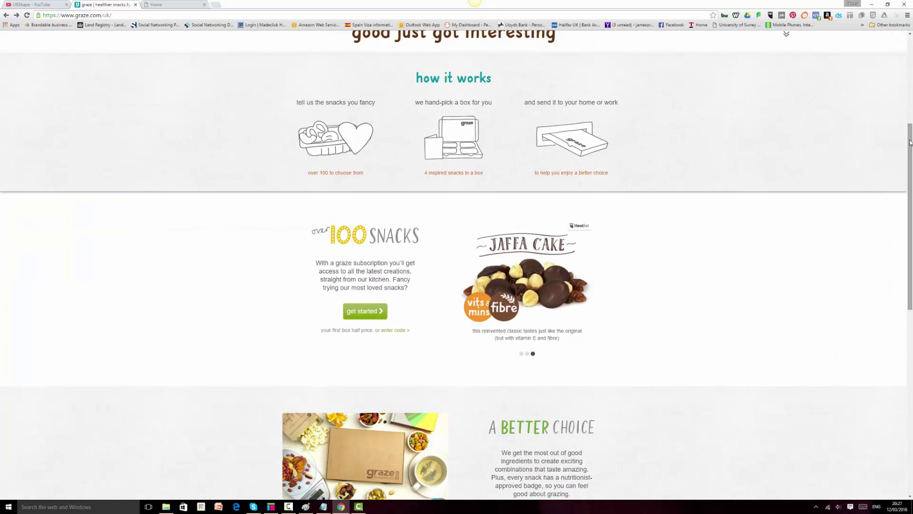
click(176, 4)
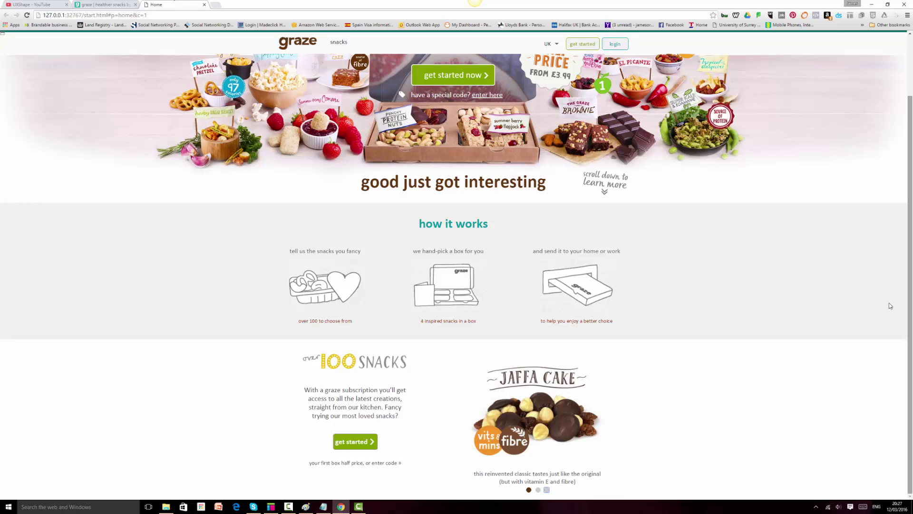
In Axure RP, extend the snacks section's white background rectangle downward to a height of about 528.
click(271, 507)
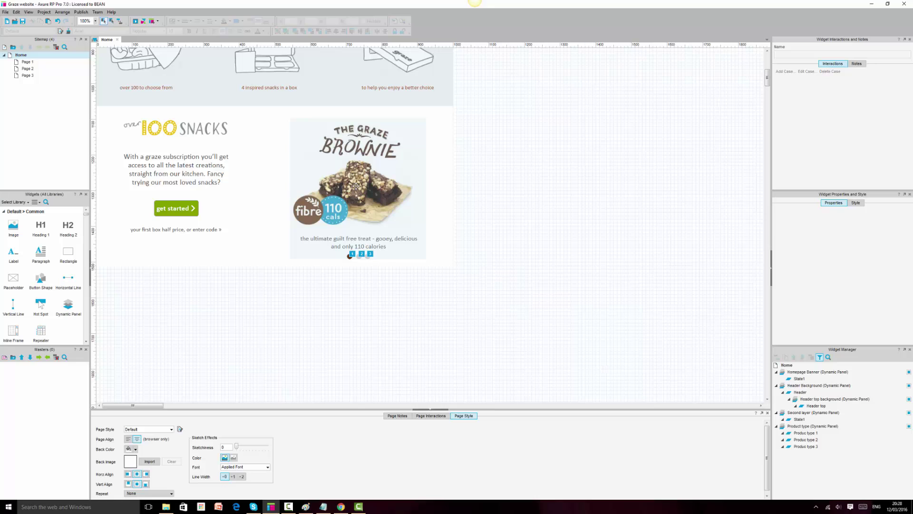
click(319, 261)
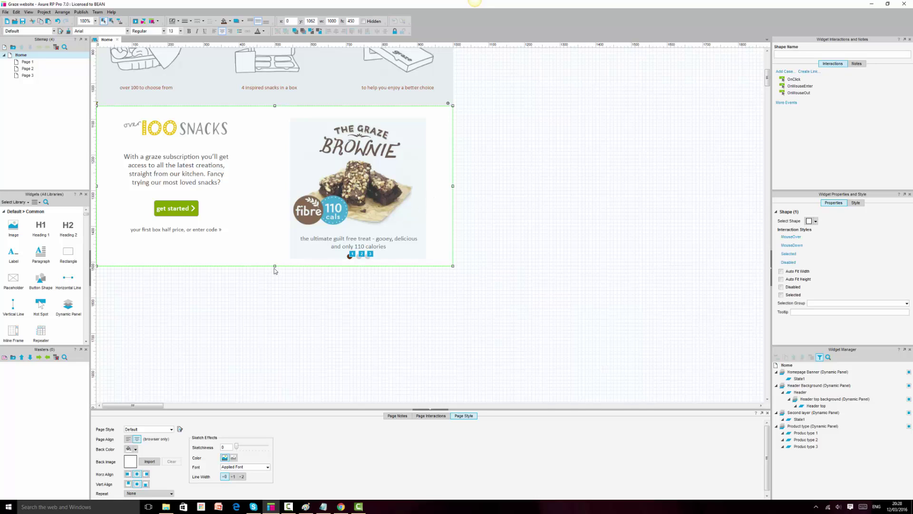
drag(274, 267, 278, 293)
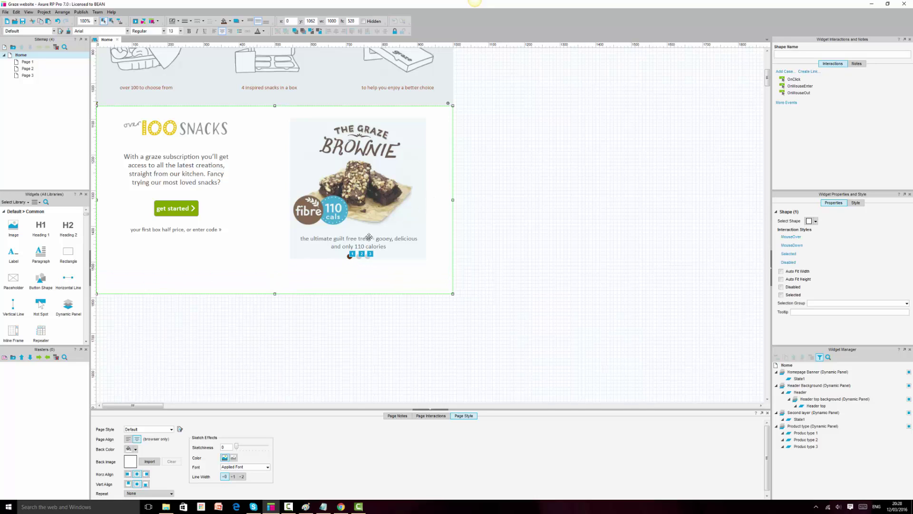
Group the snacks heading, text, button, code line and product panel, checking the layout against the live Graze site in Chrome.
click(341, 183)
click(206, 131)
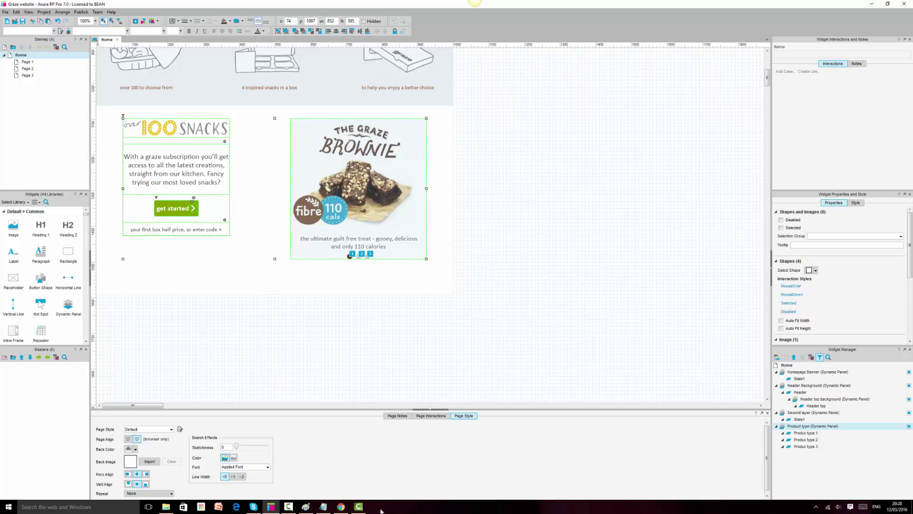
click(340, 507)
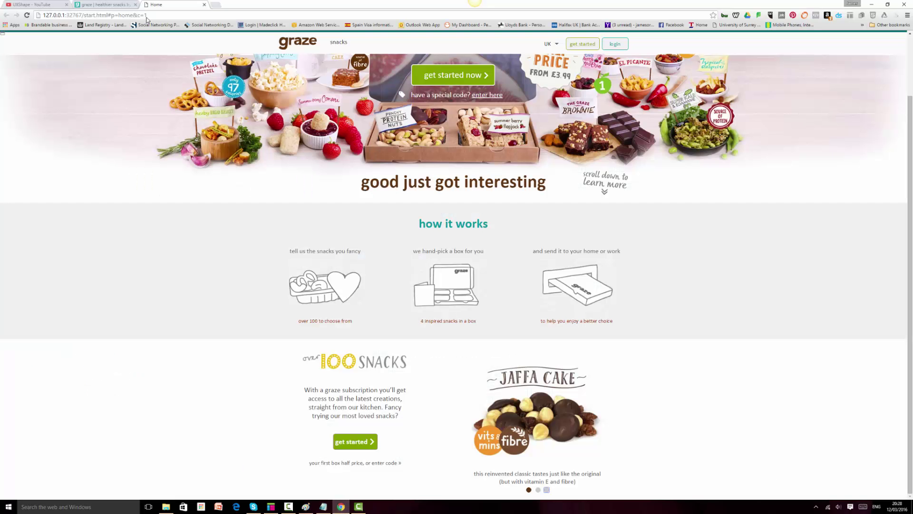
click(101, 5)
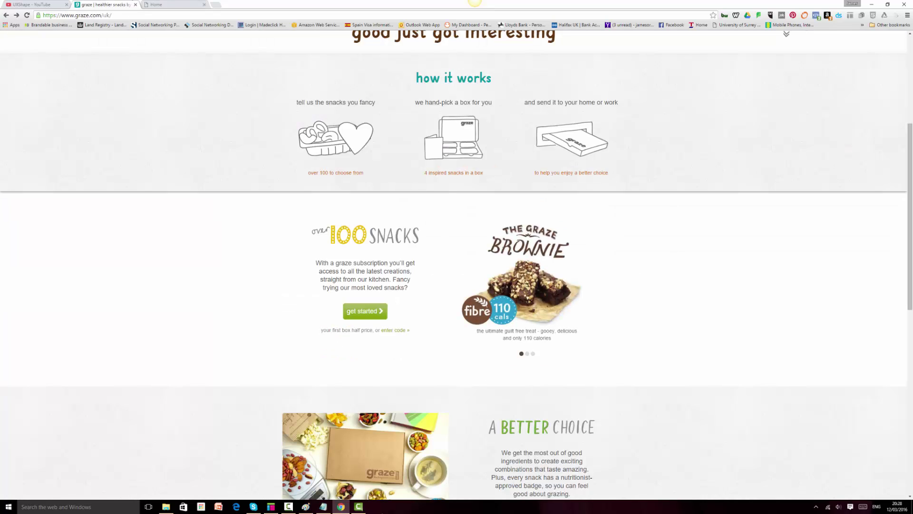
click(271, 507)
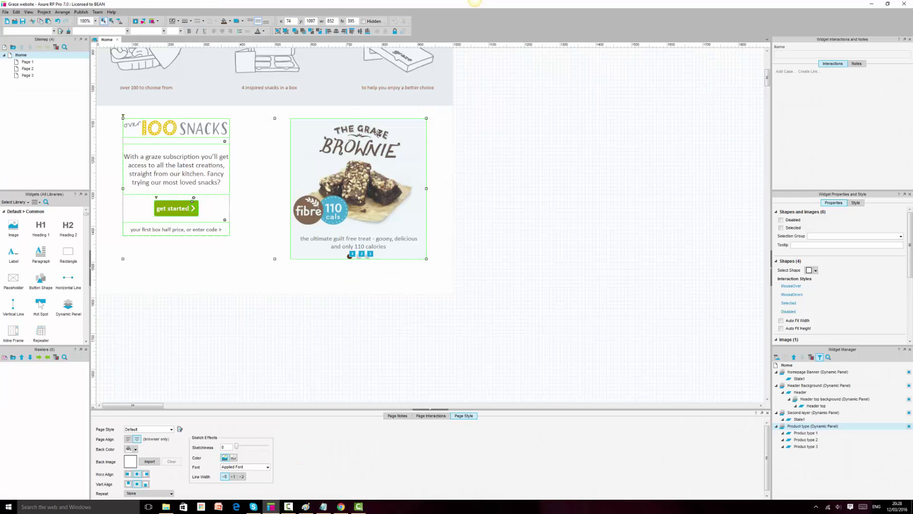
click(278, 31)
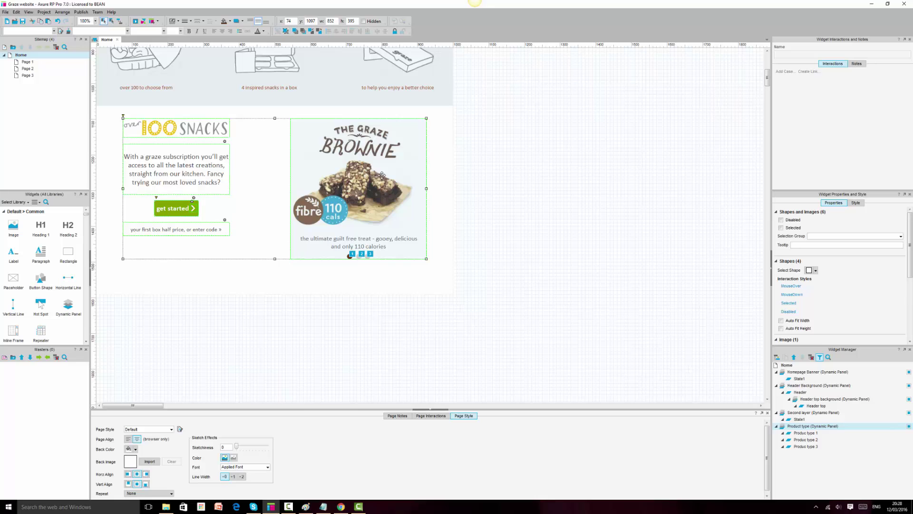
Select the three indicator dots and group them with the rest of the snacks content.
click(351, 255)
click(355, 271)
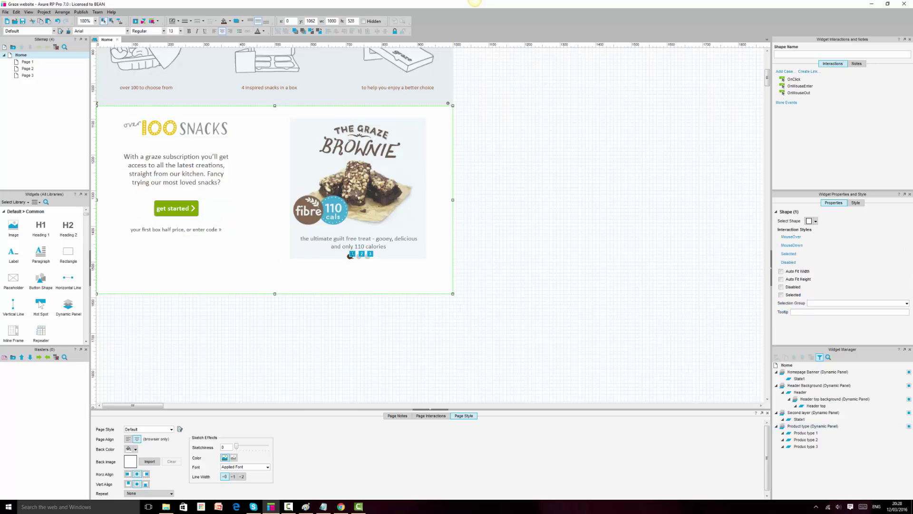
click(349, 255)
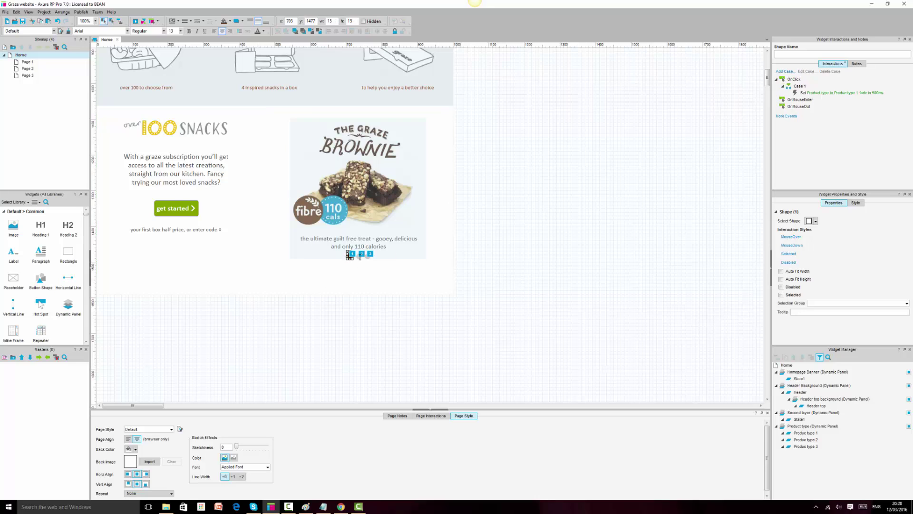
shift+click(362, 254)
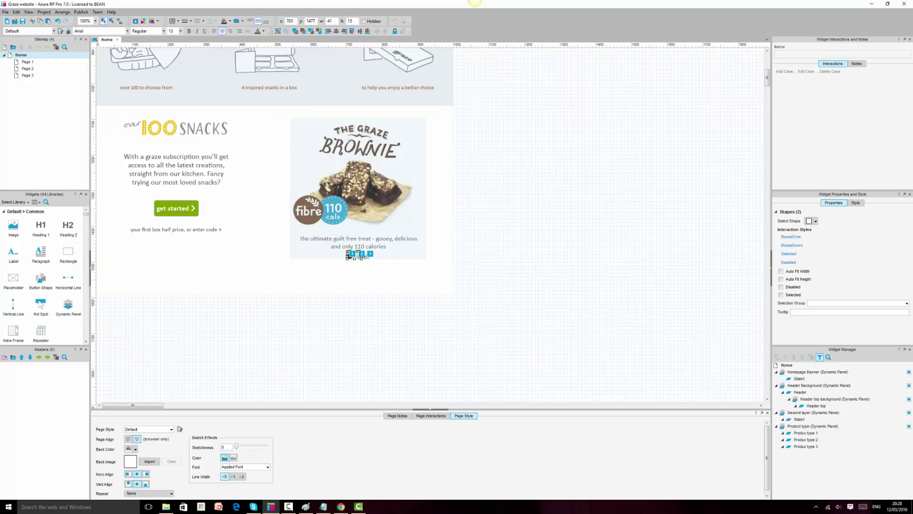
shift+click(369, 255)
key(ctrl+a)
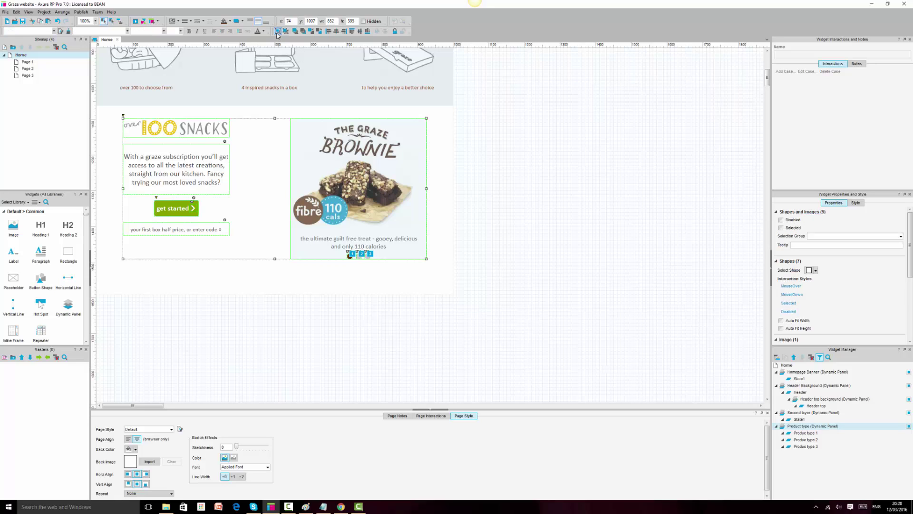
Vertically centre the grouped snacks content on the section's white background rectangle.
shift+click(428, 149)
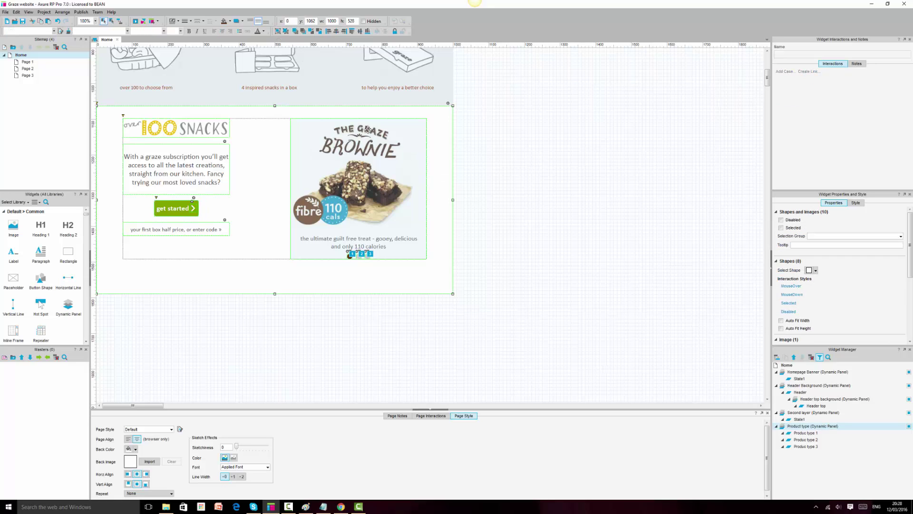
click(360, 32)
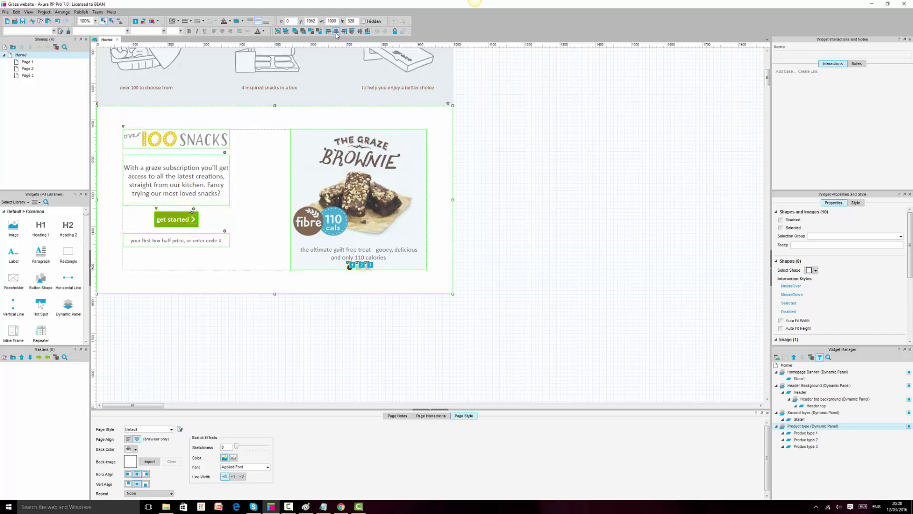
click(588, 184)
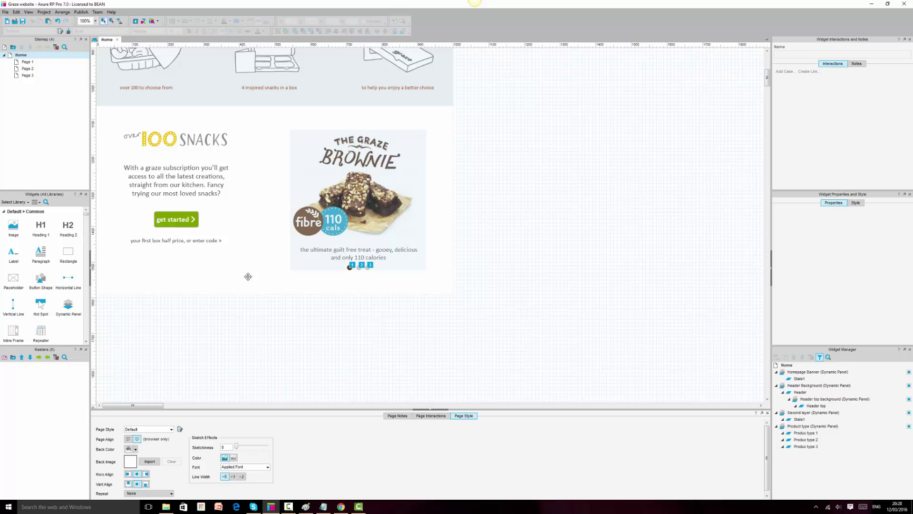
Reload the prototype in Chrome and test the three carousel dots in the snacks section.
click(341, 507)
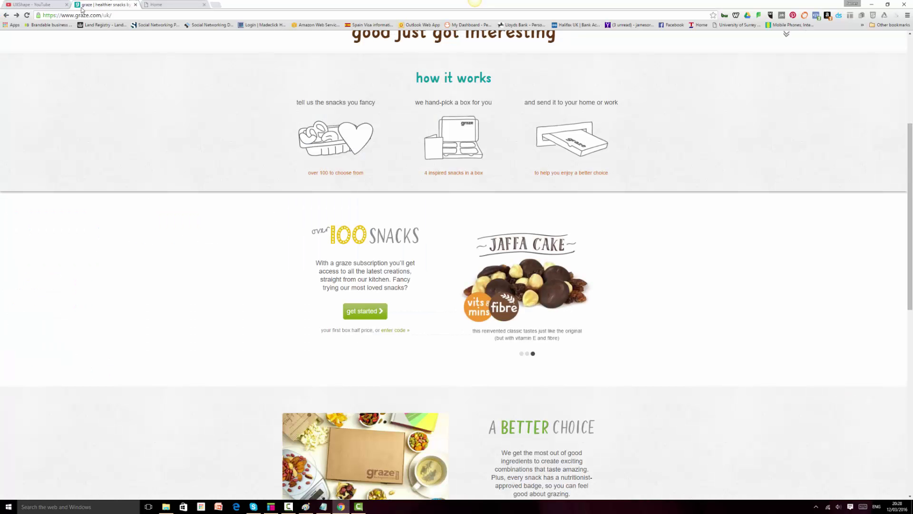
click(27, 16)
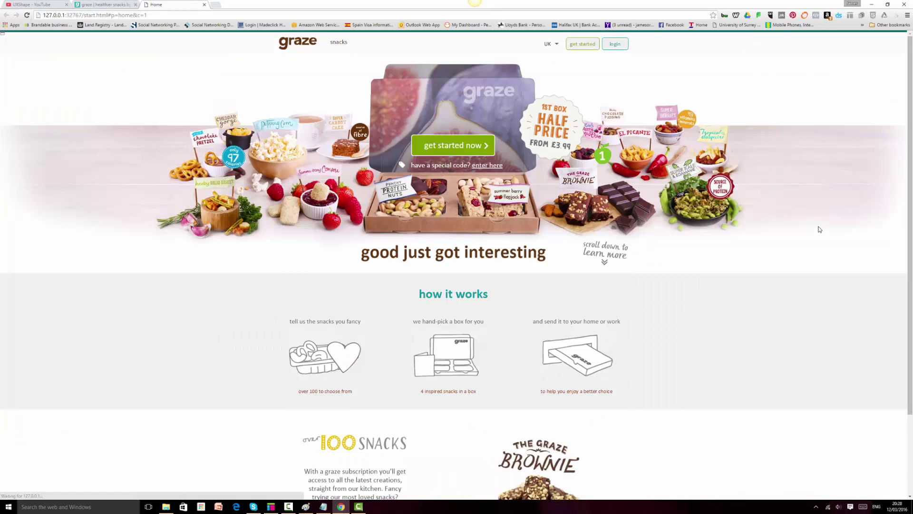
scroll(819, 229, down, 2)
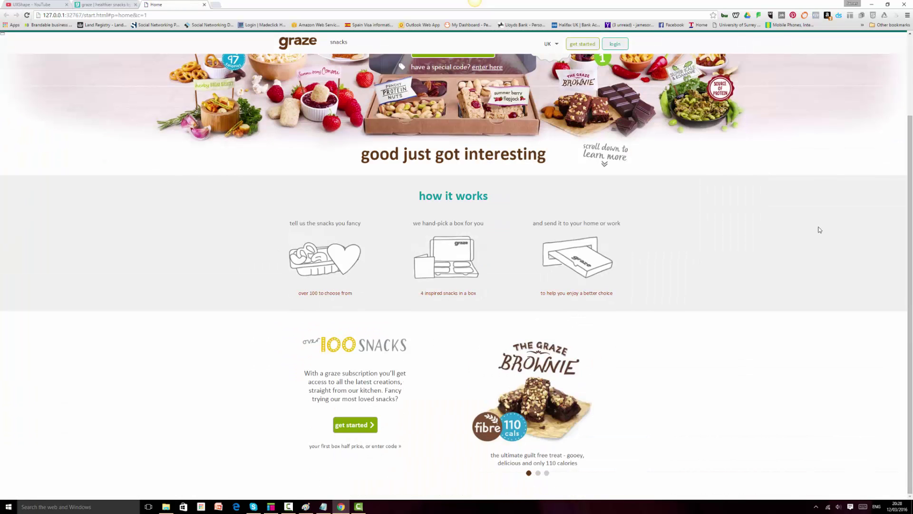
click(546, 474)
click(547, 474)
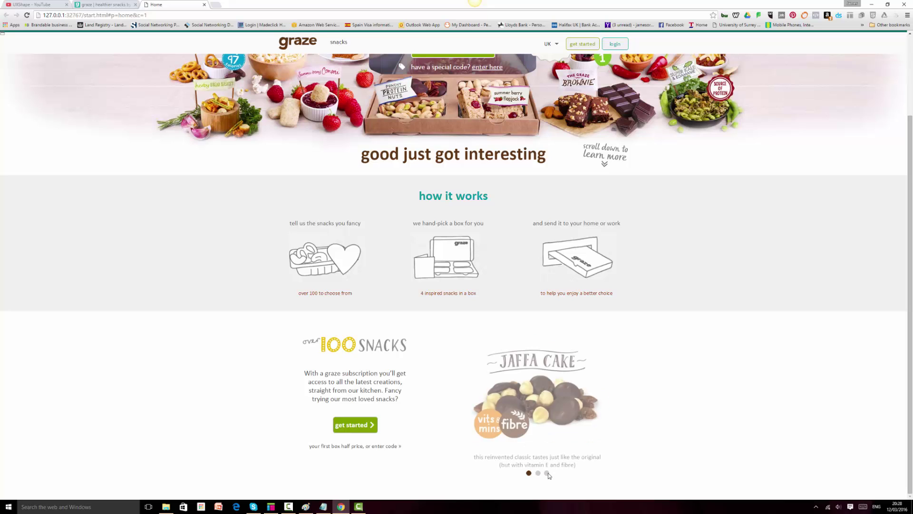
click(537, 474)
click(529, 474)
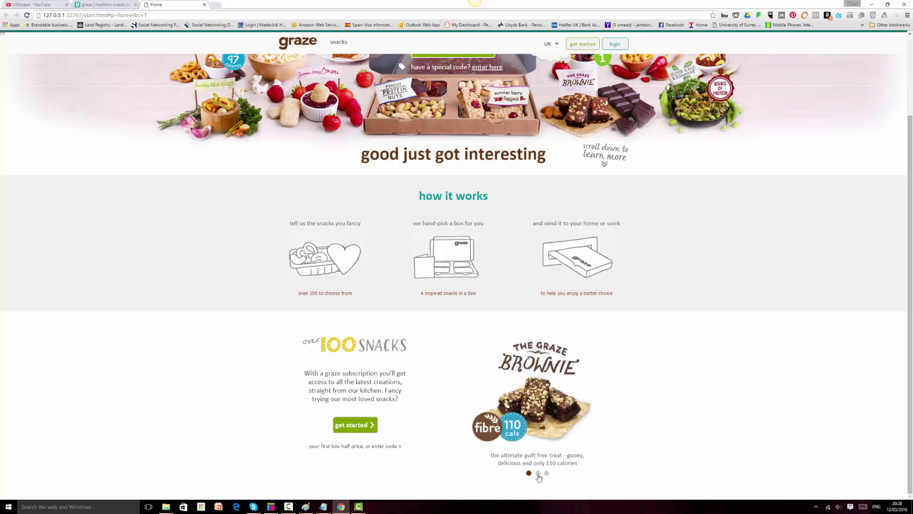
click(537, 474)
click(547, 473)
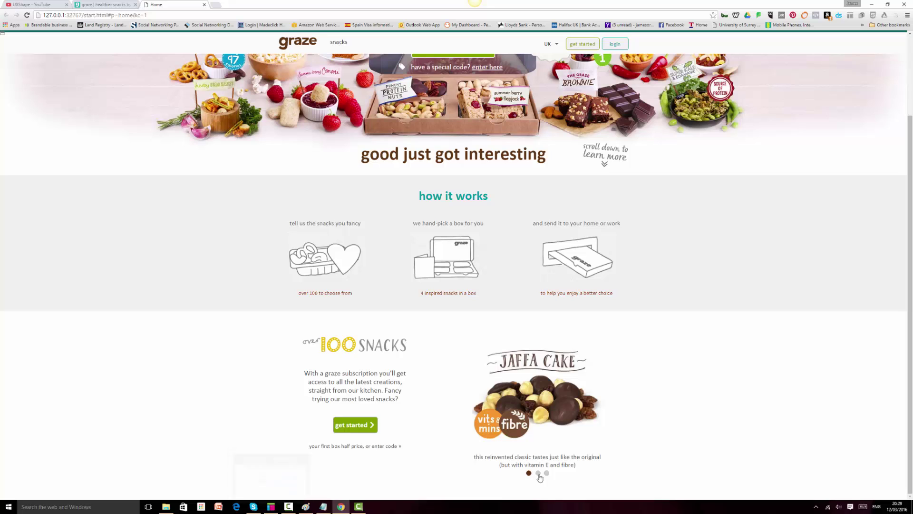
In Axure RP, ungroup the indicator dots from the snacks content and move the Home page dots down to about y 1533.
click(271, 507)
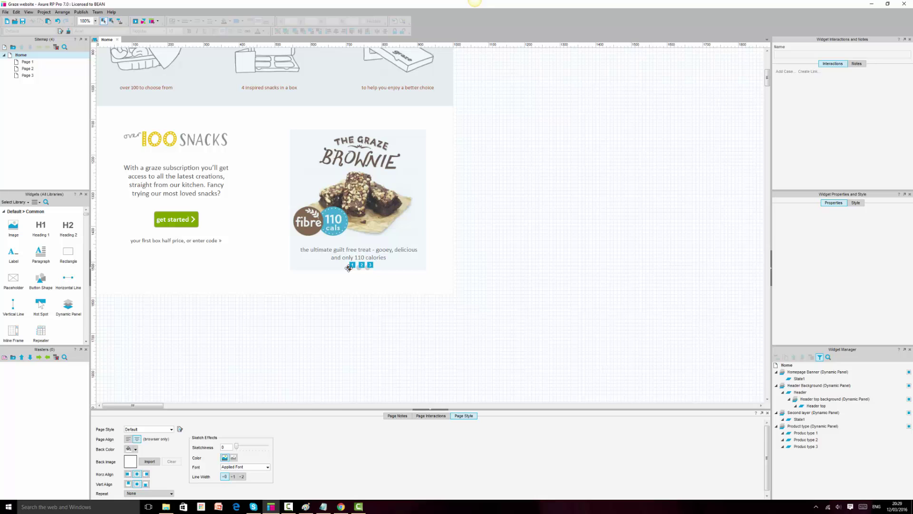
click(349, 268)
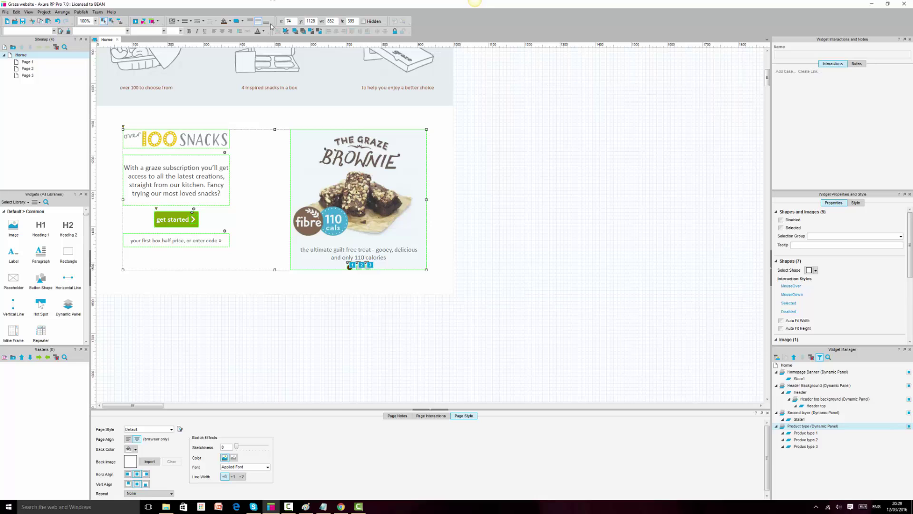
click(342, 291)
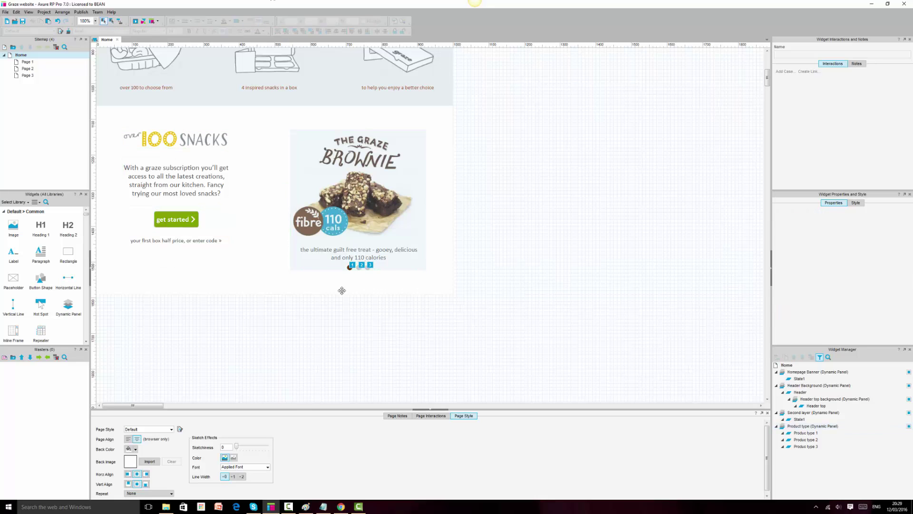
click(351, 266)
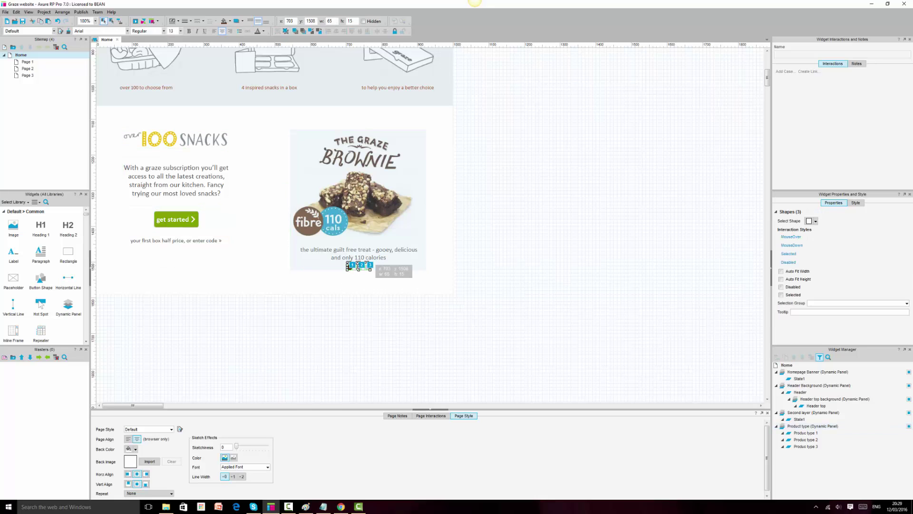
drag(358, 266, 361, 281)
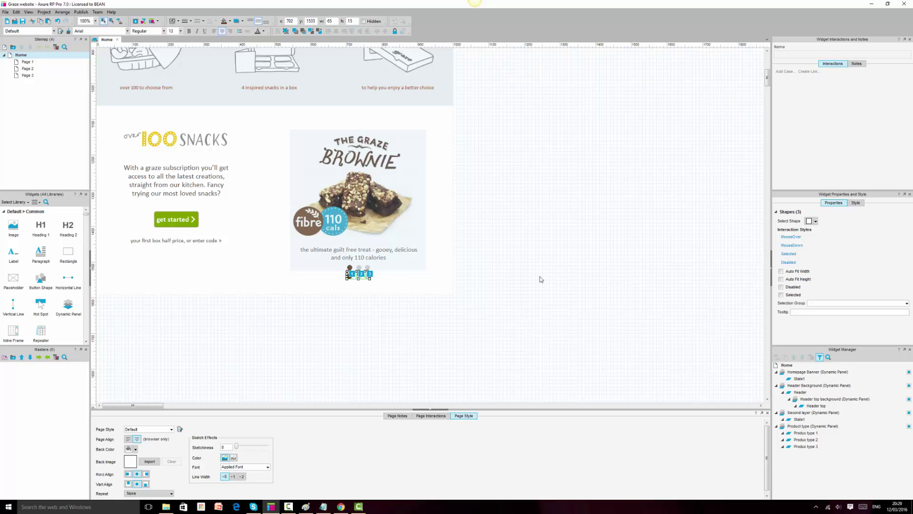
click(360, 266)
click(359, 267)
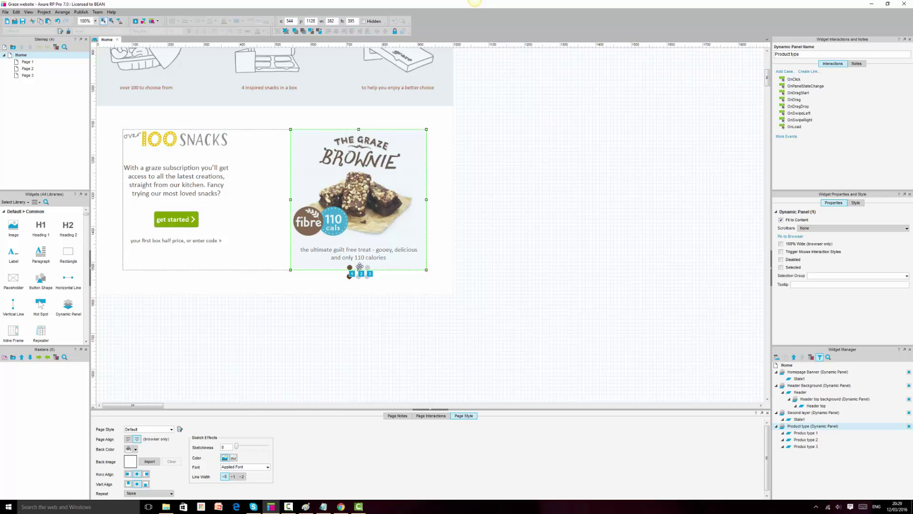
click(562, 297)
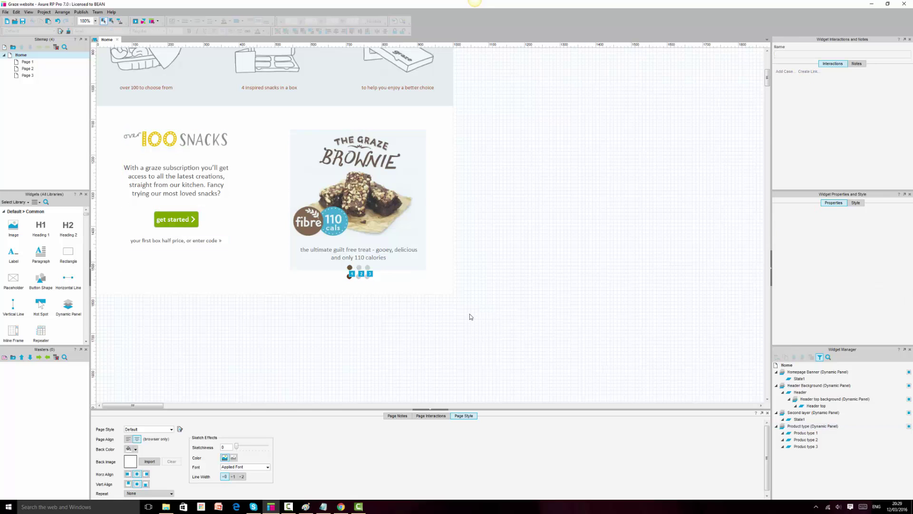
Examine the dots inside the Produc type 1 state of the Product type panel, and return to the Home page.
click(400, 233)
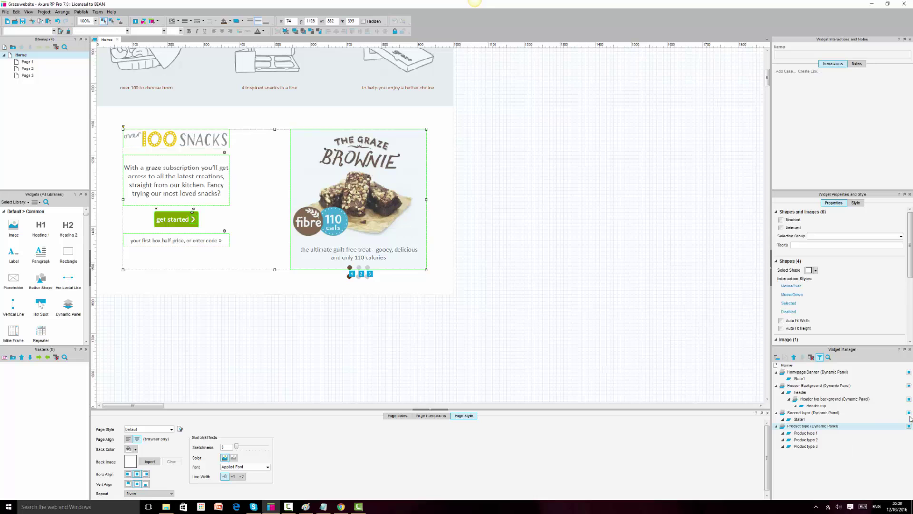
double_click(814, 433)
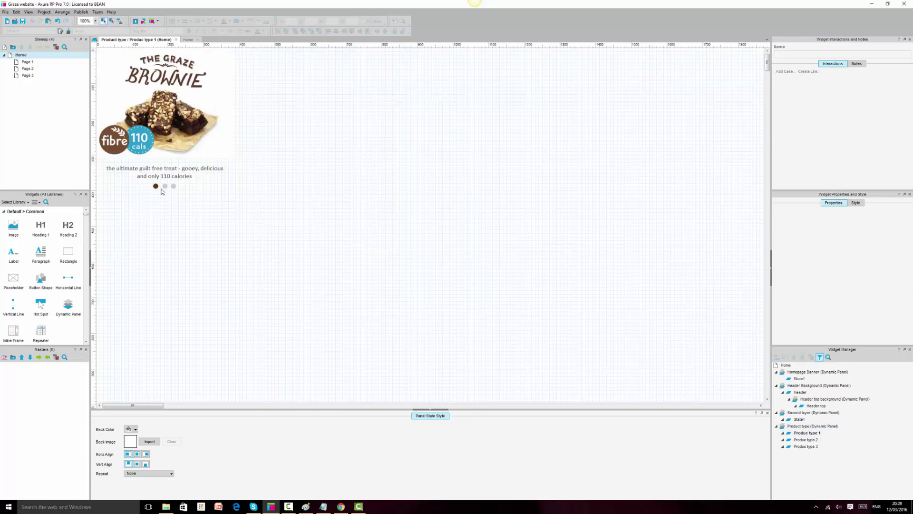
click(155, 186)
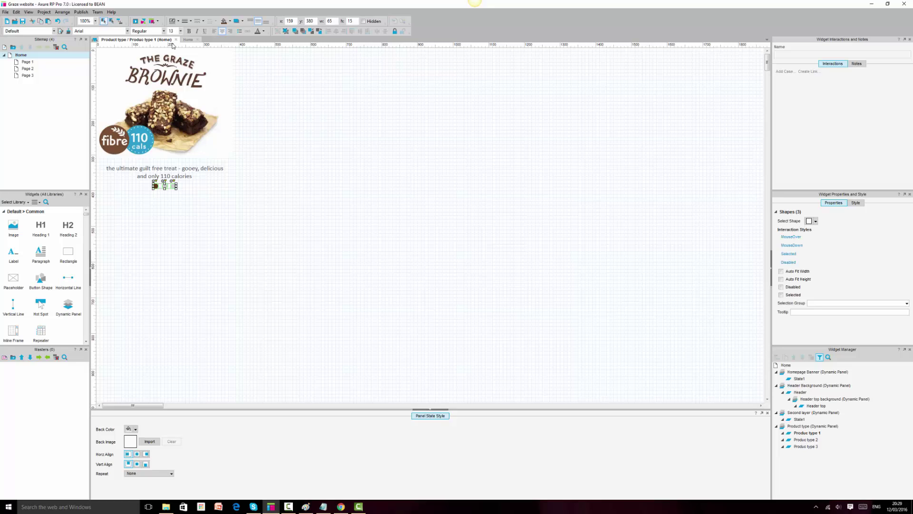
click(188, 40)
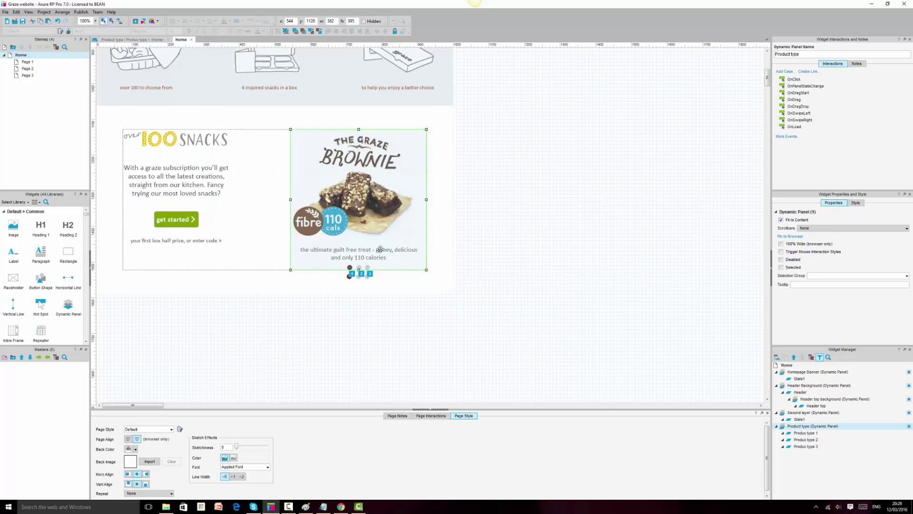
Delete the three separate indicator dots below the product panel on the Home page.
click(321, 277)
click(358, 275)
click(358, 277)
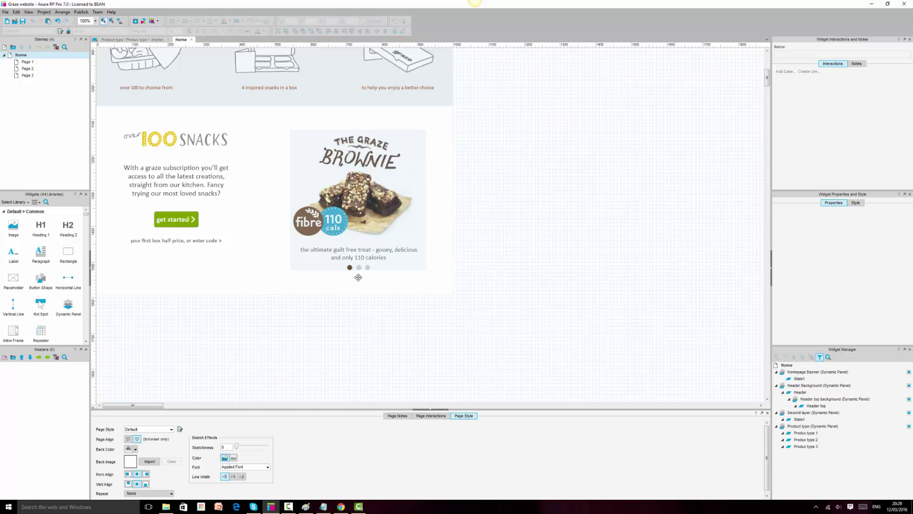
Inside state Produc type 1, add an OnClick case to the first dot that sets the Product type panel to Produc type 1, fading in over 500 ms.
double_click(809, 433)
click(155, 186)
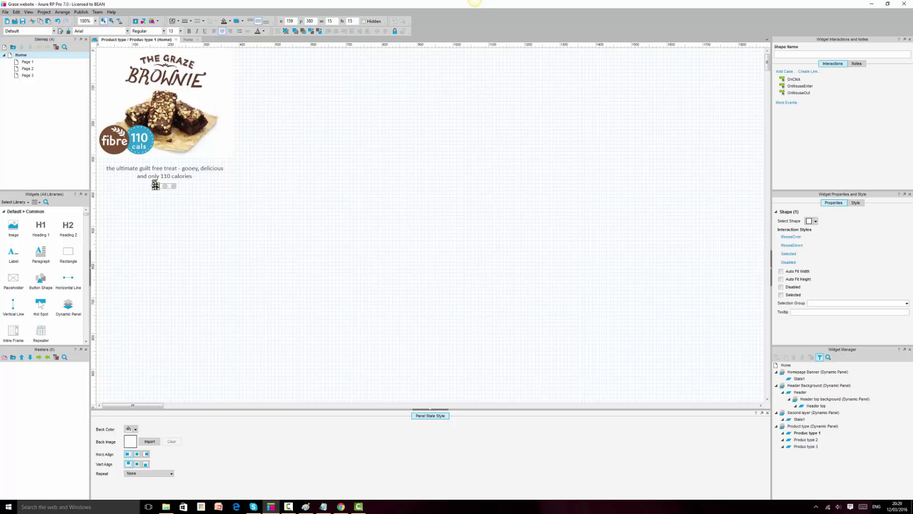
double_click(794, 79)
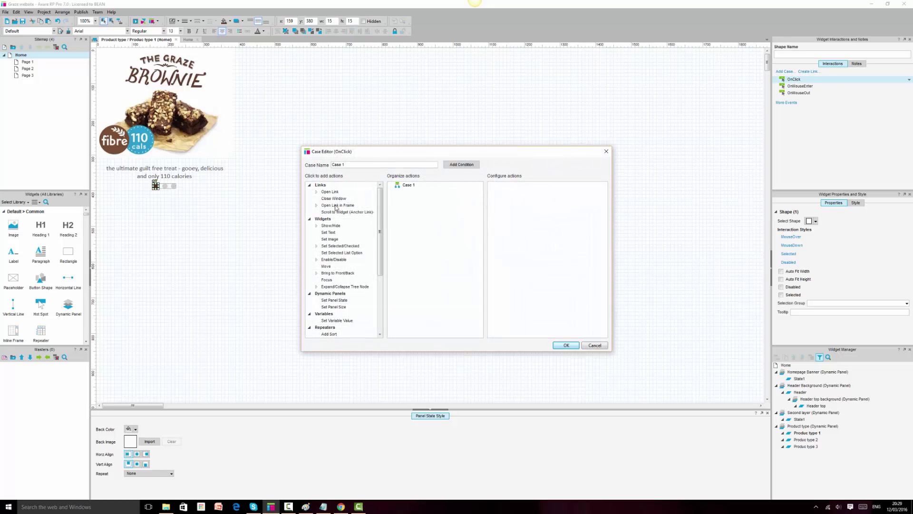
click(335, 300)
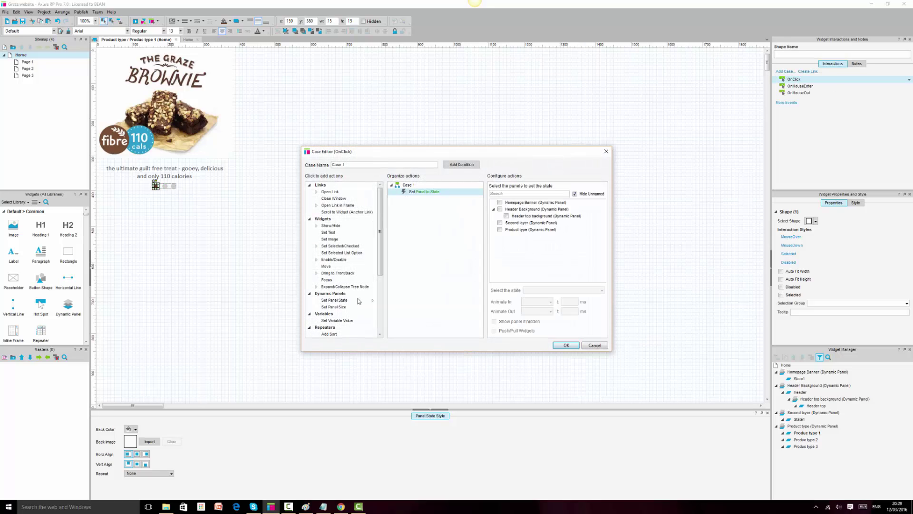
click(500, 229)
click(550, 301)
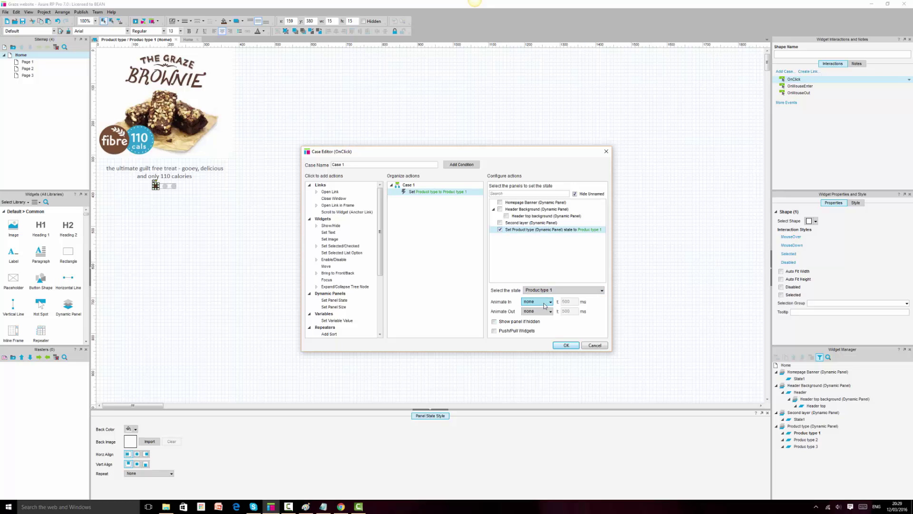
click(538, 316)
click(566, 345)
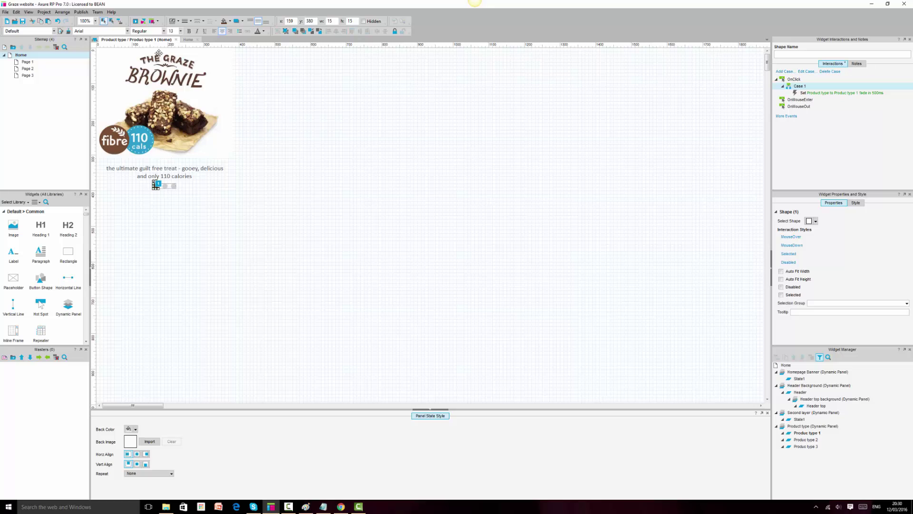
Inside state Produc type 1, add an OnClick case to the second dot that sets the Product type panel to Produc type 2, fading in over 500 ms.
click(165, 185)
double_click(793, 79)
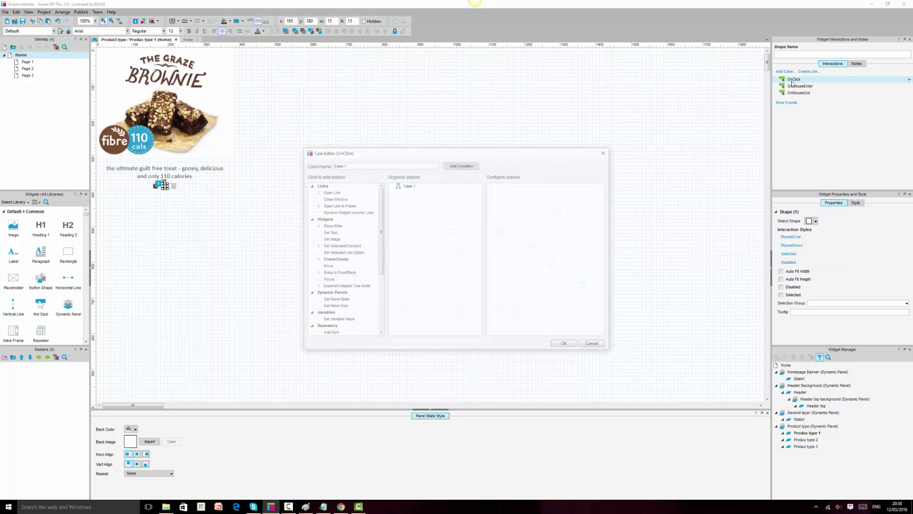
click(332, 300)
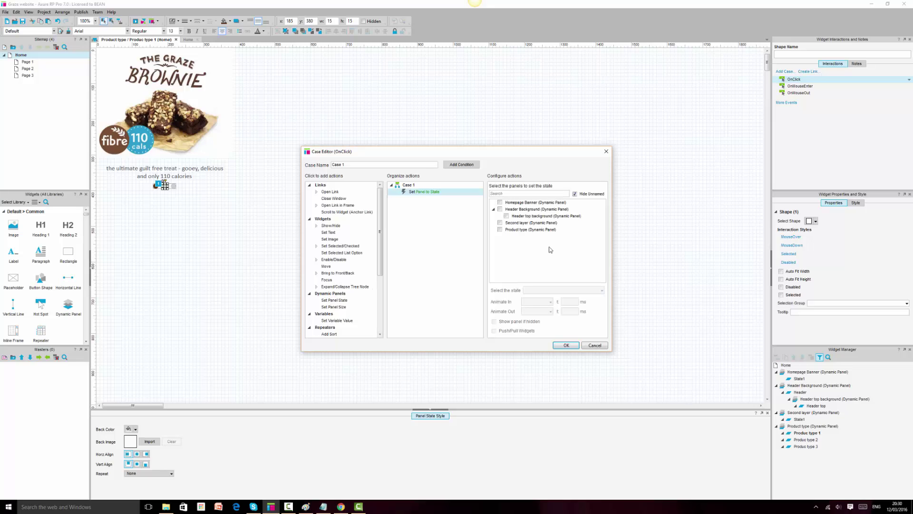
click(500, 230)
click(558, 291)
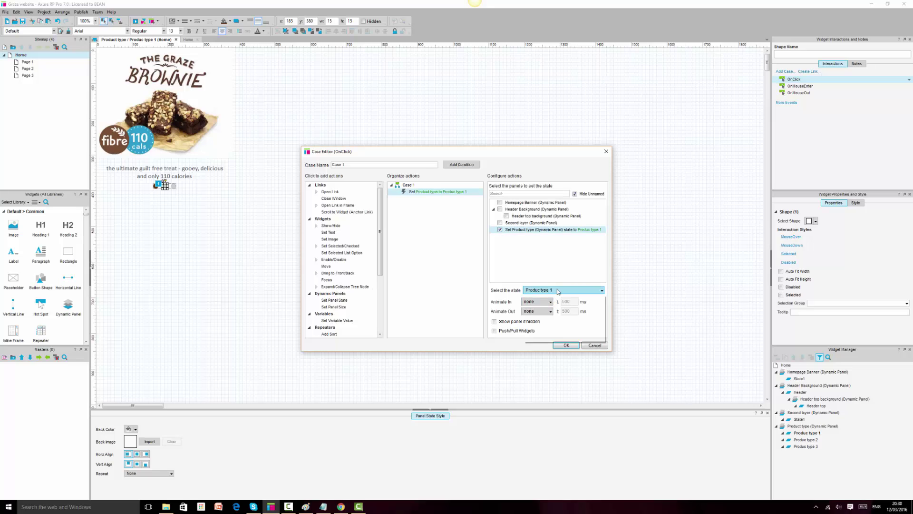
click(546, 304)
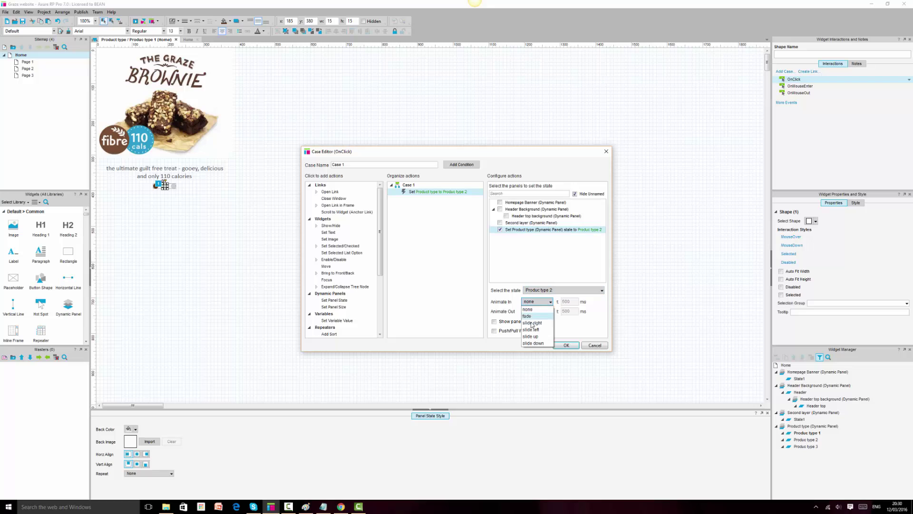
click(537, 314)
click(566, 345)
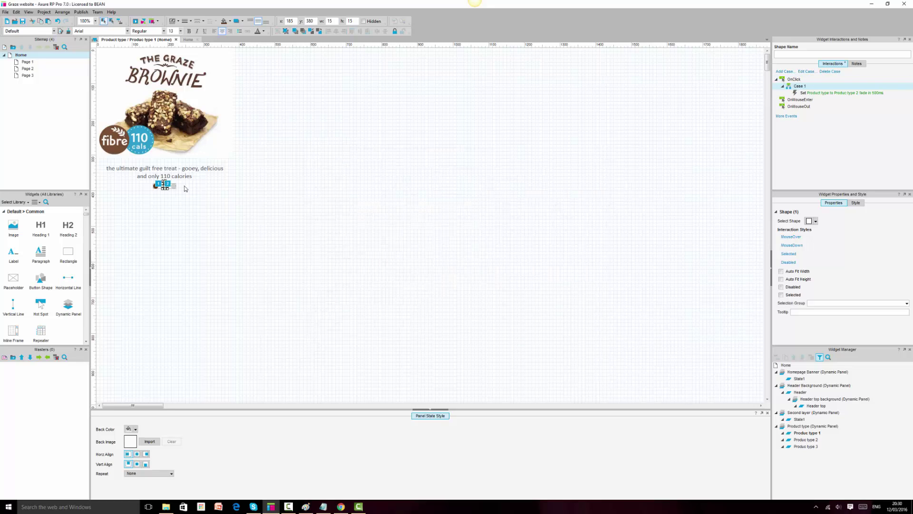
Give the third dot in Produc type 1 an OnClick case setting the Product type panel to Produc type 3 with a 500 ms fade in.
click(174, 185)
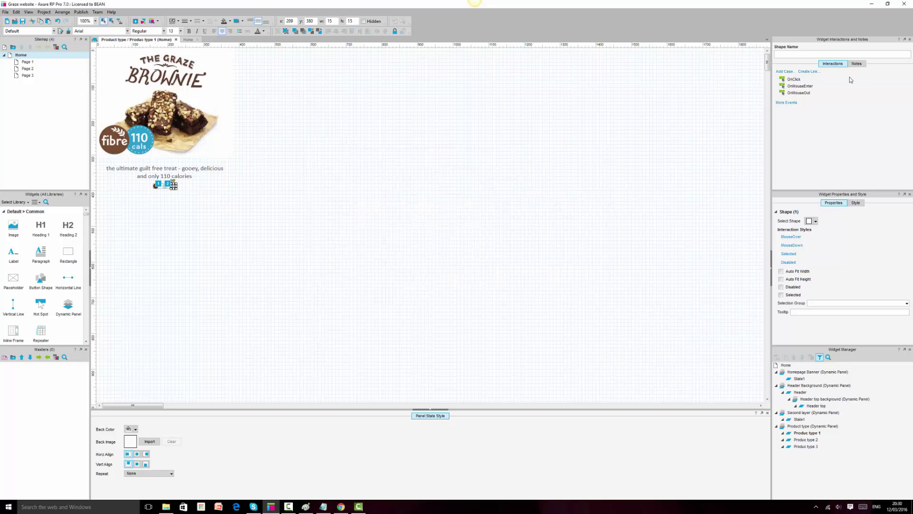
double_click(795, 80)
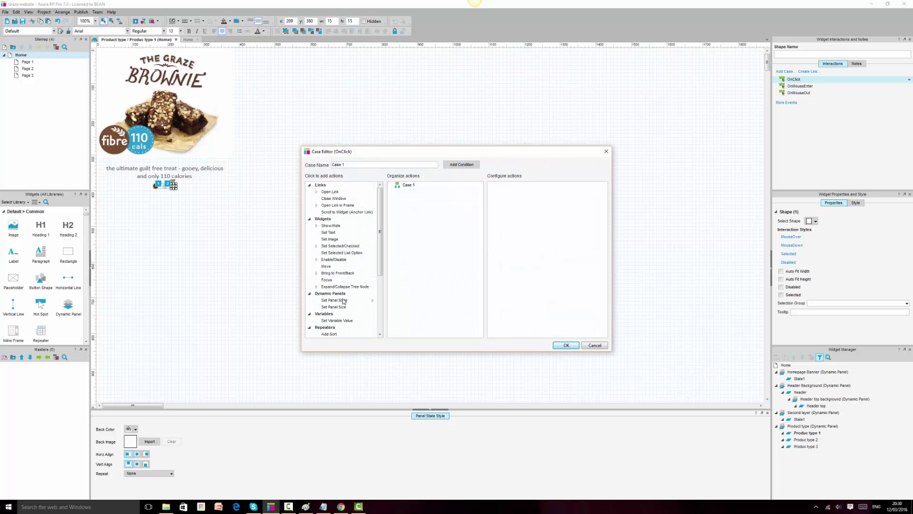
click(336, 300)
click(500, 229)
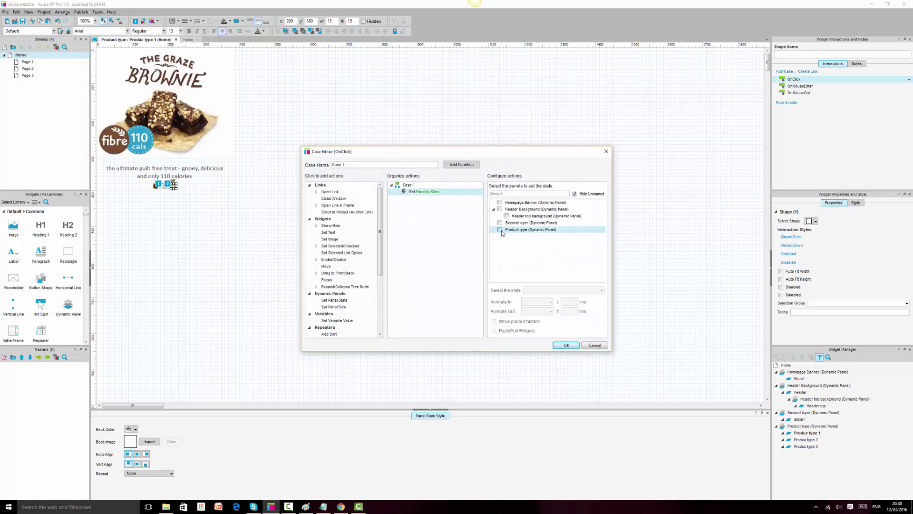
click(559, 291)
click(543, 315)
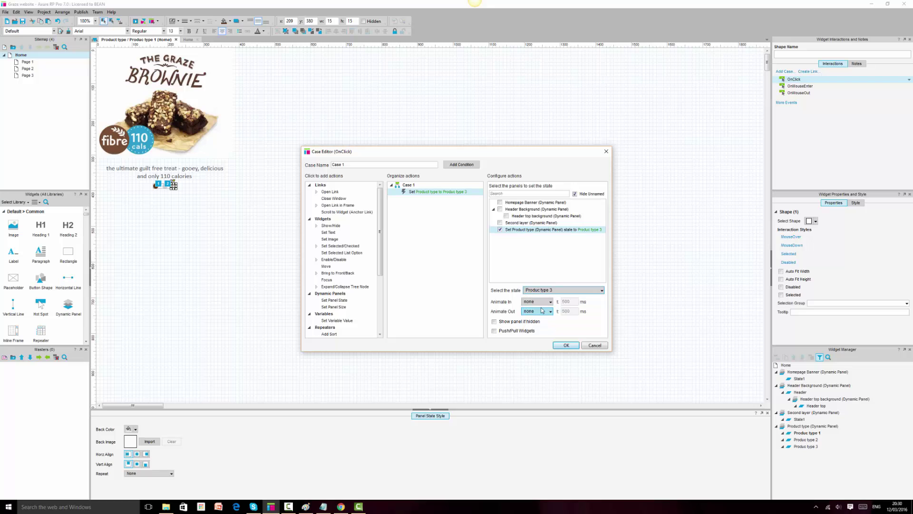
click(543, 302)
click(538, 315)
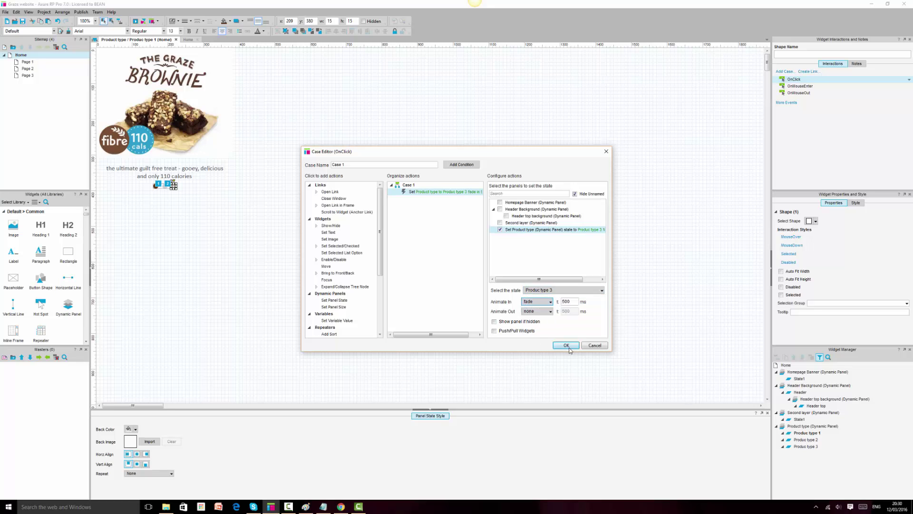
click(566, 345)
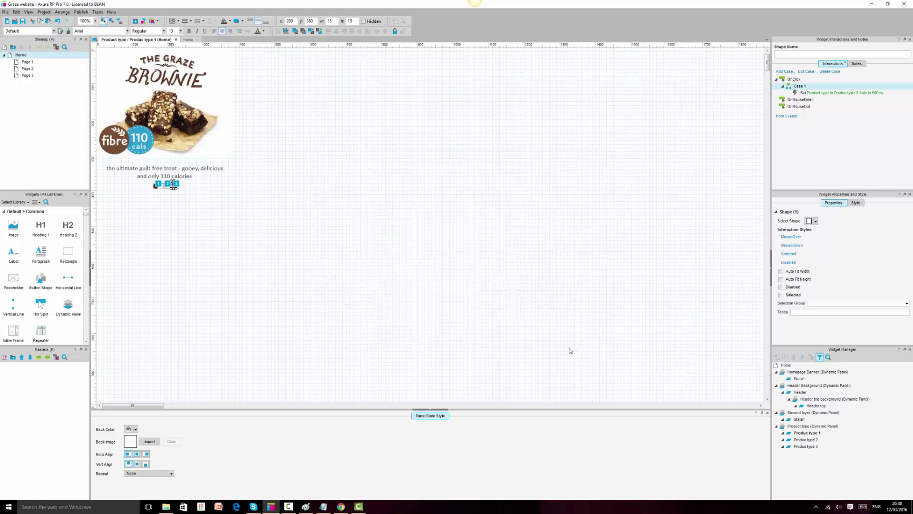
Open state Produc type 2 and make its first dot set the Product type panel to Produc type 1 OnClick, fading in over 500 ms.
double_click(804, 439)
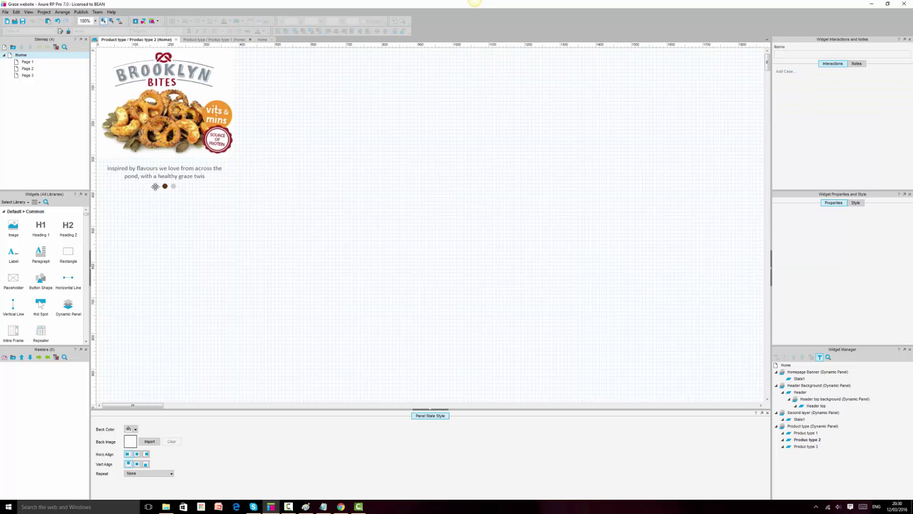
click(156, 185)
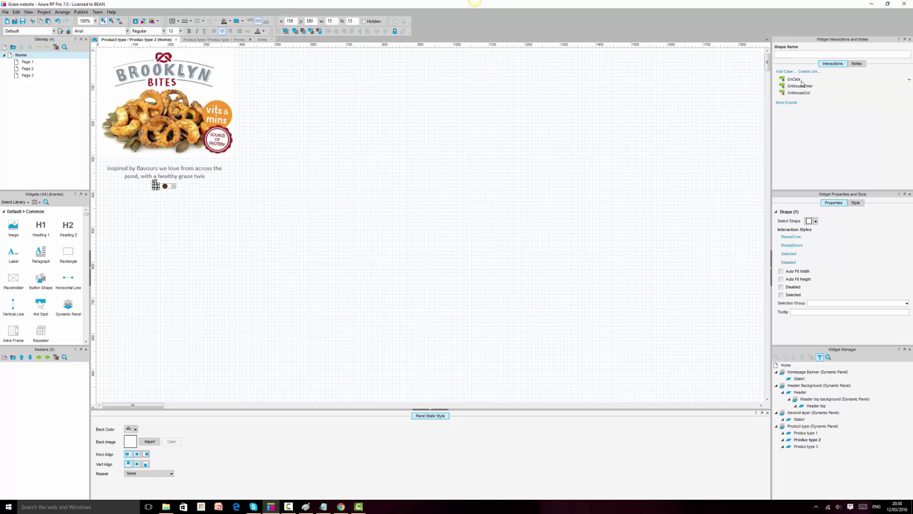
double_click(794, 80)
click(334, 301)
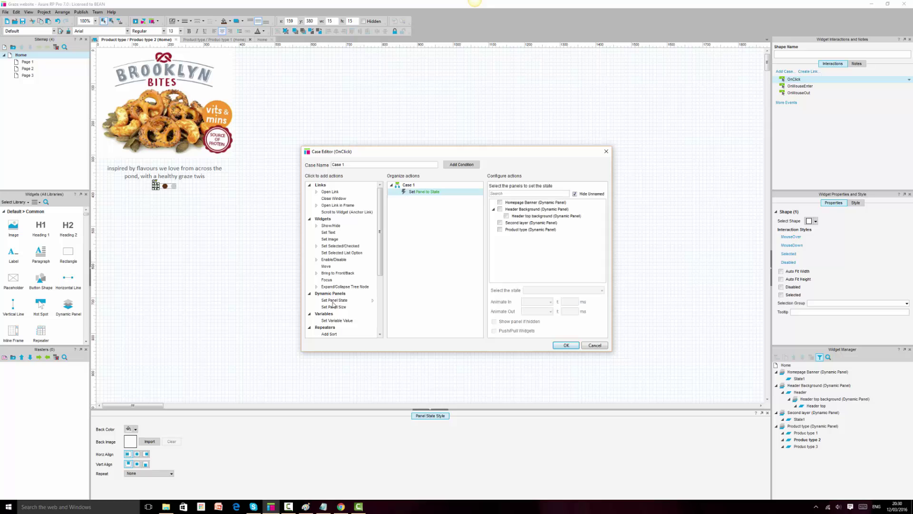
click(501, 230)
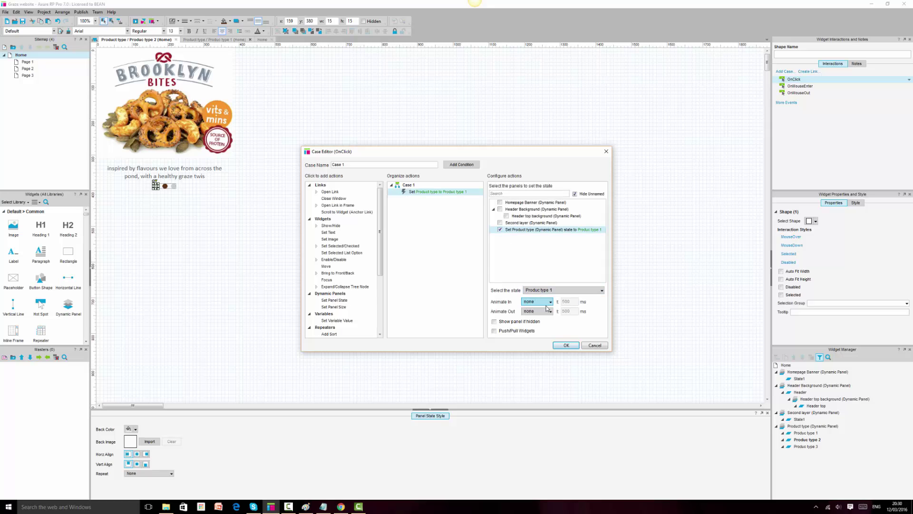
click(547, 305)
click(528, 317)
key(Return)
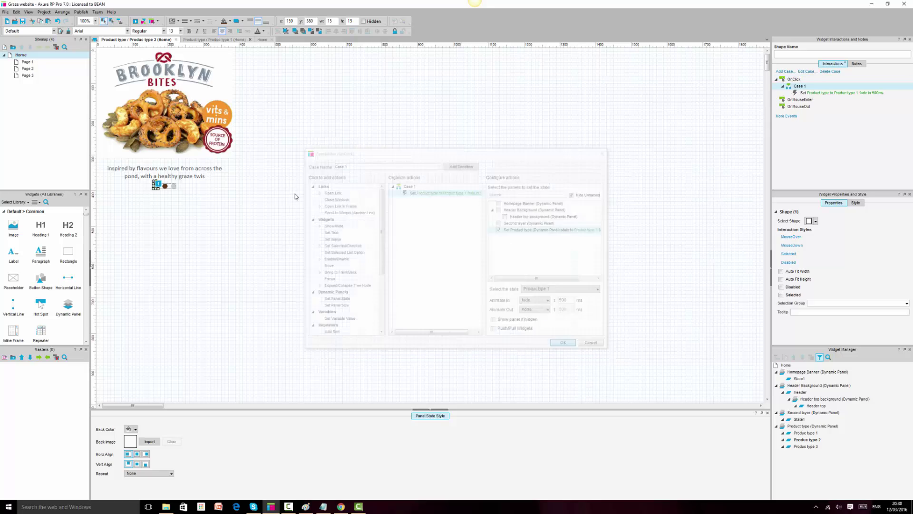
Add an OnClick case to the second dot in Produc type 2 that sets the Product type panel to Produc type 2, fading in over 500 ms.
click(165, 185)
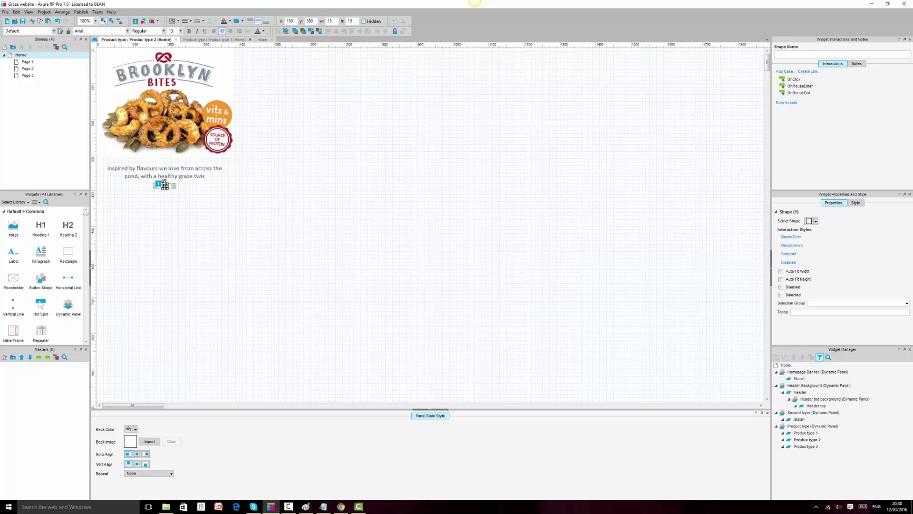
double_click(806, 80)
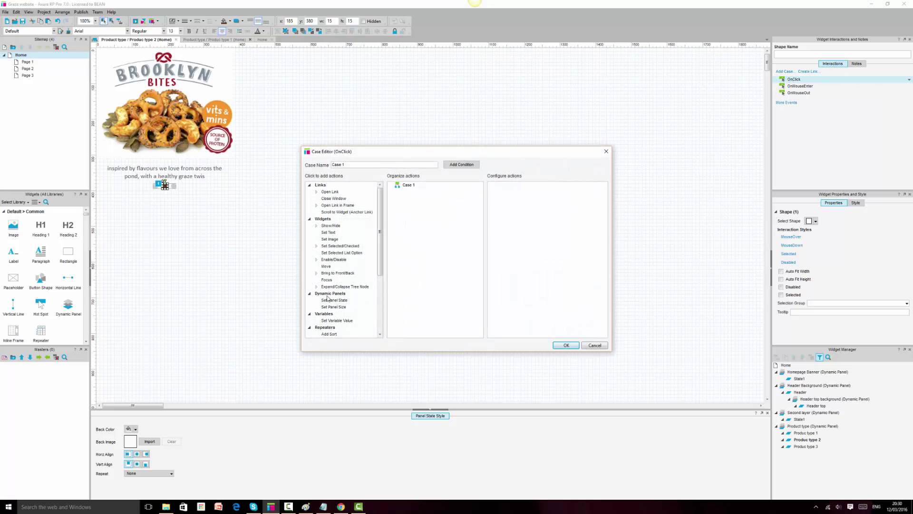
click(332, 301)
click(499, 230)
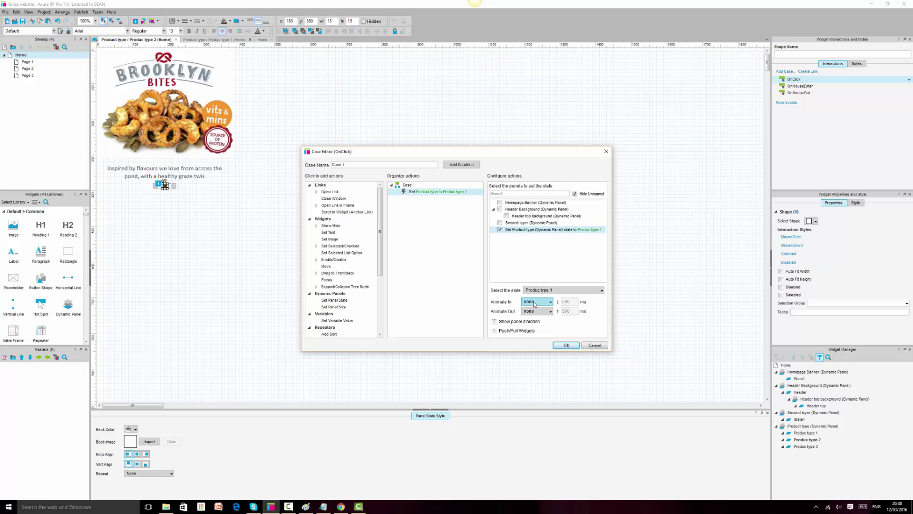
click(541, 291)
click(544, 306)
click(536, 301)
click(530, 316)
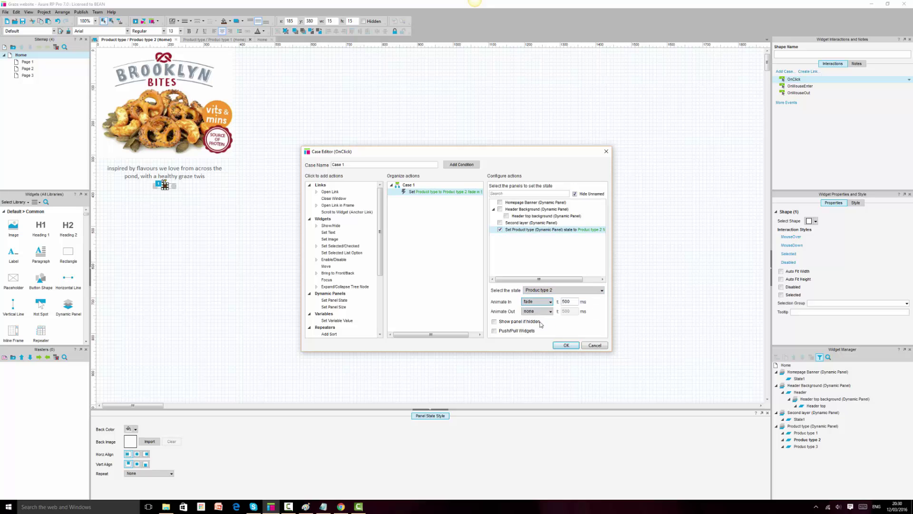
click(566, 346)
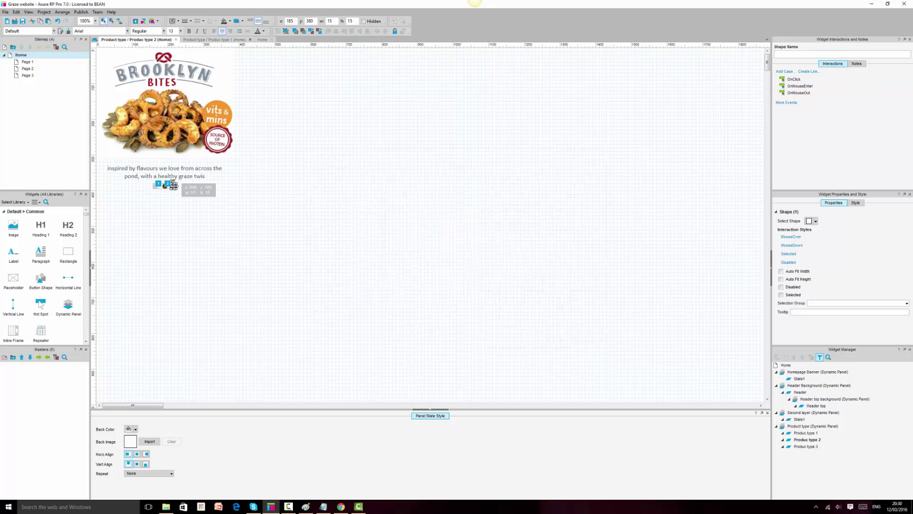
Give the third dot in Produc type 2 an OnClick case setting the Product type panel to Produc type 3 with a 500 ms fade in.
double_click(792, 80)
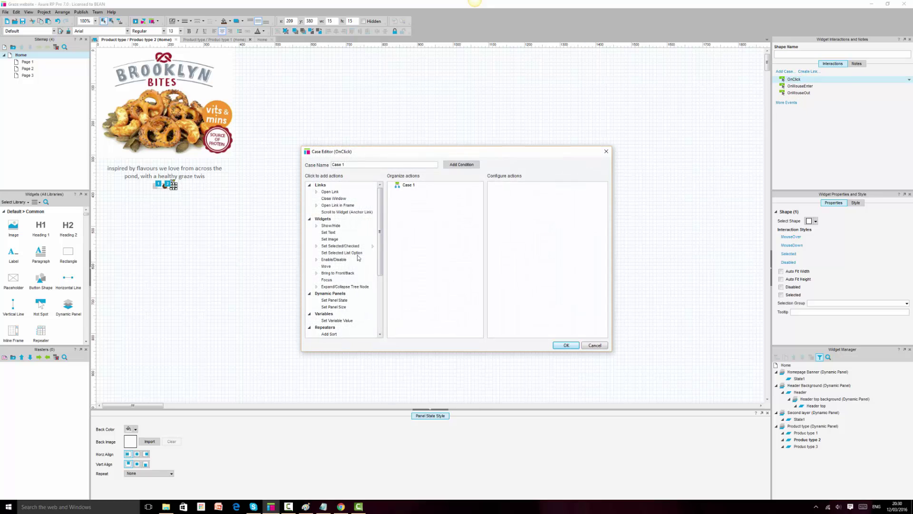
click(337, 300)
click(499, 229)
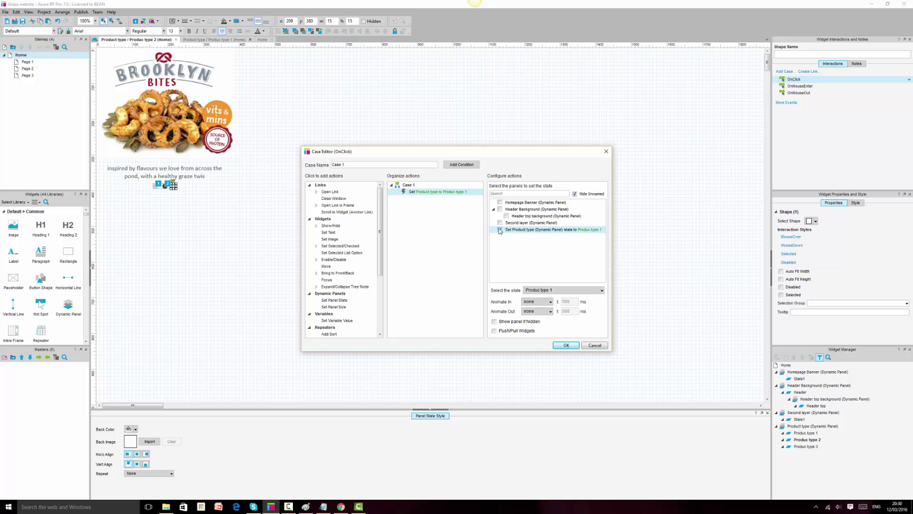
click(537, 301)
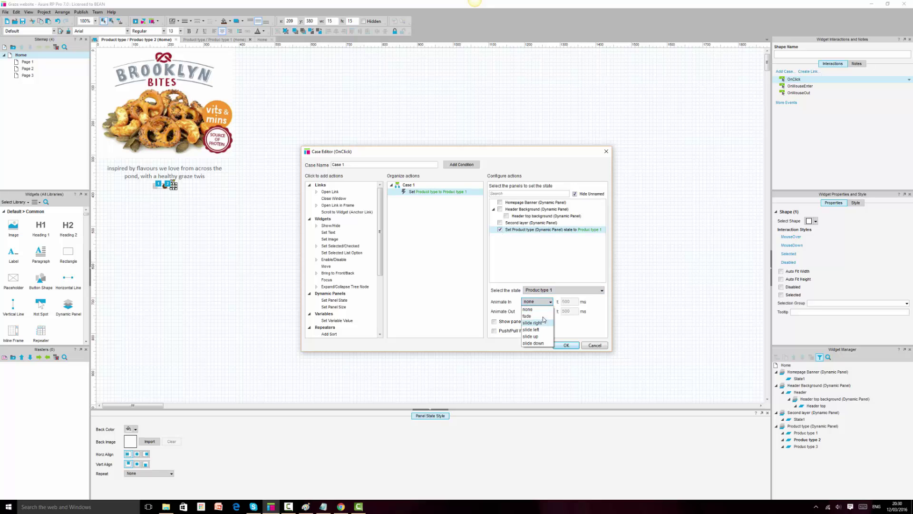
click(527, 316)
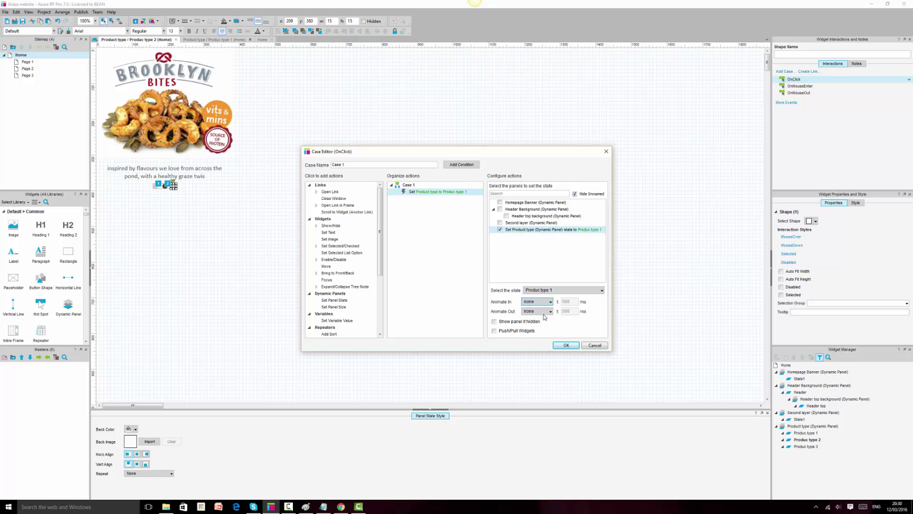
click(560, 292)
click(552, 312)
click(559, 344)
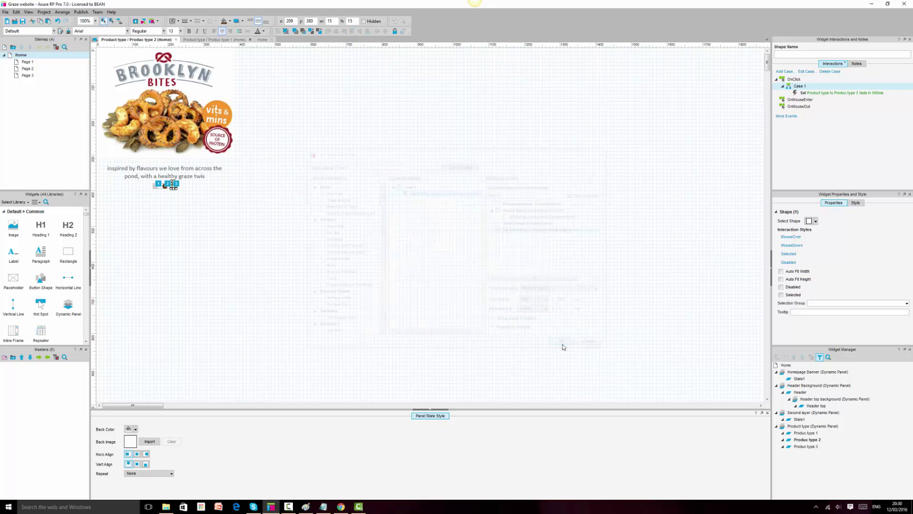
Open state Produc type 3 and make its first dot set the Product type panel to Produc type 1 OnClick, fading in over 500 ms.
double_click(807, 447)
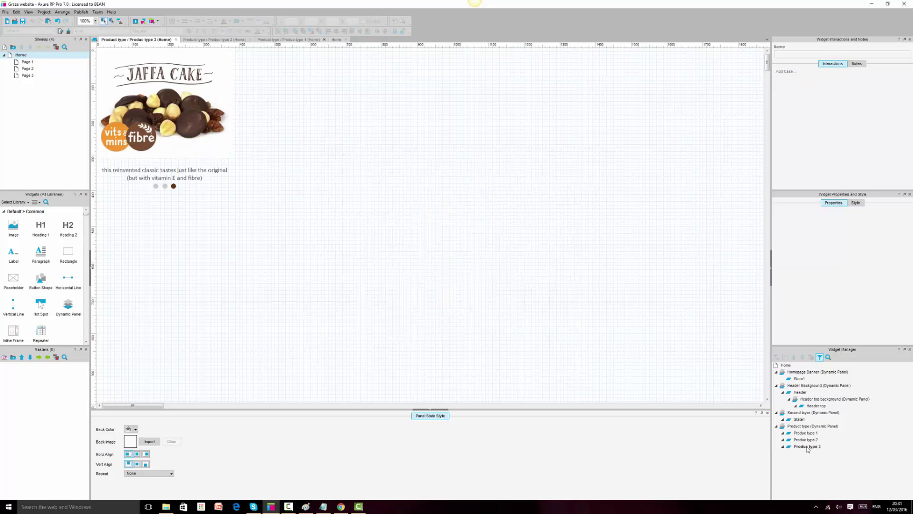
click(156, 186)
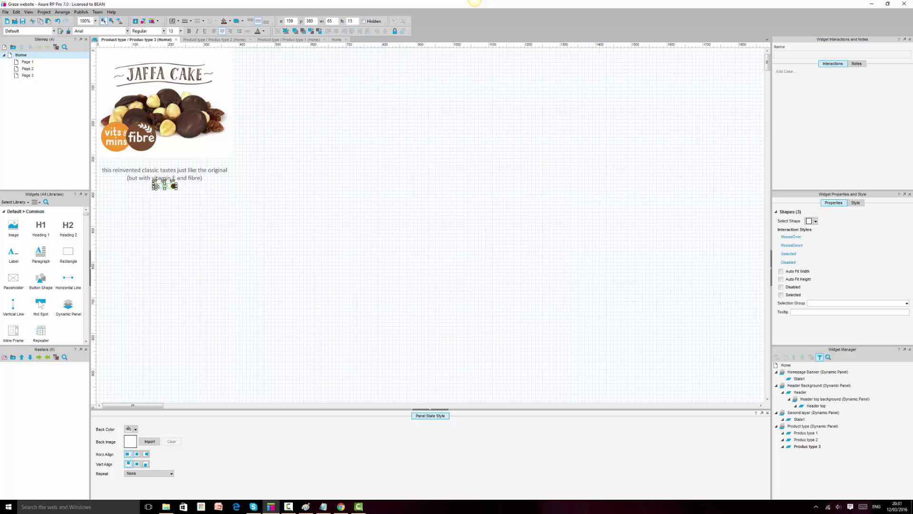
double_click(794, 80)
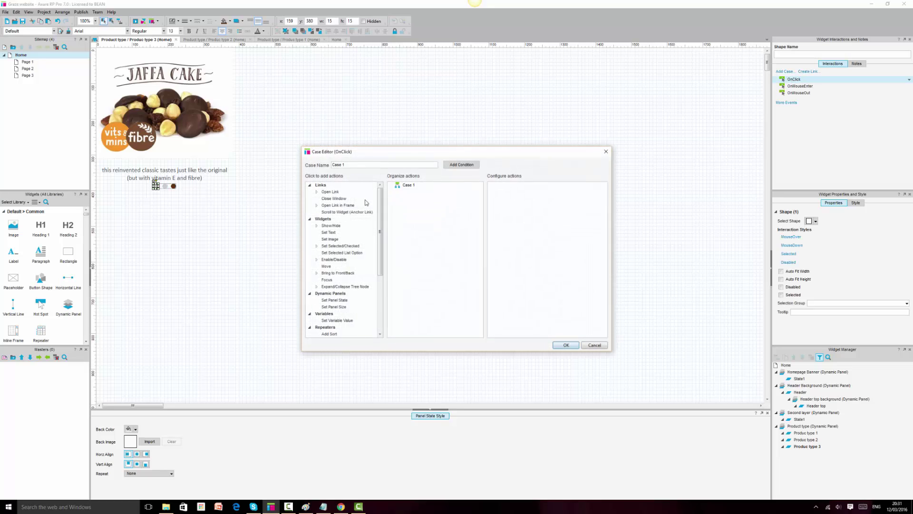
click(332, 301)
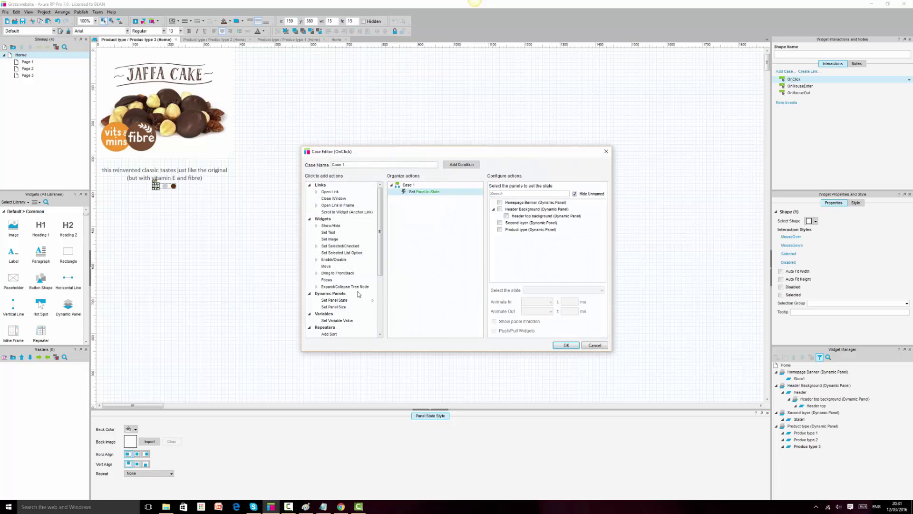
click(500, 230)
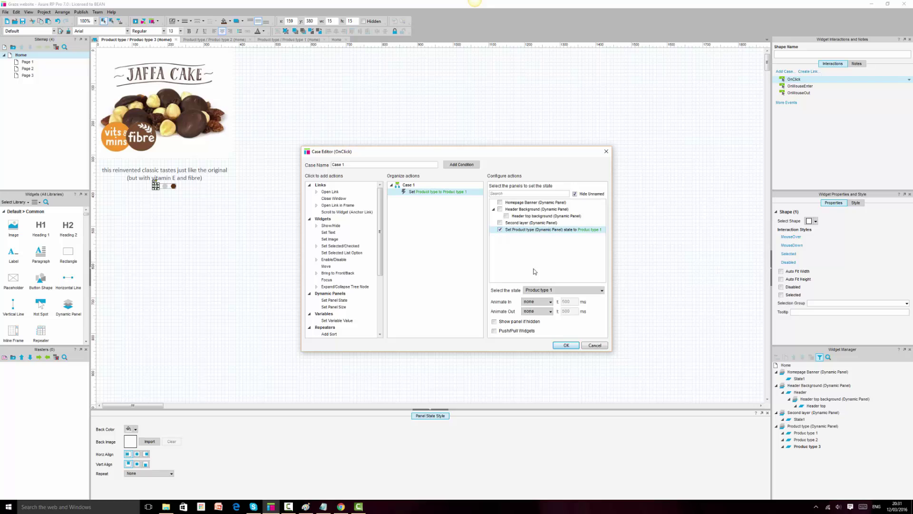
click(537, 301)
click(529, 315)
click(566, 345)
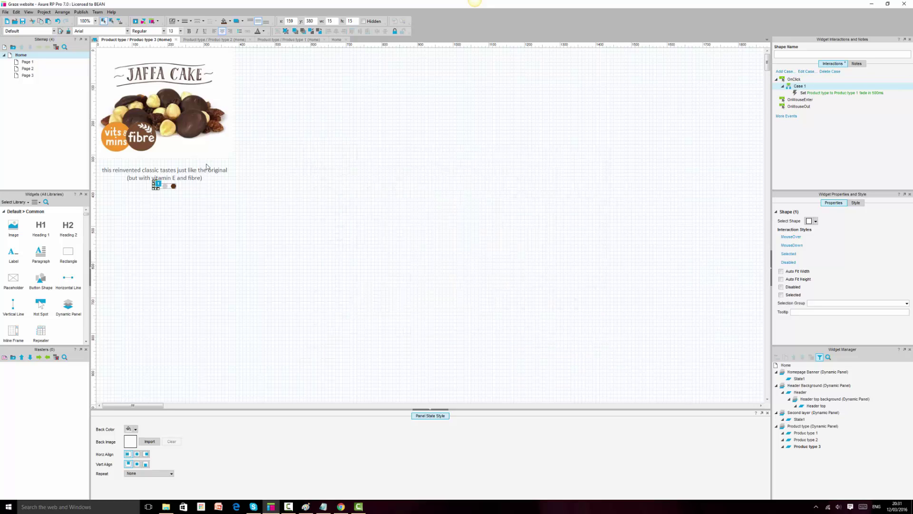
Add an OnClick case to the second dot in Produc type 3 that sets the Product type panel to Produc type 2, fading in over 500 ms.
click(166, 186)
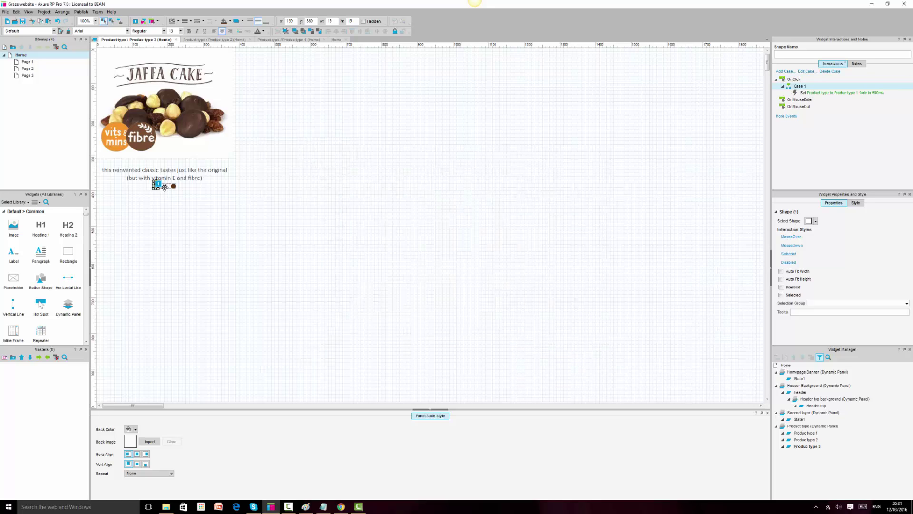
double_click(801, 80)
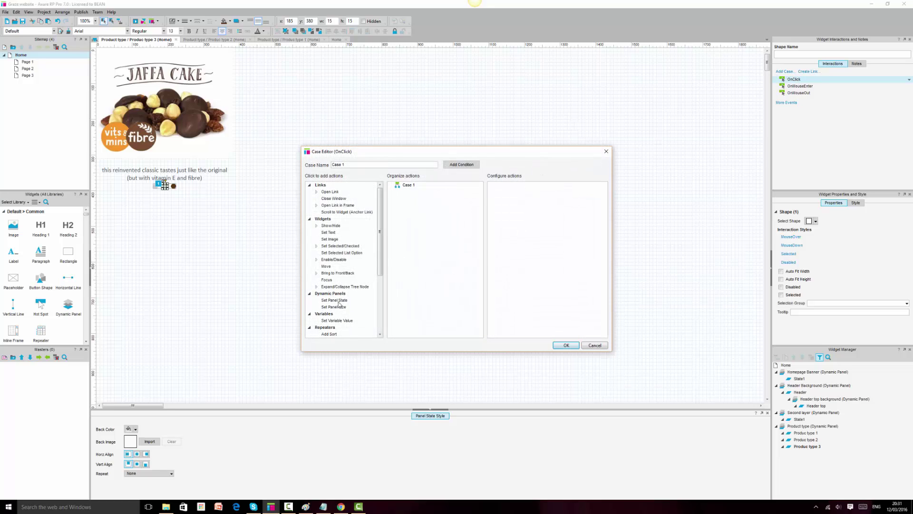
click(335, 300)
click(500, 230)
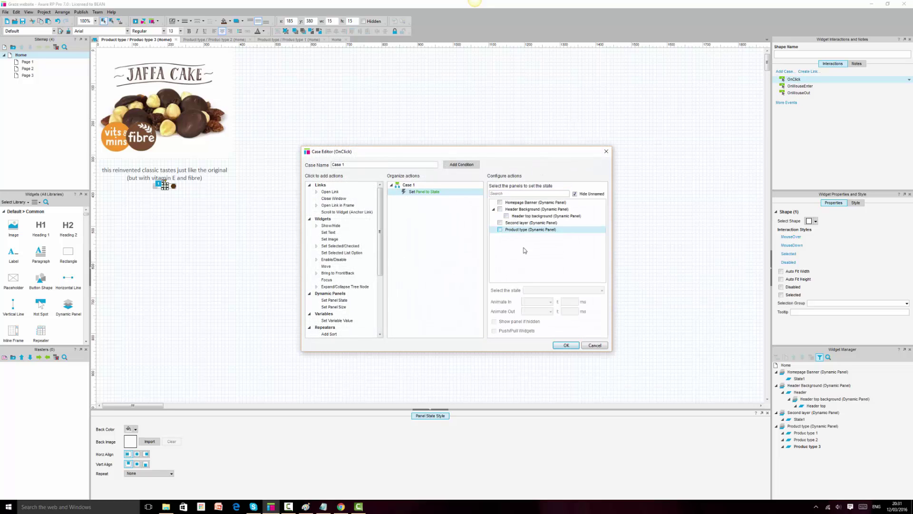
click(578, 291)
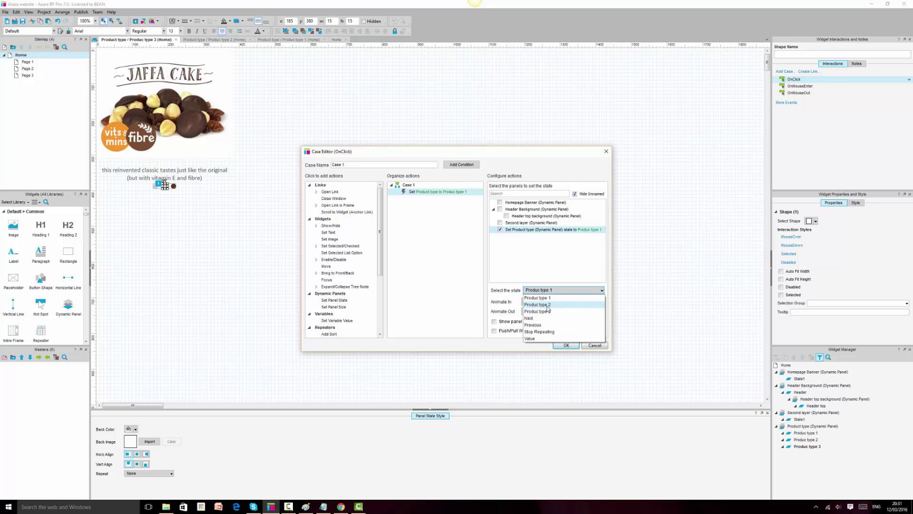
click(547, 305)
click(549, 301)
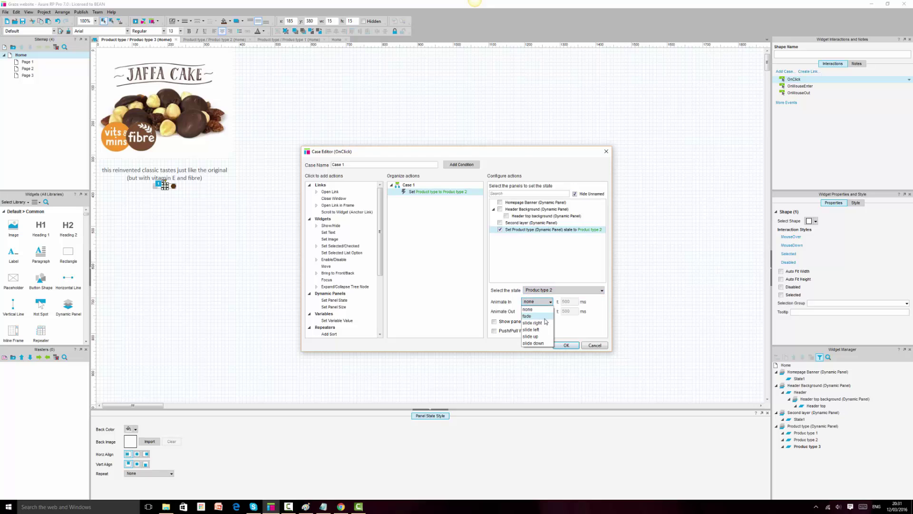
click(535, 312)
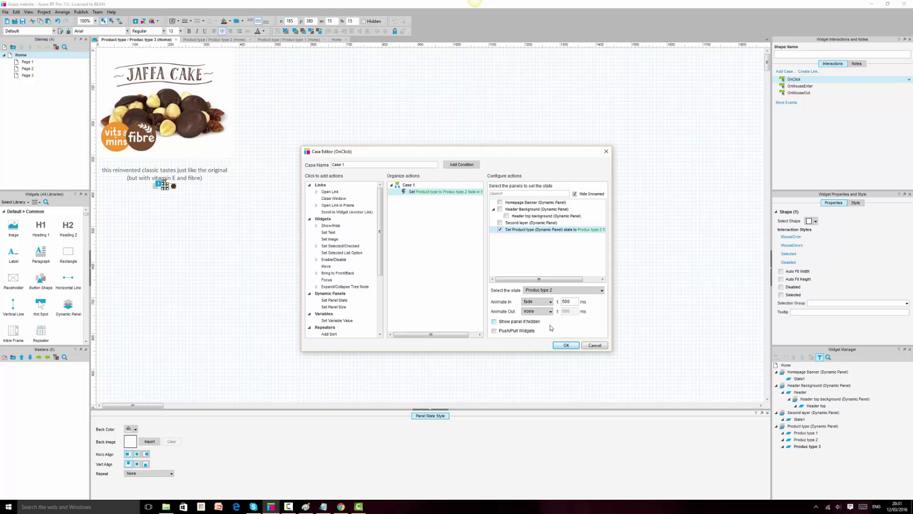
click(567, 346)
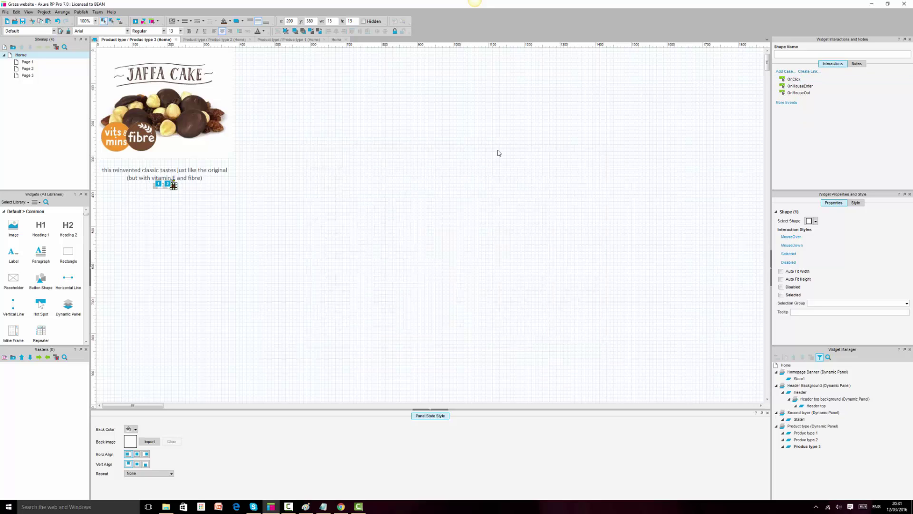
Give the third dot in Produc type 3 an OnClick case setting the Product type panel to Produc type 3 with a 500 ms fade in.
double_click(794, 81)
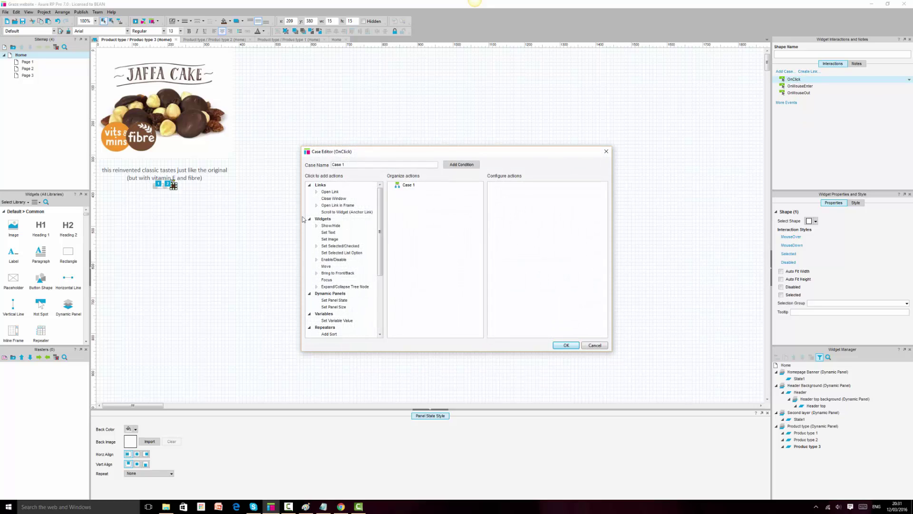
click(334, 300)
click(500, 230)
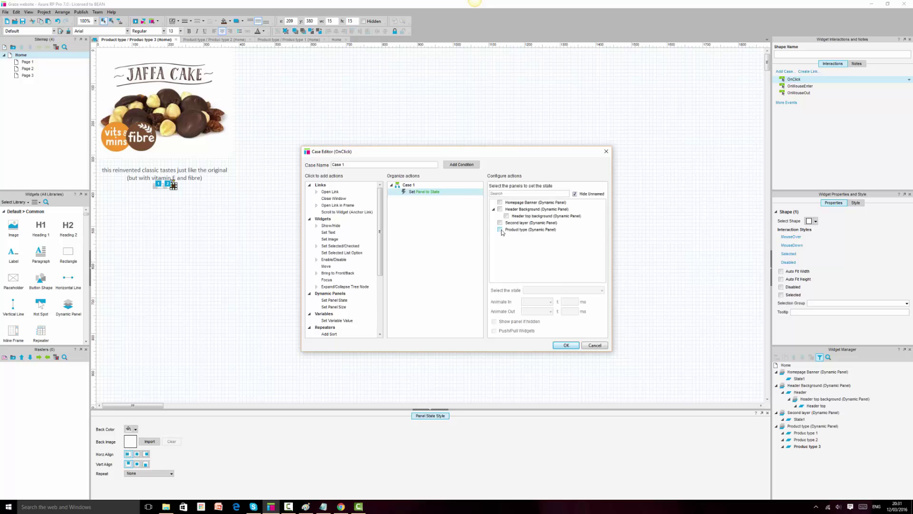
click(539, 291)
click(542, 314)
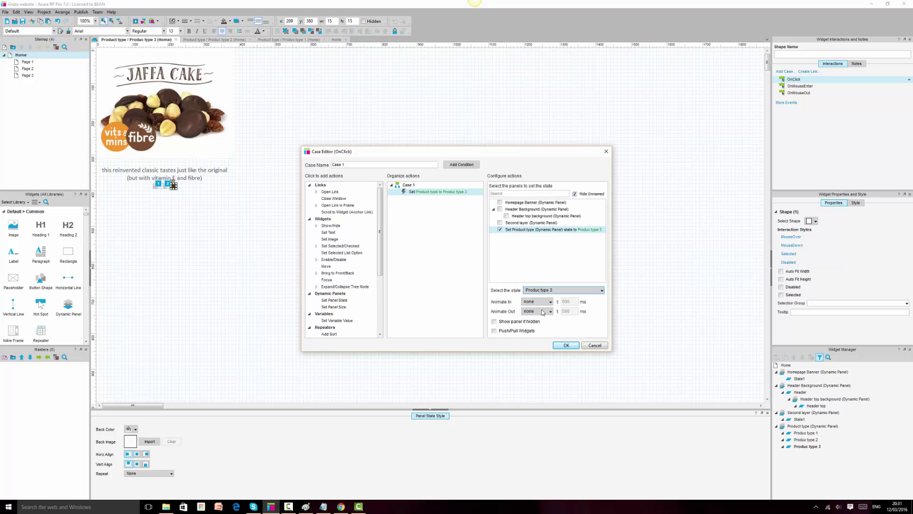
click(542, 302)
click(527, 315)
click(566, 346)
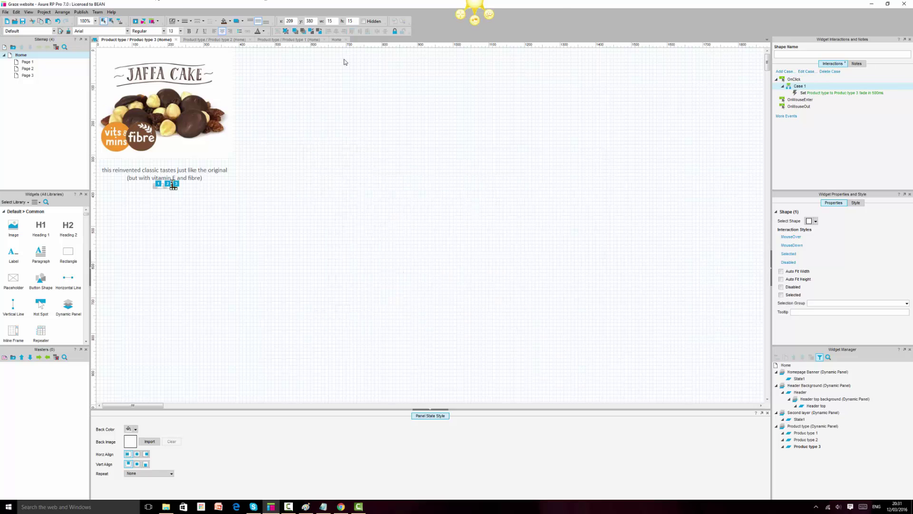
Switch to the prototype in Chrome and test the three carousel dots repeatedly in both directions, ending on the first product.
click(342, 507)
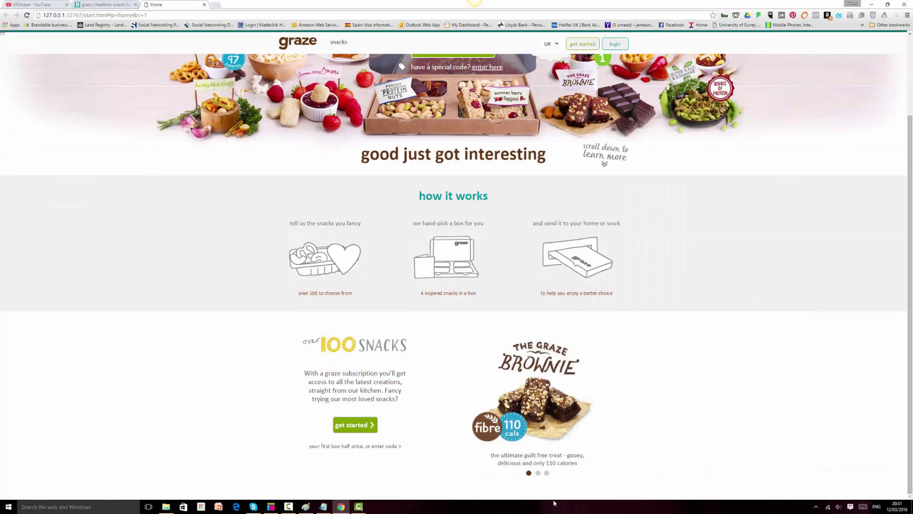
click(538, 474)
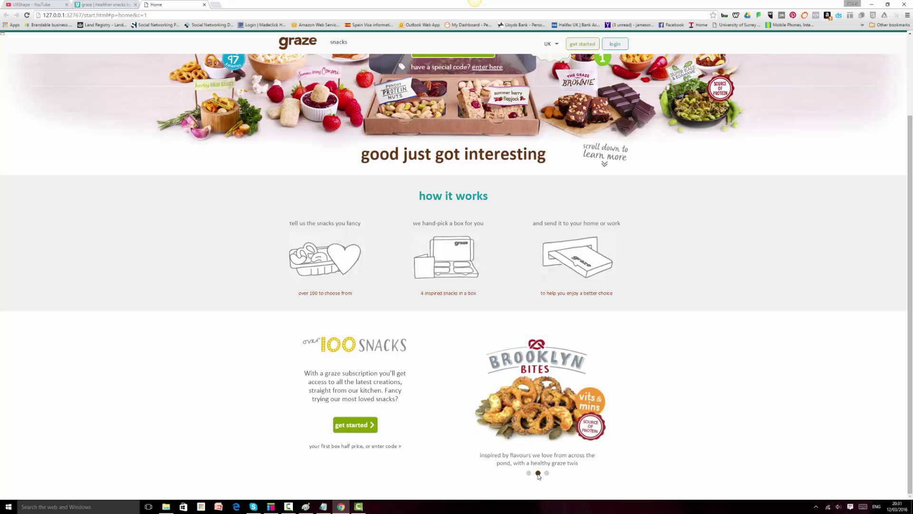
click(547, 473)
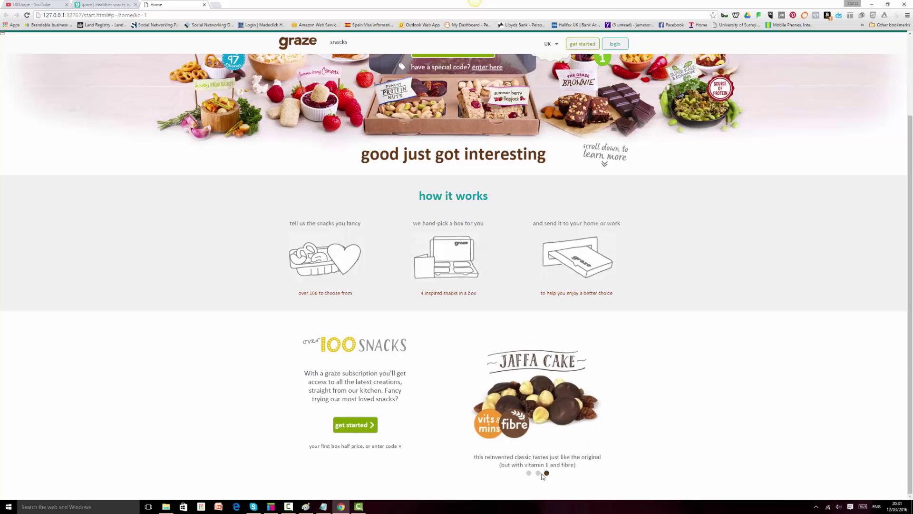
click(538, 474)
click(529, 473)
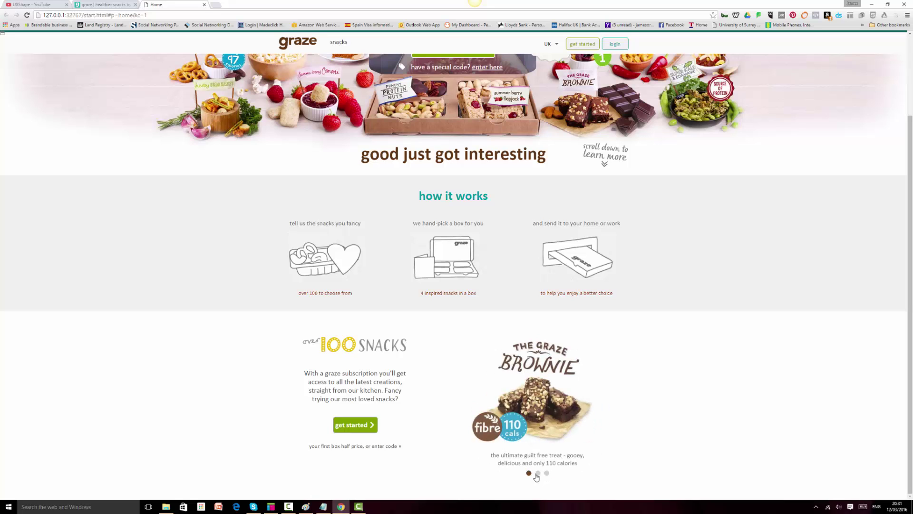
click(539, 473)
click(547, 473)
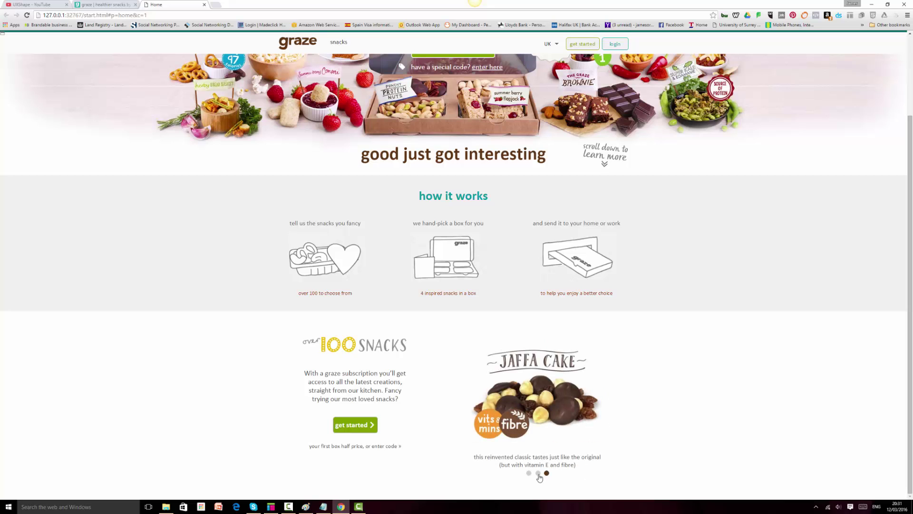
click(538, 474)
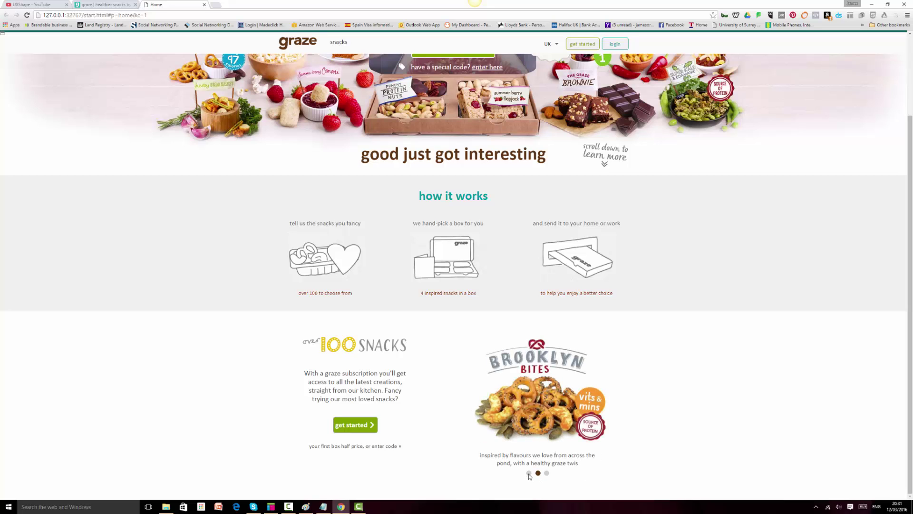
click(529, 474)
click(538, 474)
click(546, 474)
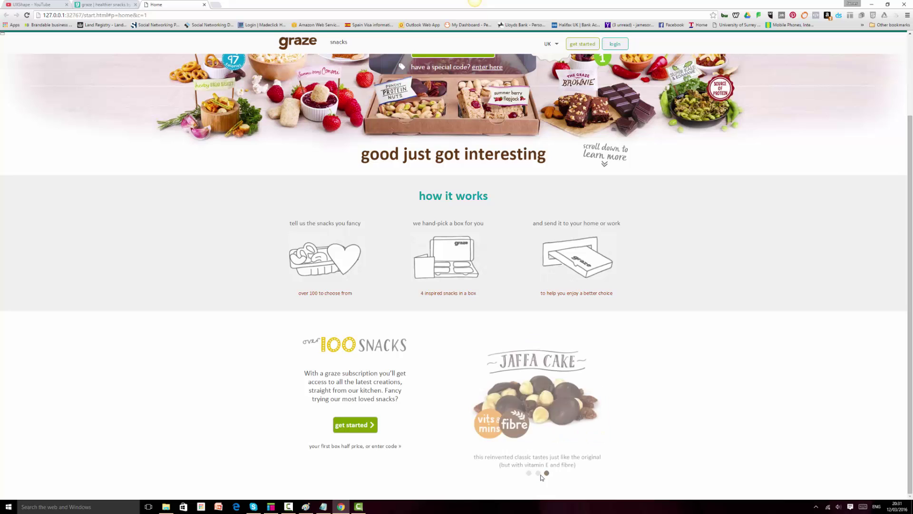
click(538, 474)
click(529, 473)
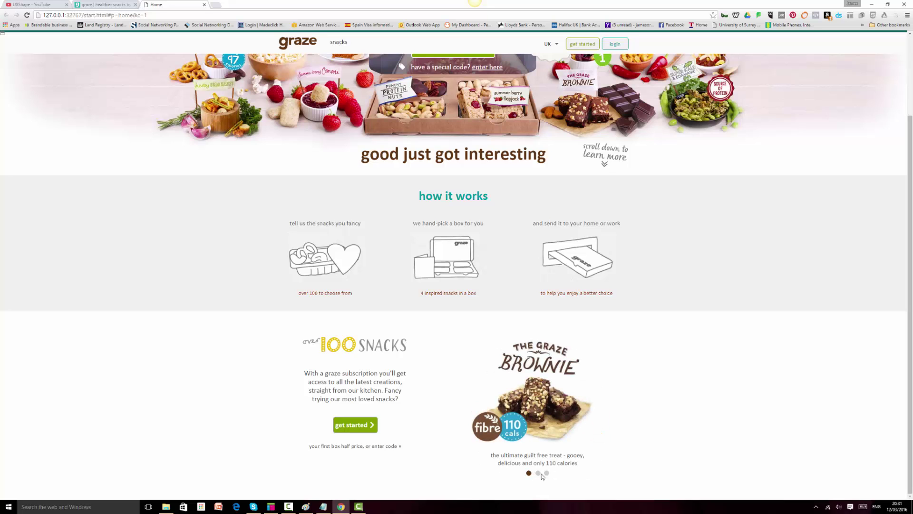
click(538, 474)
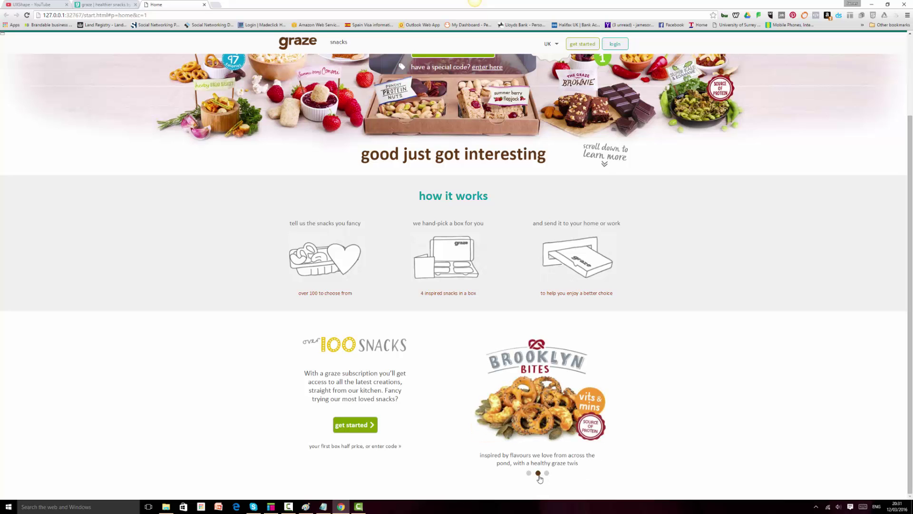
click(529, 474)
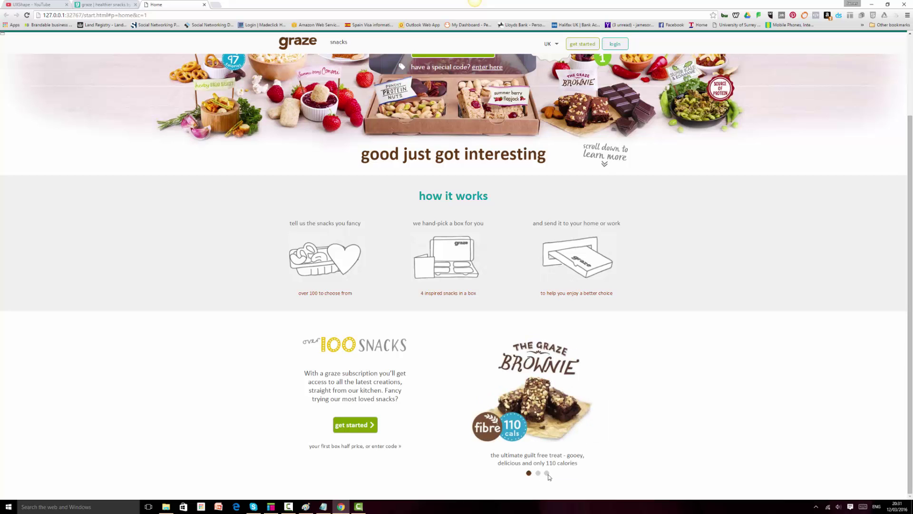
click(546, 474)
click(537, 474)
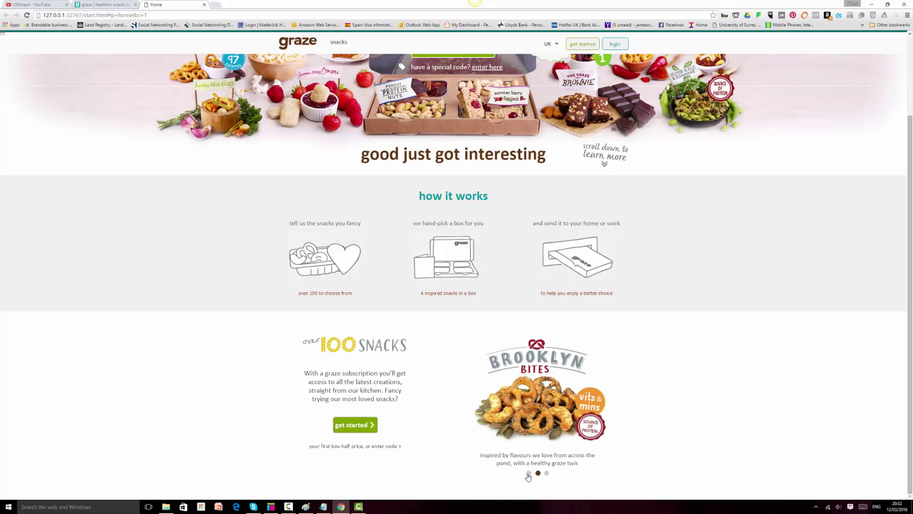
click(529, 473)
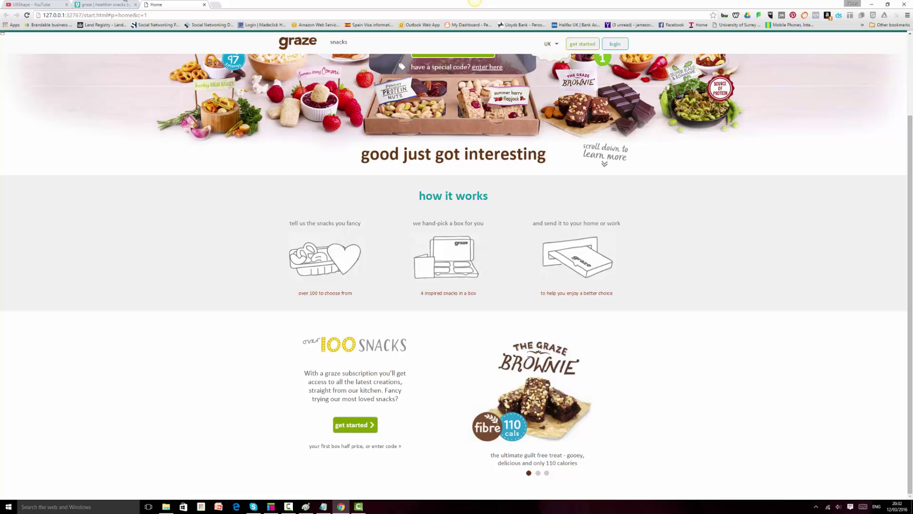
Compare the prototype's Home page with the original Graze website, from the banner down to the snacks section.
scroll(727, 327, up, 2)
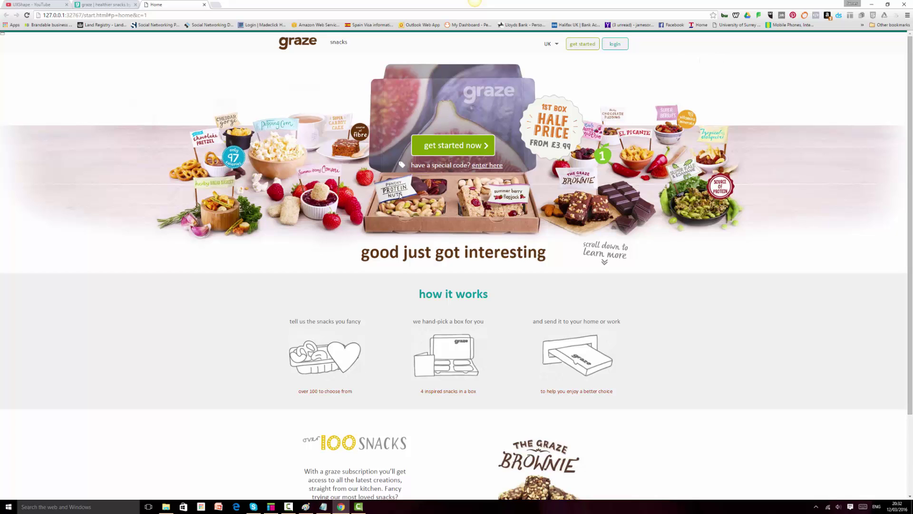
scroll(589, 337, down, 2)
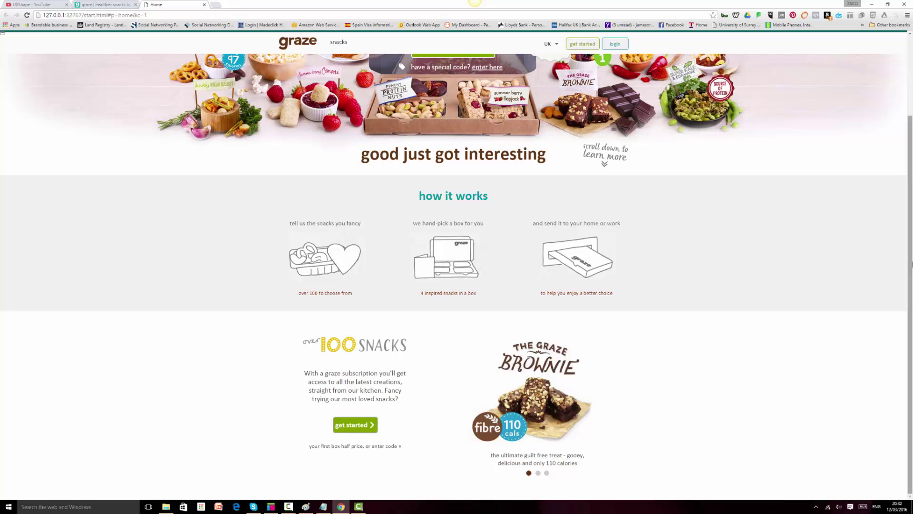
click(106, 4)
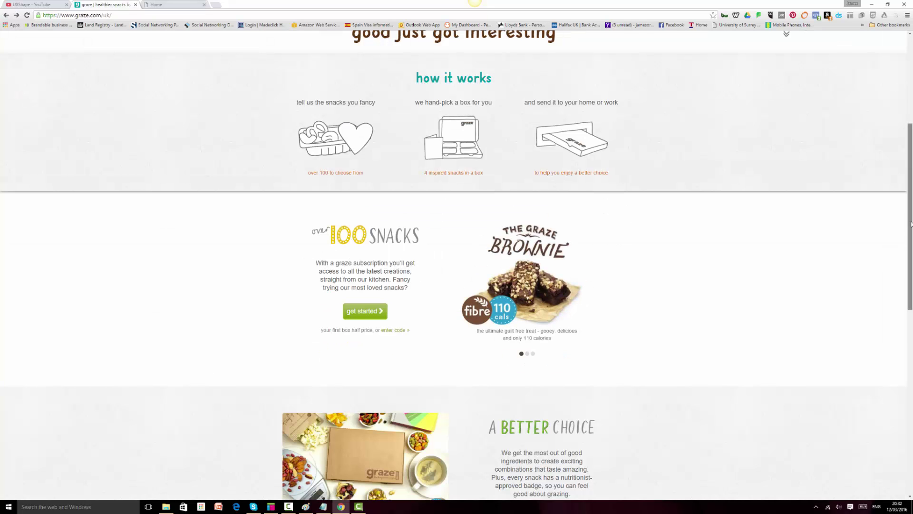
drag(910, 228, 912, 179)
click(155, 4)
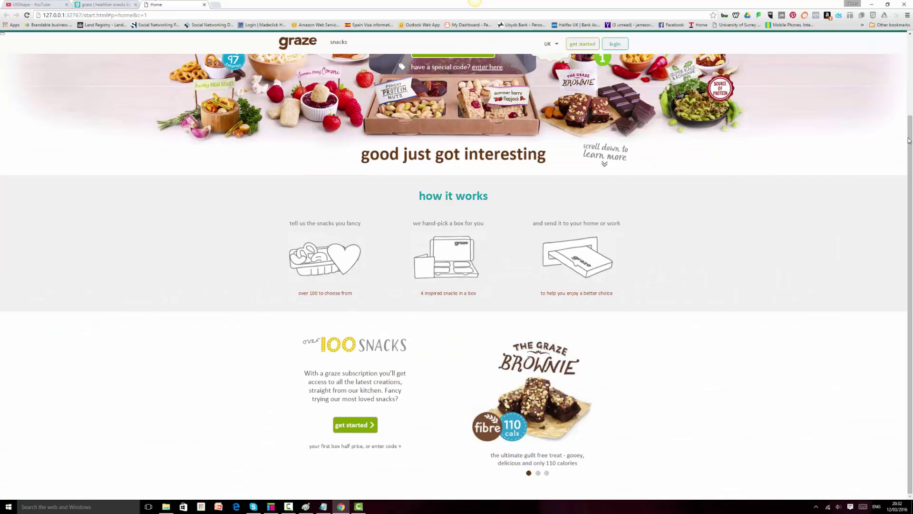
drag(909, 140, 911, 76)
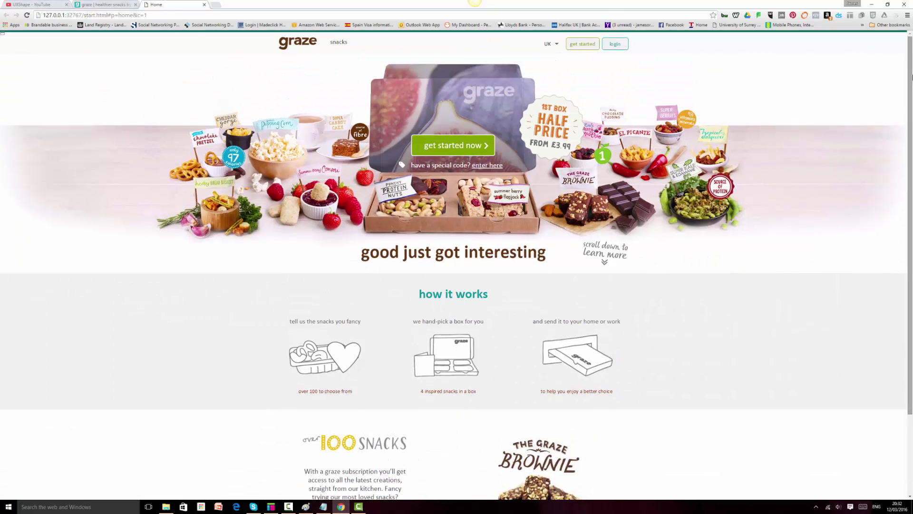